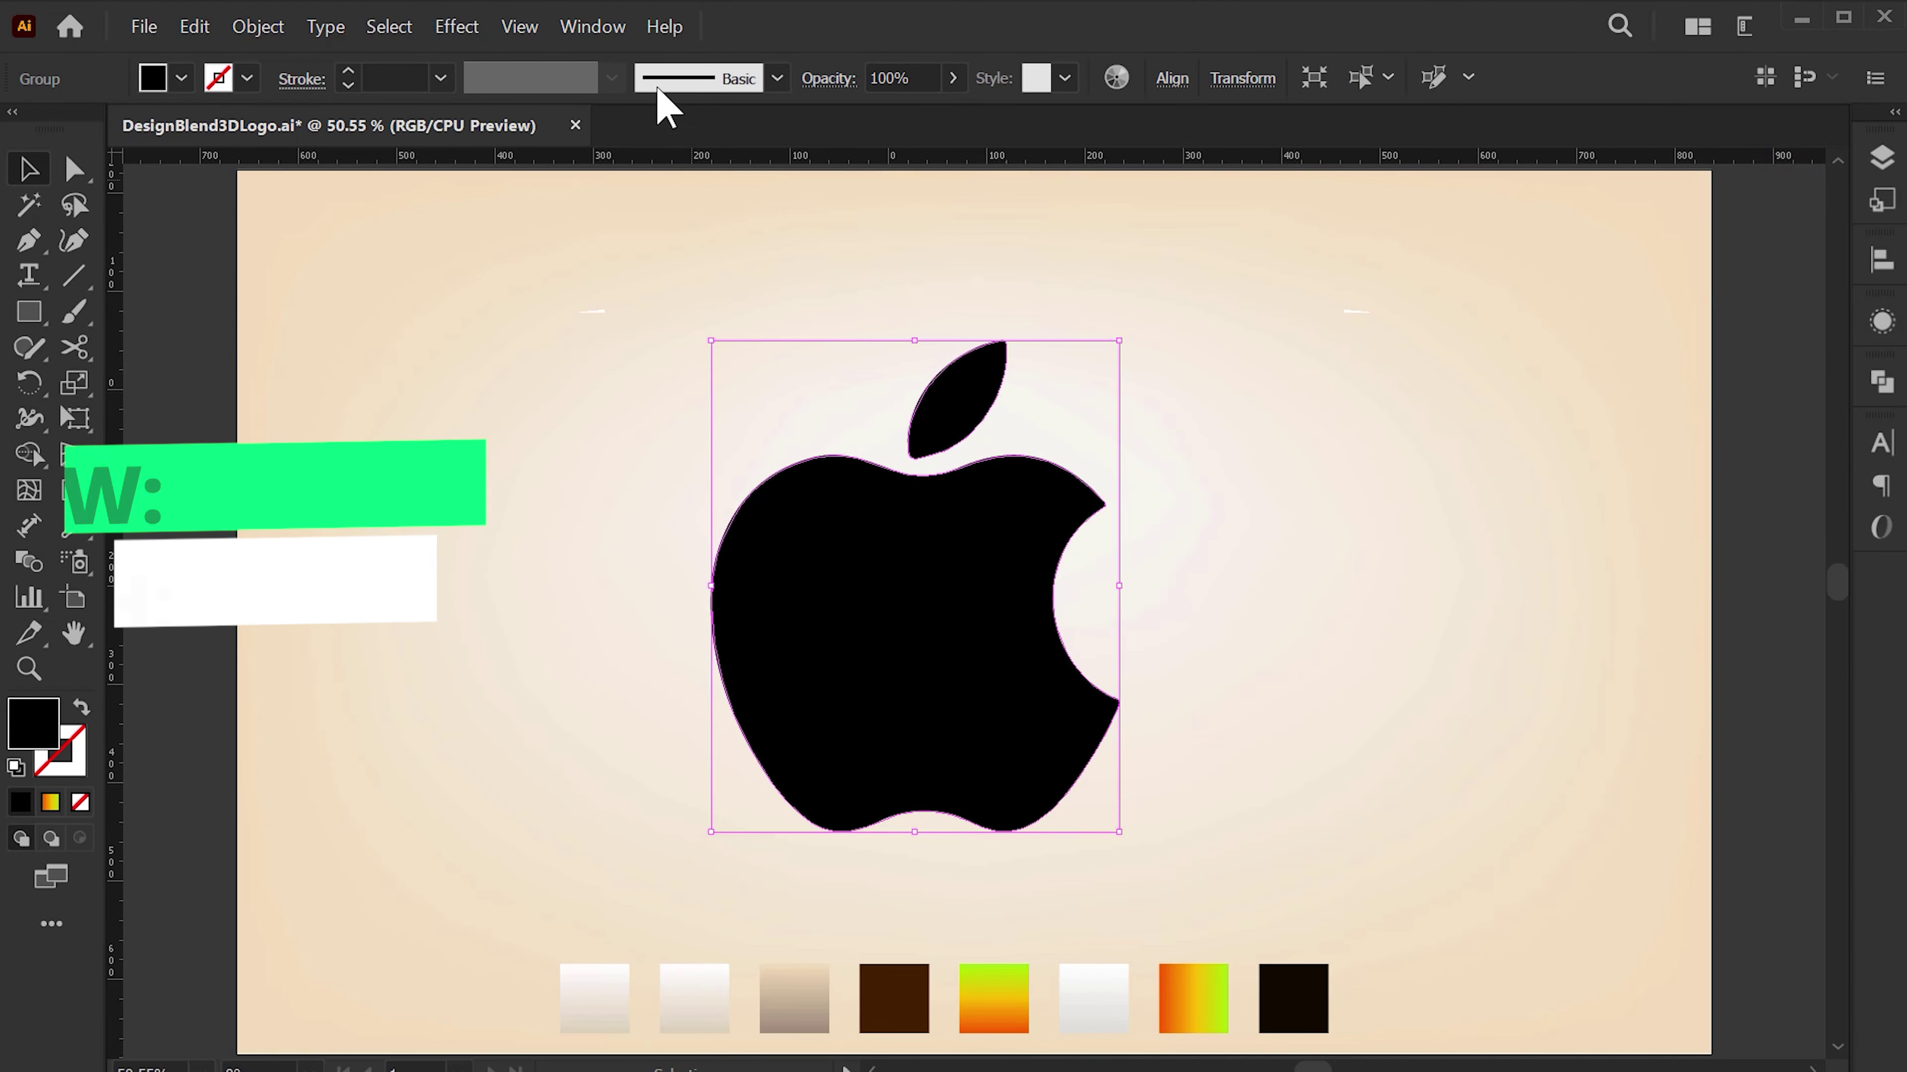
# - Show the apple group's Appearance panel and add new fills until eight are stacked
pyautogui.click(592, 26)
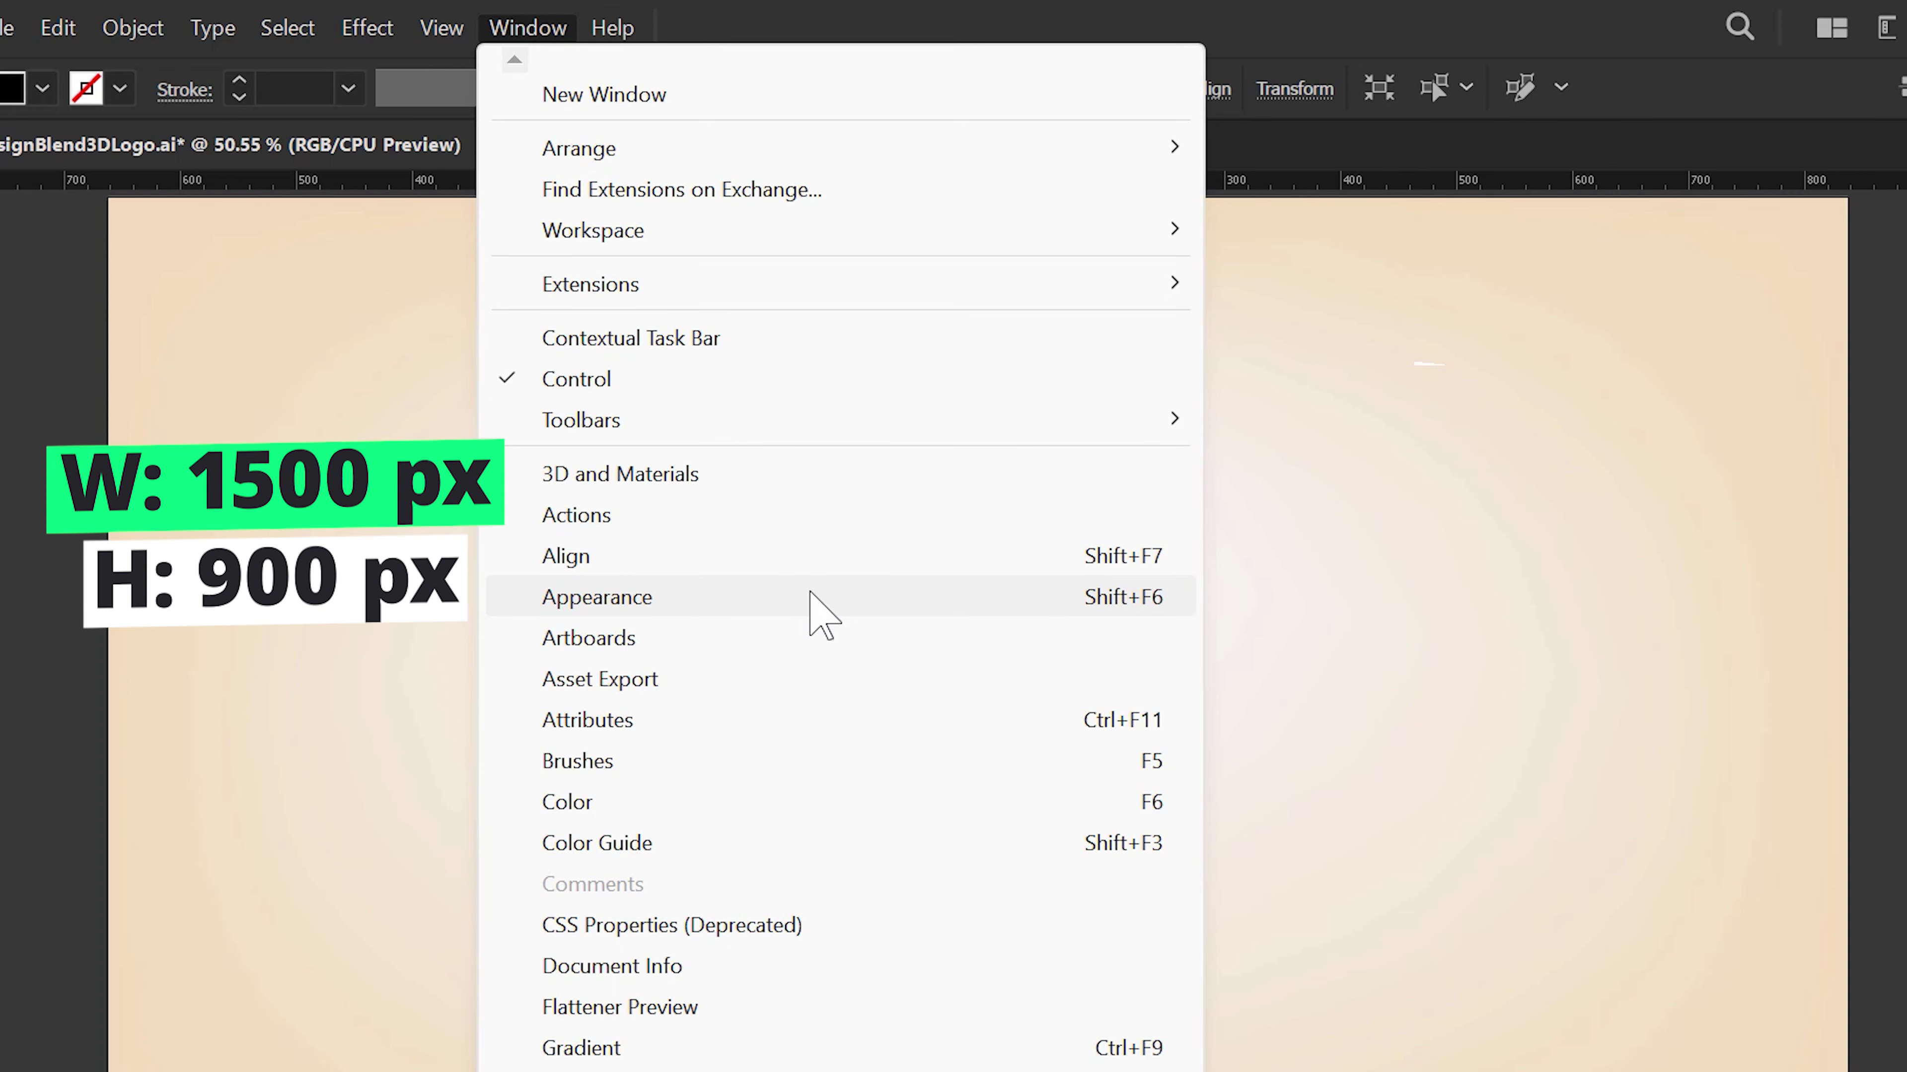
pyautogui.click(808, 599)
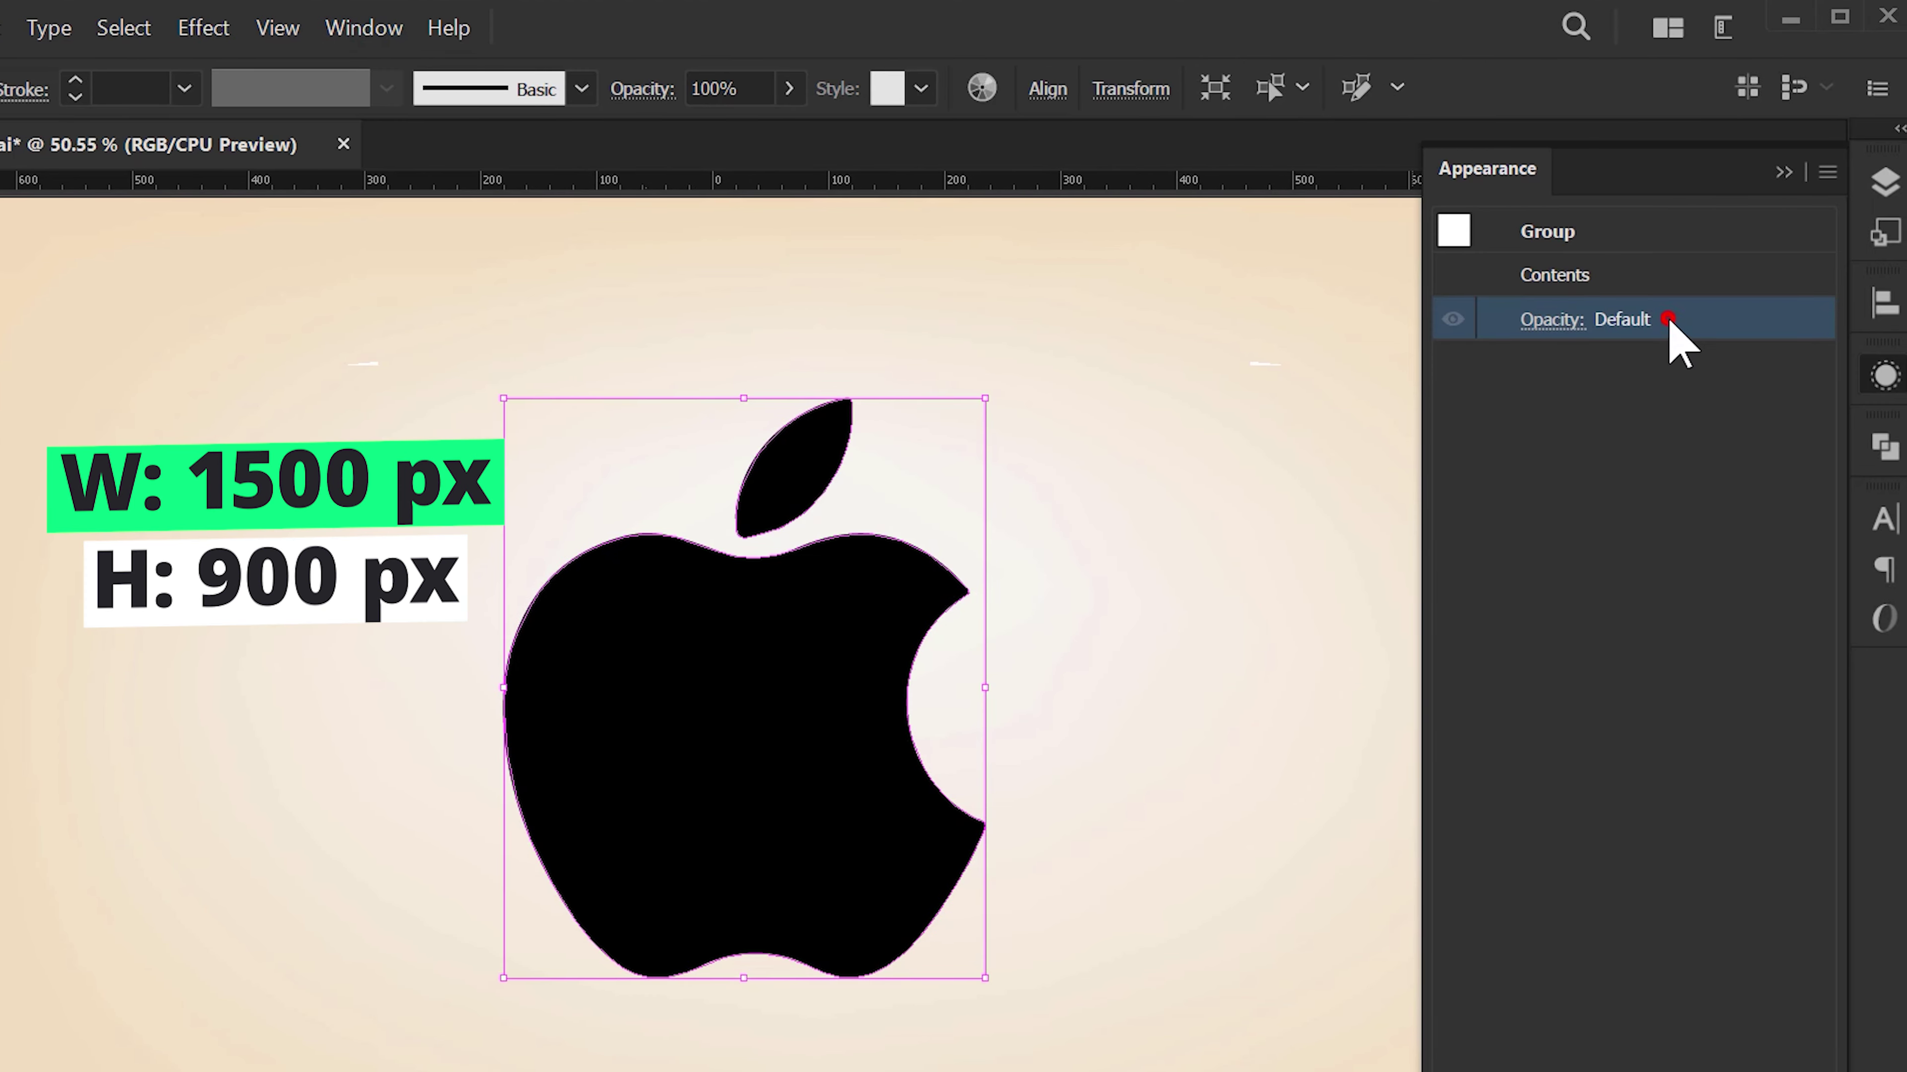
pyautogui.click(1499, 1042)
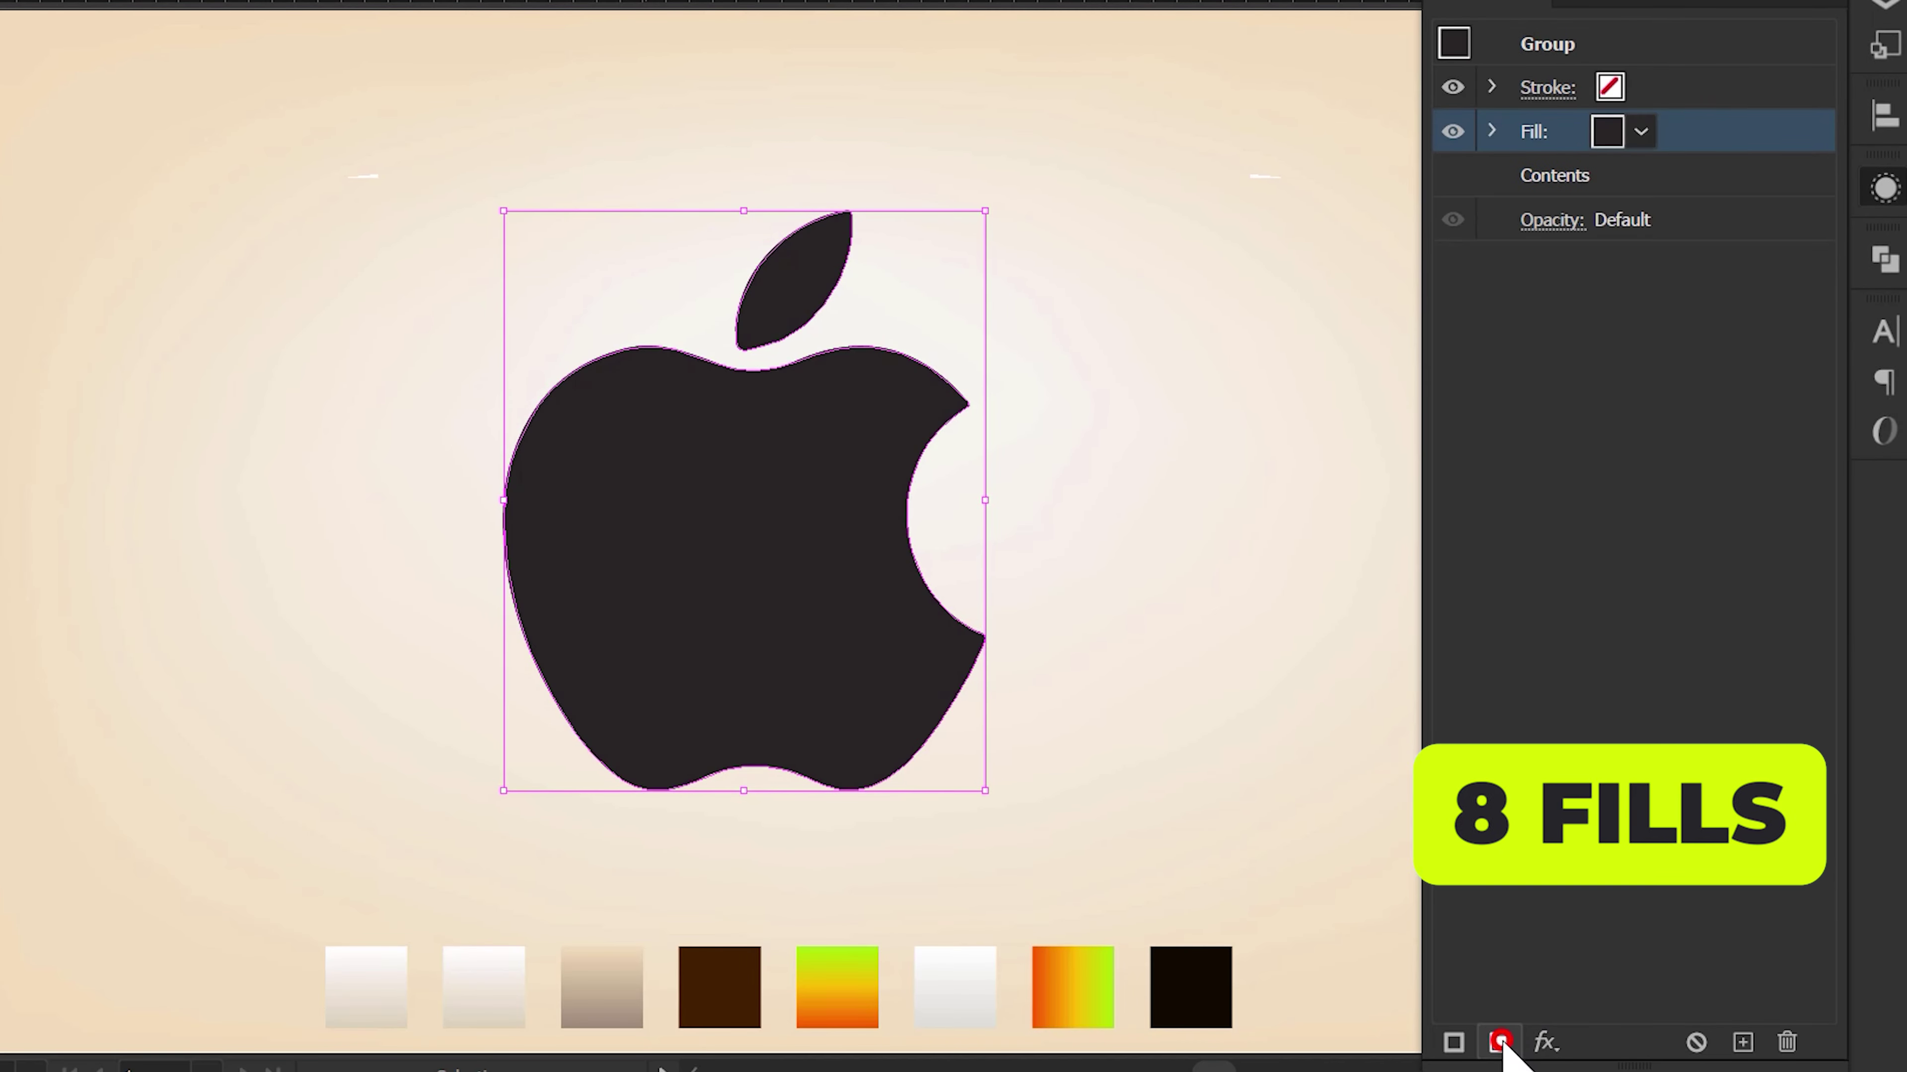
pyautogui.click(1499, 1042)
pyautogui.click(1499, 1041)
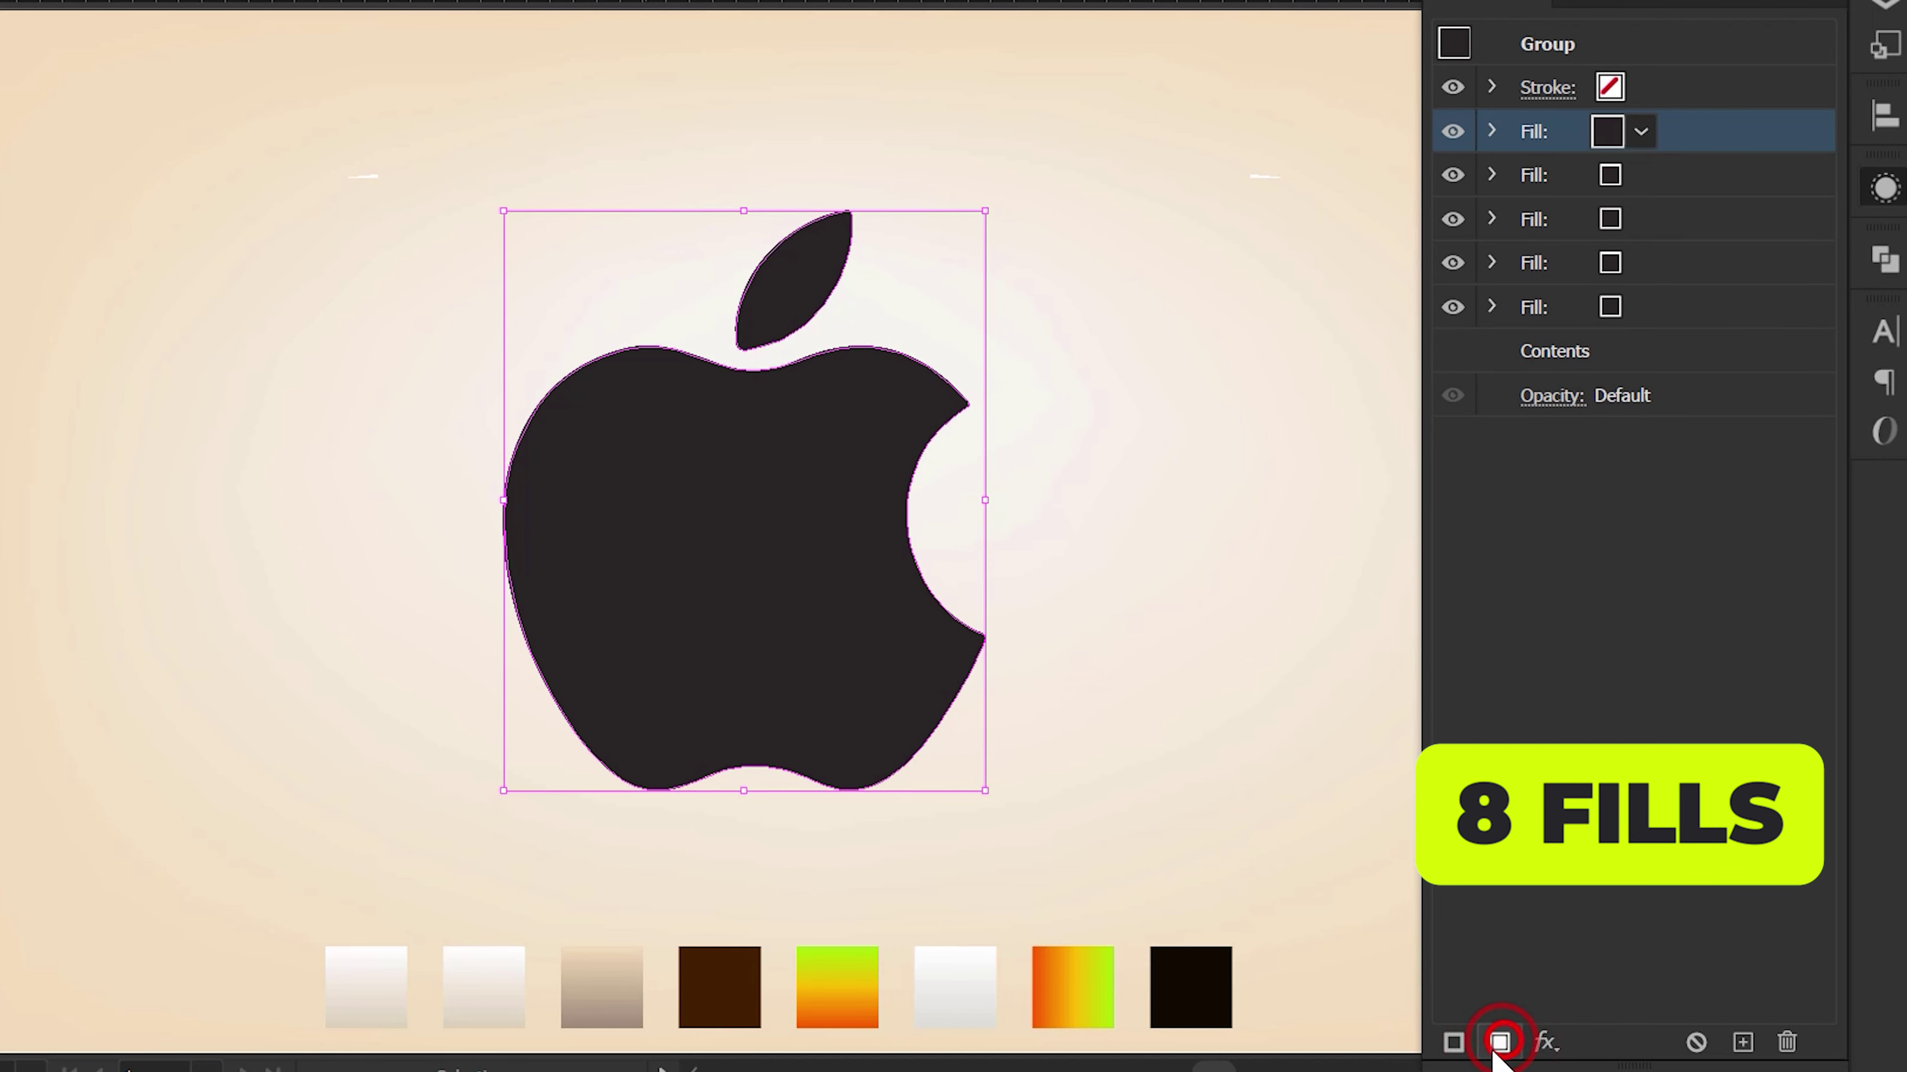
pyautogui.click(1498, 1043)
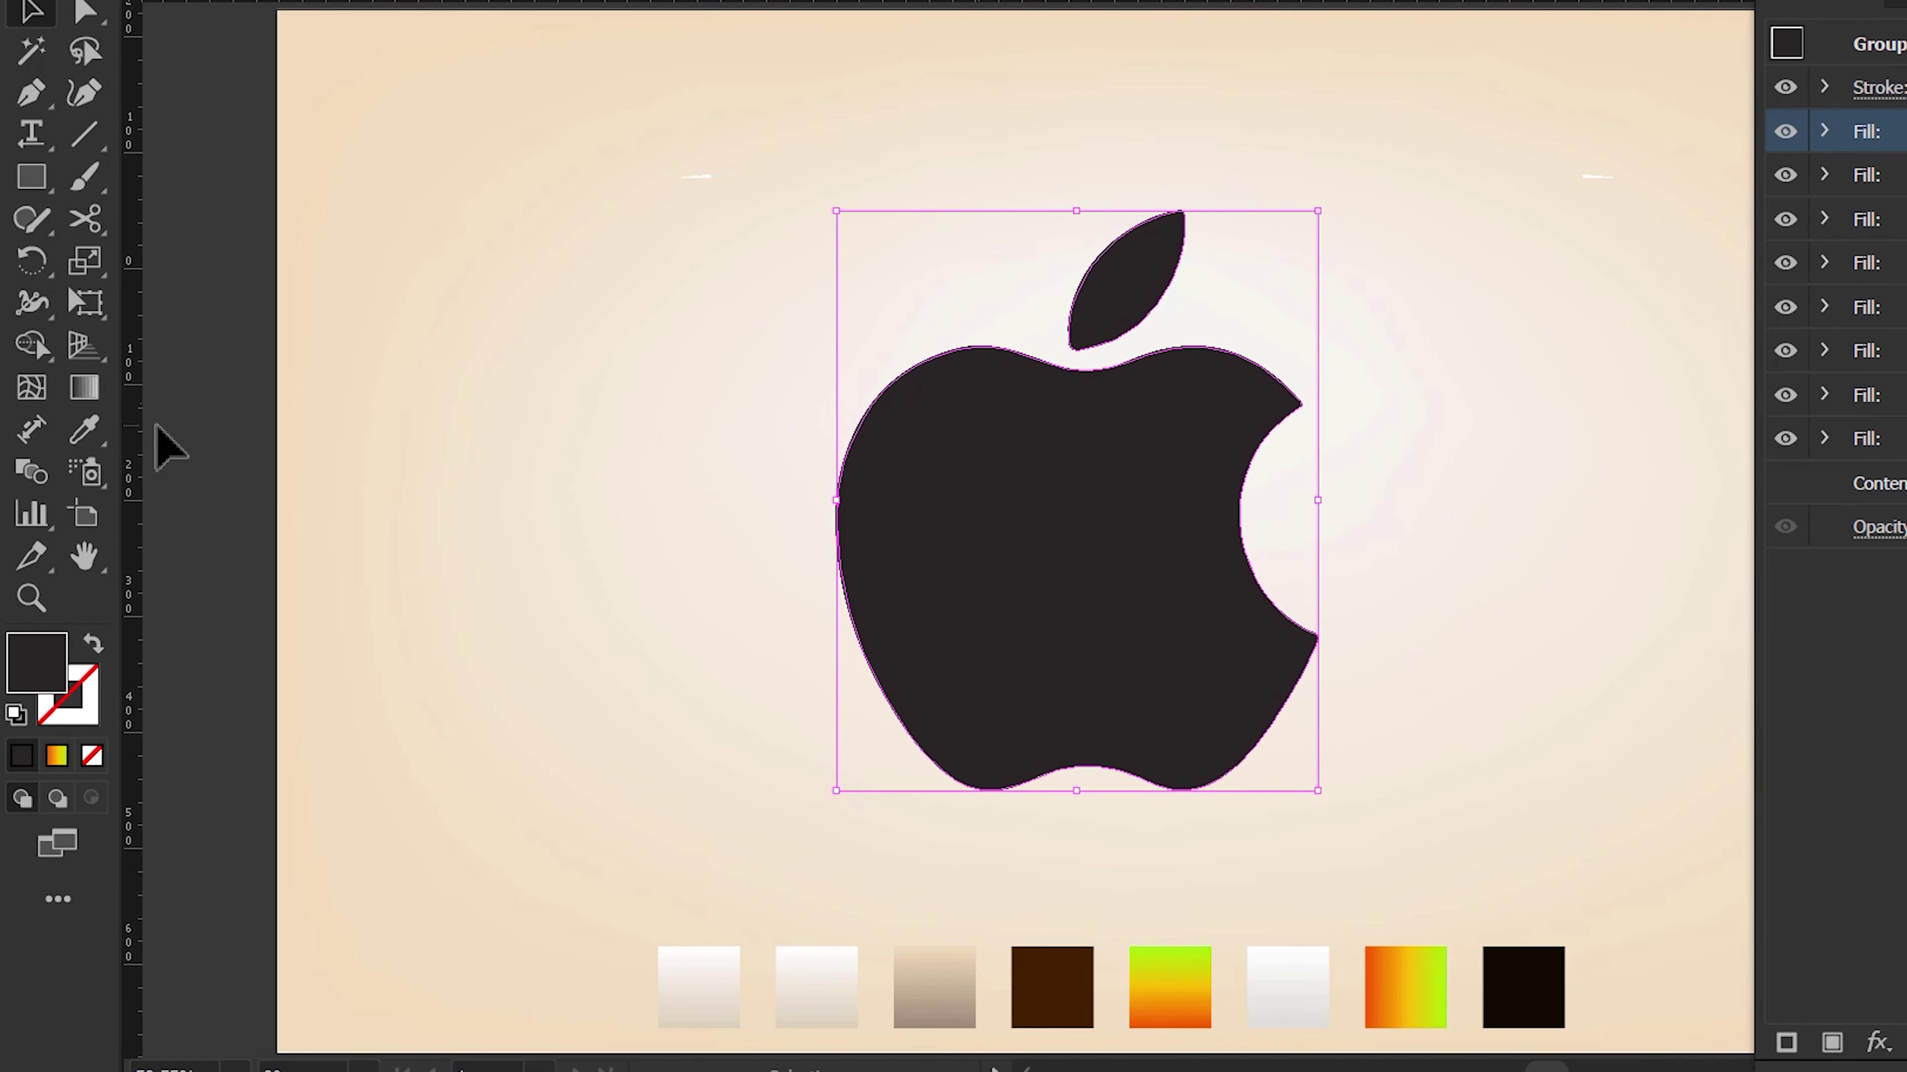
# - Eyedrop the first swatch's cream-to-white gradient into the top fill and set its angle to 90°
pyautogui.click(95, 439)
pyautogui.click(702, 984)
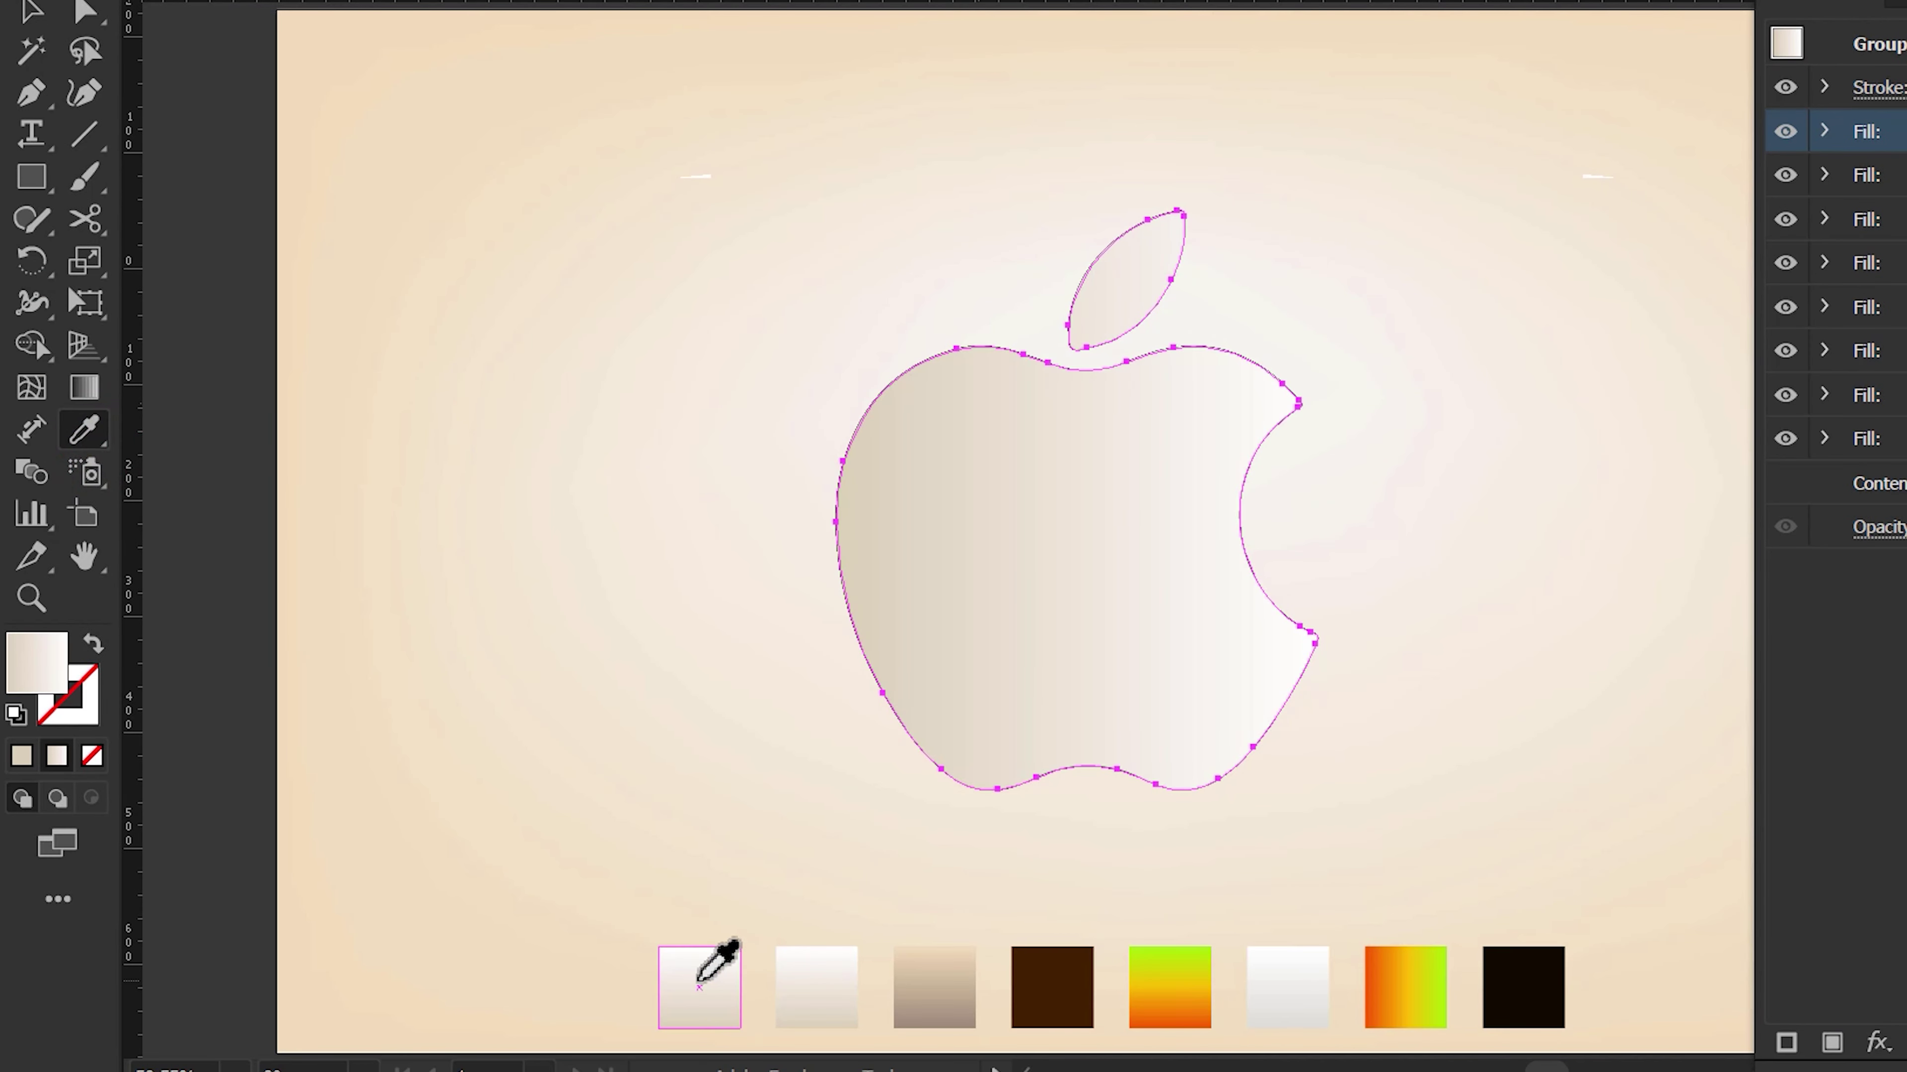
pyautogui.click(704, 35)
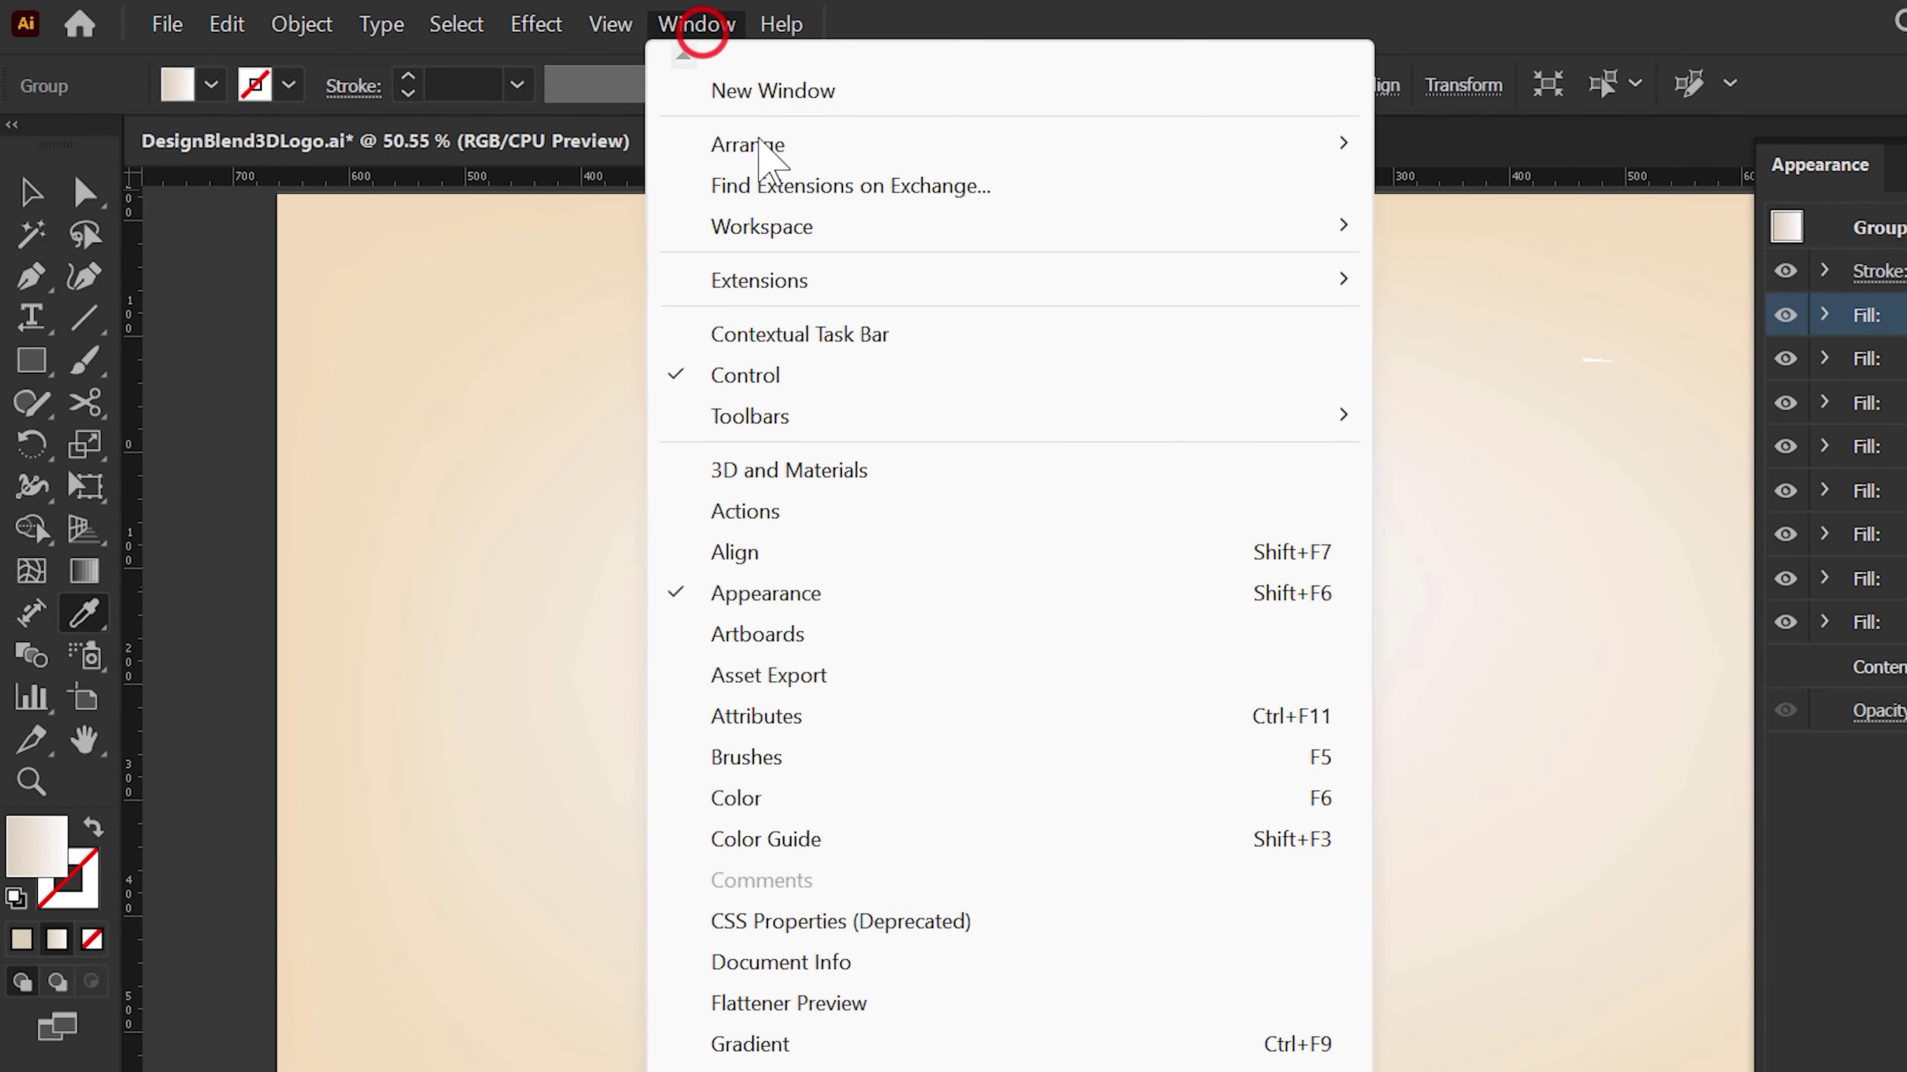
pyautogui.click(904, 948)
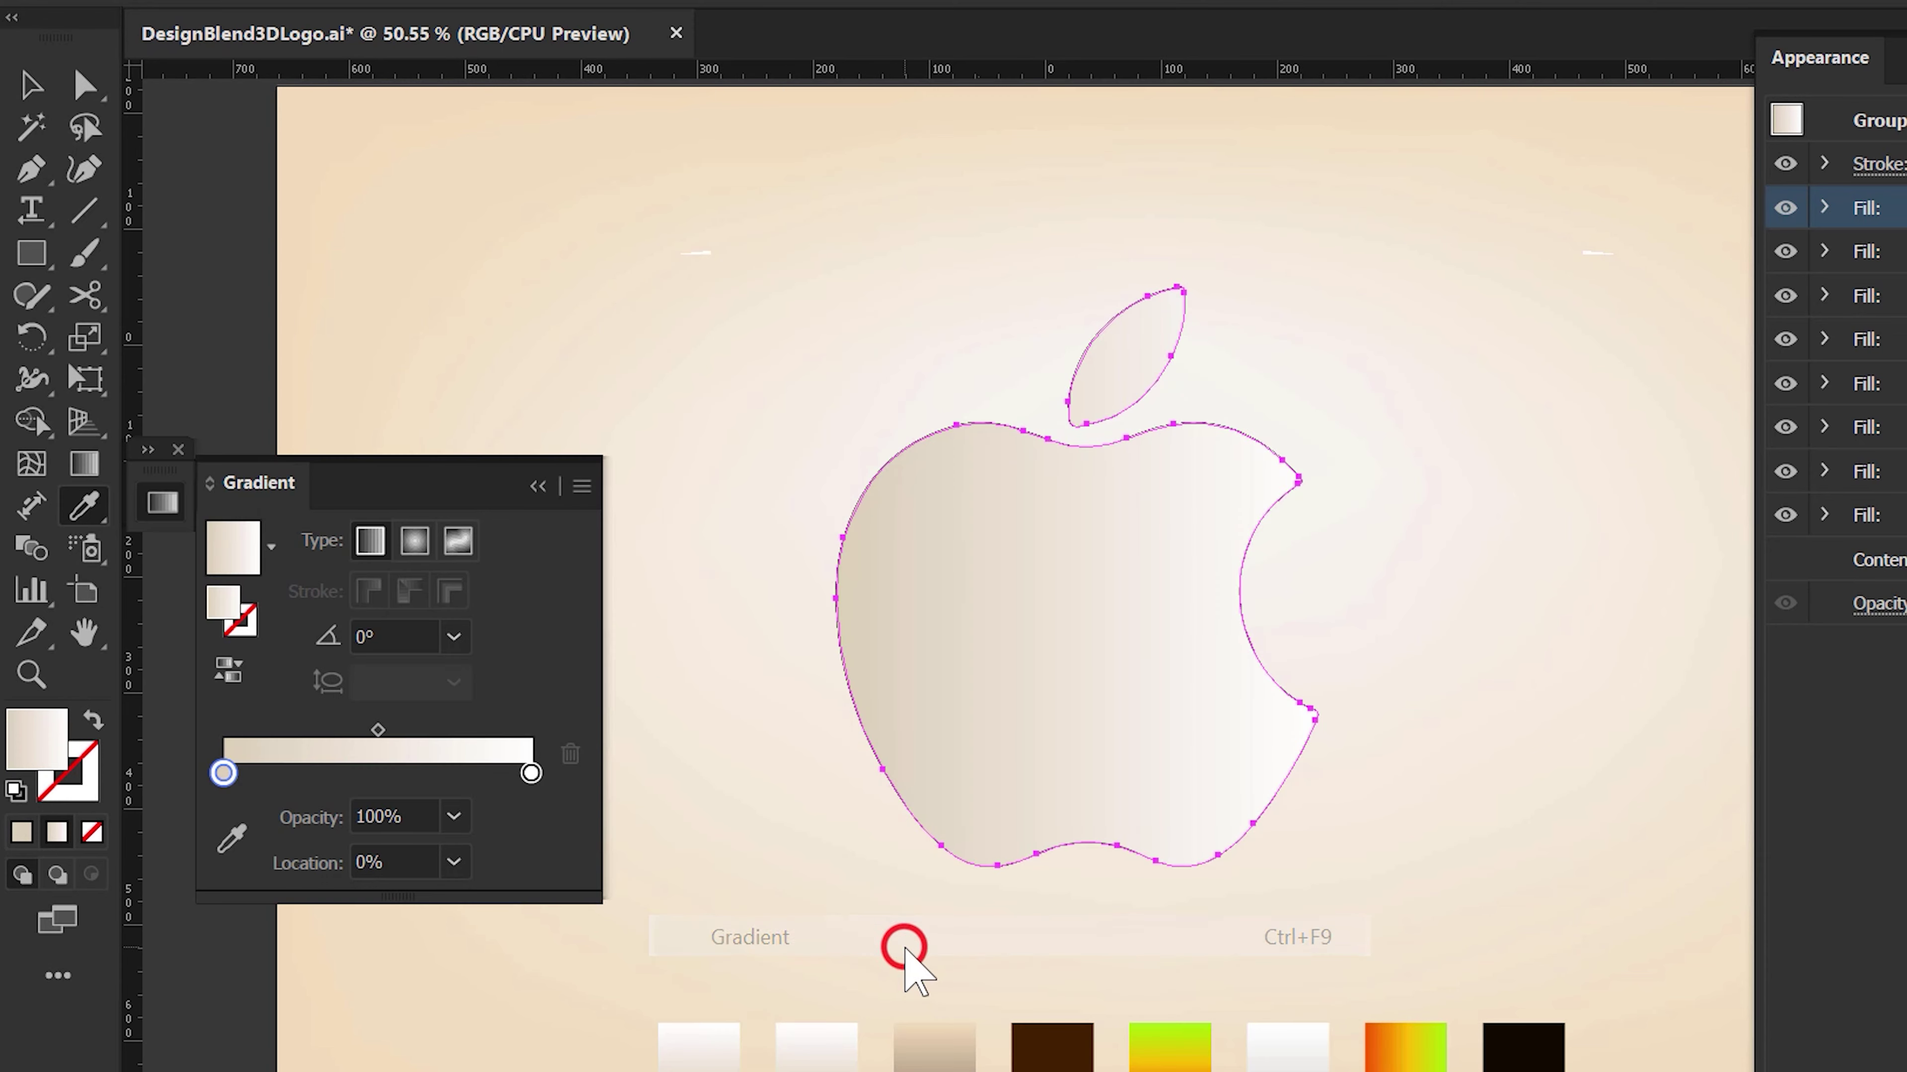
pyautogui.click(442, 632)
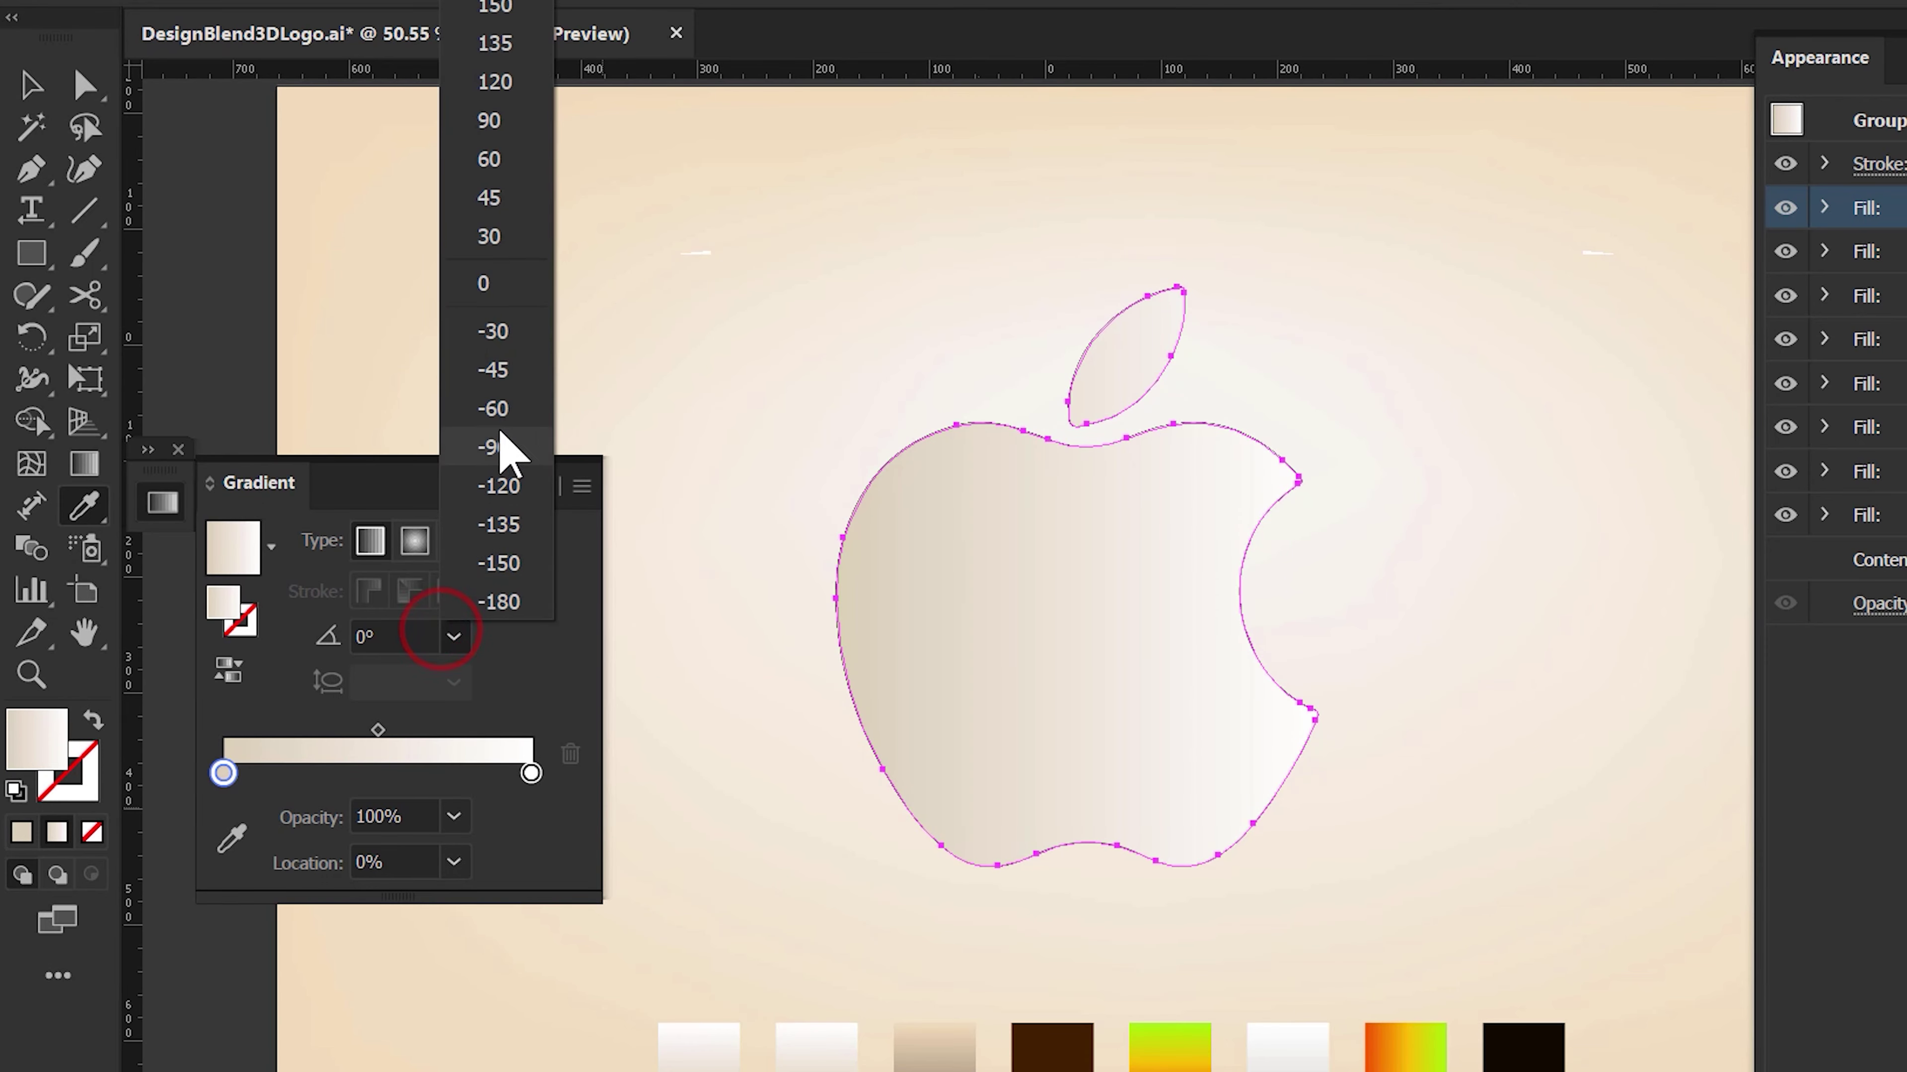
pyautogui.click(518, 124)
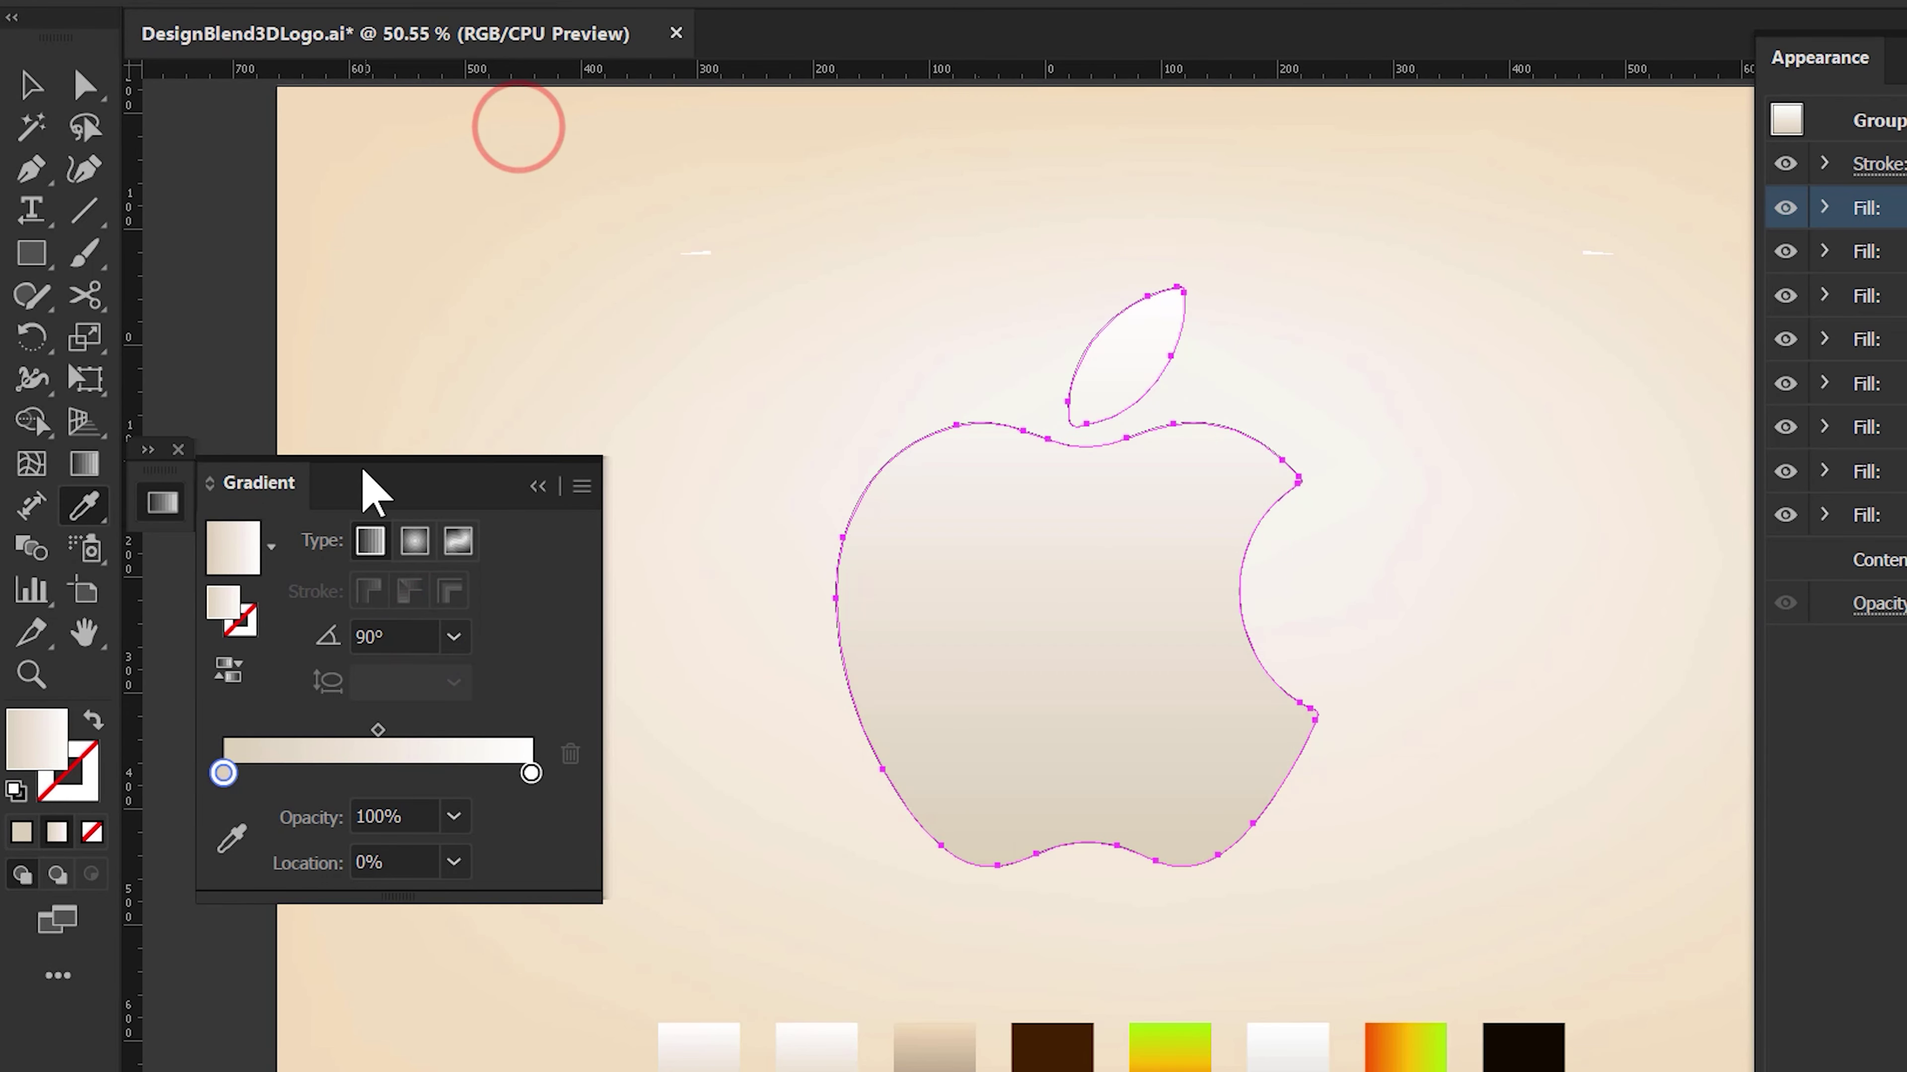
pyautogui.moveTo(279, 487)
pyautogui.mouseDown()
pyautogui.moveTo(1400, 610)
pyautogui.moveTo(1434, 596)
pyautogui.mouseUp()
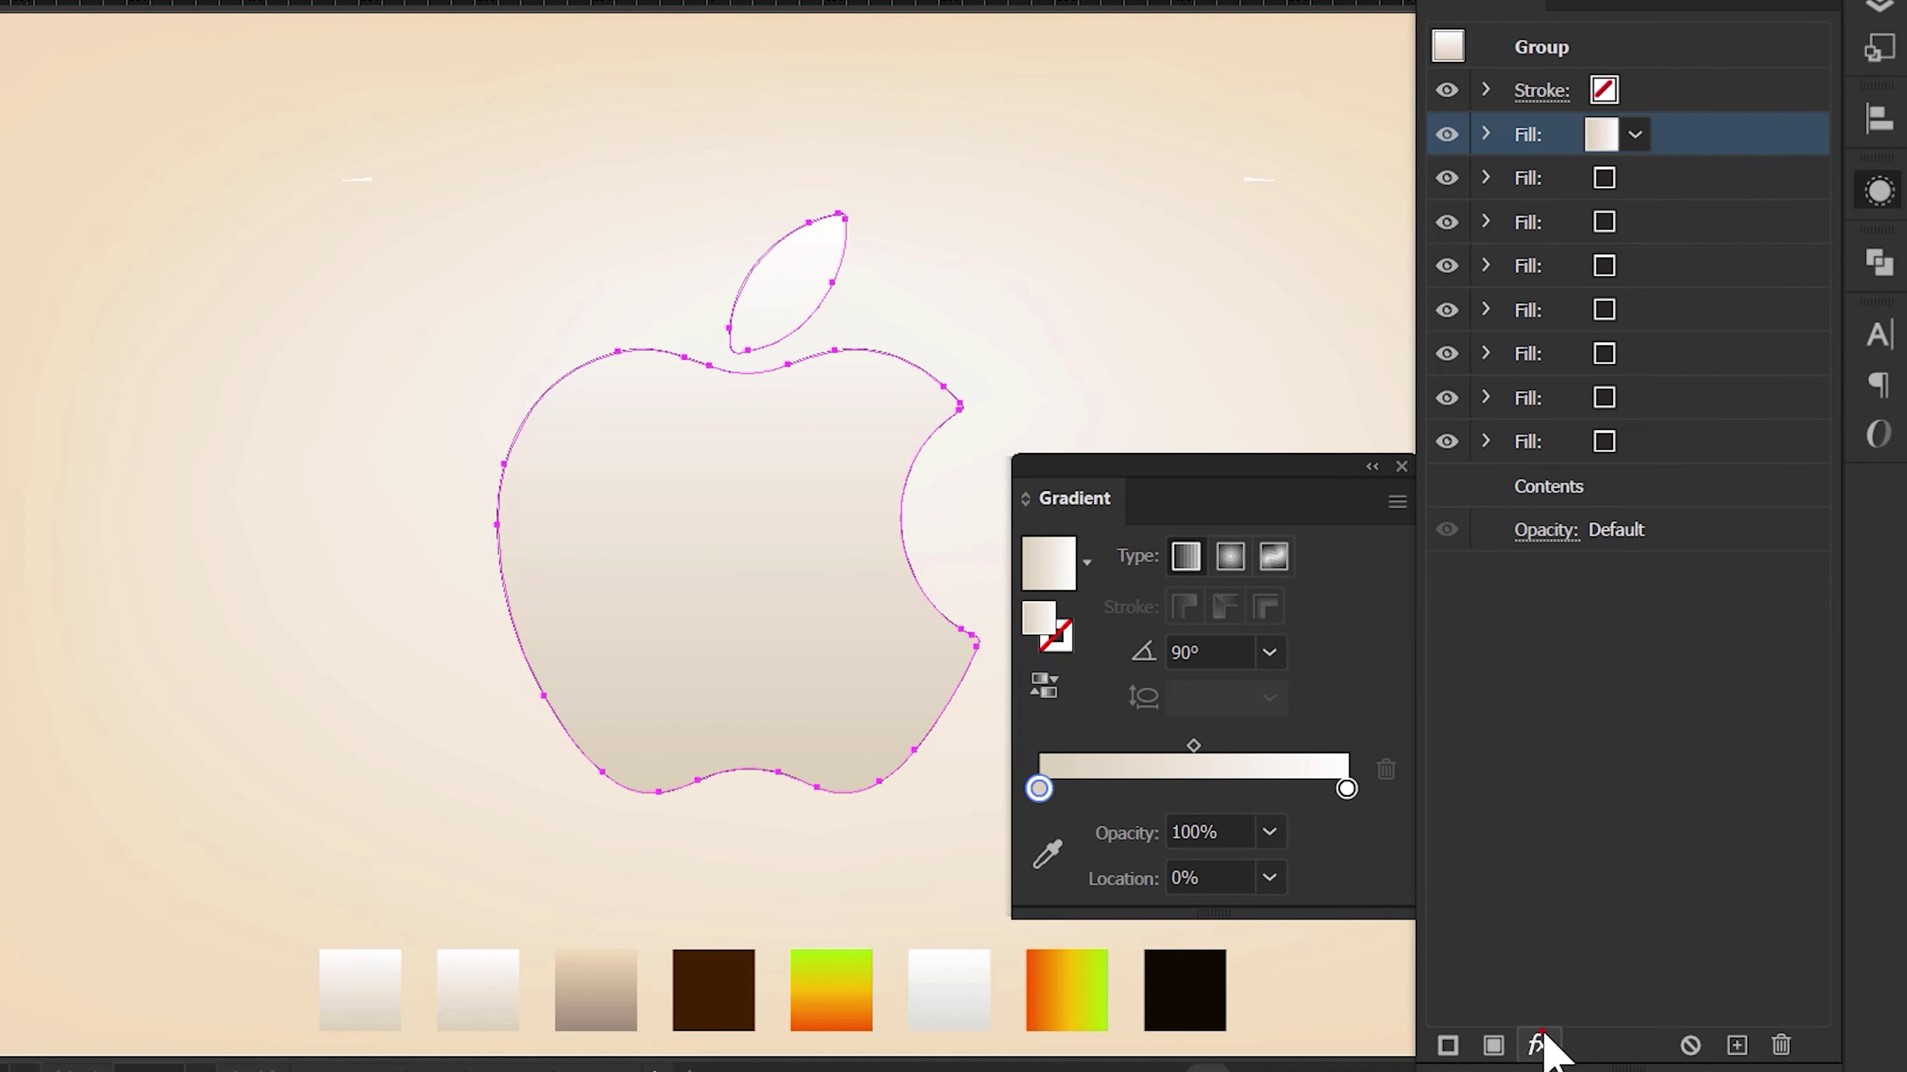
# - Add an Offset Path effect of -2 px to the top gradient fill
pyautogui.click(1542, 1037)
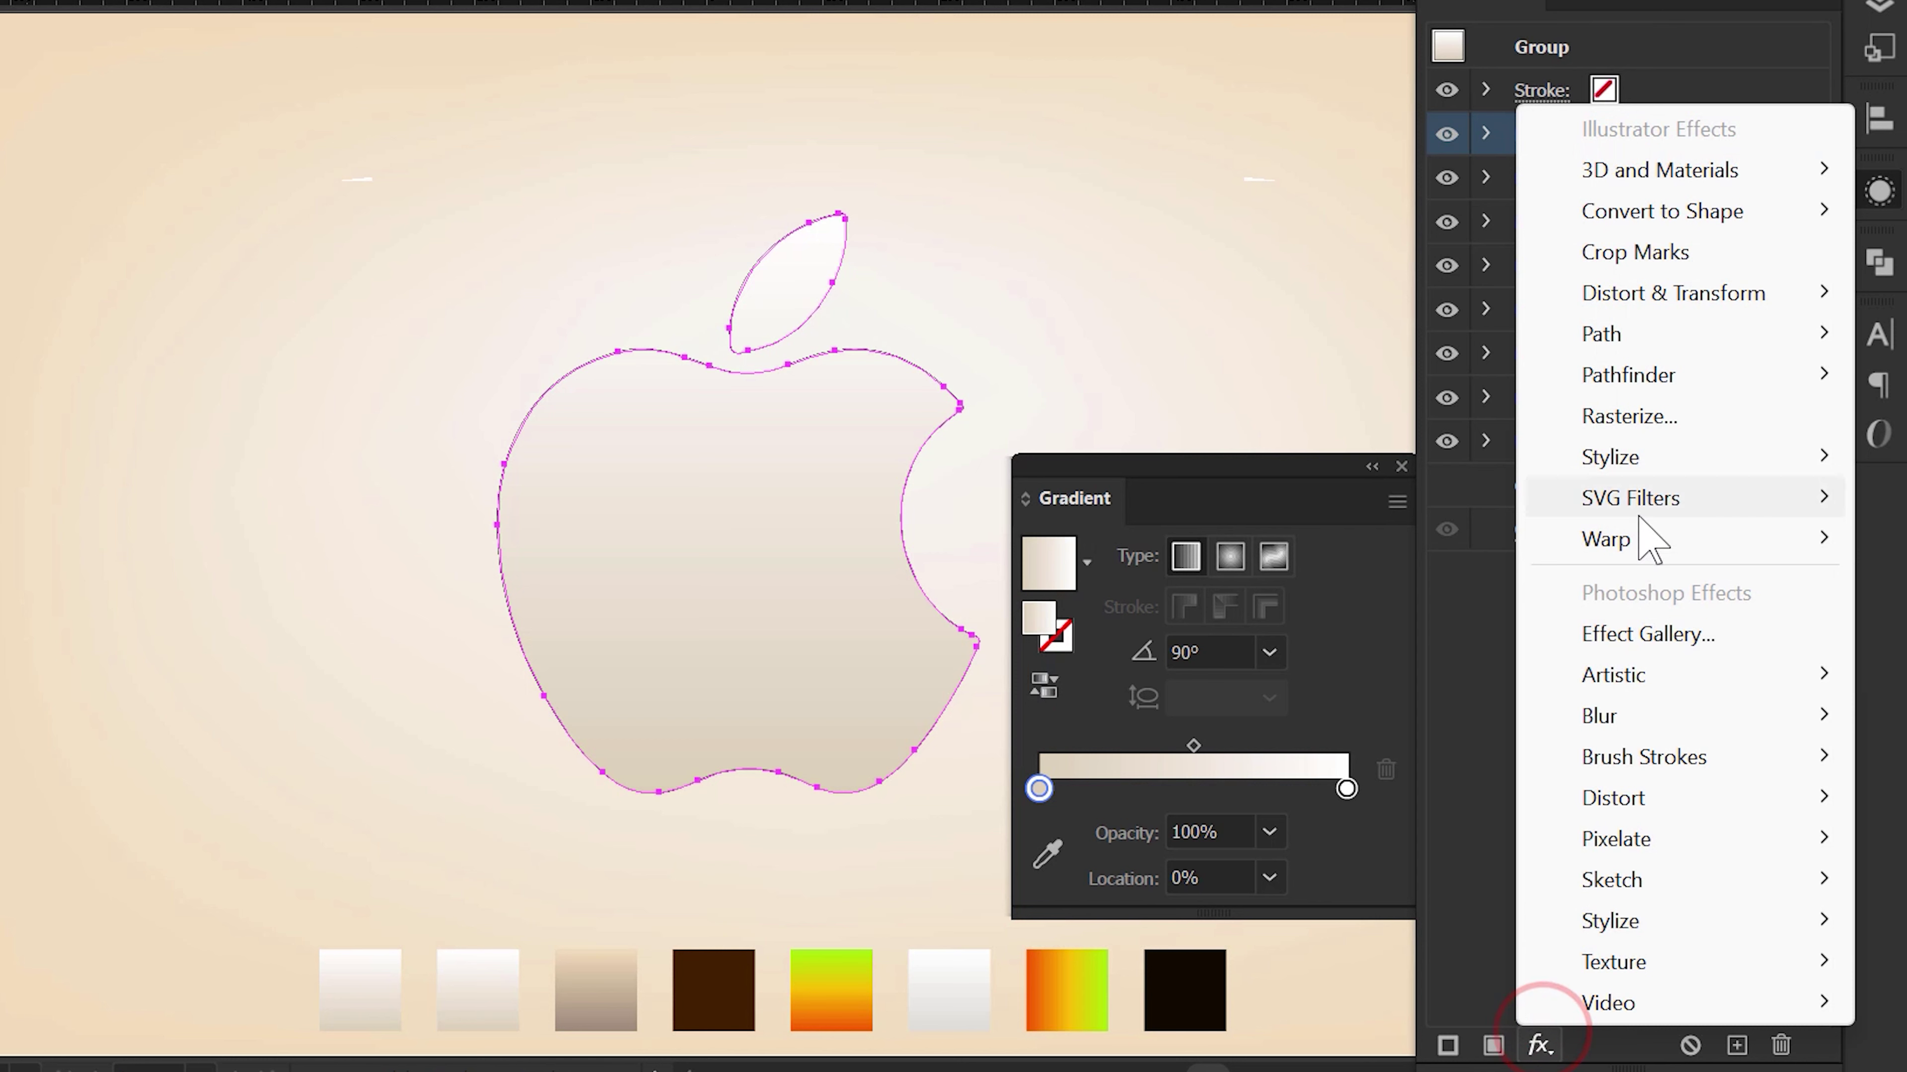
pyautogui.click(1639, 332)
pyautogui.click(1414, 339)
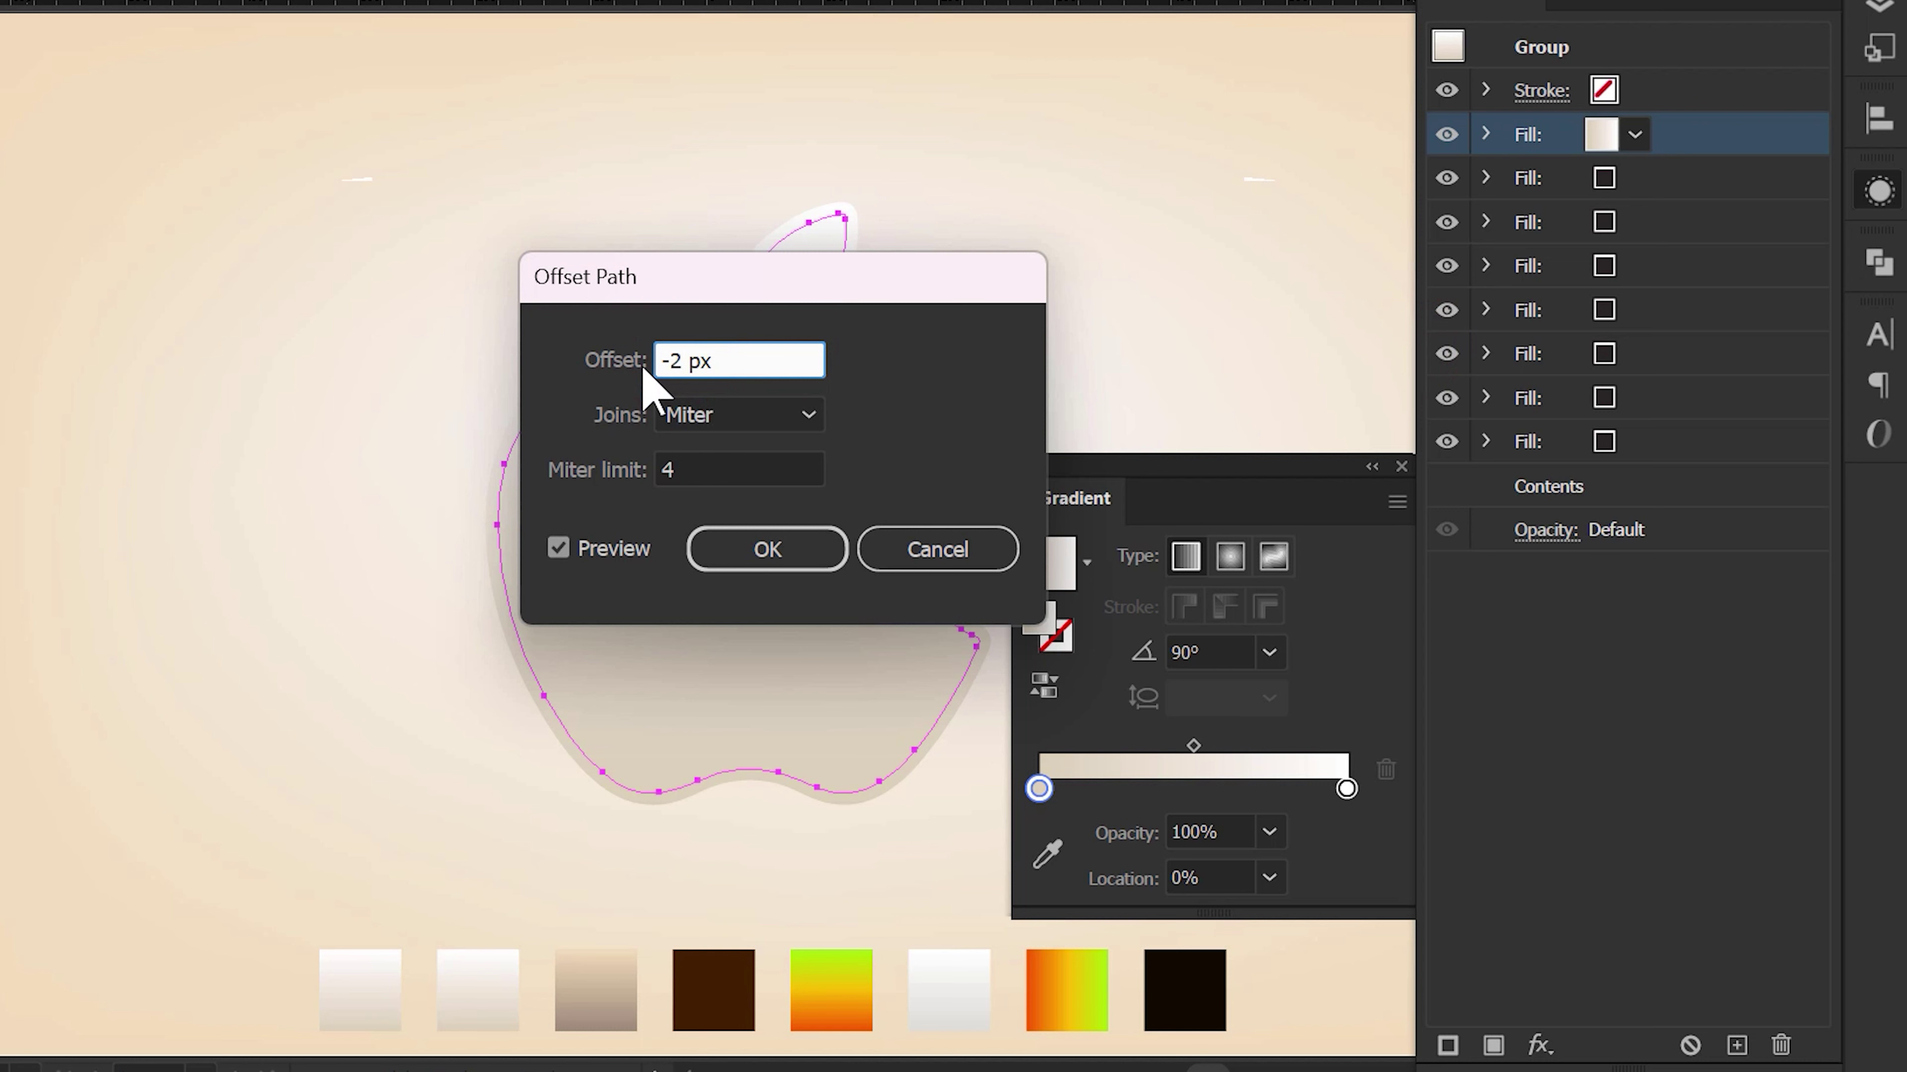
pyautogui.click(757, 537)
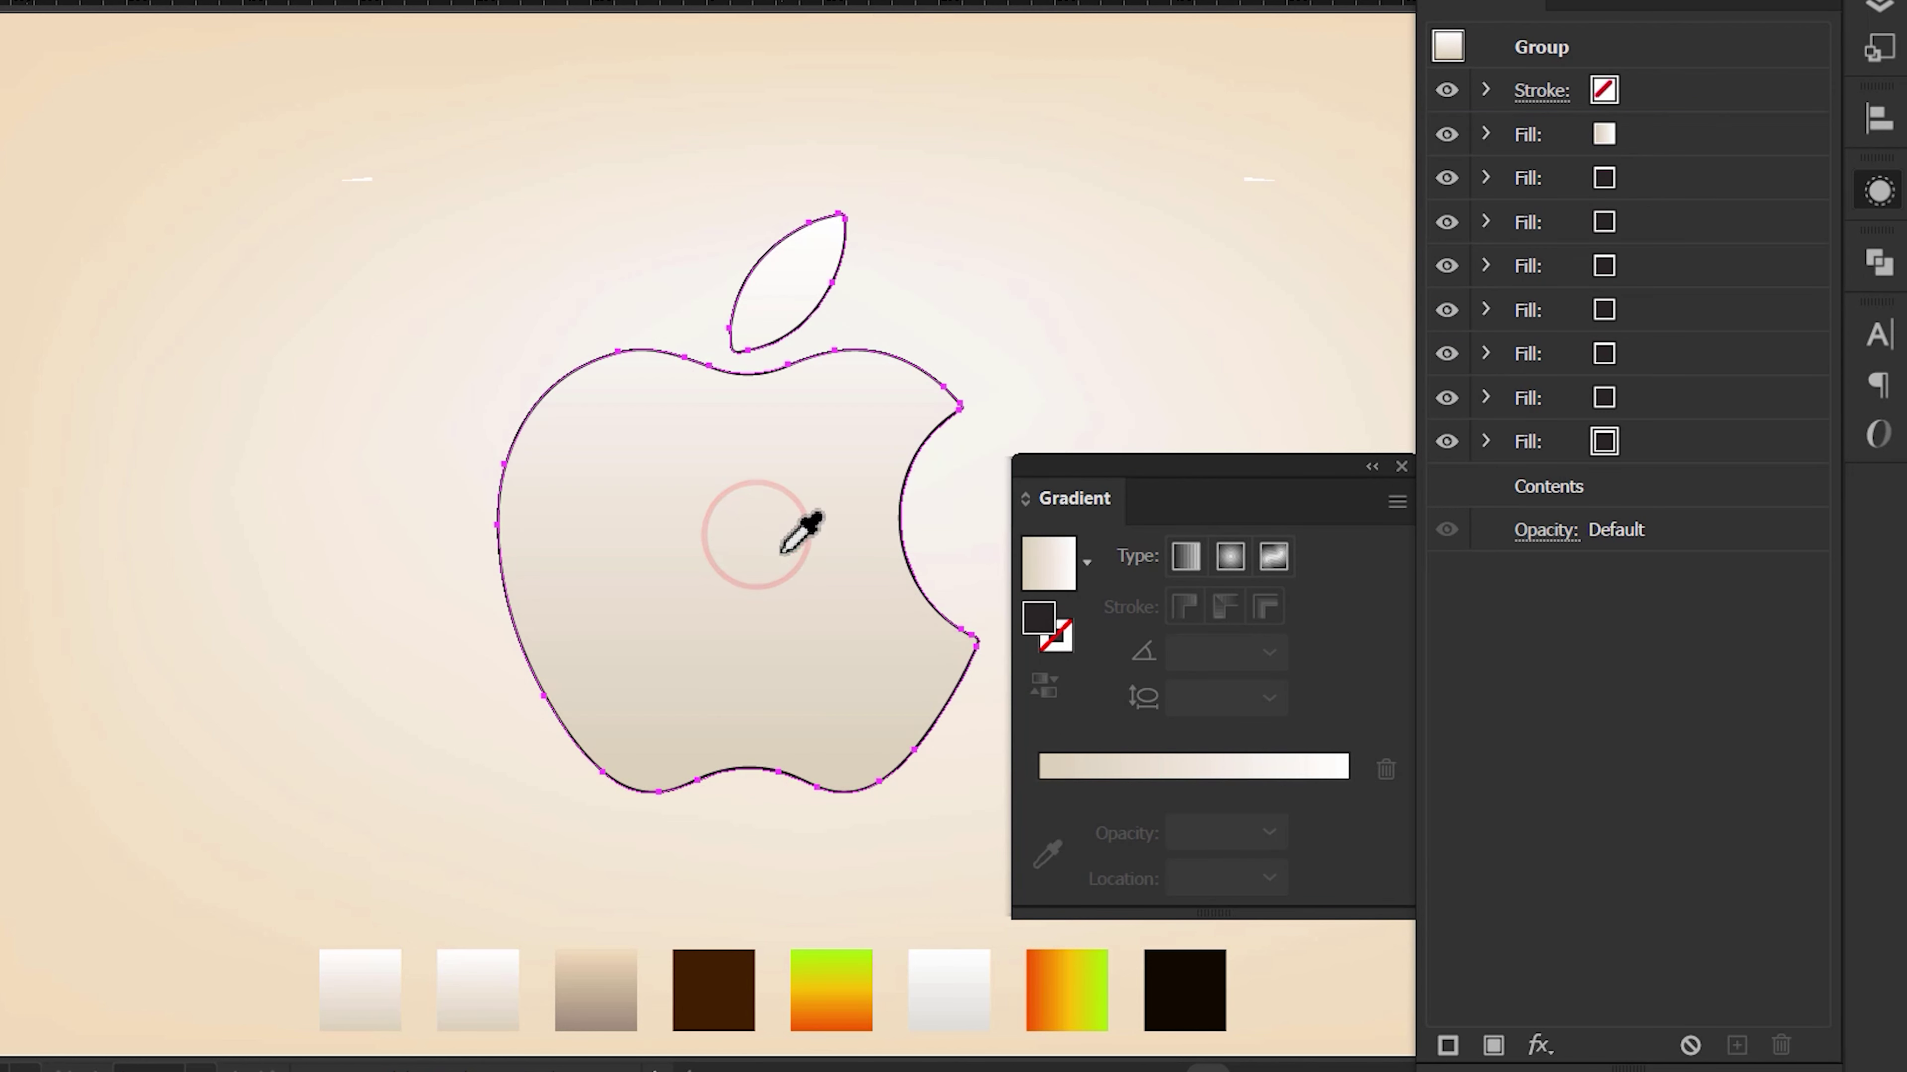
# - Add a Transform effect moving the top fill 1 px down, with Transform Patterns checked
pyautogui.click(1485, 134)
pyautogui.click(1545, 141)
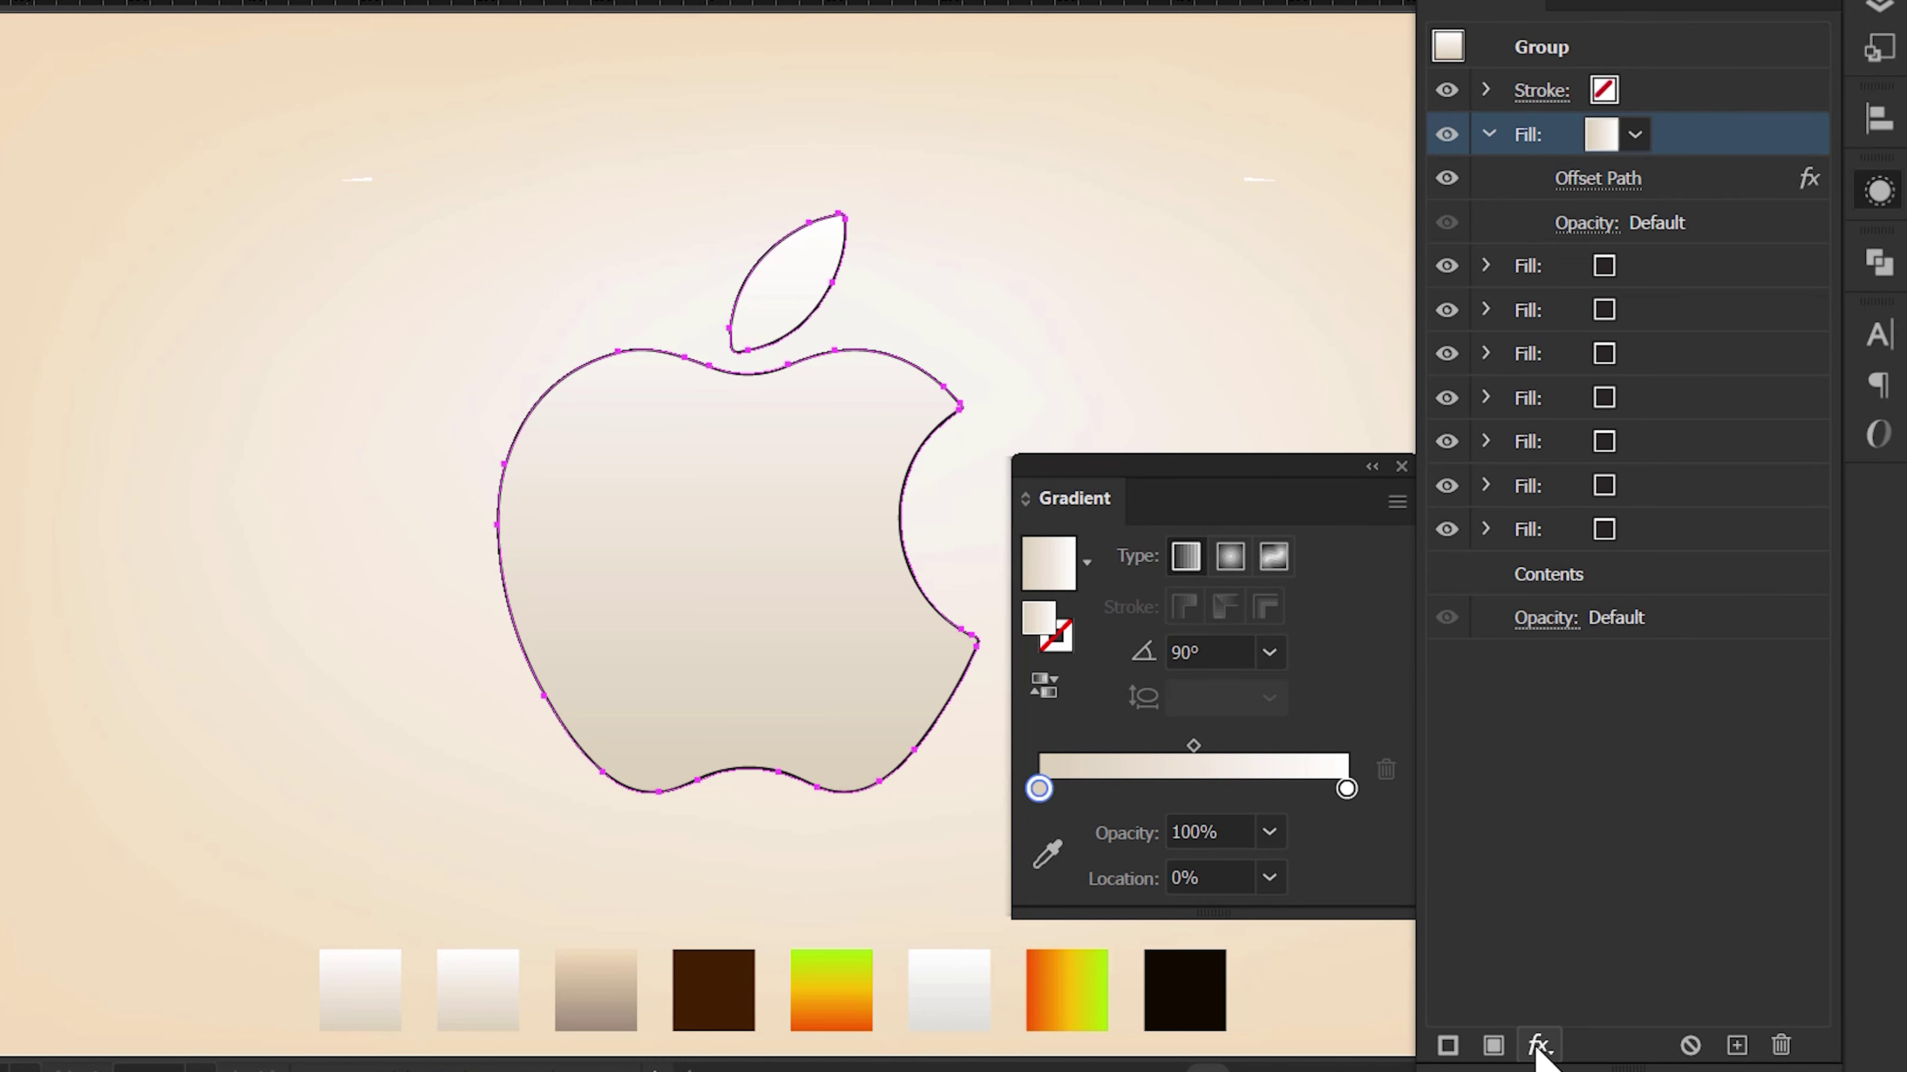
pyautogui.click(1536, 1046)
pyautogui.click(1764, 293)
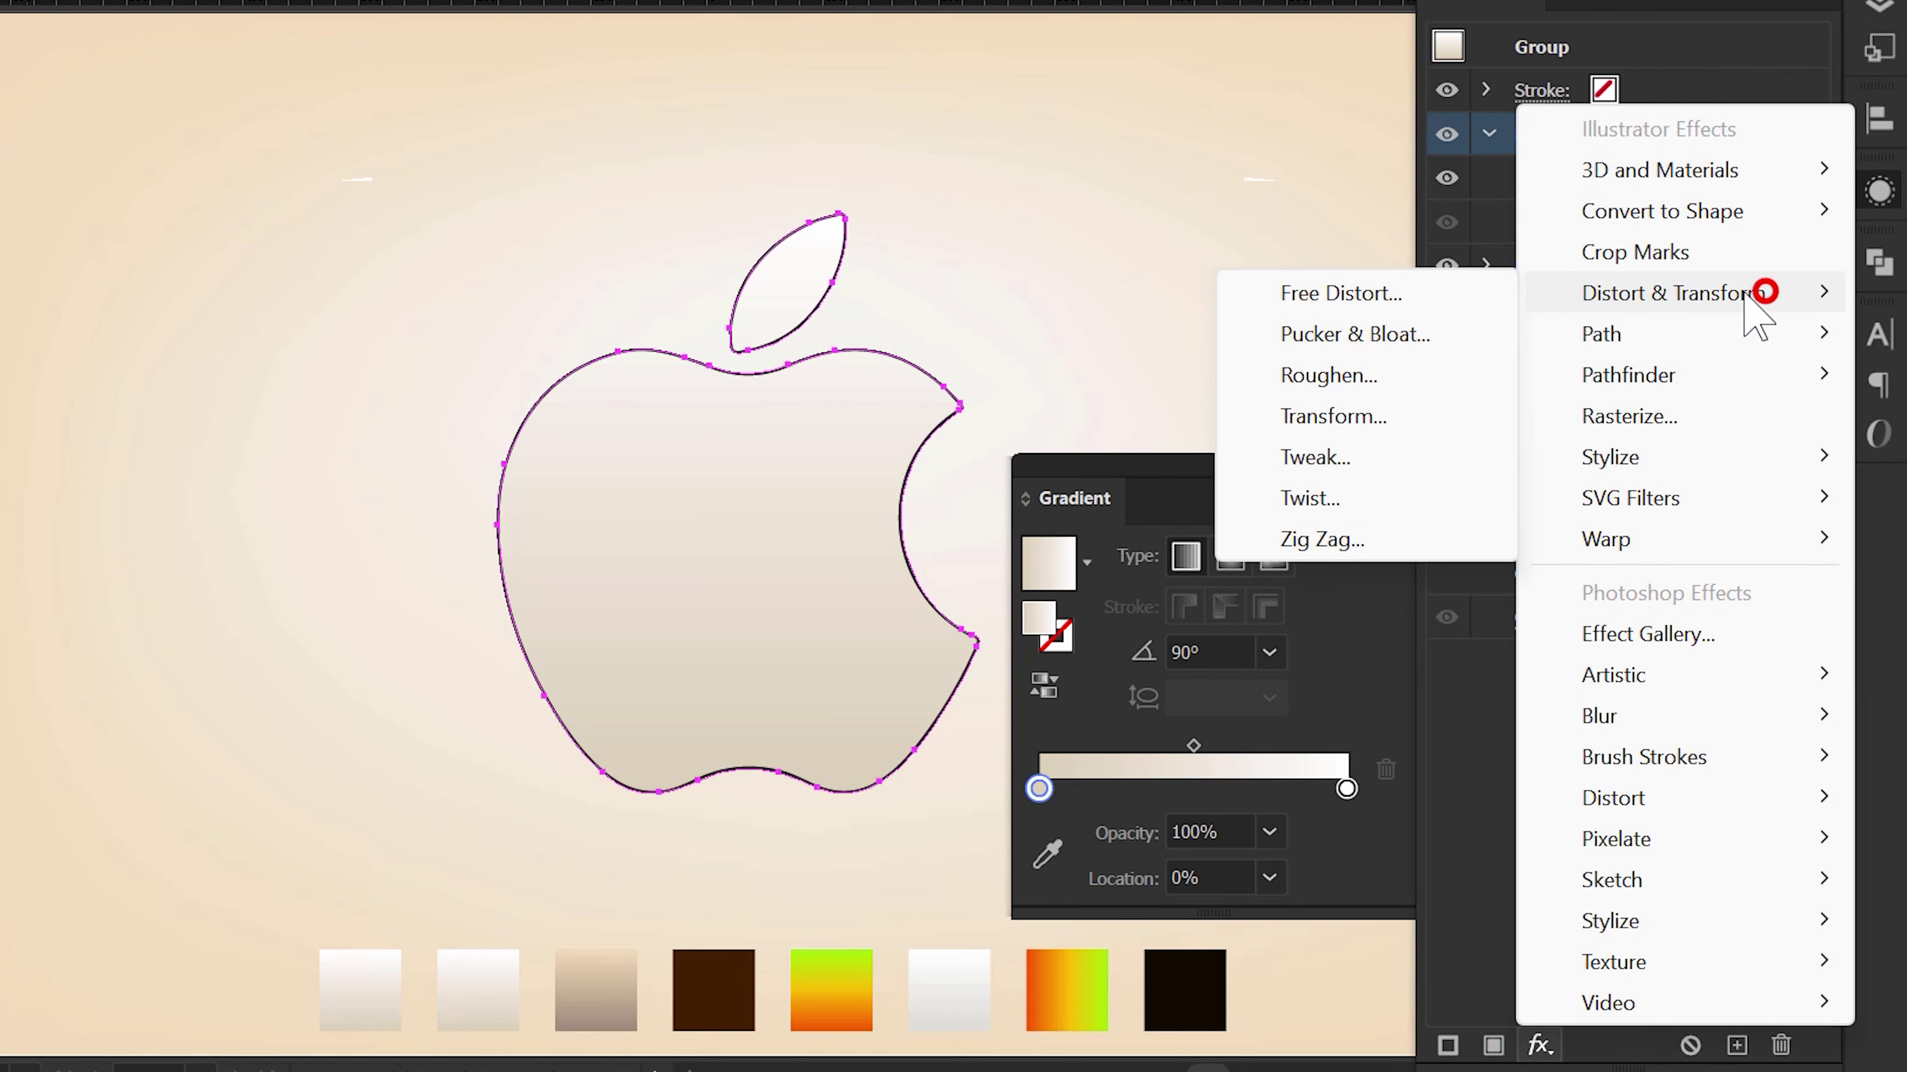
pyautogui.click(1344, 415)
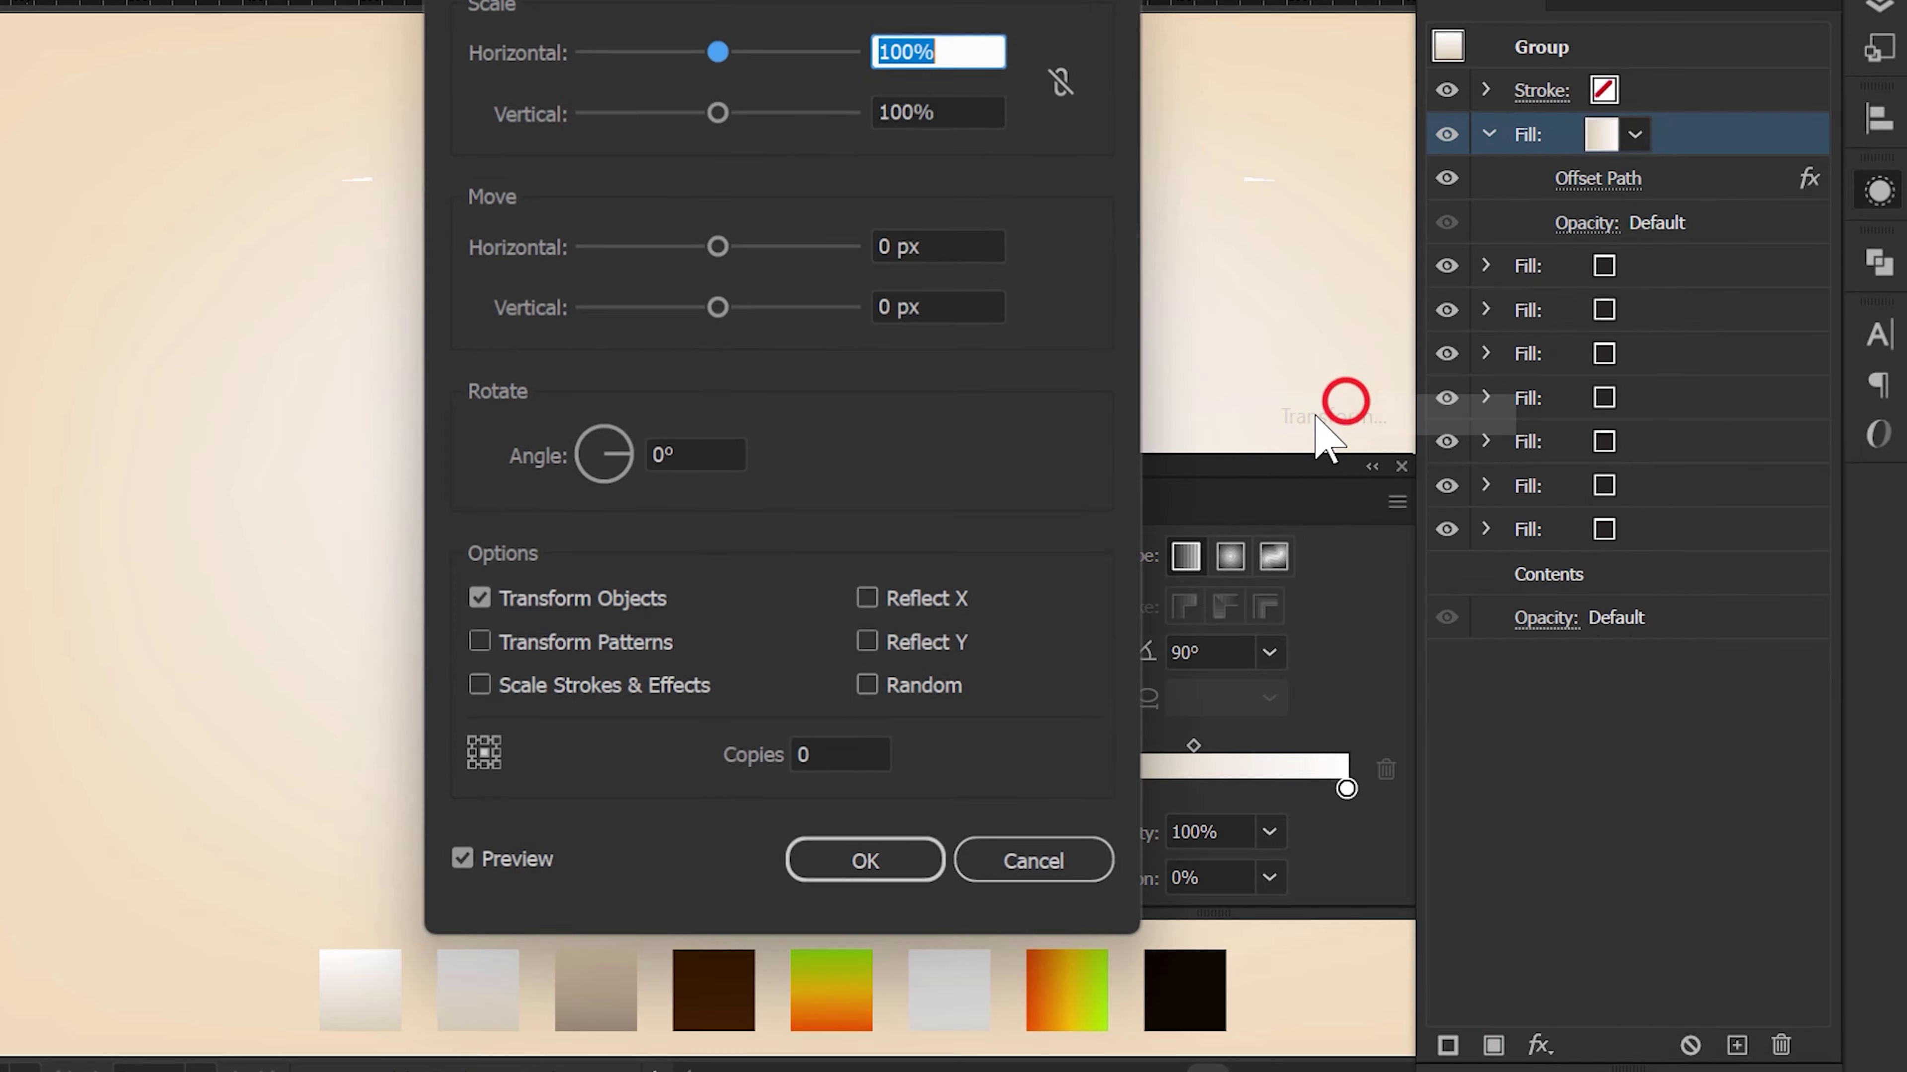
pyautogui.click(938, 308)
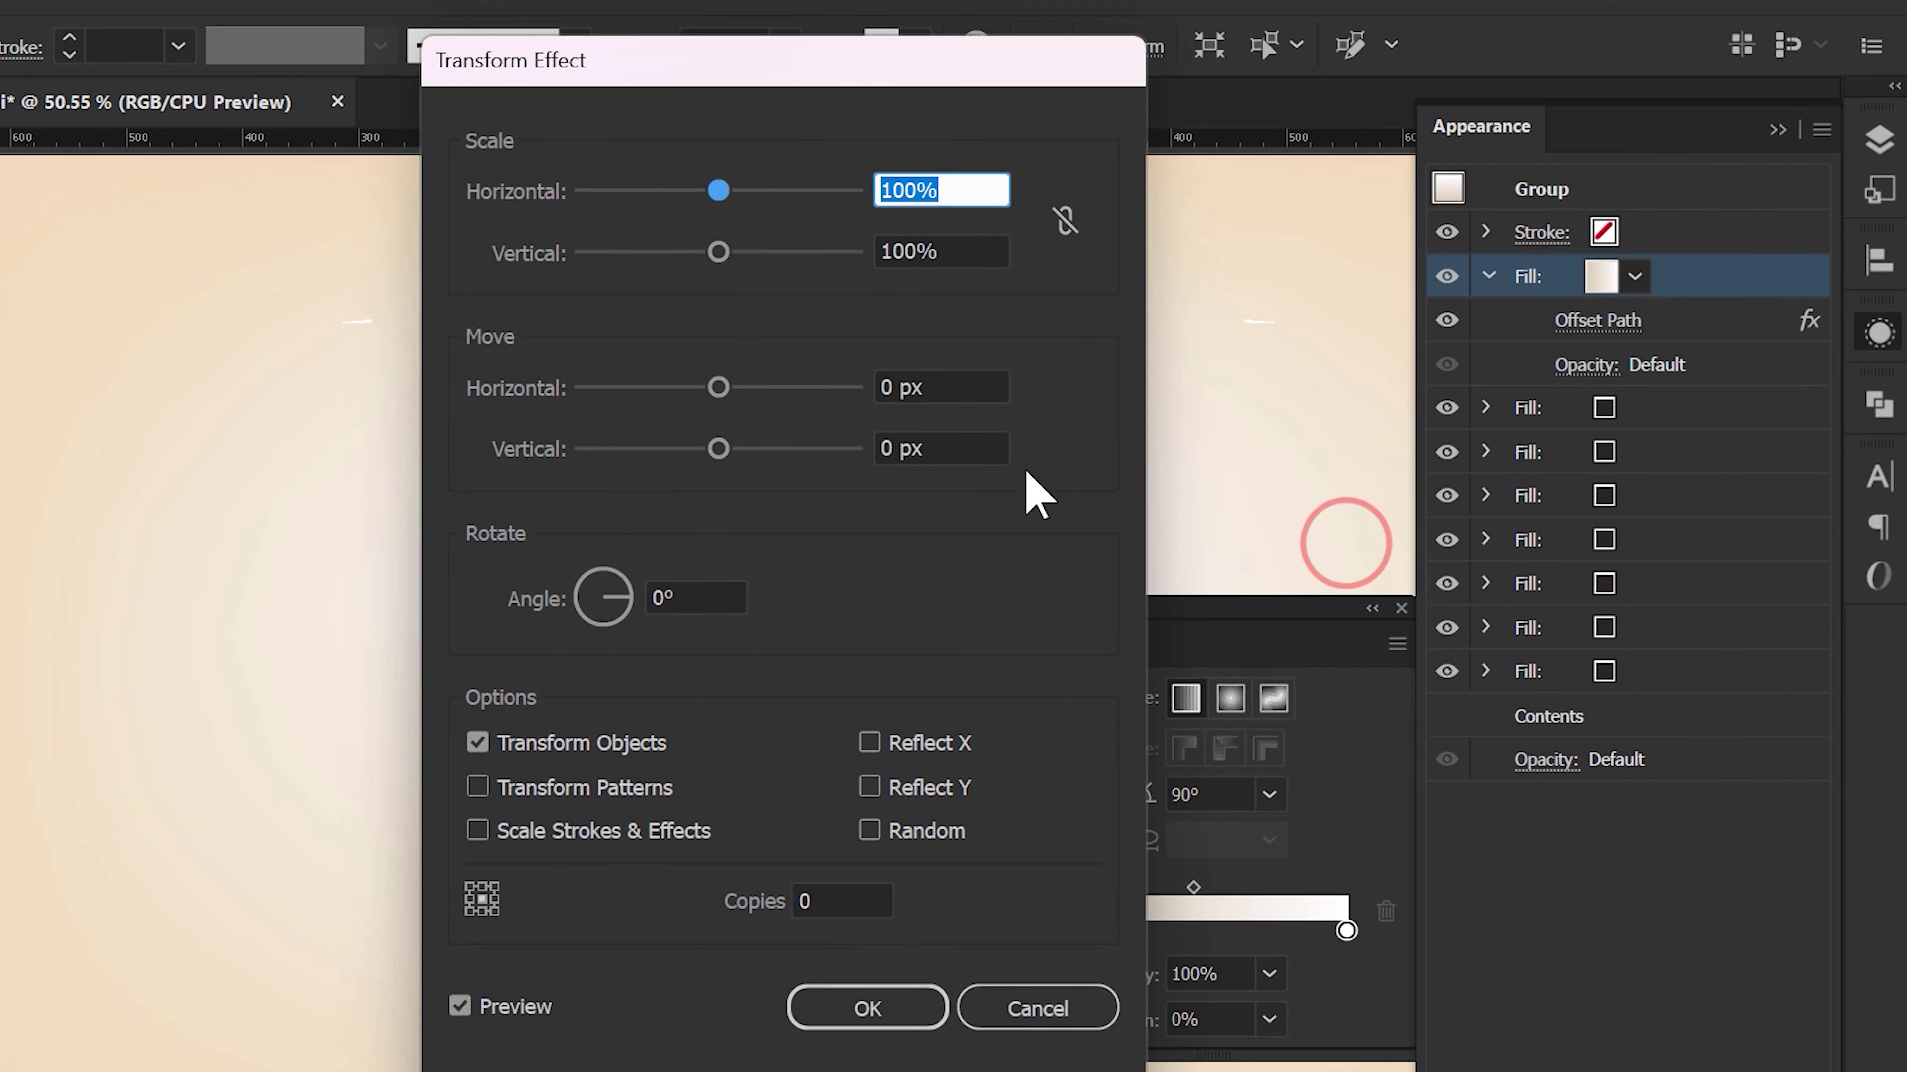
pyautogui.write('1')
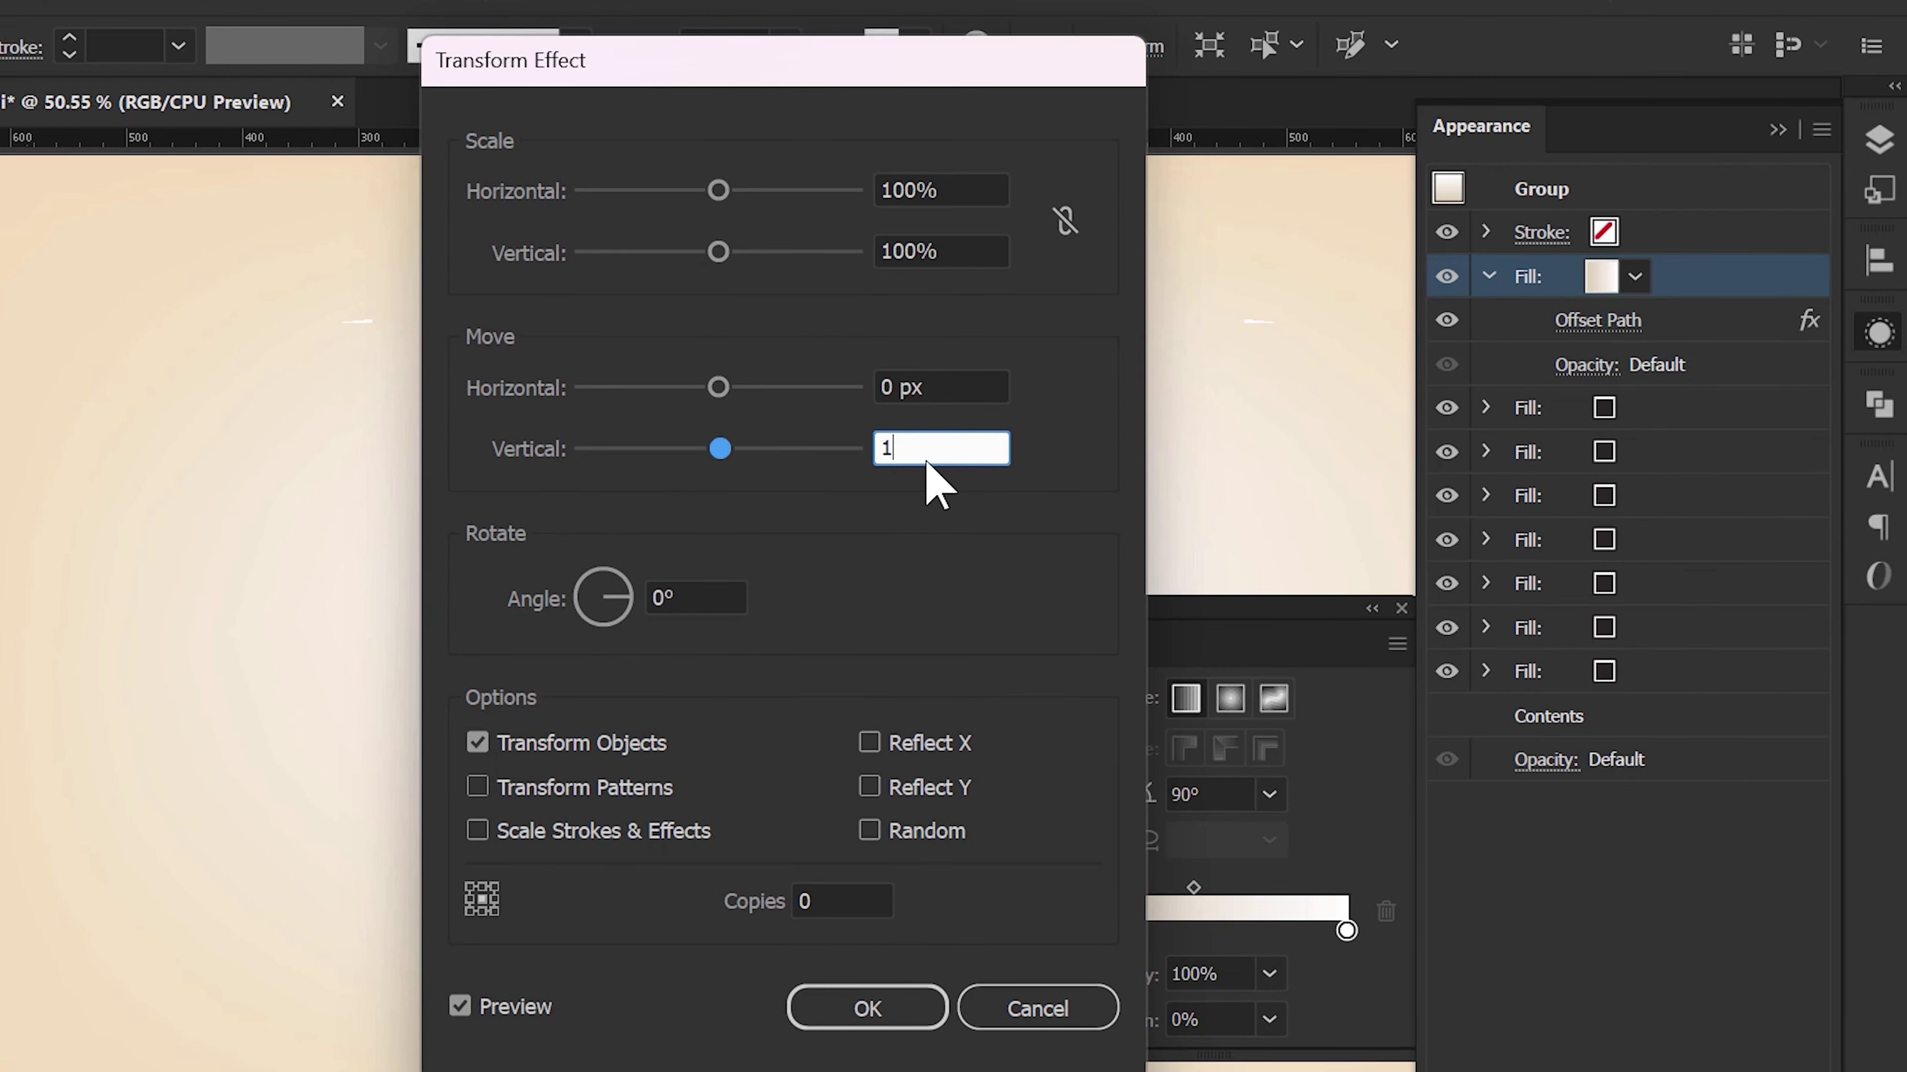
pyautogui.click(550, 782)
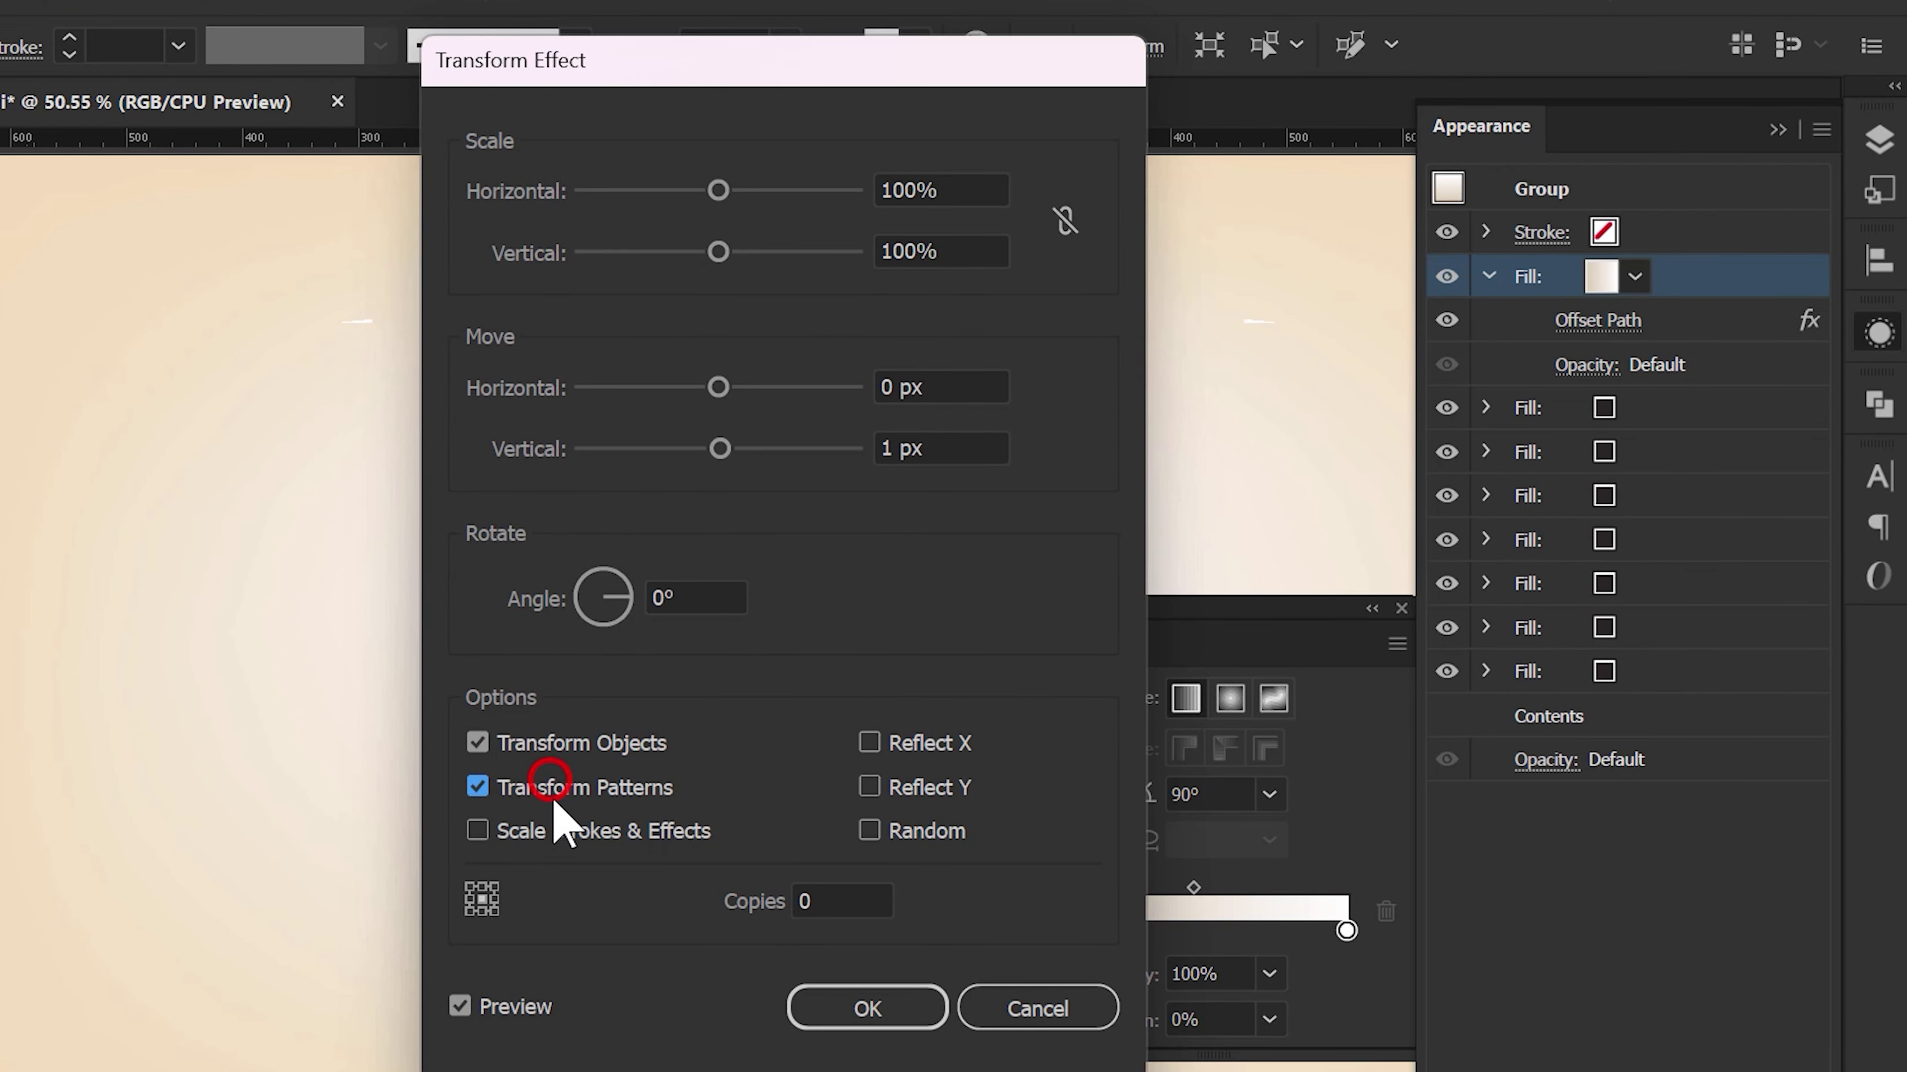
pyautogui.click(833, 1008)
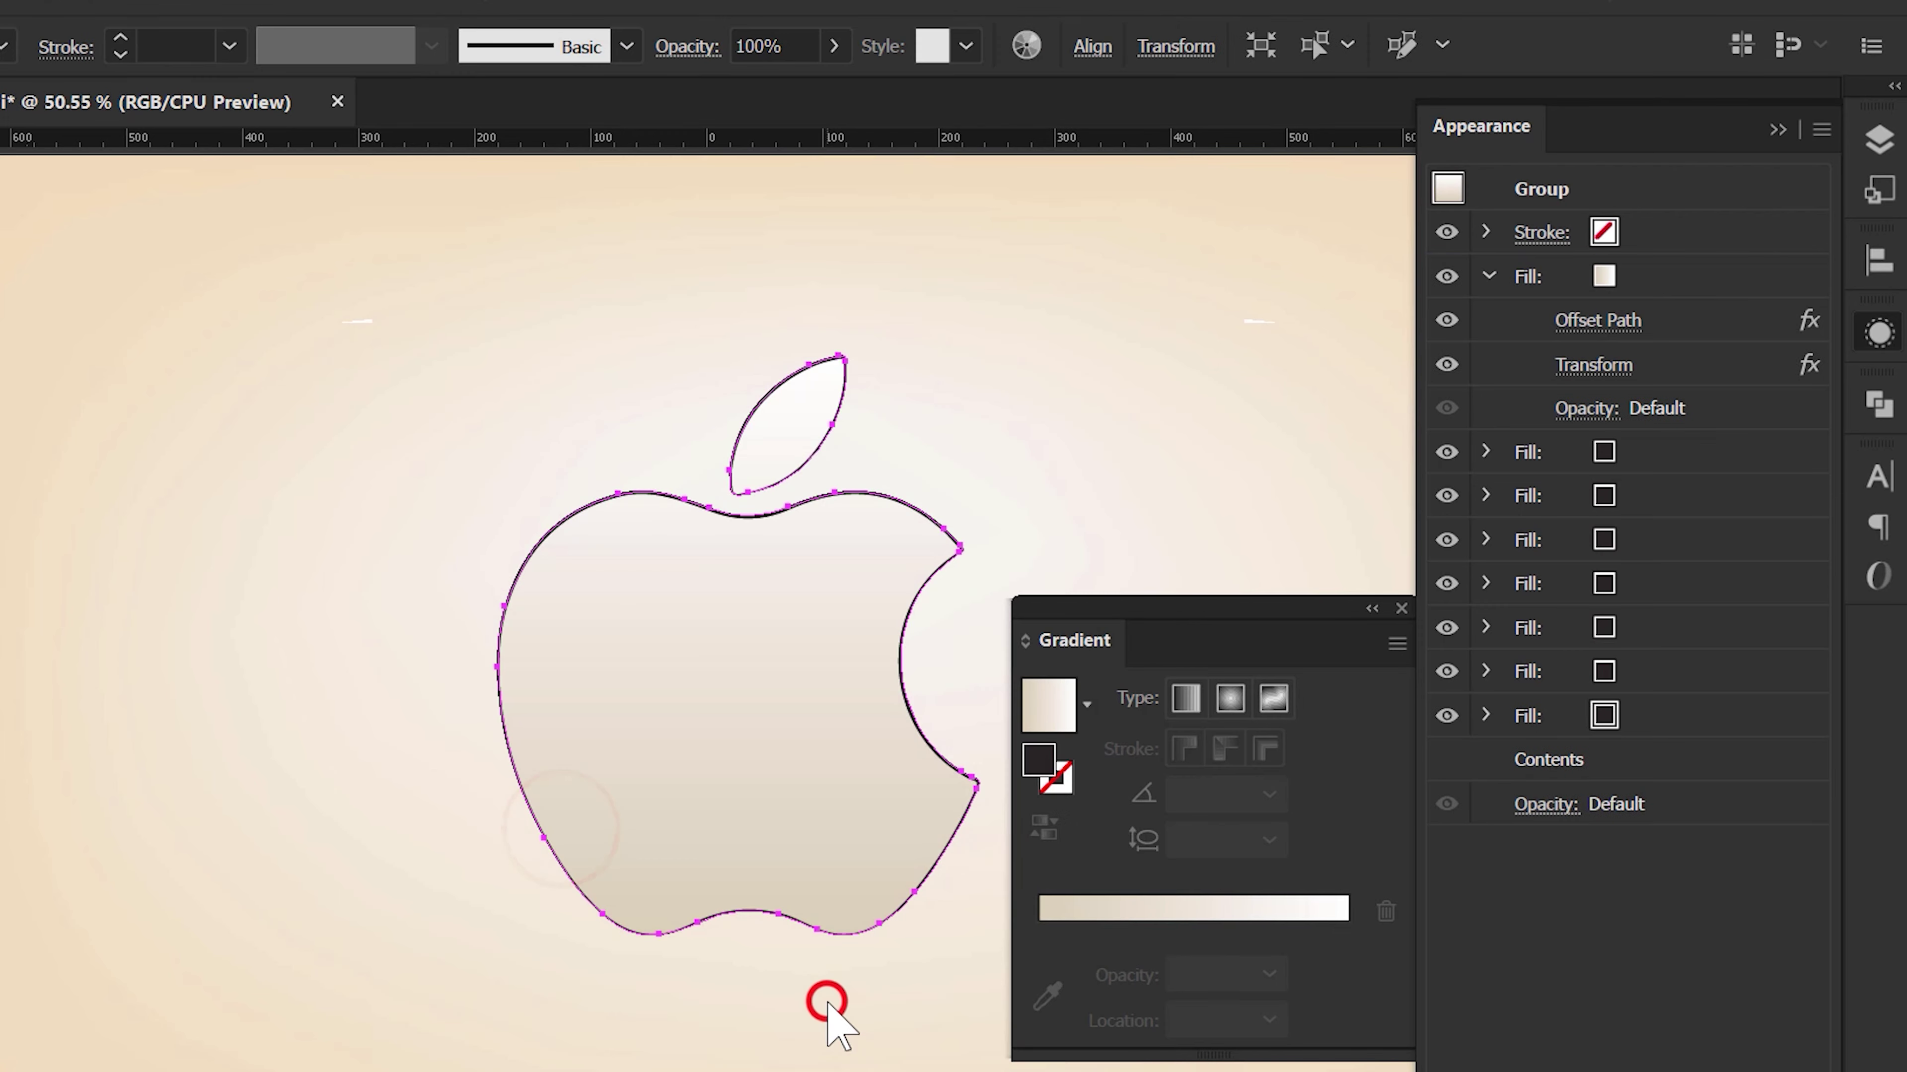
pyautogui.click(1655, 323)
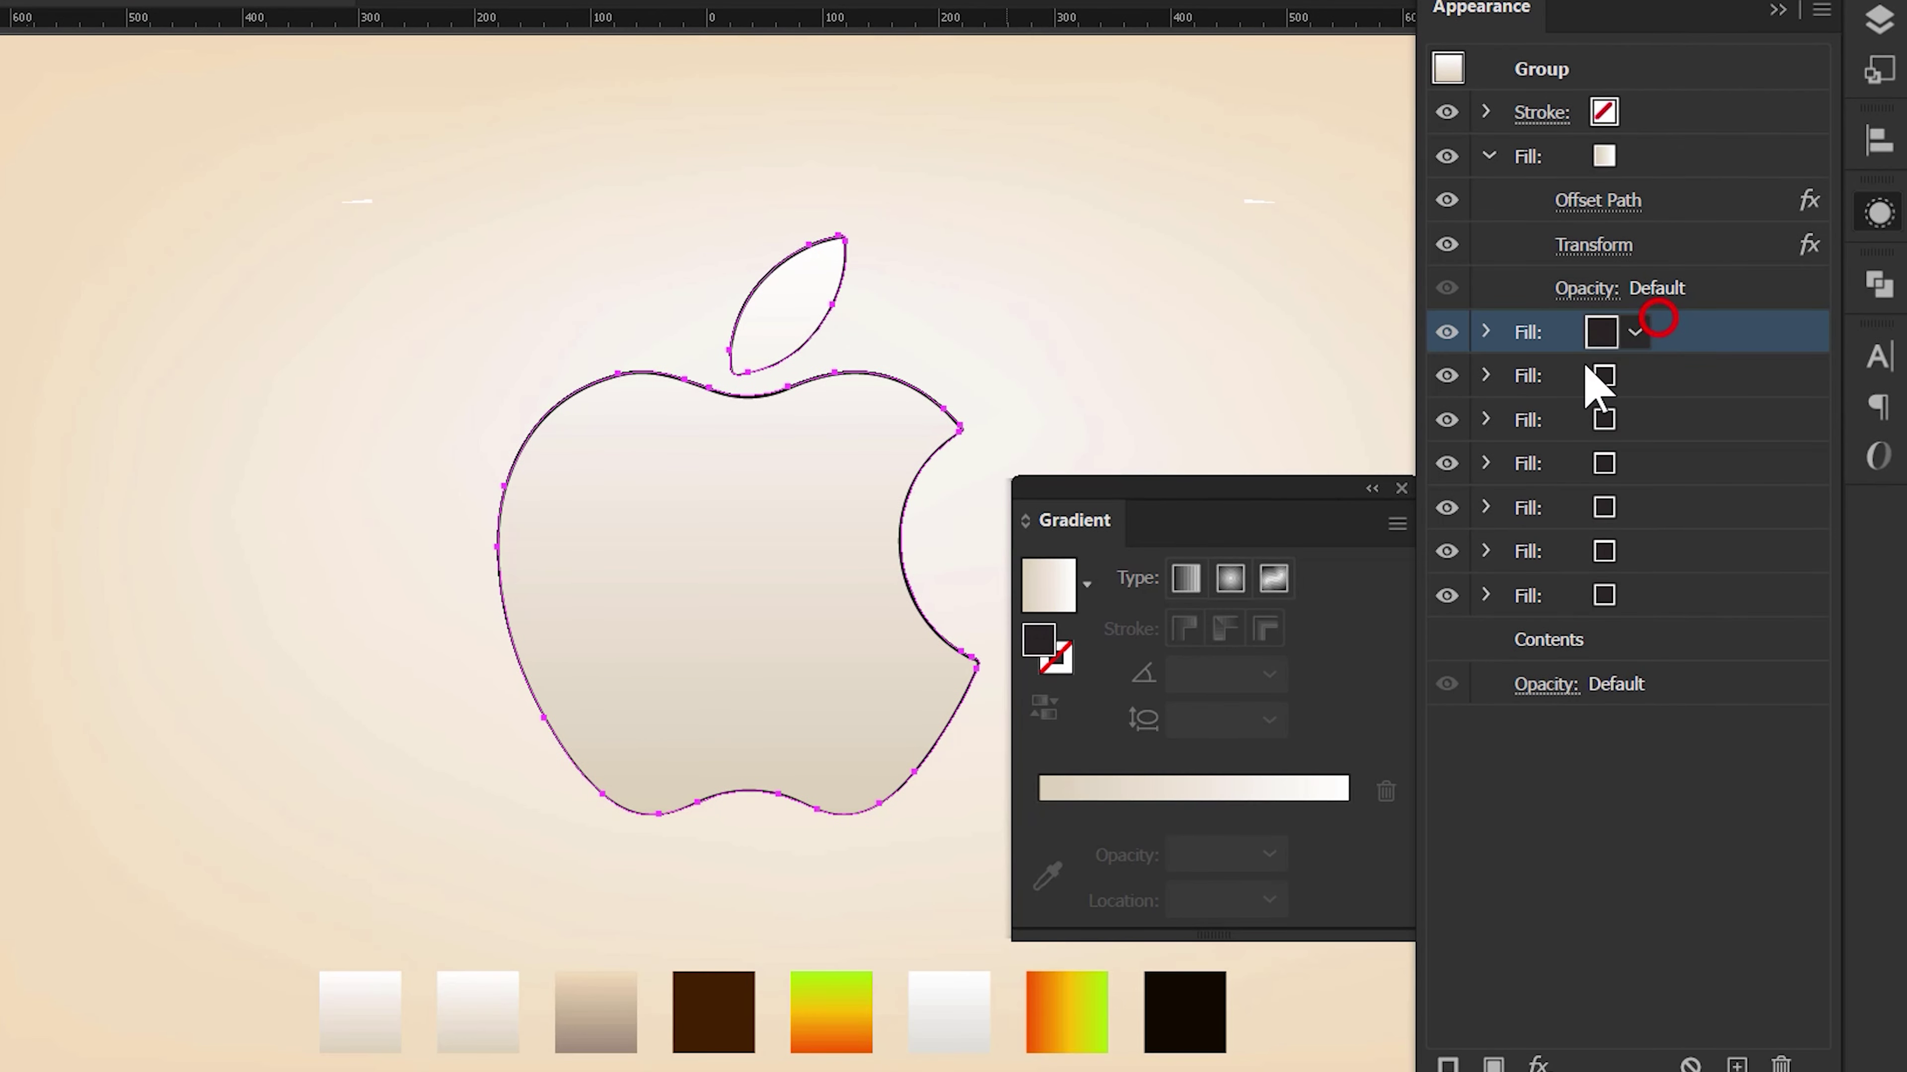
# - Eyedrop the second swatch's gradient into the second fill at a 90° angle
pyautogui.click(490, 1005)
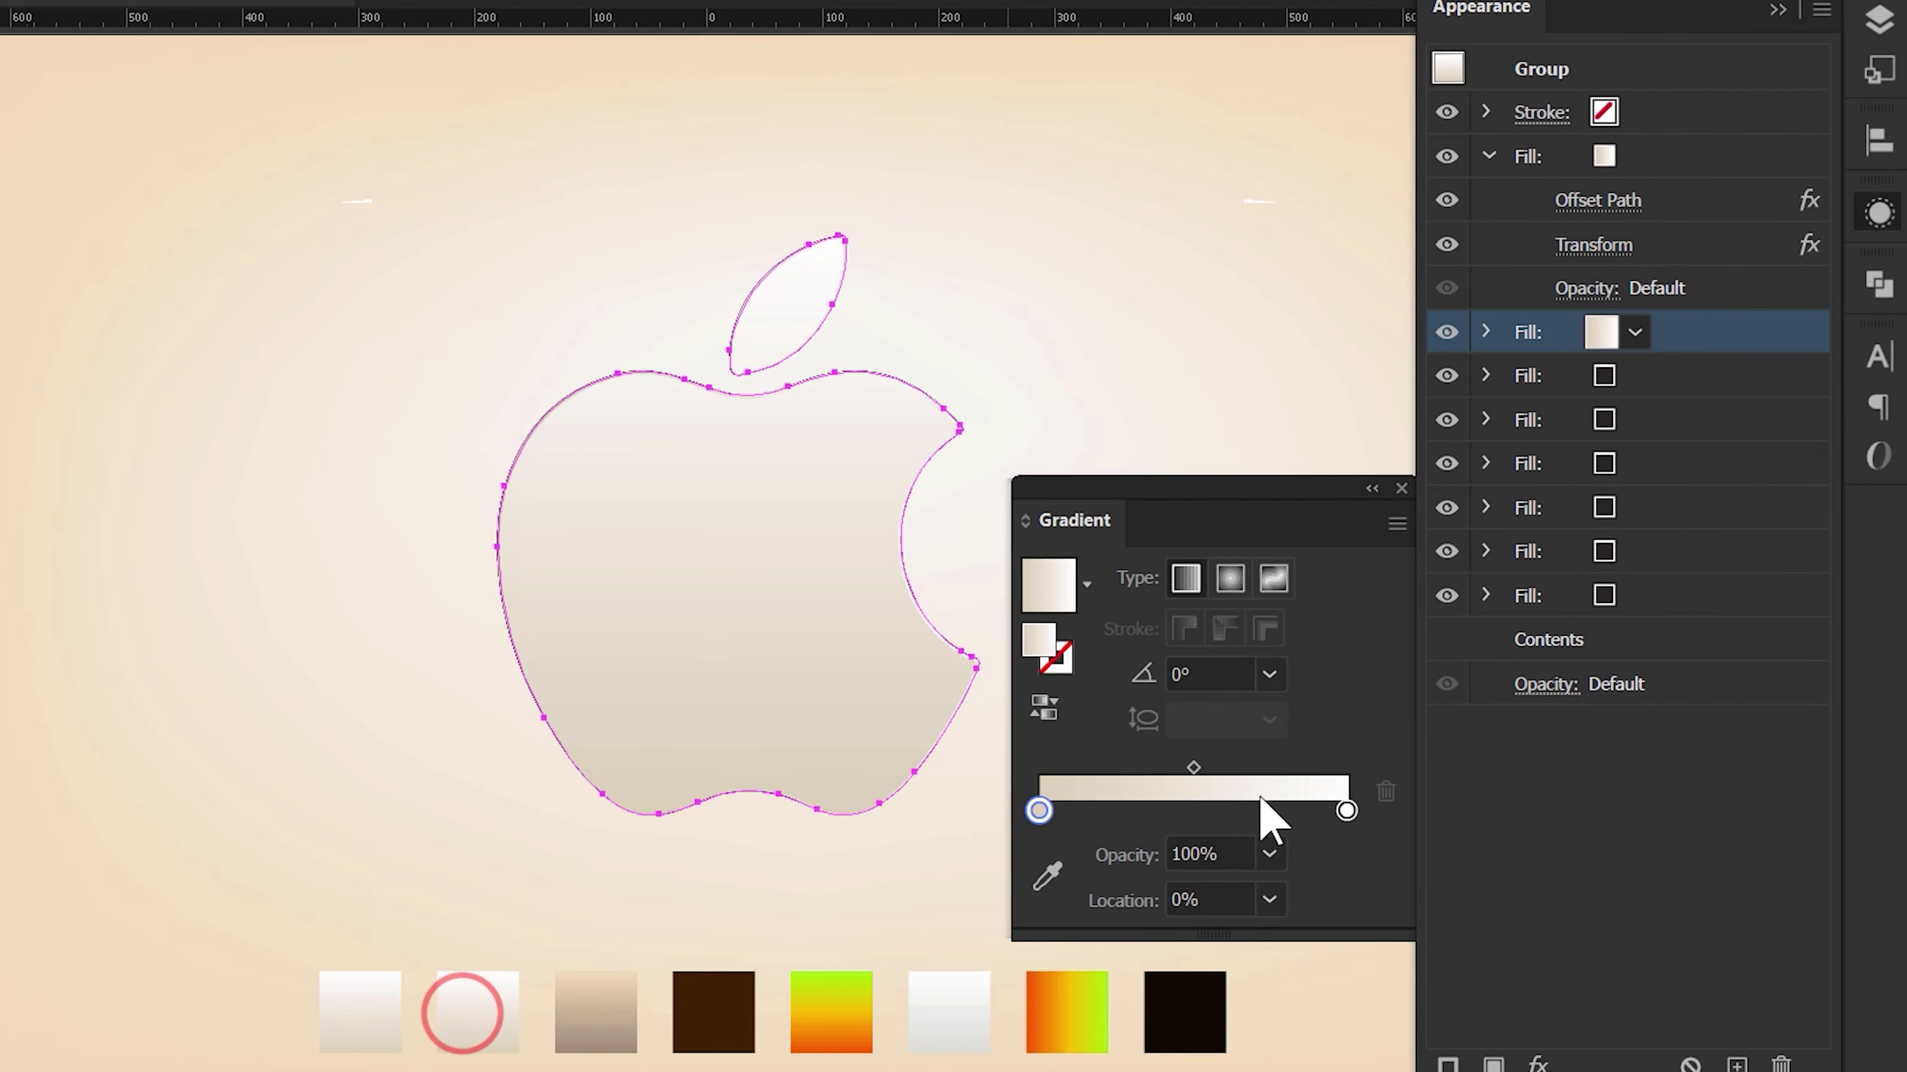
pyautogui.click(1271, 674)
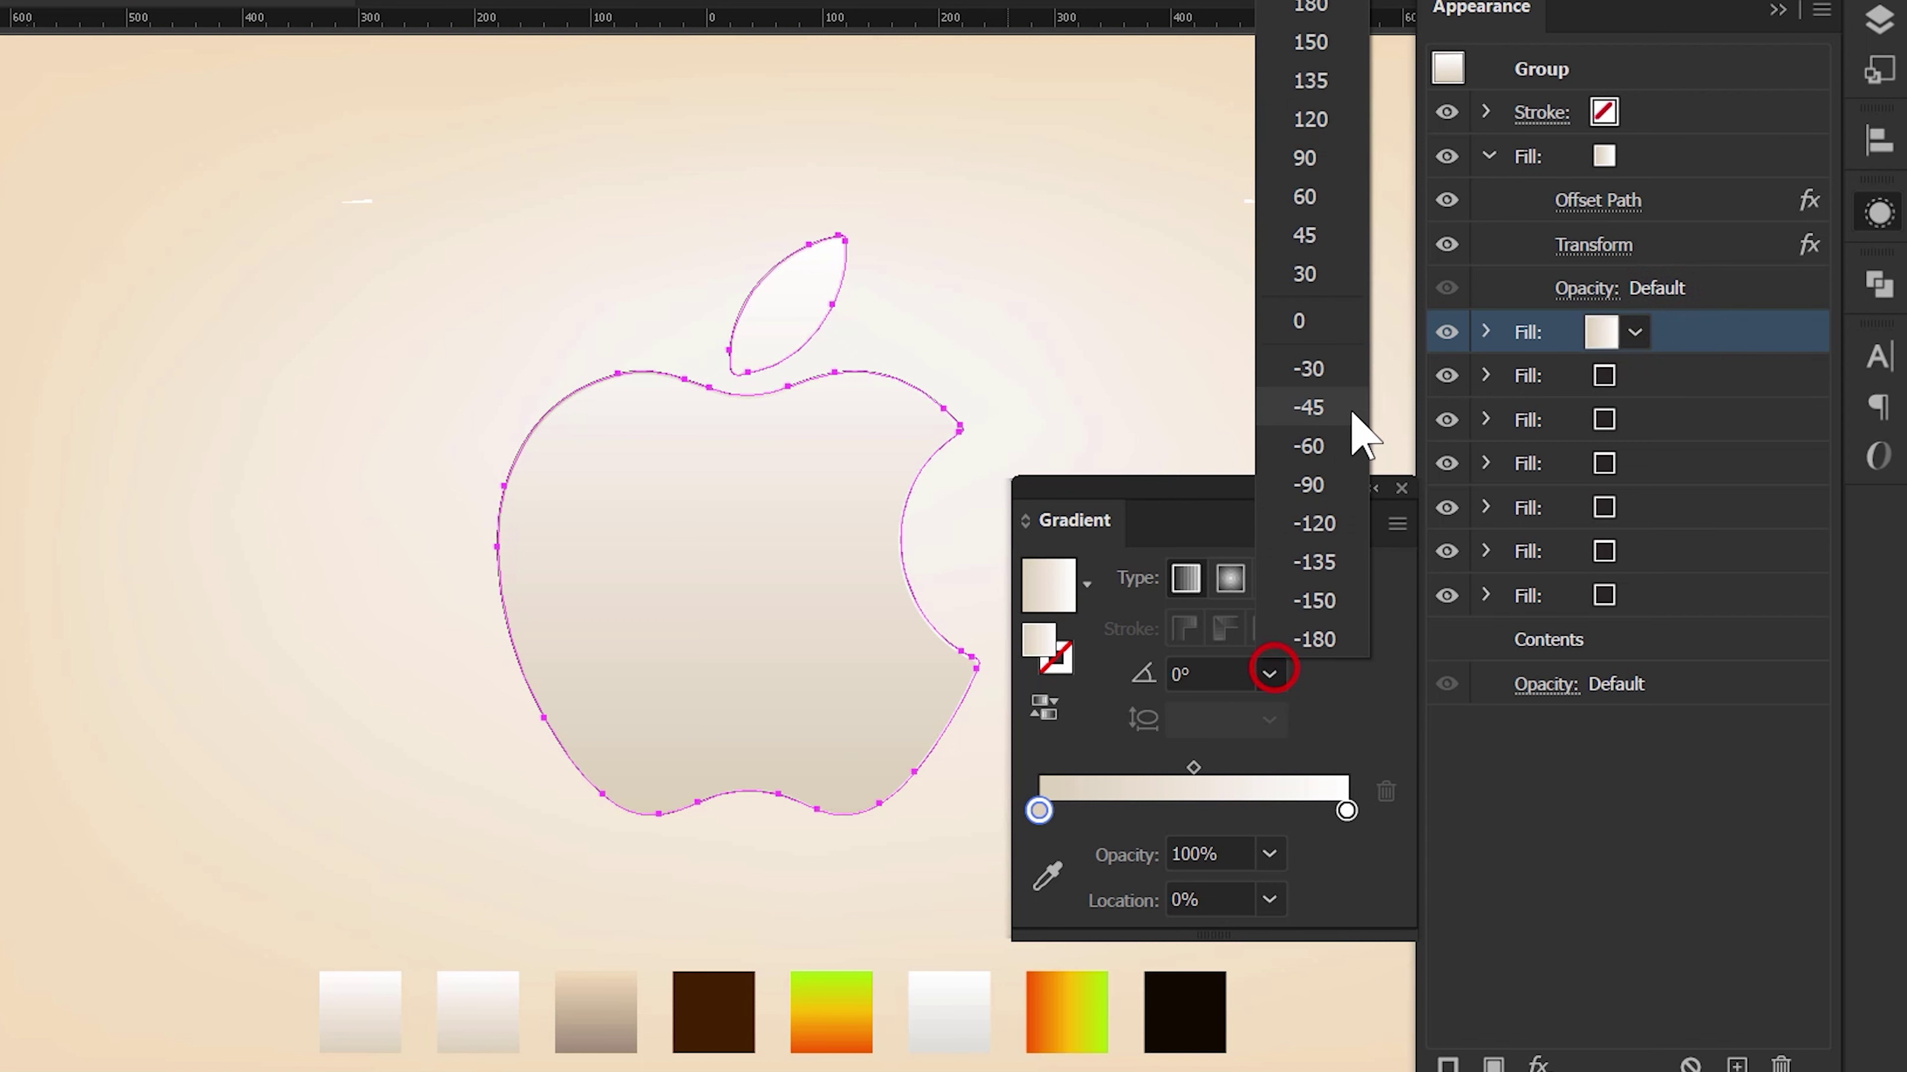
pyautogui.click(1334, 158)
# - Add a 5 px Stylize Feather effect to the second fill
pyautogui.click(1487, 327)
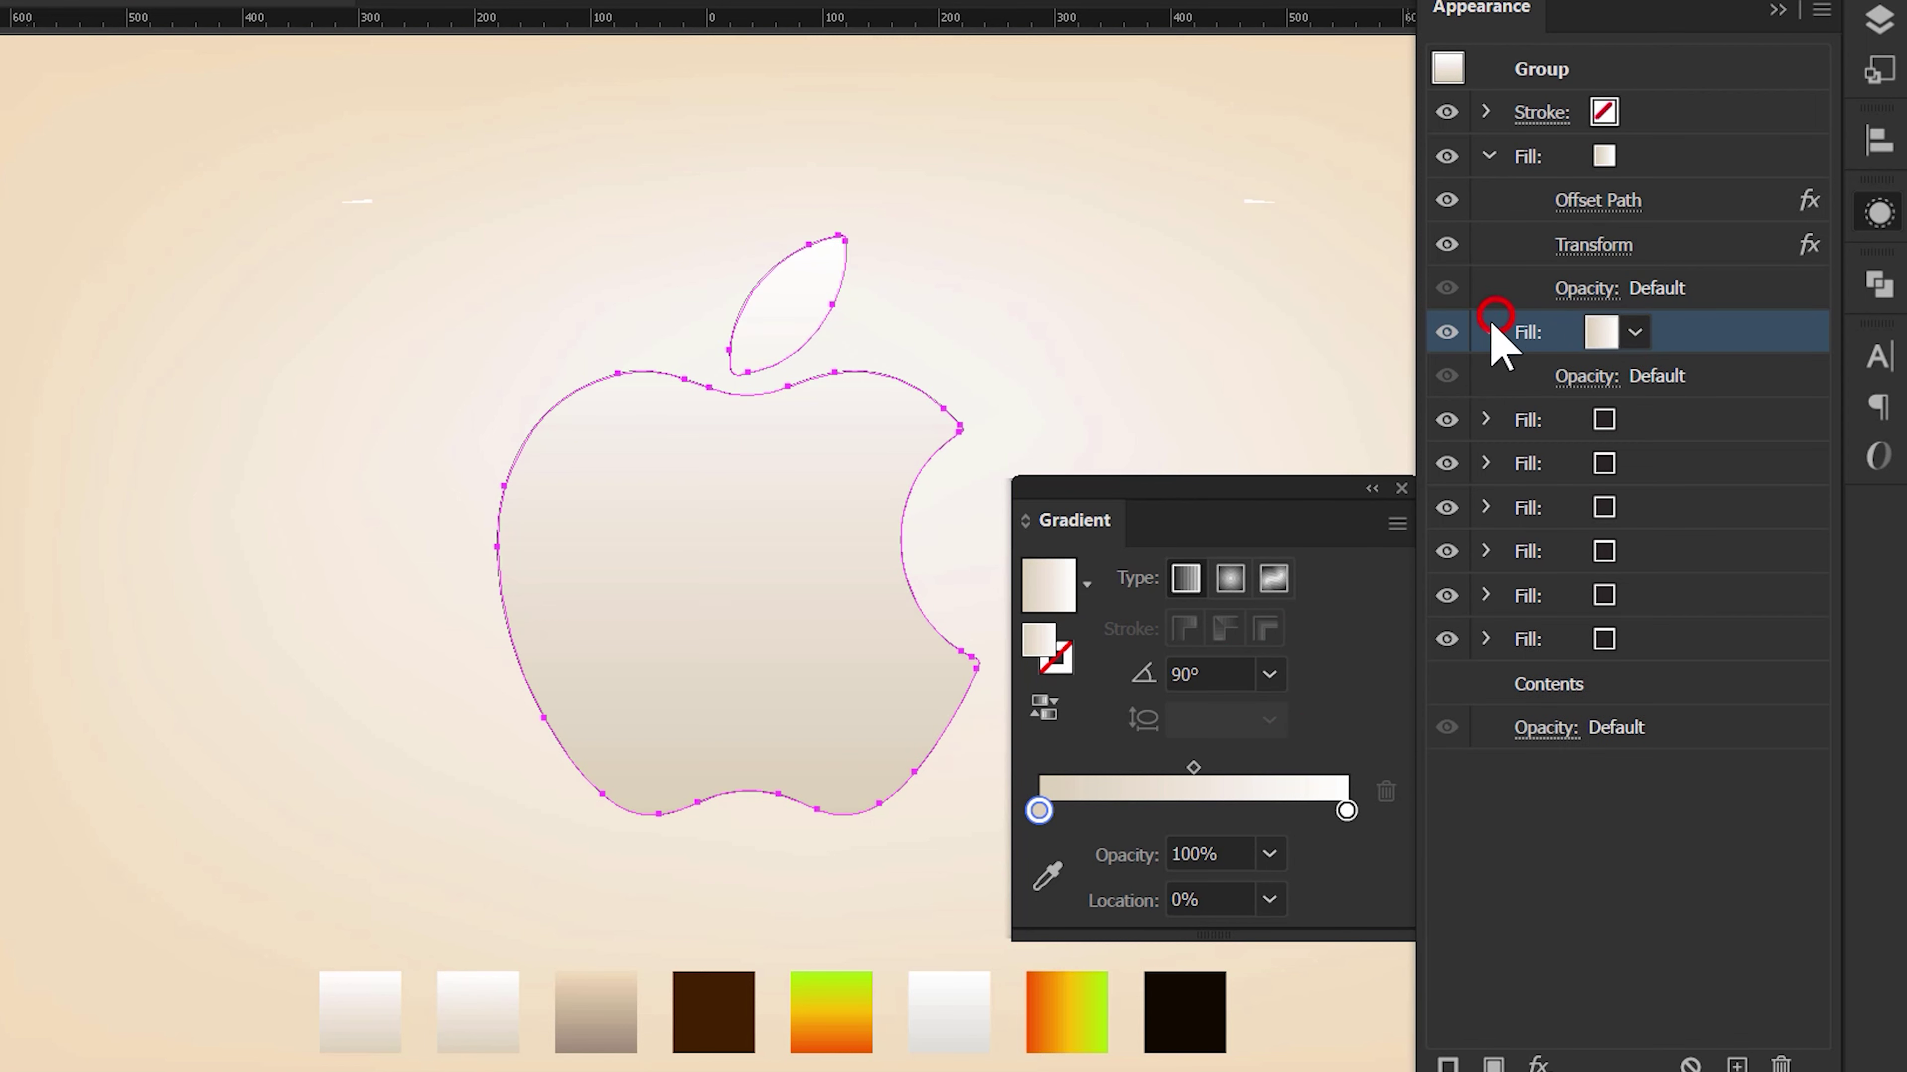
pyautogui.click(1535, 1062)
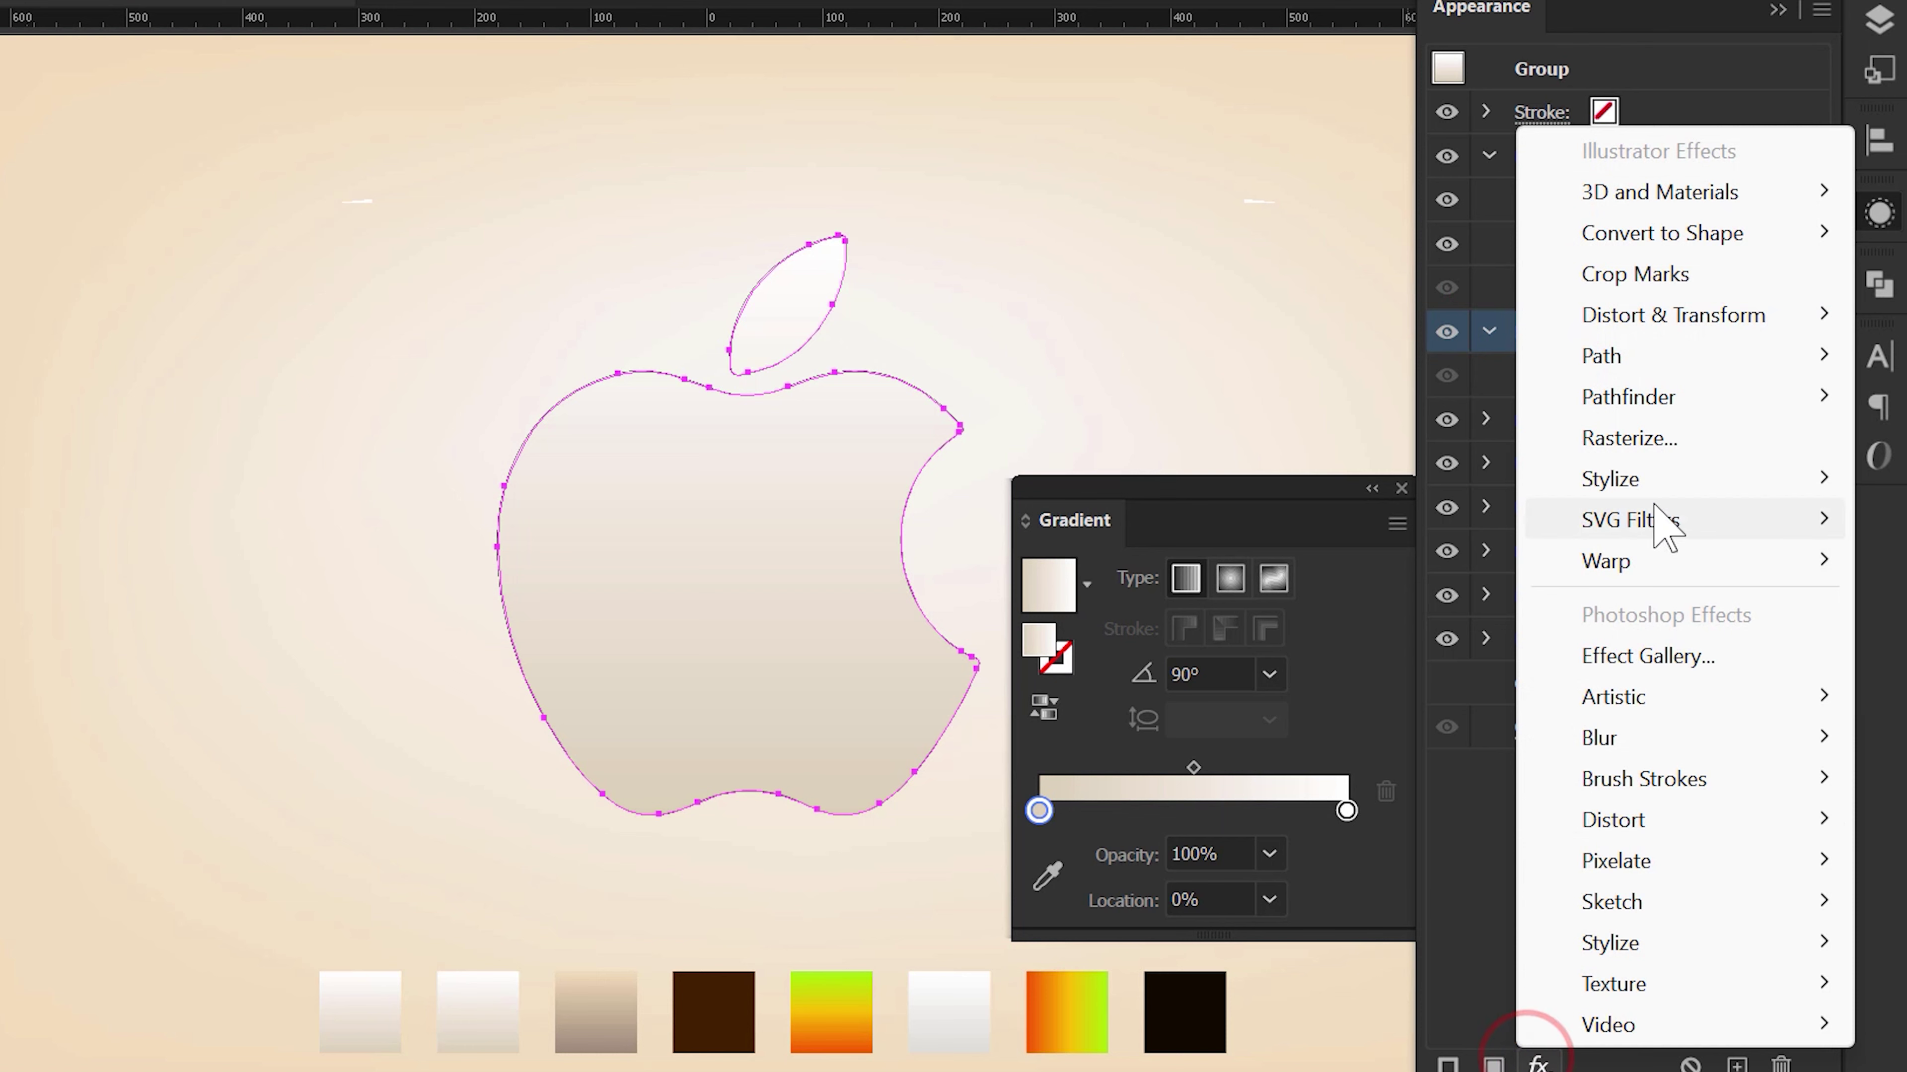
pyautogui.click(1655, 484)
pyautogui.click(1410, 526)
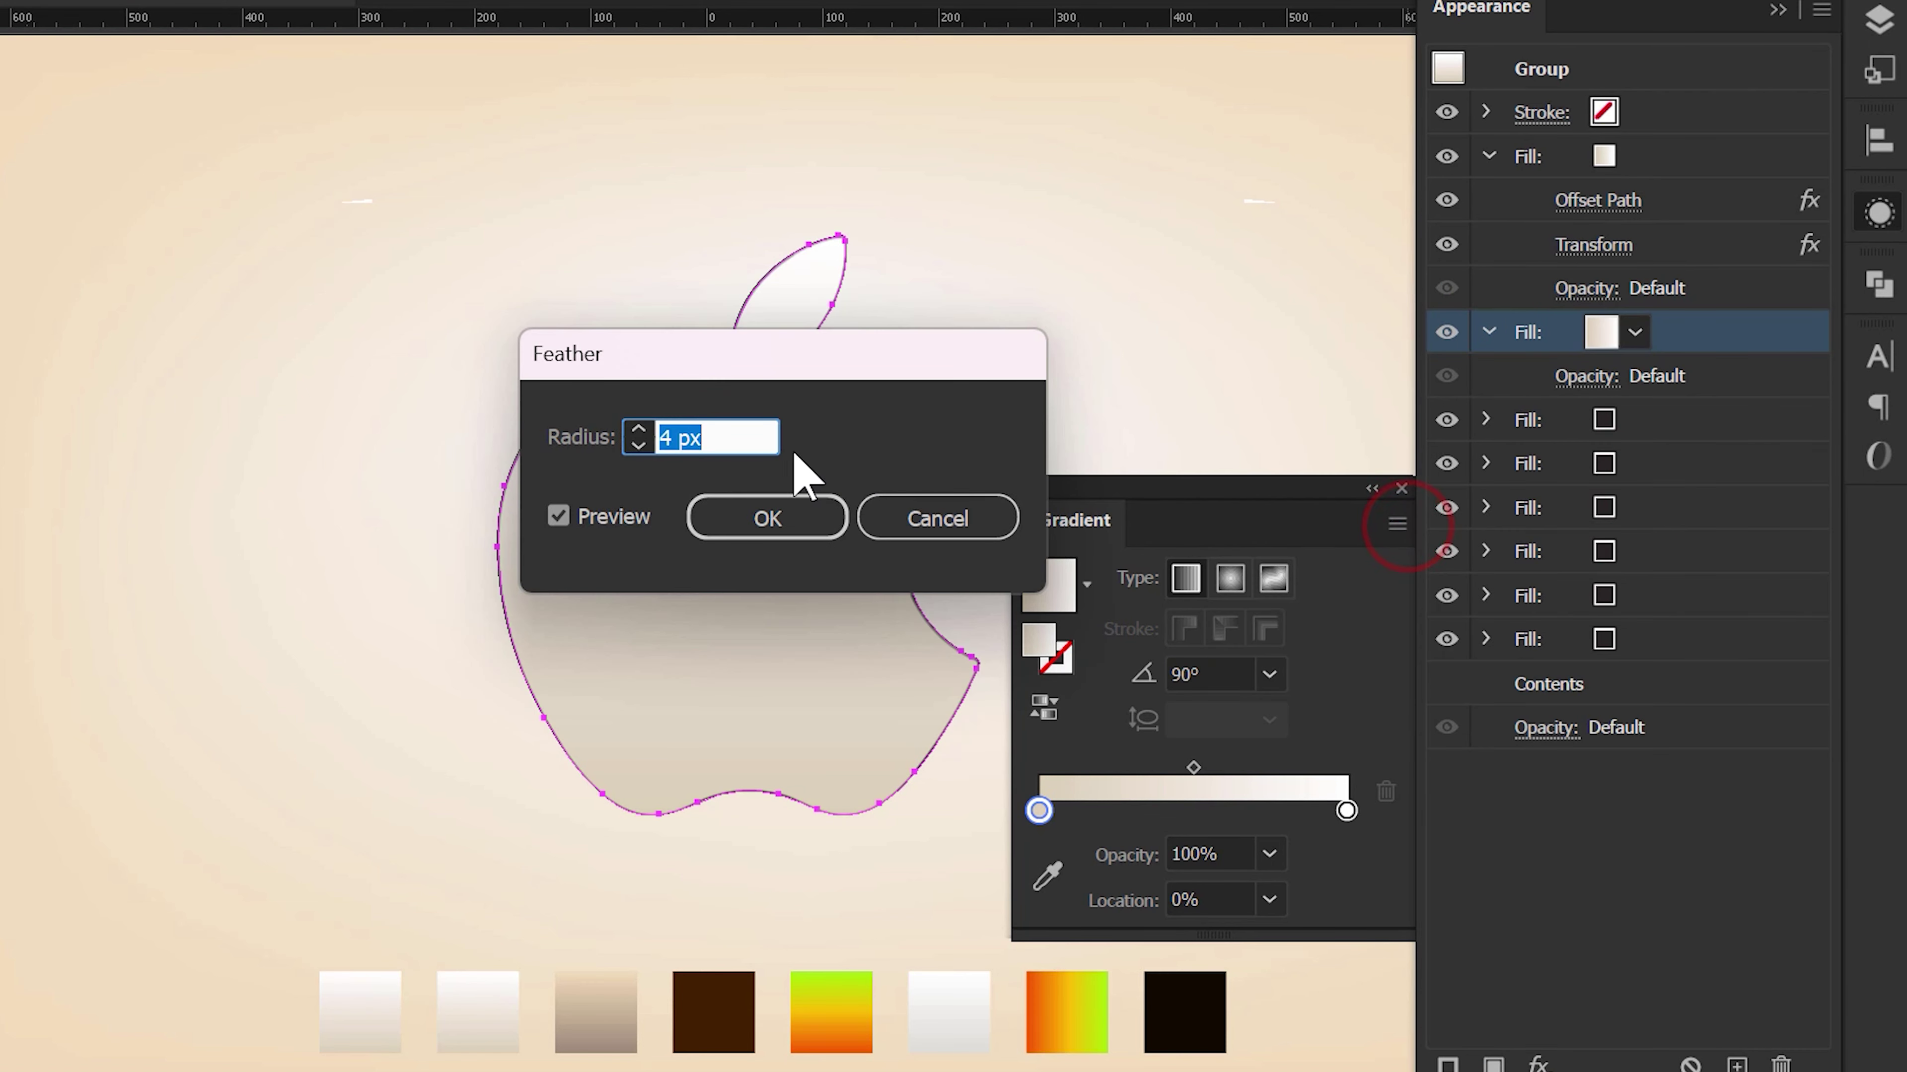
pyautogui.write('5')
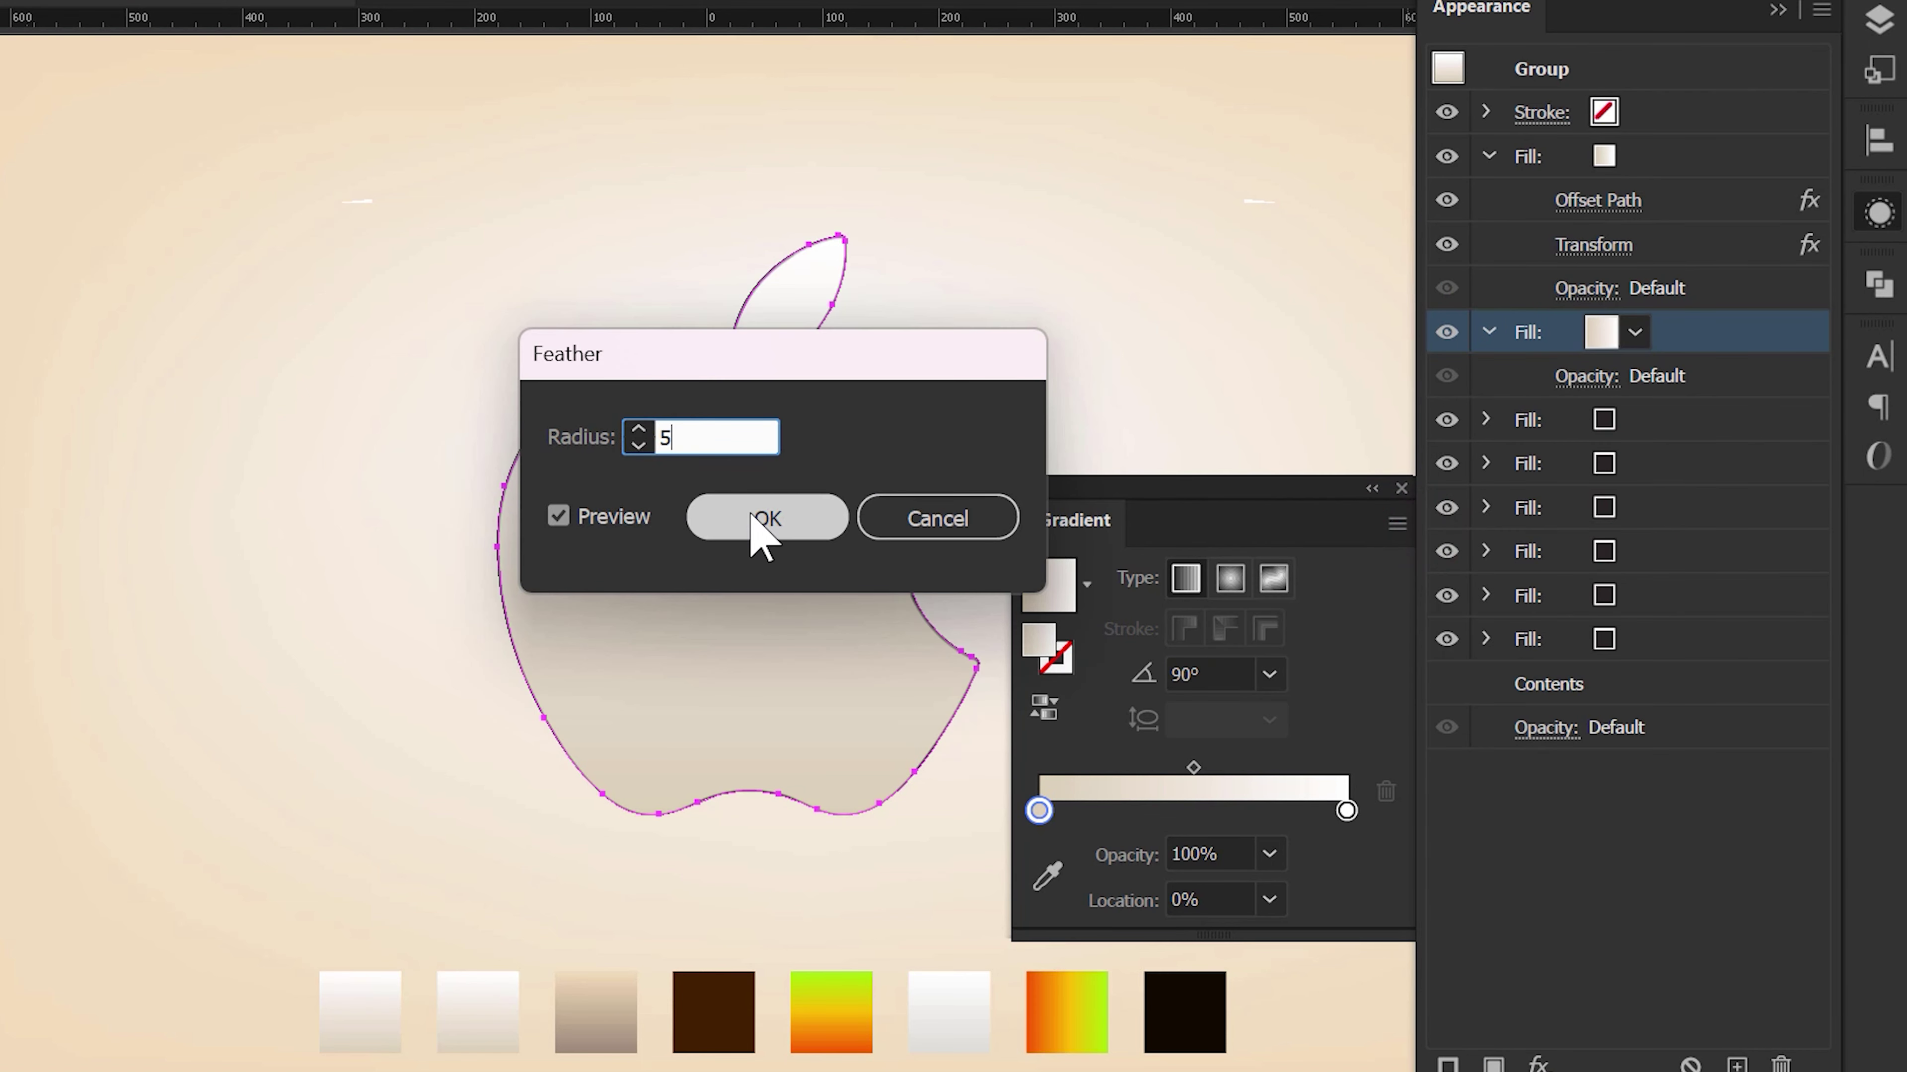
pyautogui.click(758, 520)
# - Set the second fill's blend mode to Color Dodge
pyautogui.click(1681, 338)
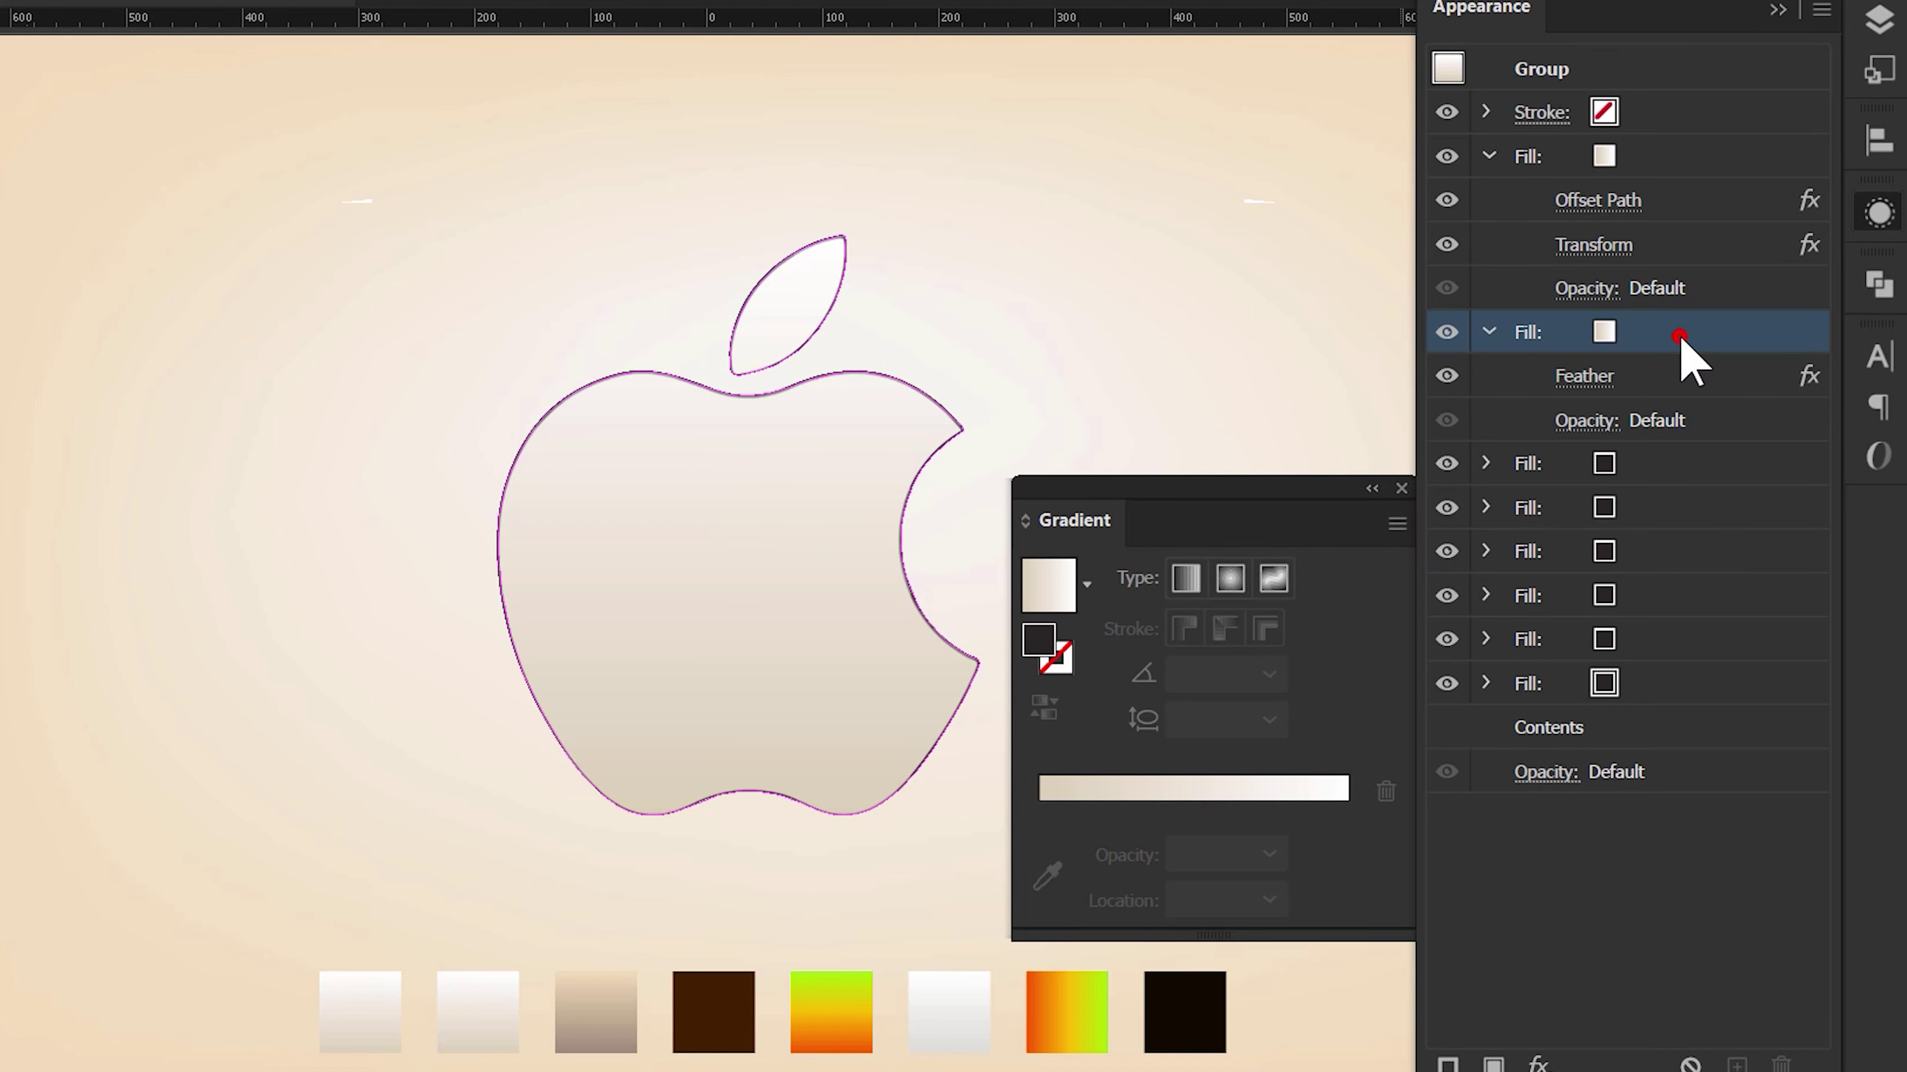
pyautogui.click(1606, 421)
pyautogui.click(1366, 489)
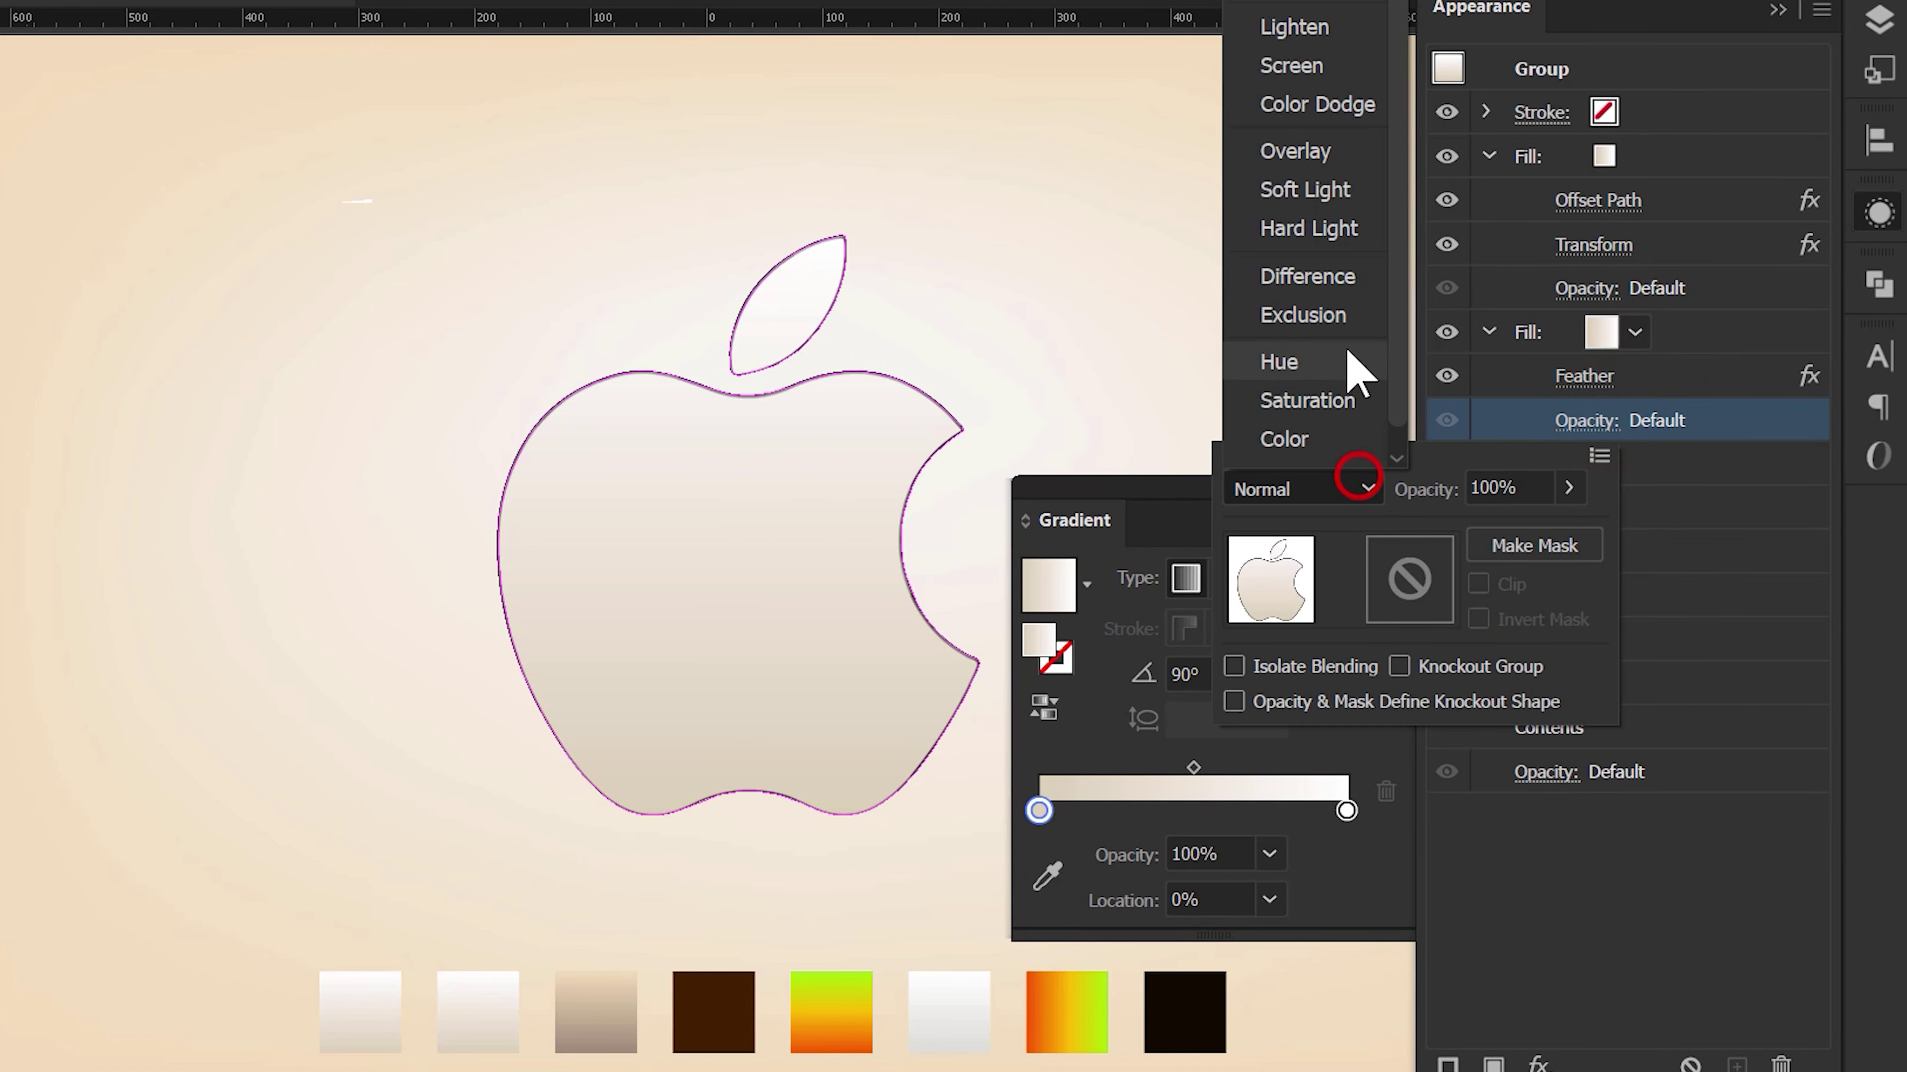
pyautogui.click(1348, 204)
pyautogui.click(1666, 519)
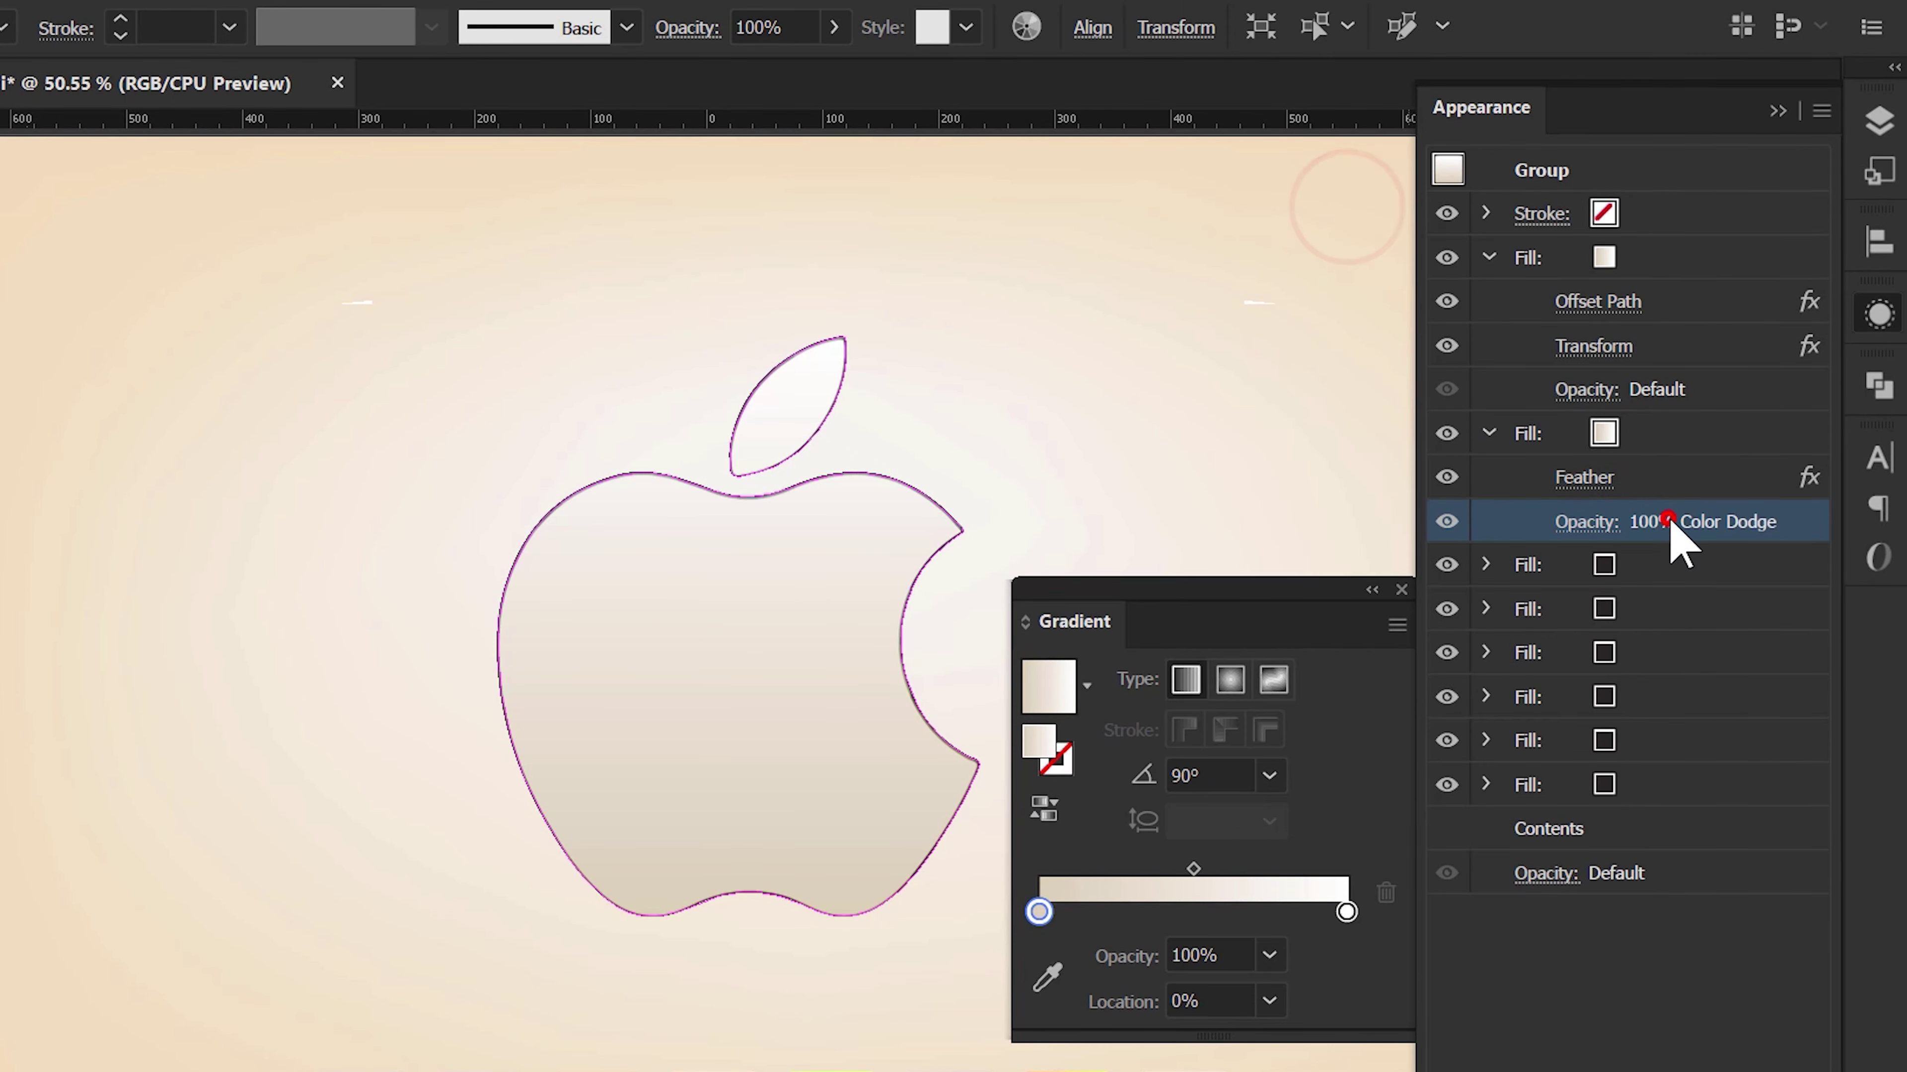
pyautogui.click(1677, 567)
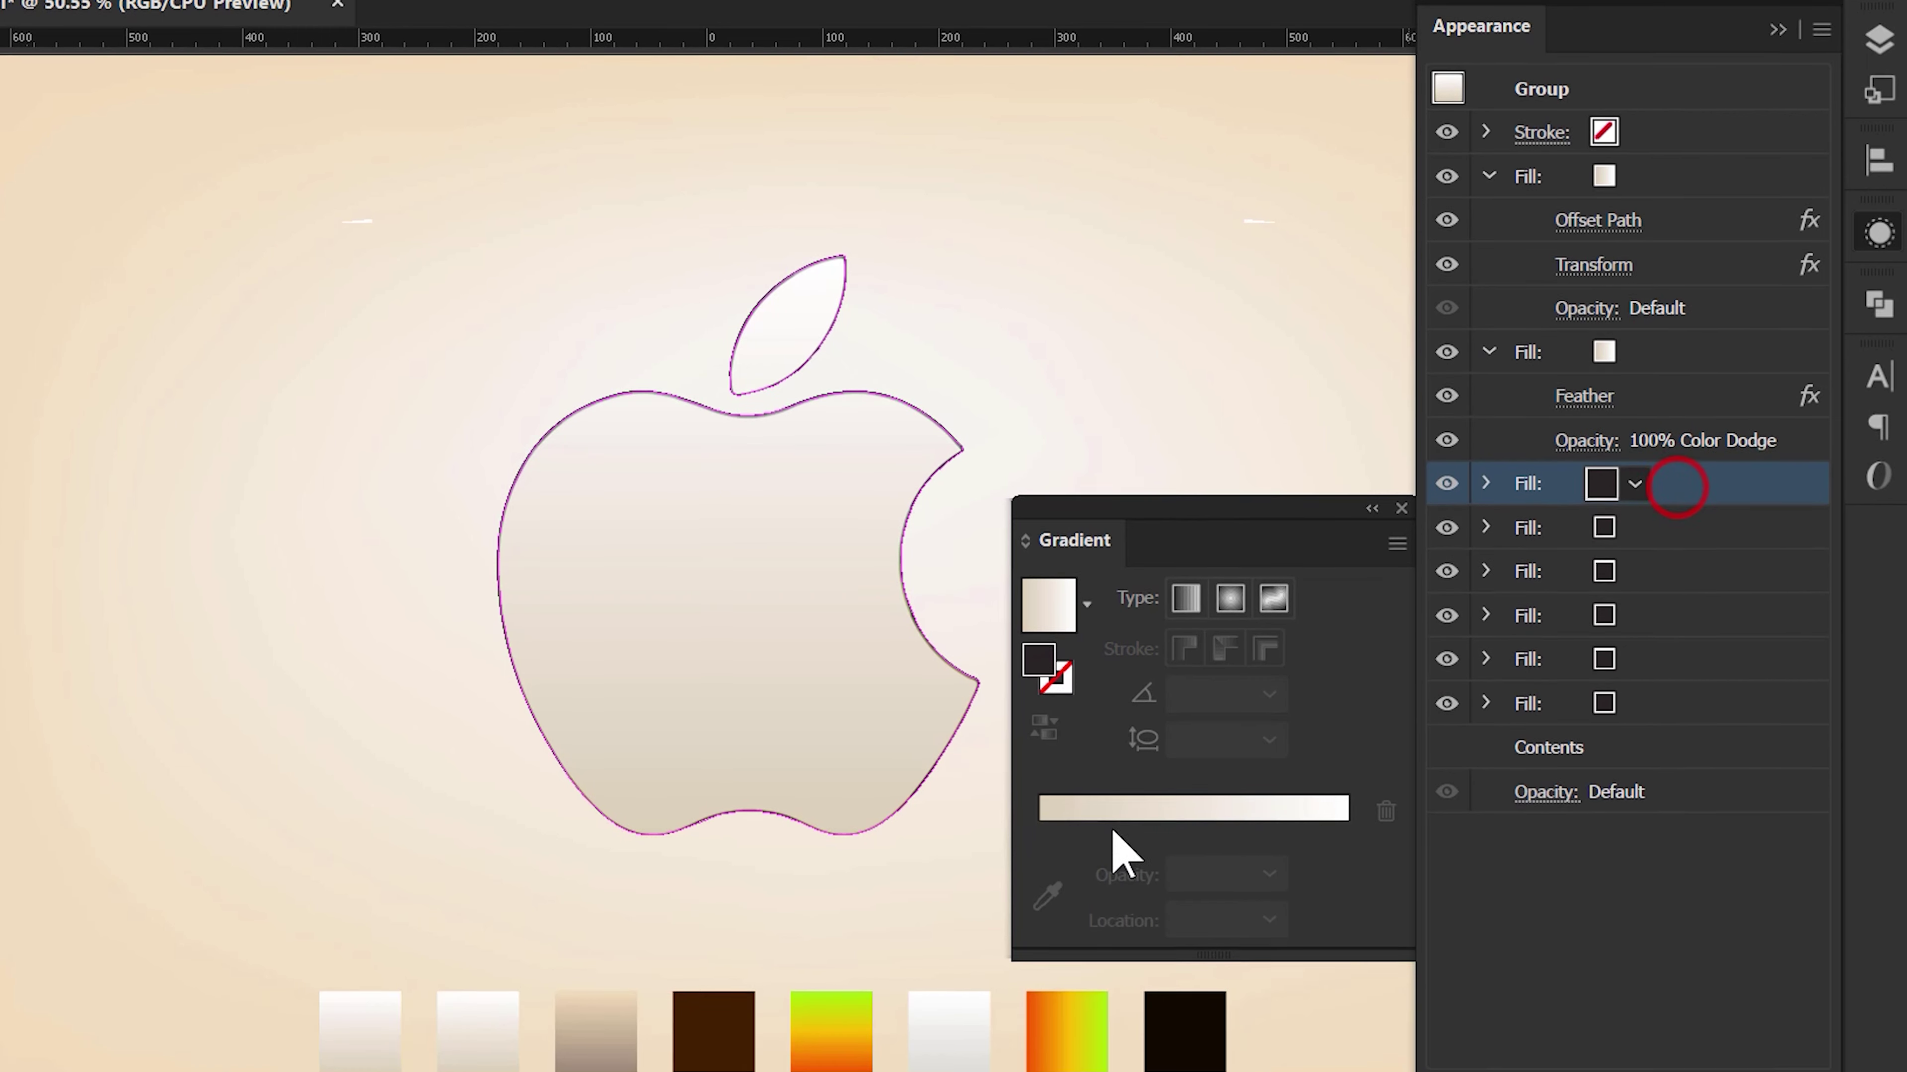
# - Apply the tan swatch gradient to the third fill at a 90° angle
pyautogui.click(614, 989)
pyautogui.click(1269, 659)
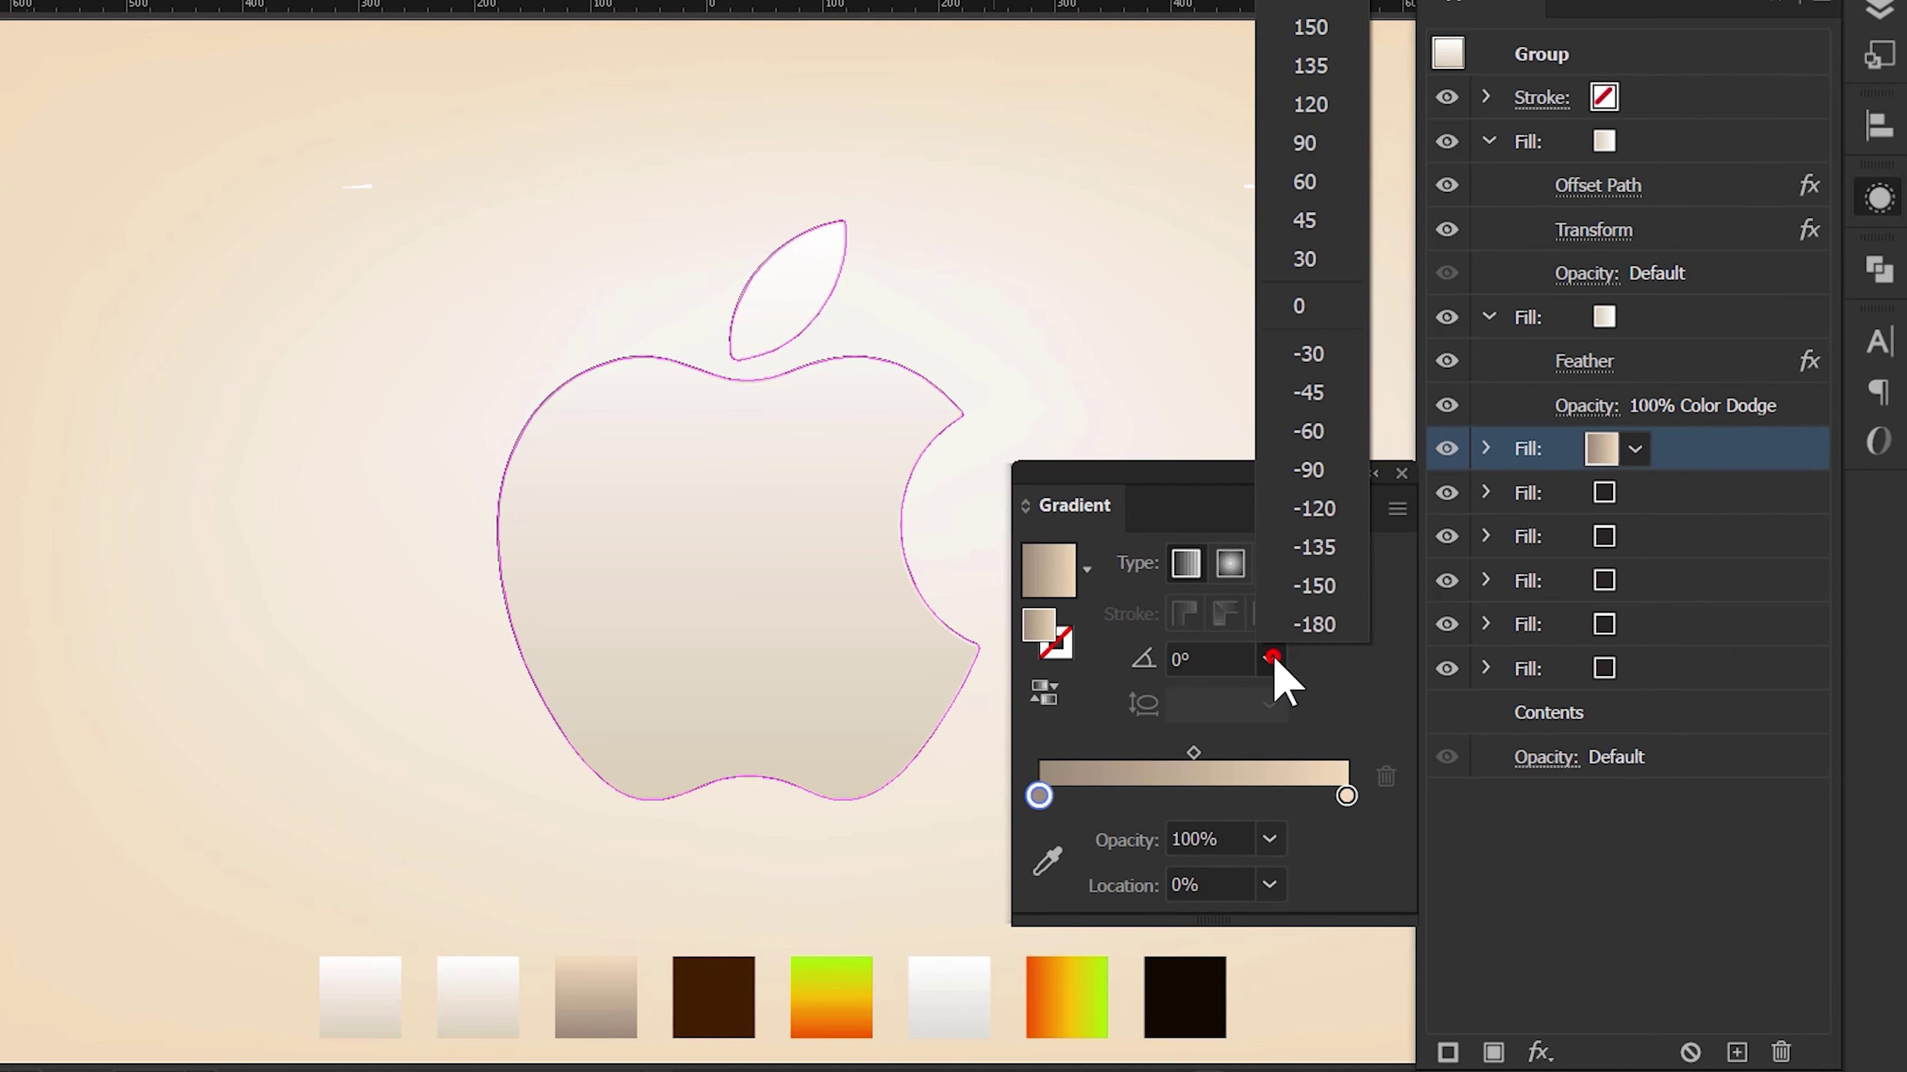
pyautogui.click(1326, 139)
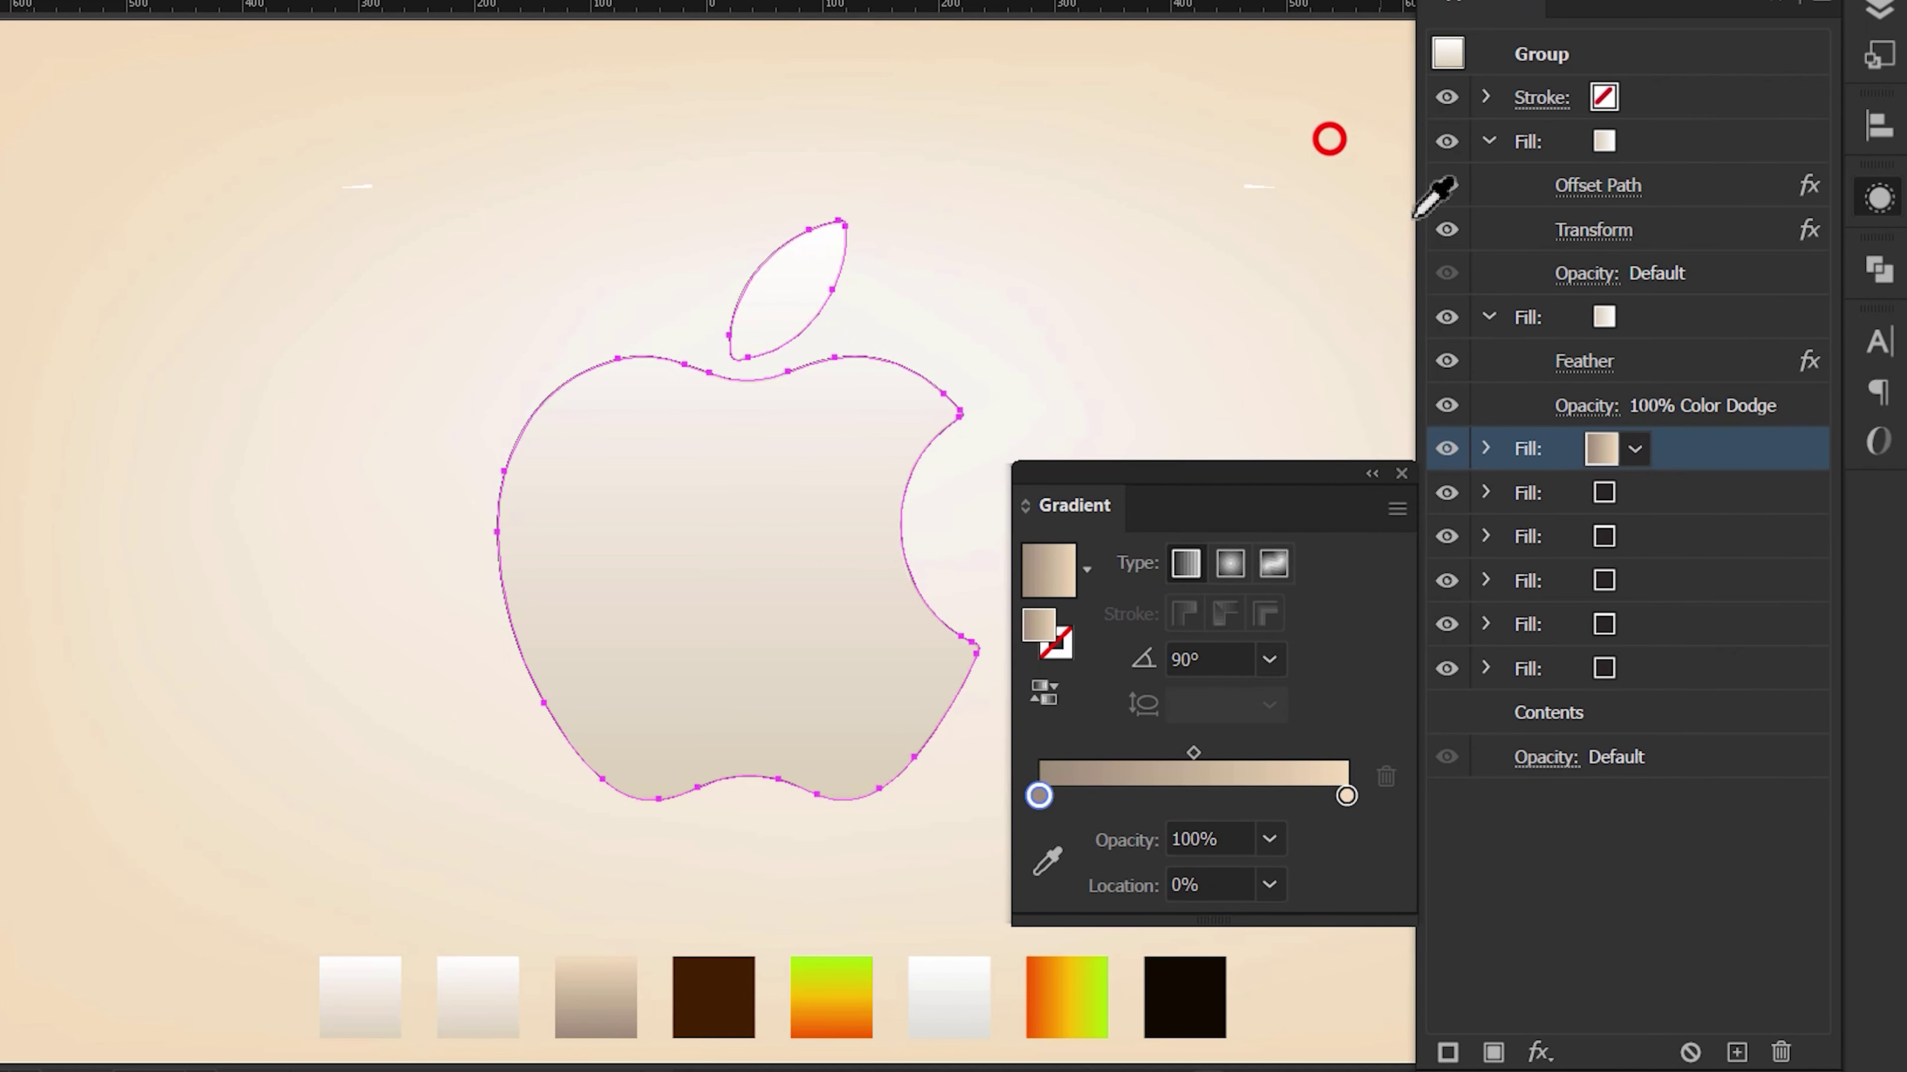
pyautogui.click(1489, 448)
# - Add a Hard Light drop shadow at 66% opacity with 1 px X and 2 px Y offset
pyautogui.click(1539, 1052)
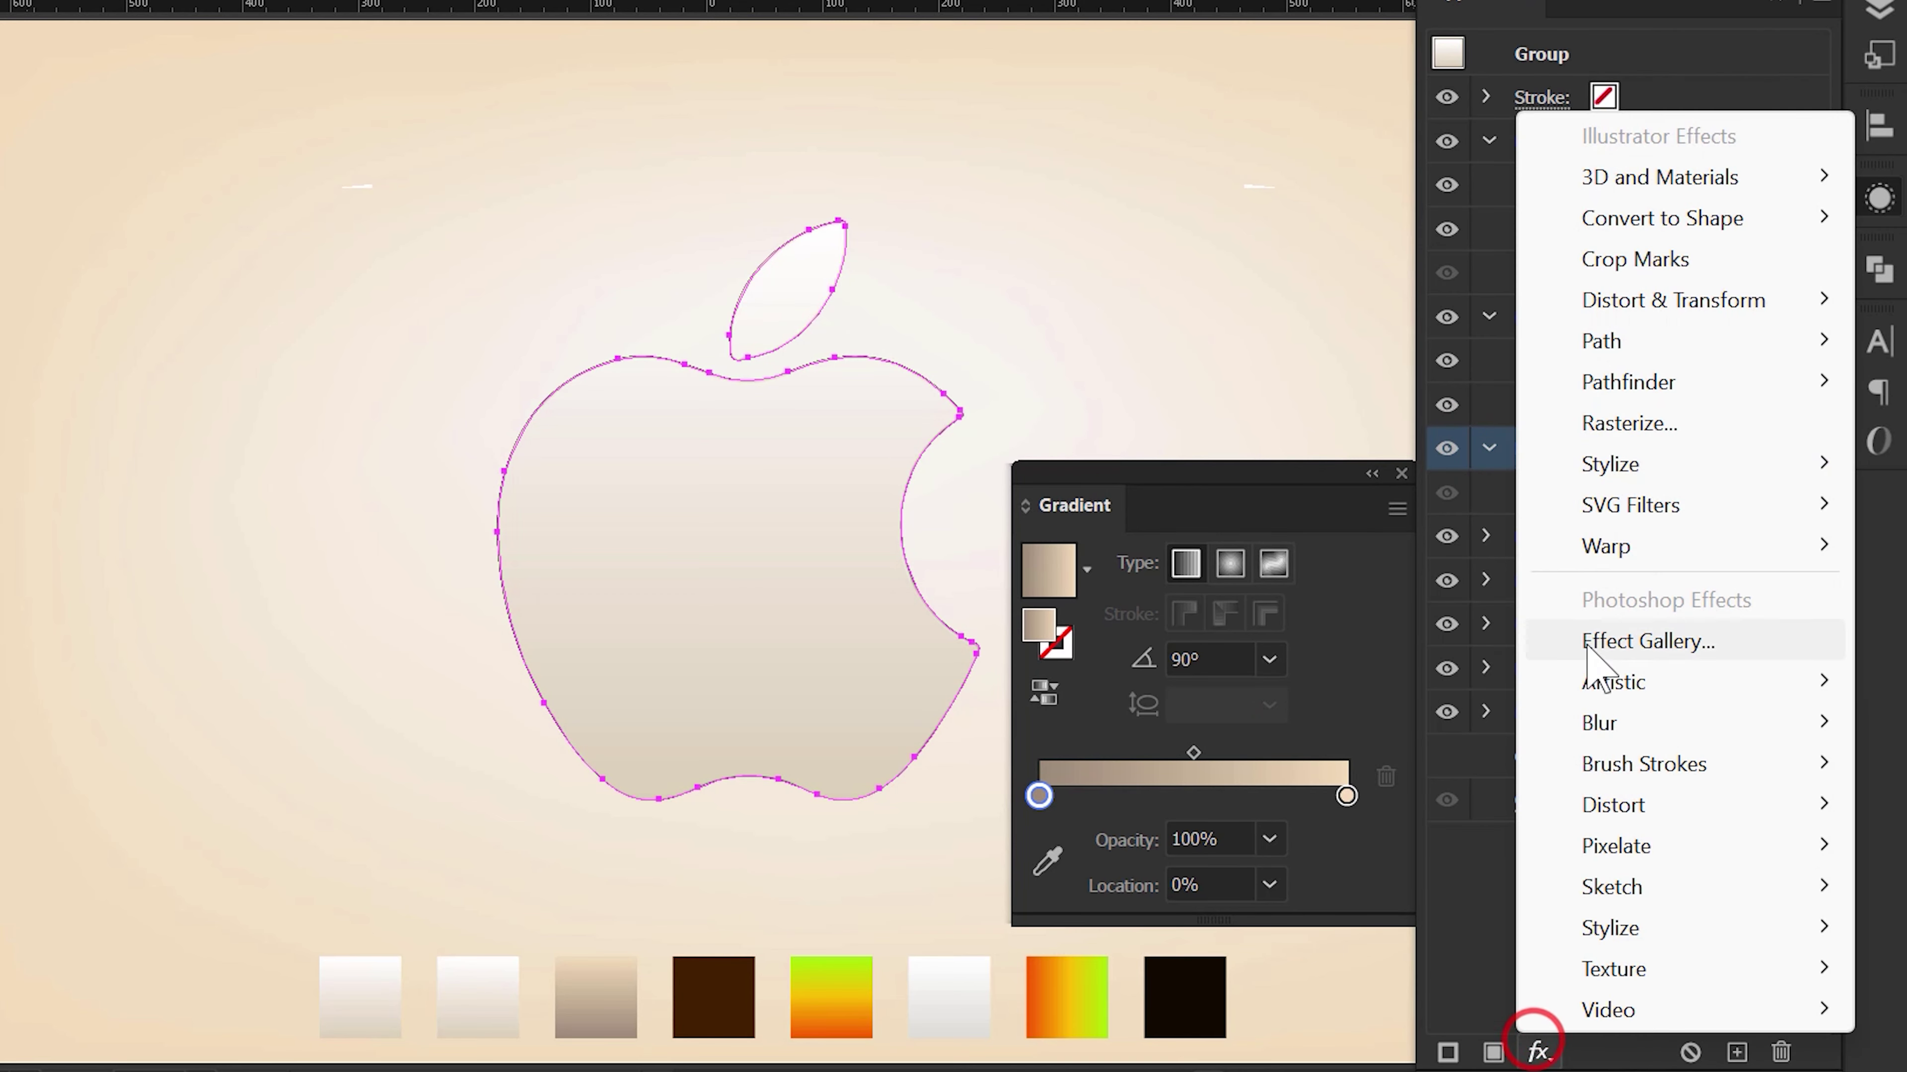
pyautogui.click(1650, 467)
pyautogui.click(1426, 466)
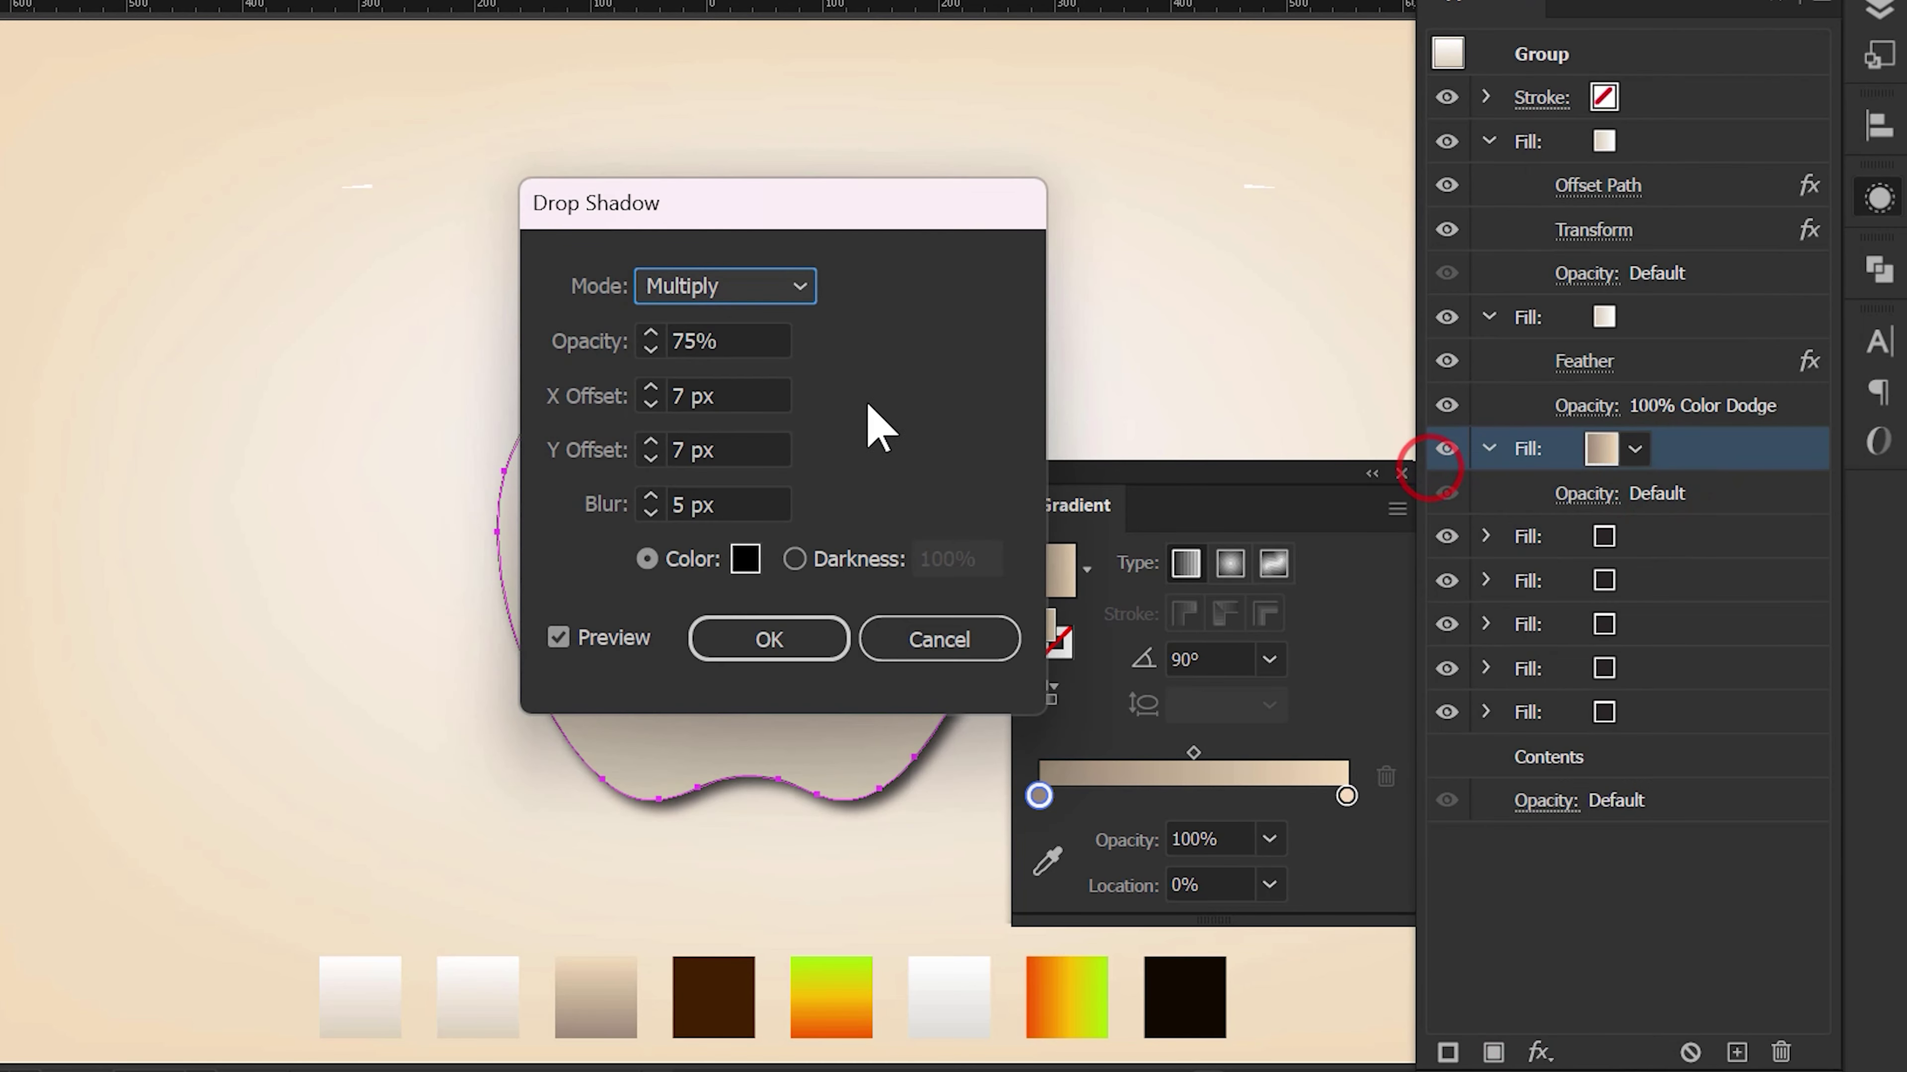
pyautogui.click(784, 285)
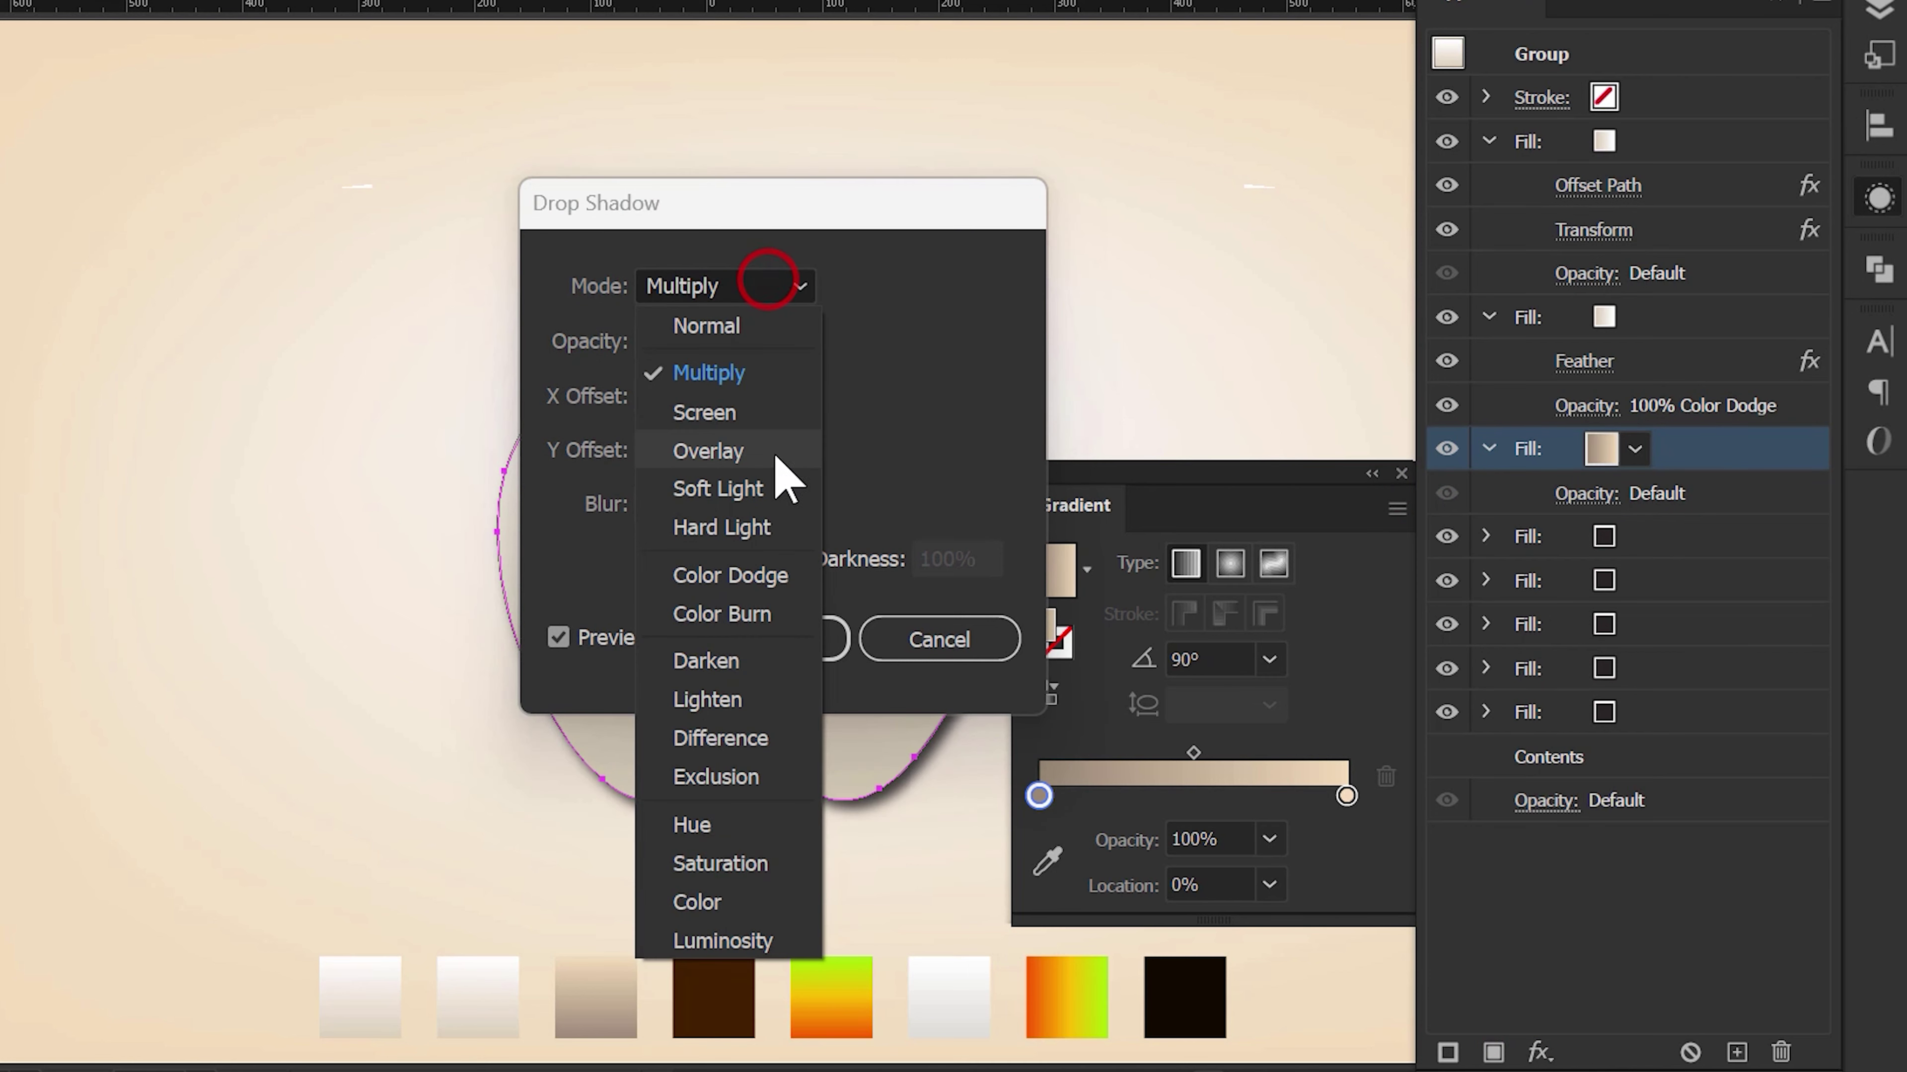
pyautogui.click(755, 518)
pyautogui.click(732, 351)
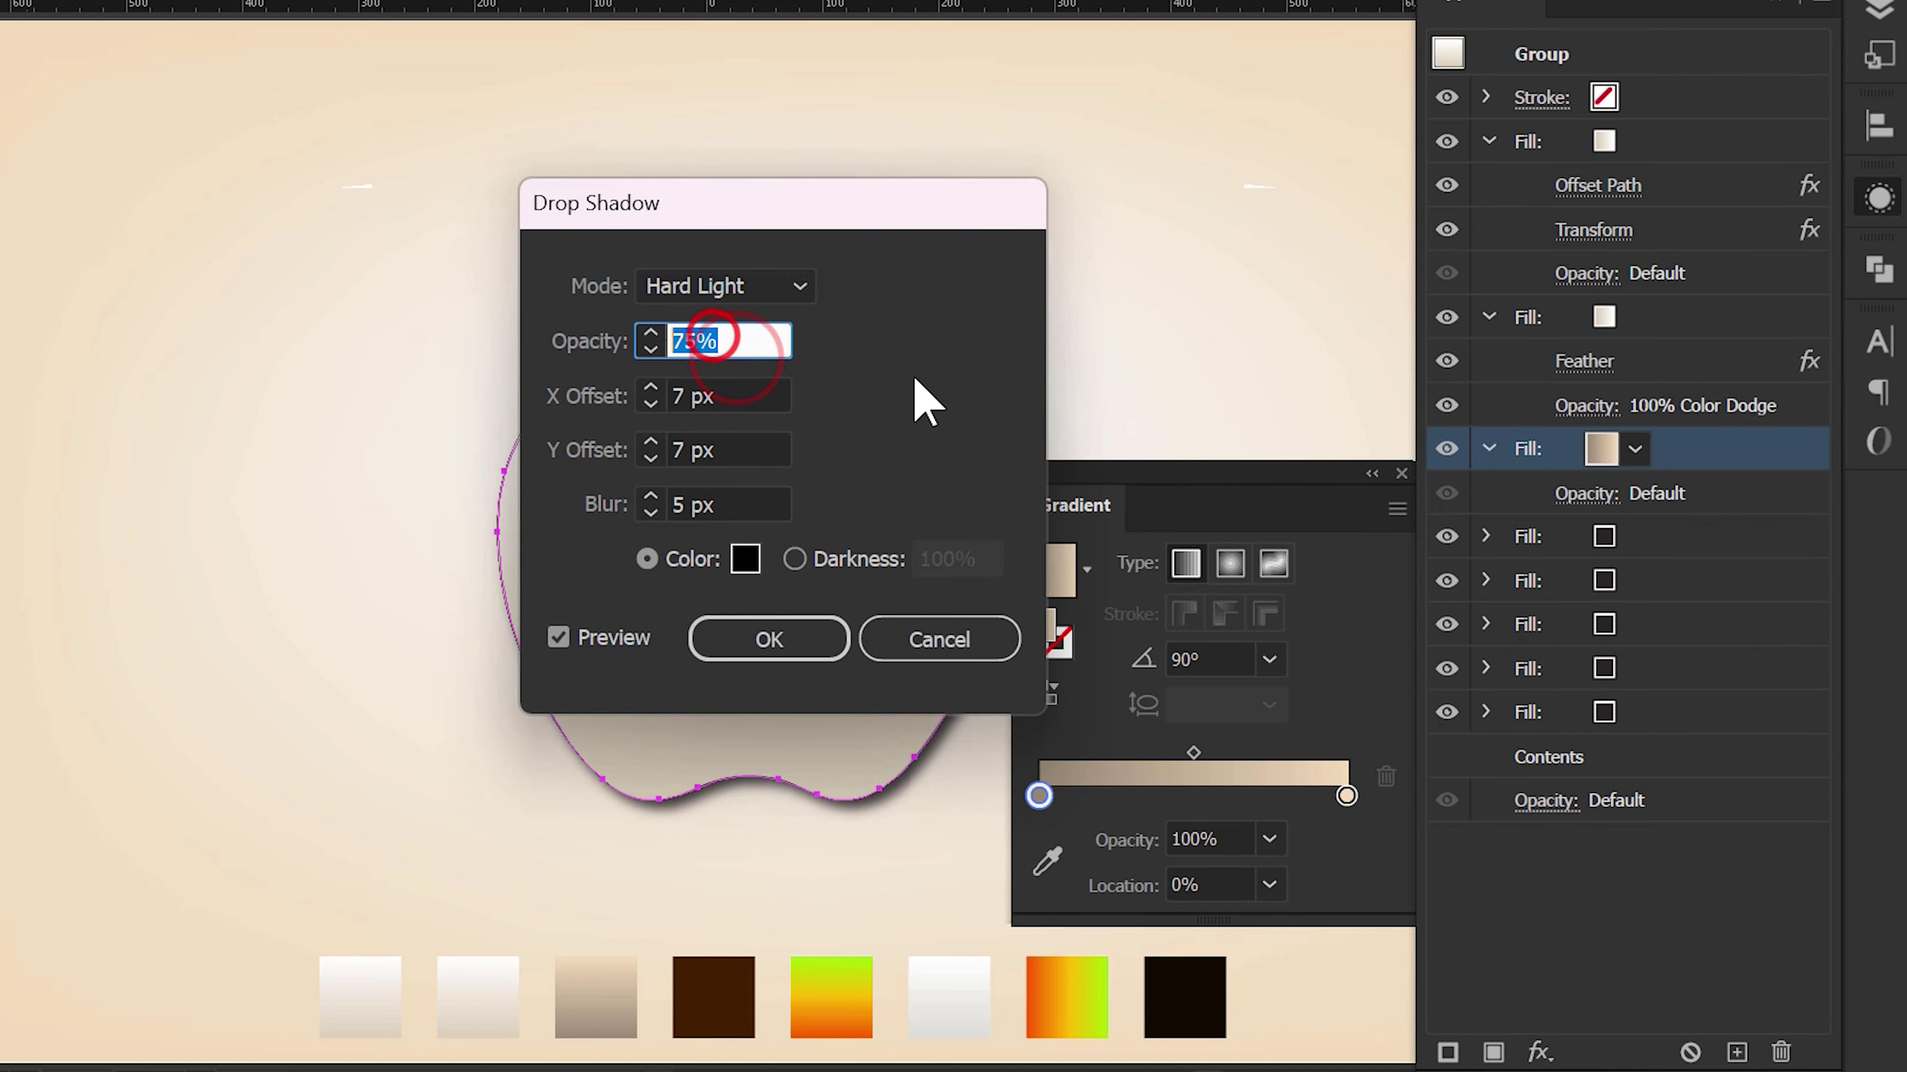
pyautogui.write('6')
pyautogui.press('Tab')
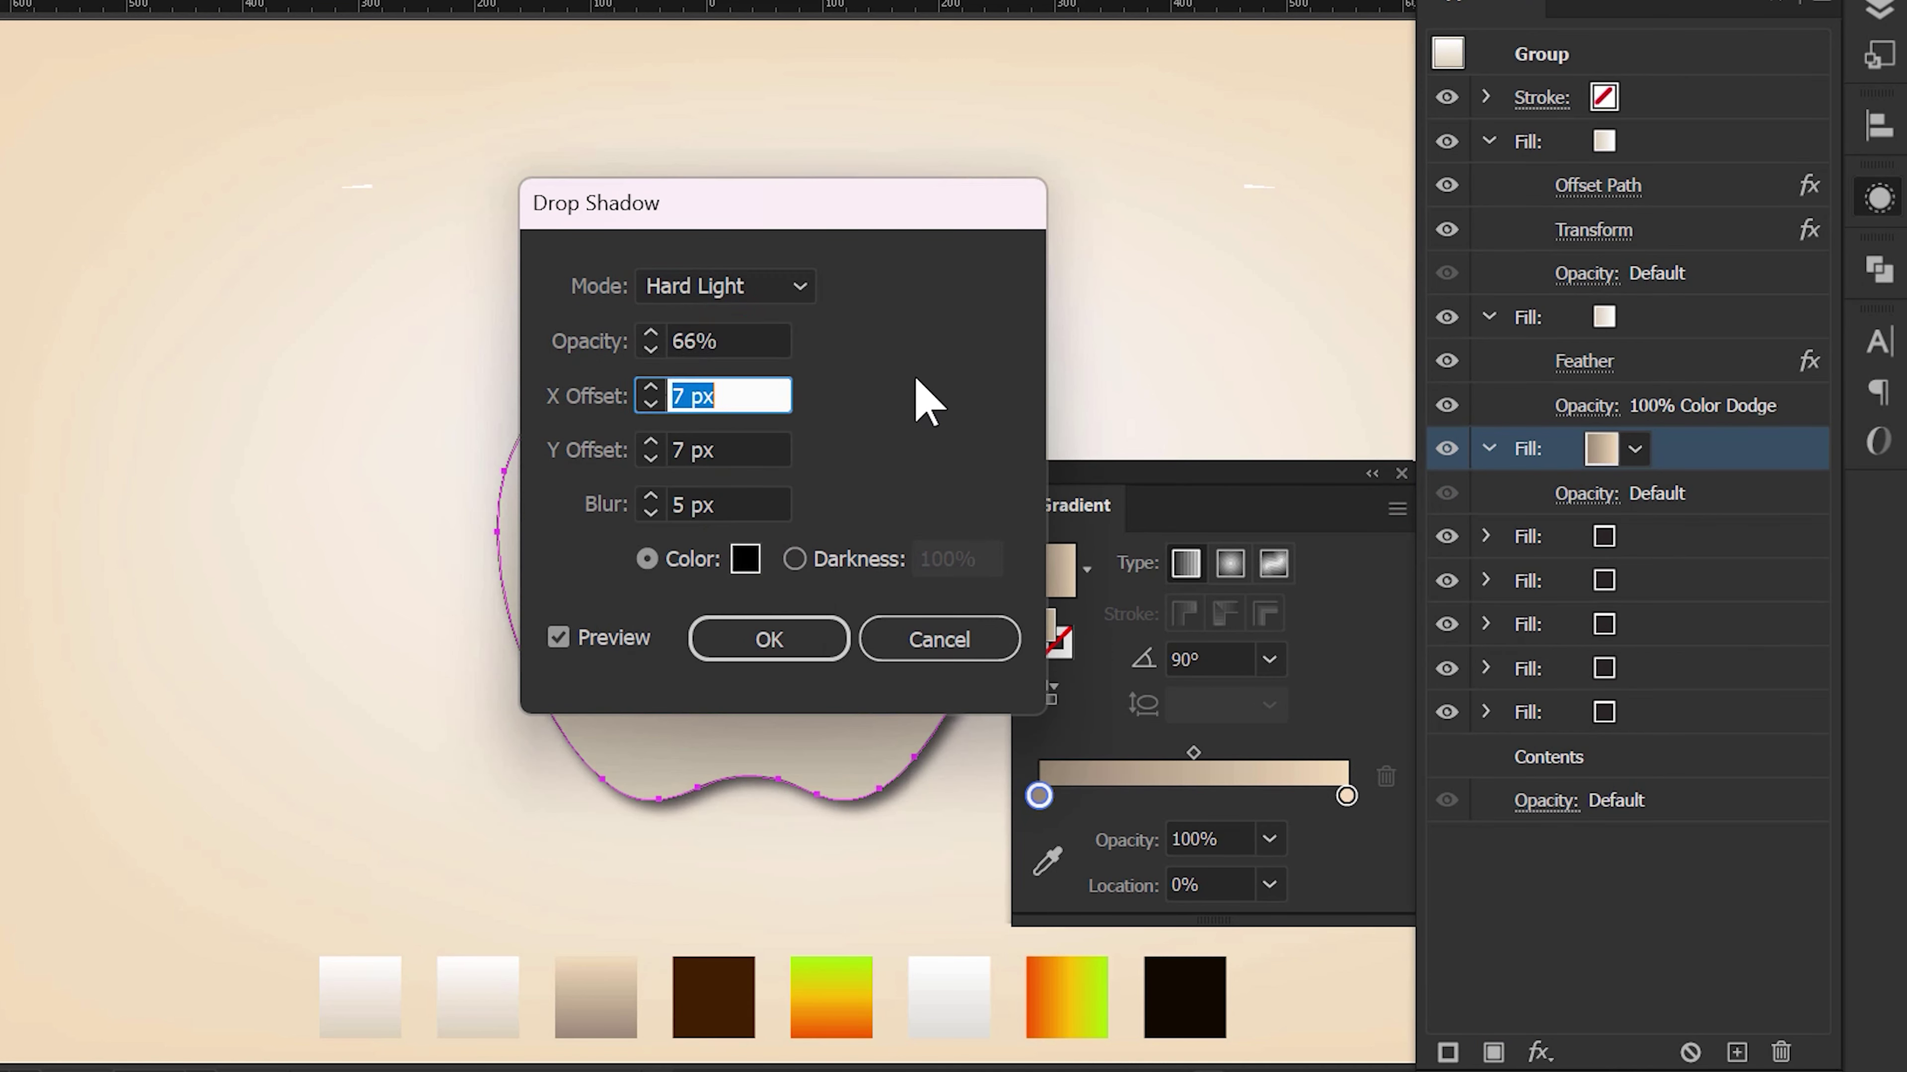
pyautogui.write('1')
pyautogui.press('Tab')
pyautogui.write('2')
pyautogui.press('Tab')
pyautogui.write('0')
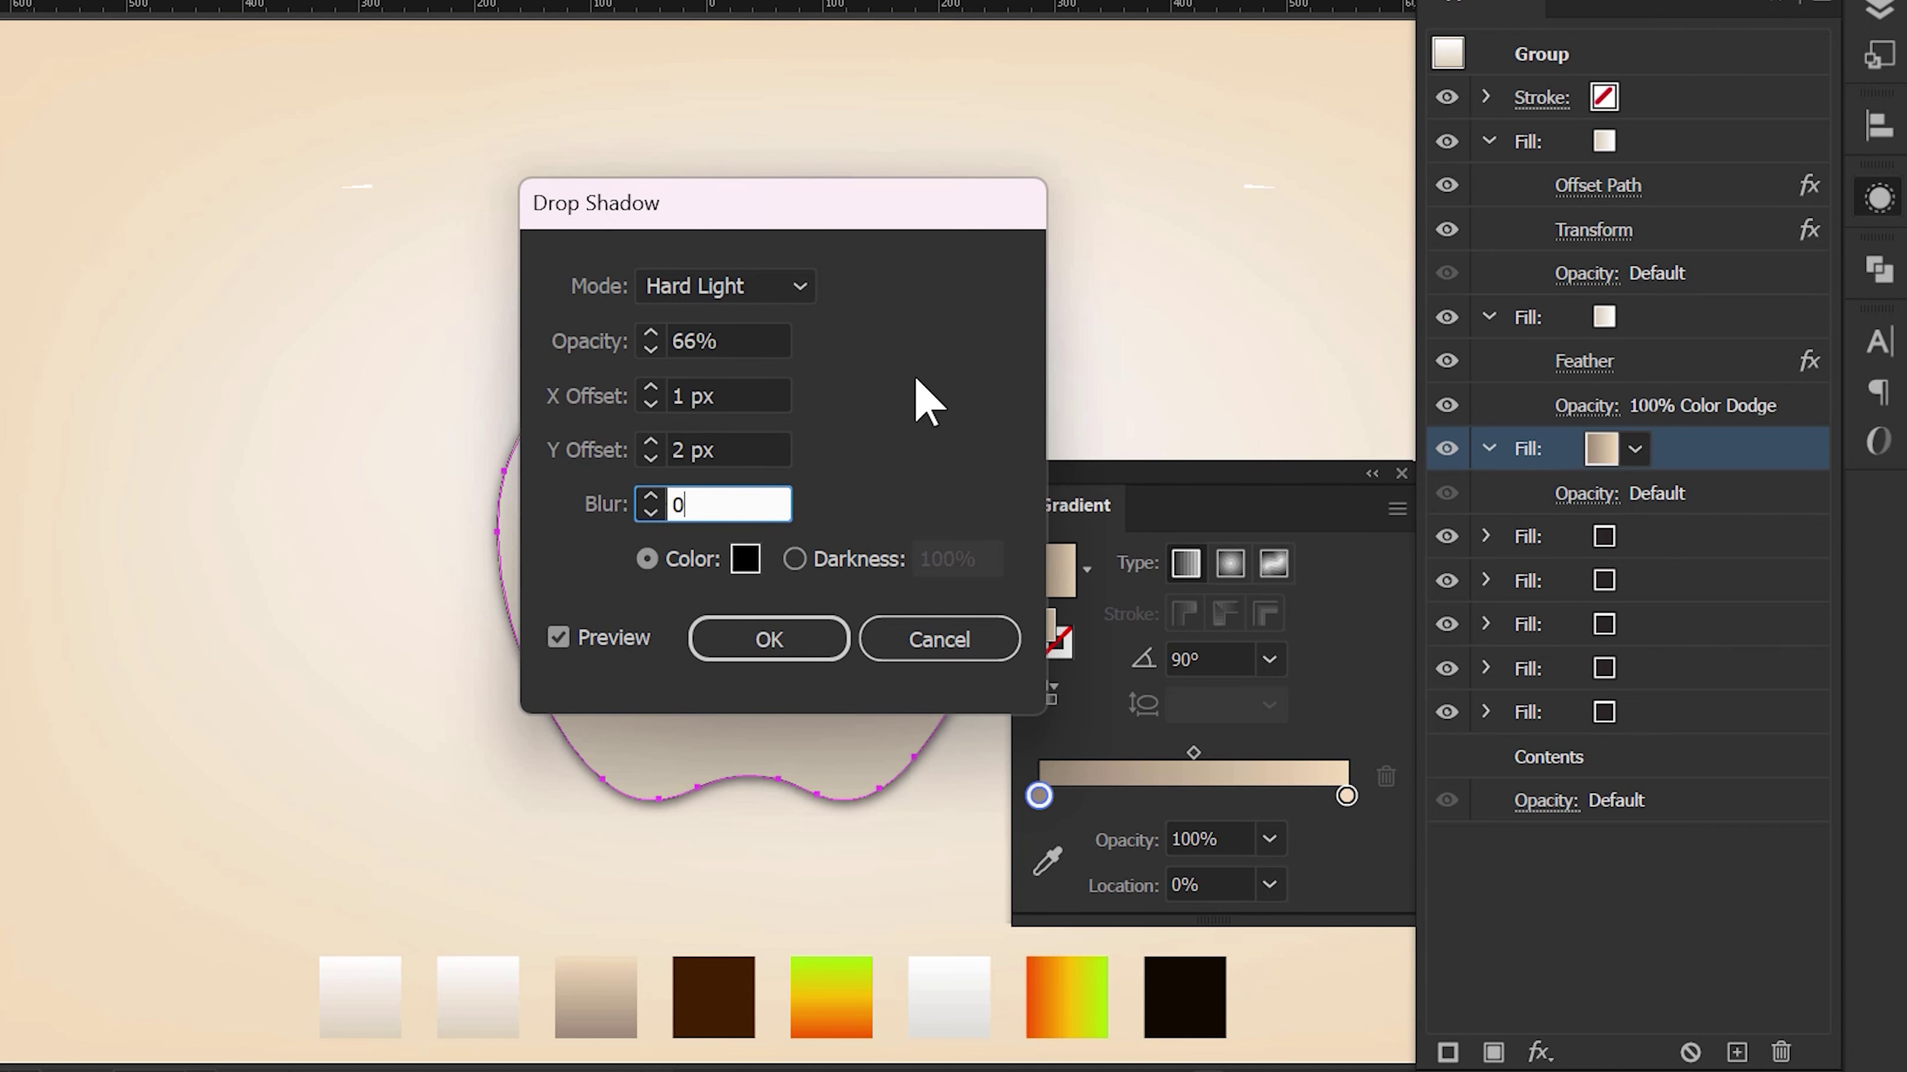
# - Give the drop shadow a dark grey #494848 colour and apply it
pyautogui.click(743, 560)
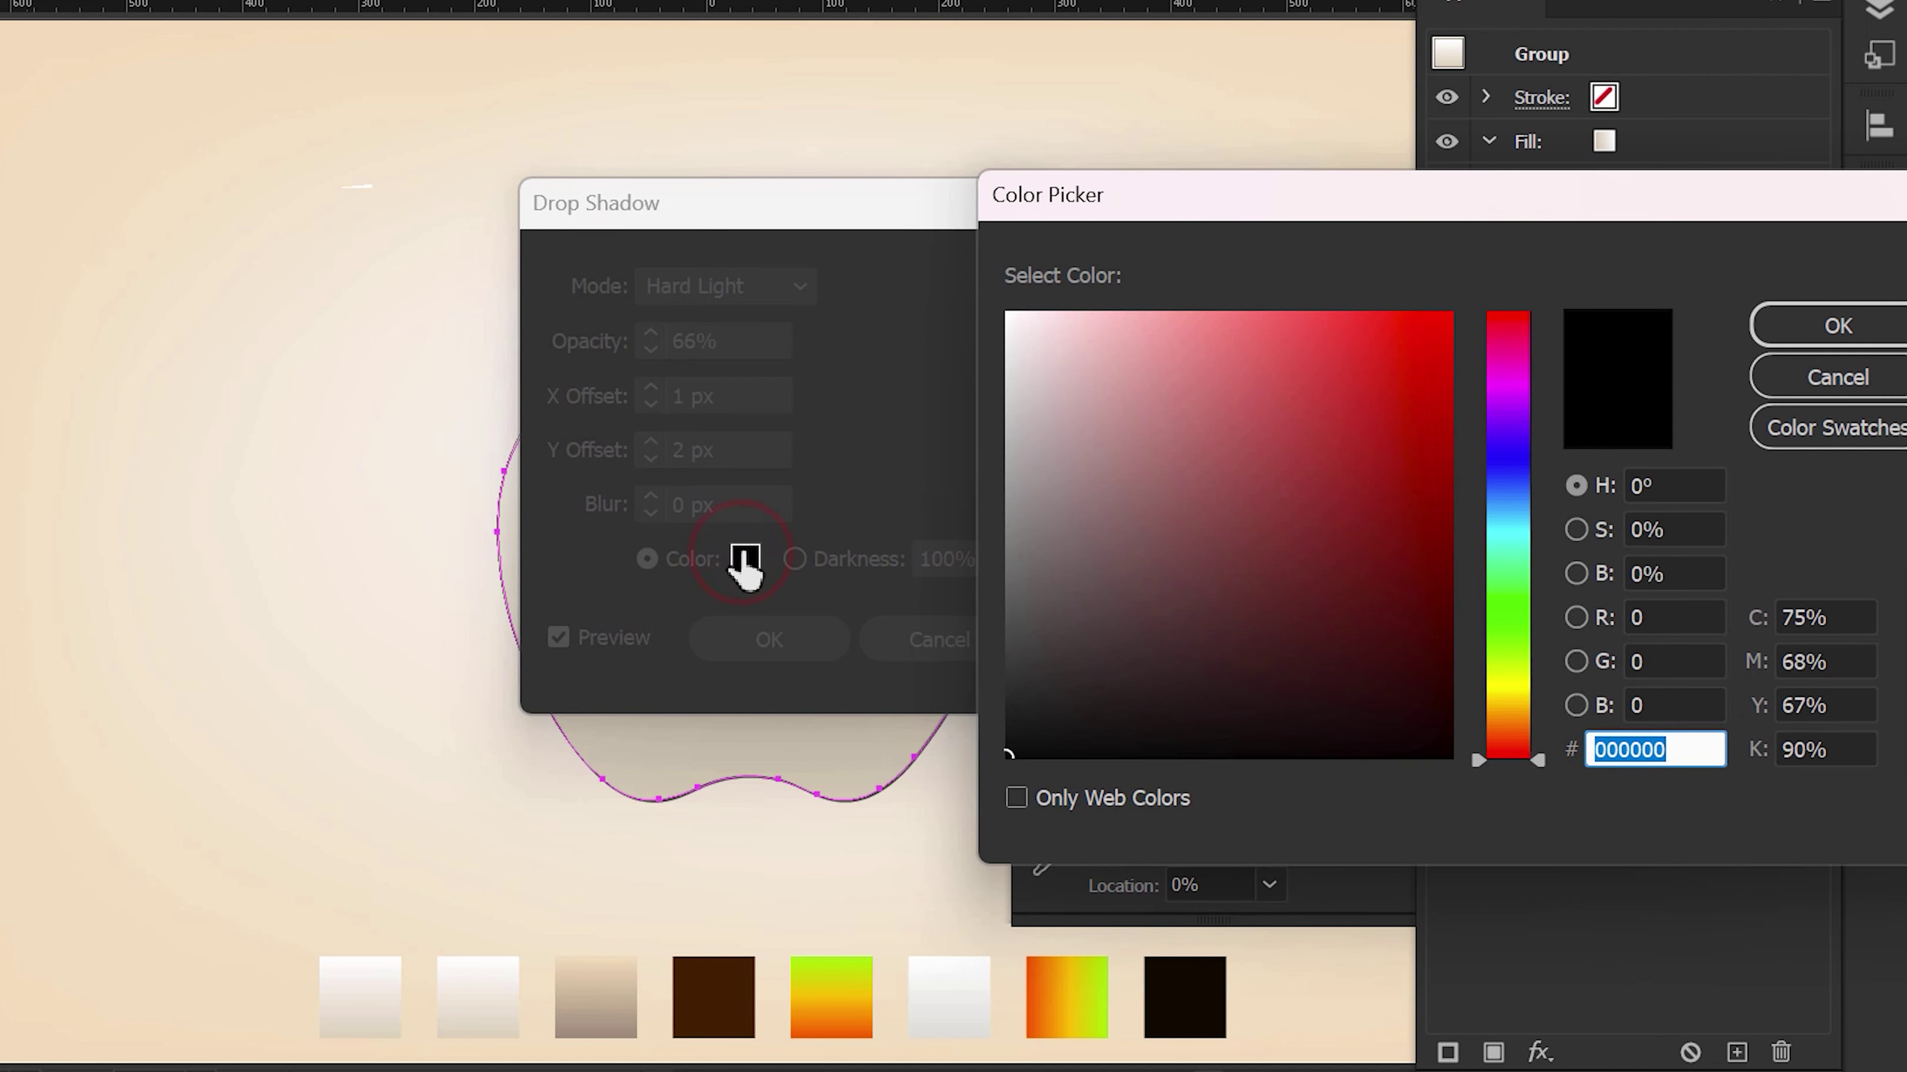
pyautogui.click(1012, 646)
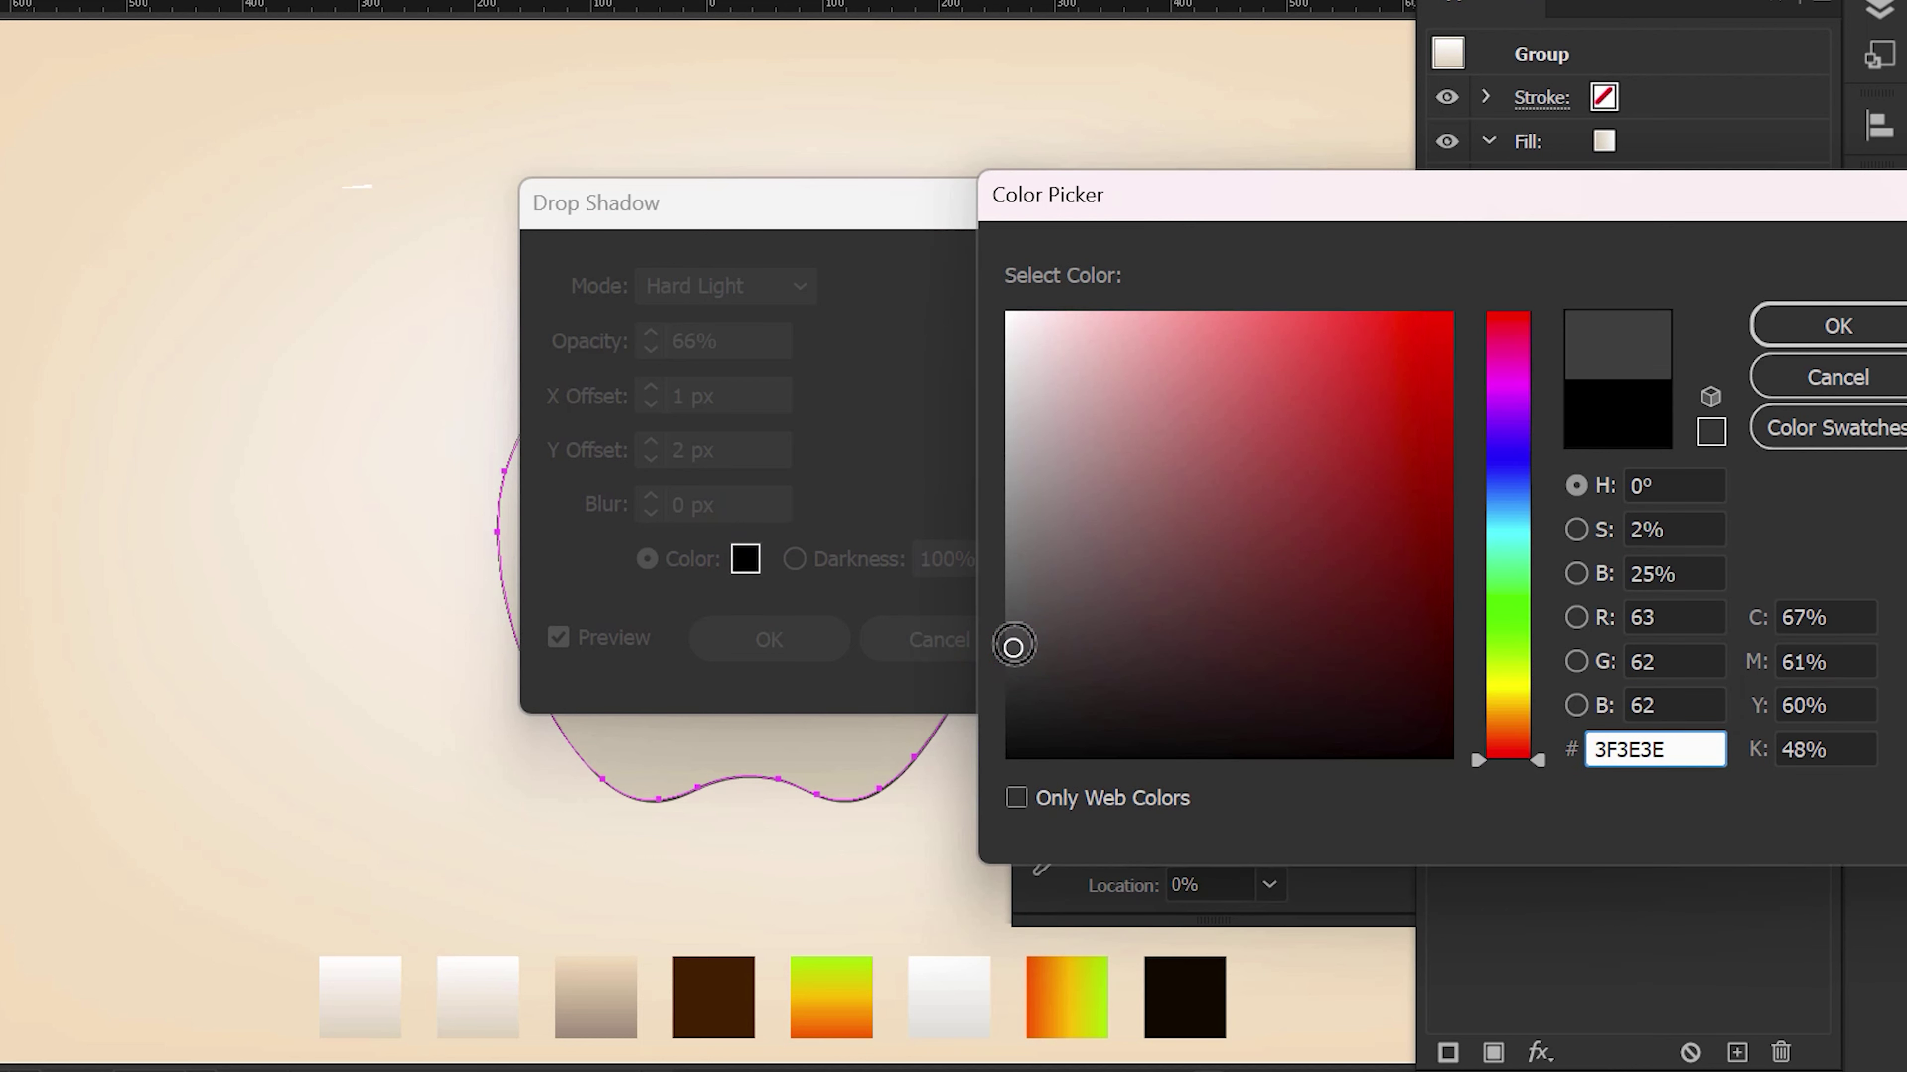
pyautogui.click(1008, 628)
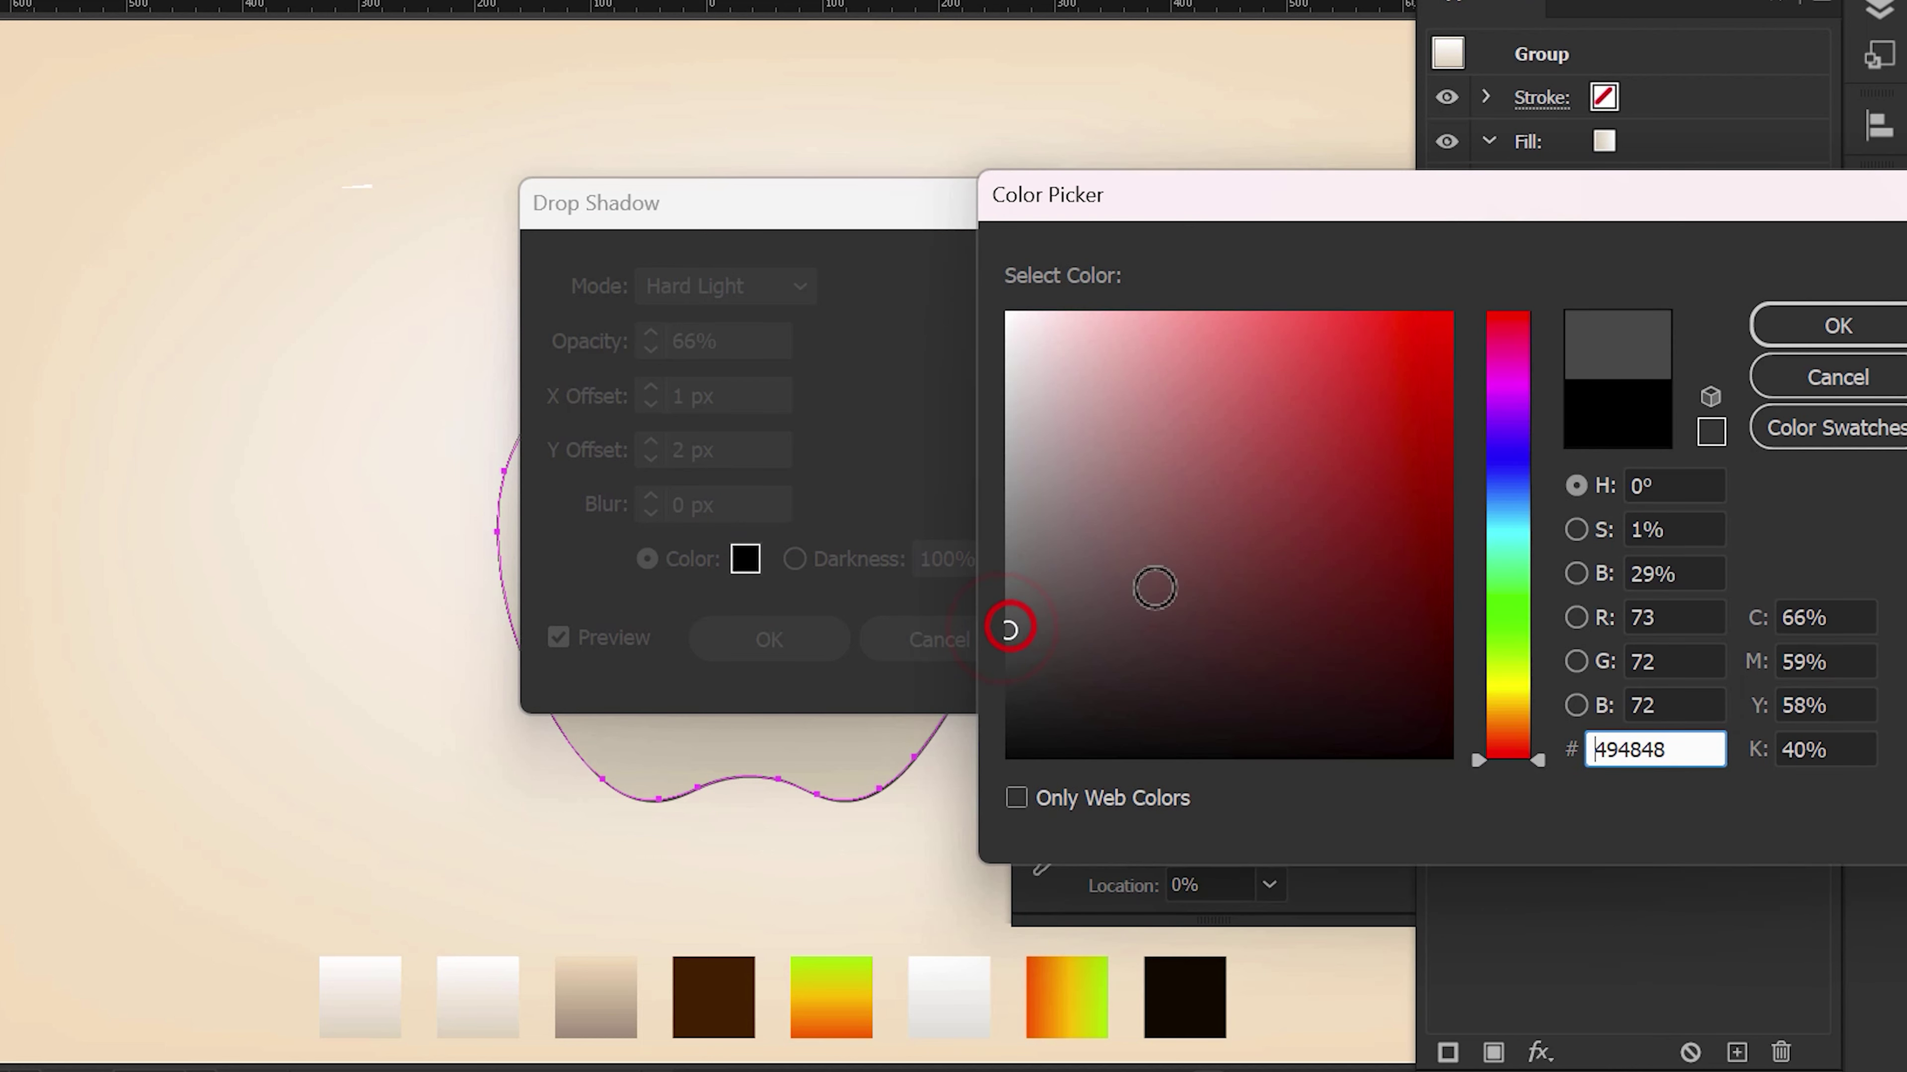
pyautogui.click(1818, 326)
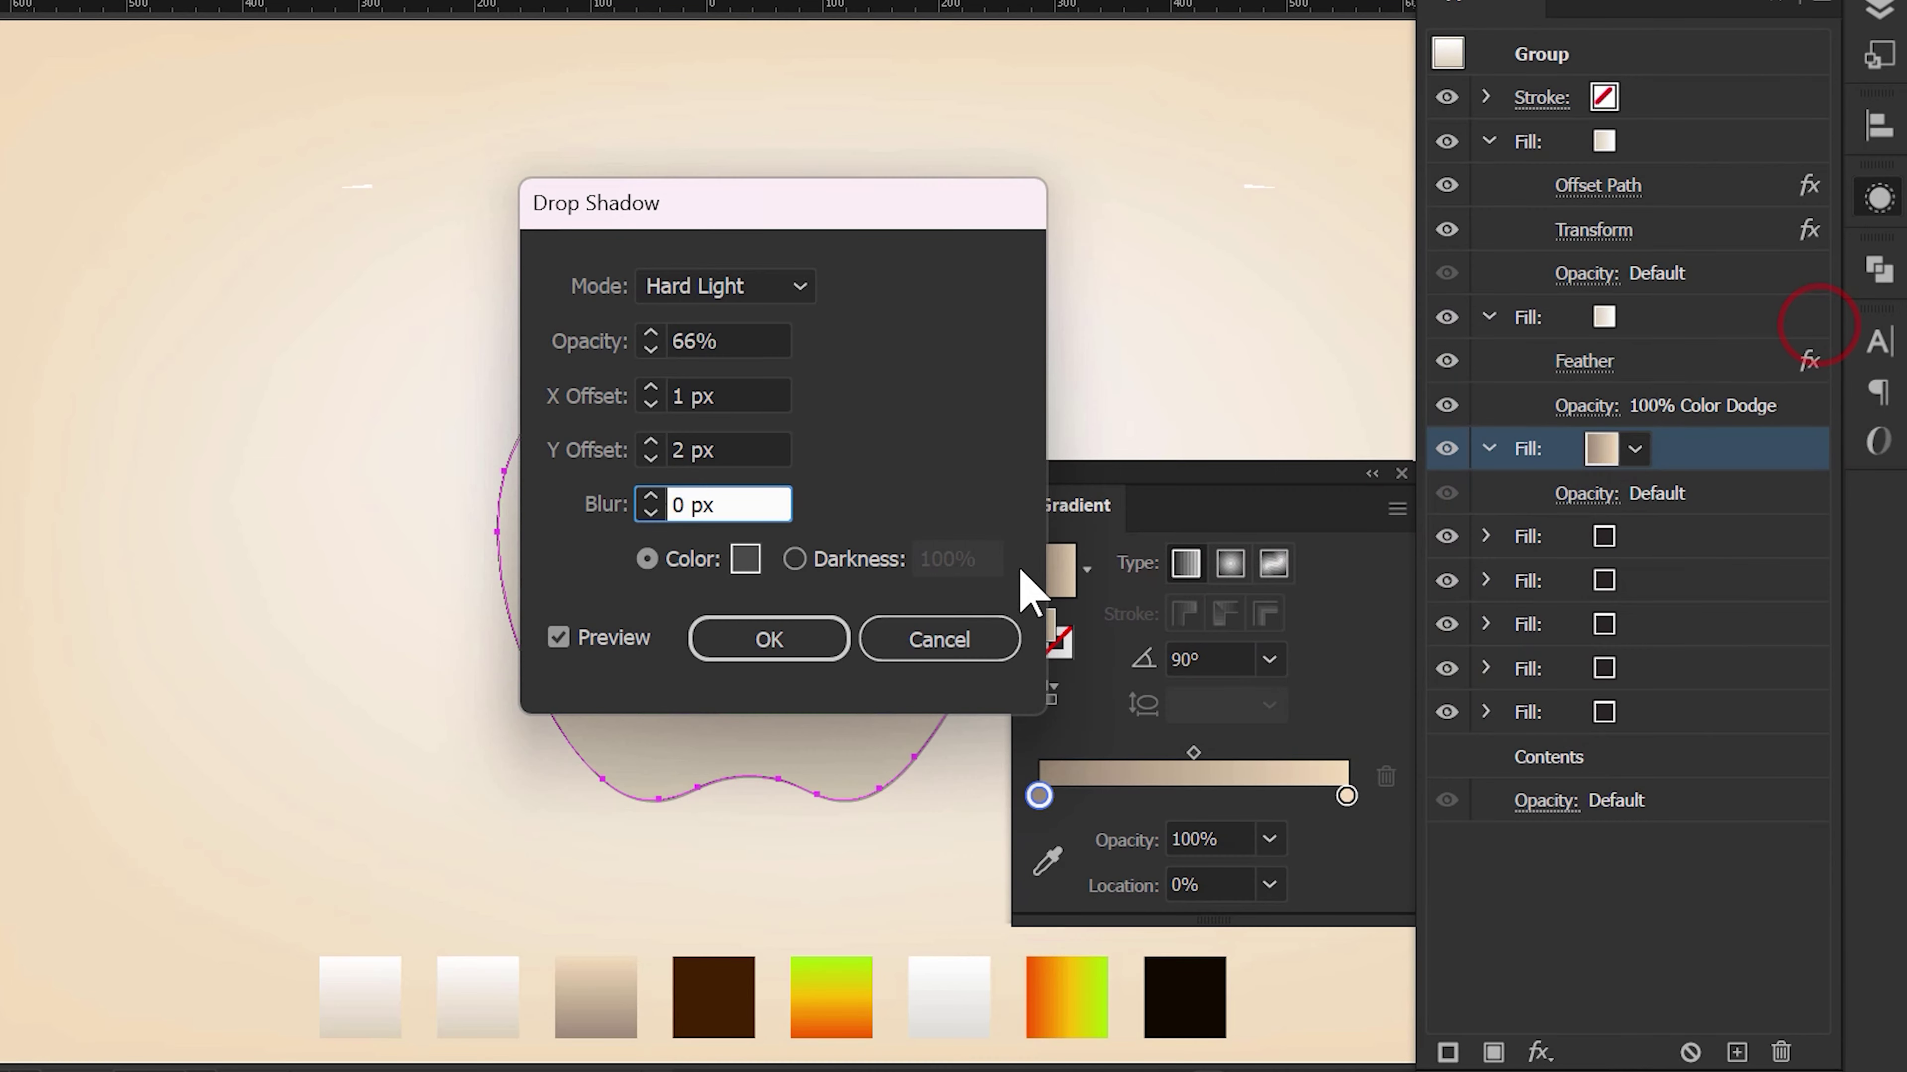
pyautogui.click(788, 644)
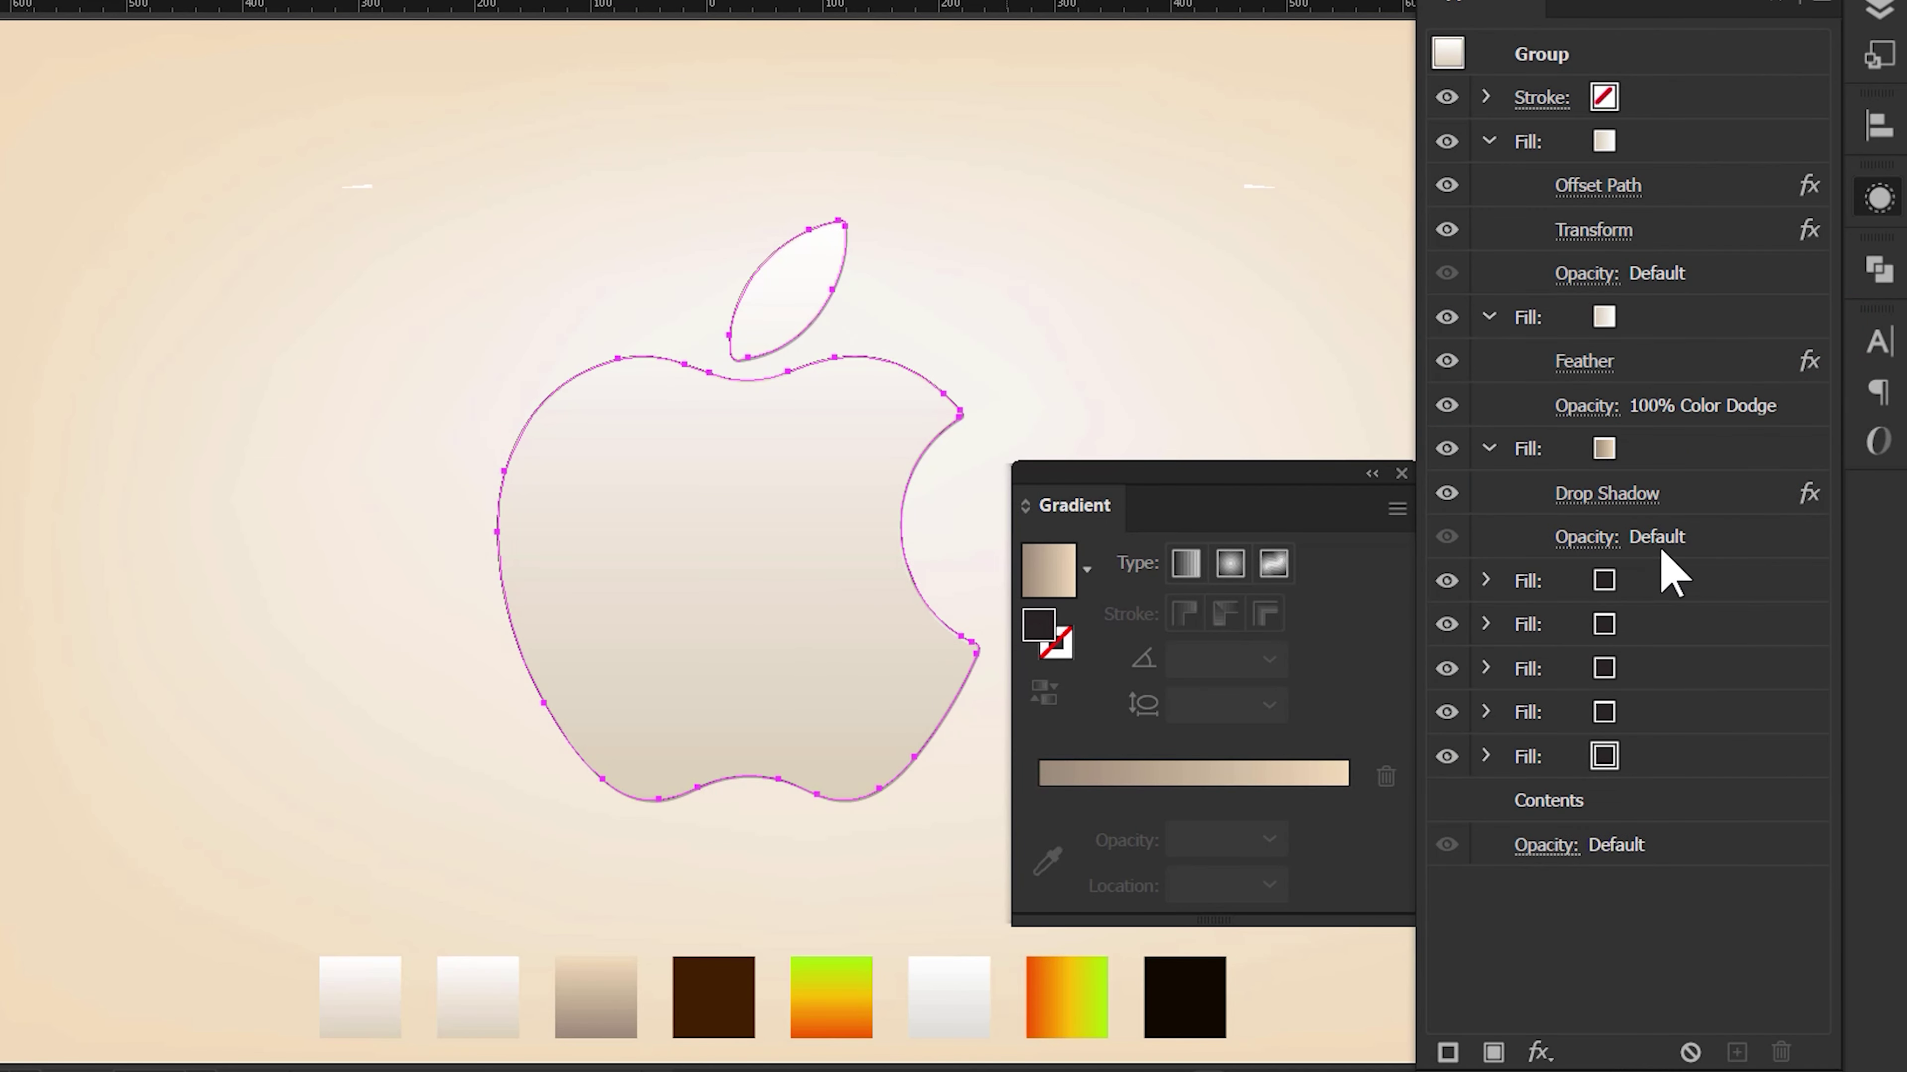
# - Add a Transform effect moving the third fill 0.3 px horizontally and 0.3 px vertically
pyautogui.click(1726, 457)
pyautogui.click(1538, 1052)
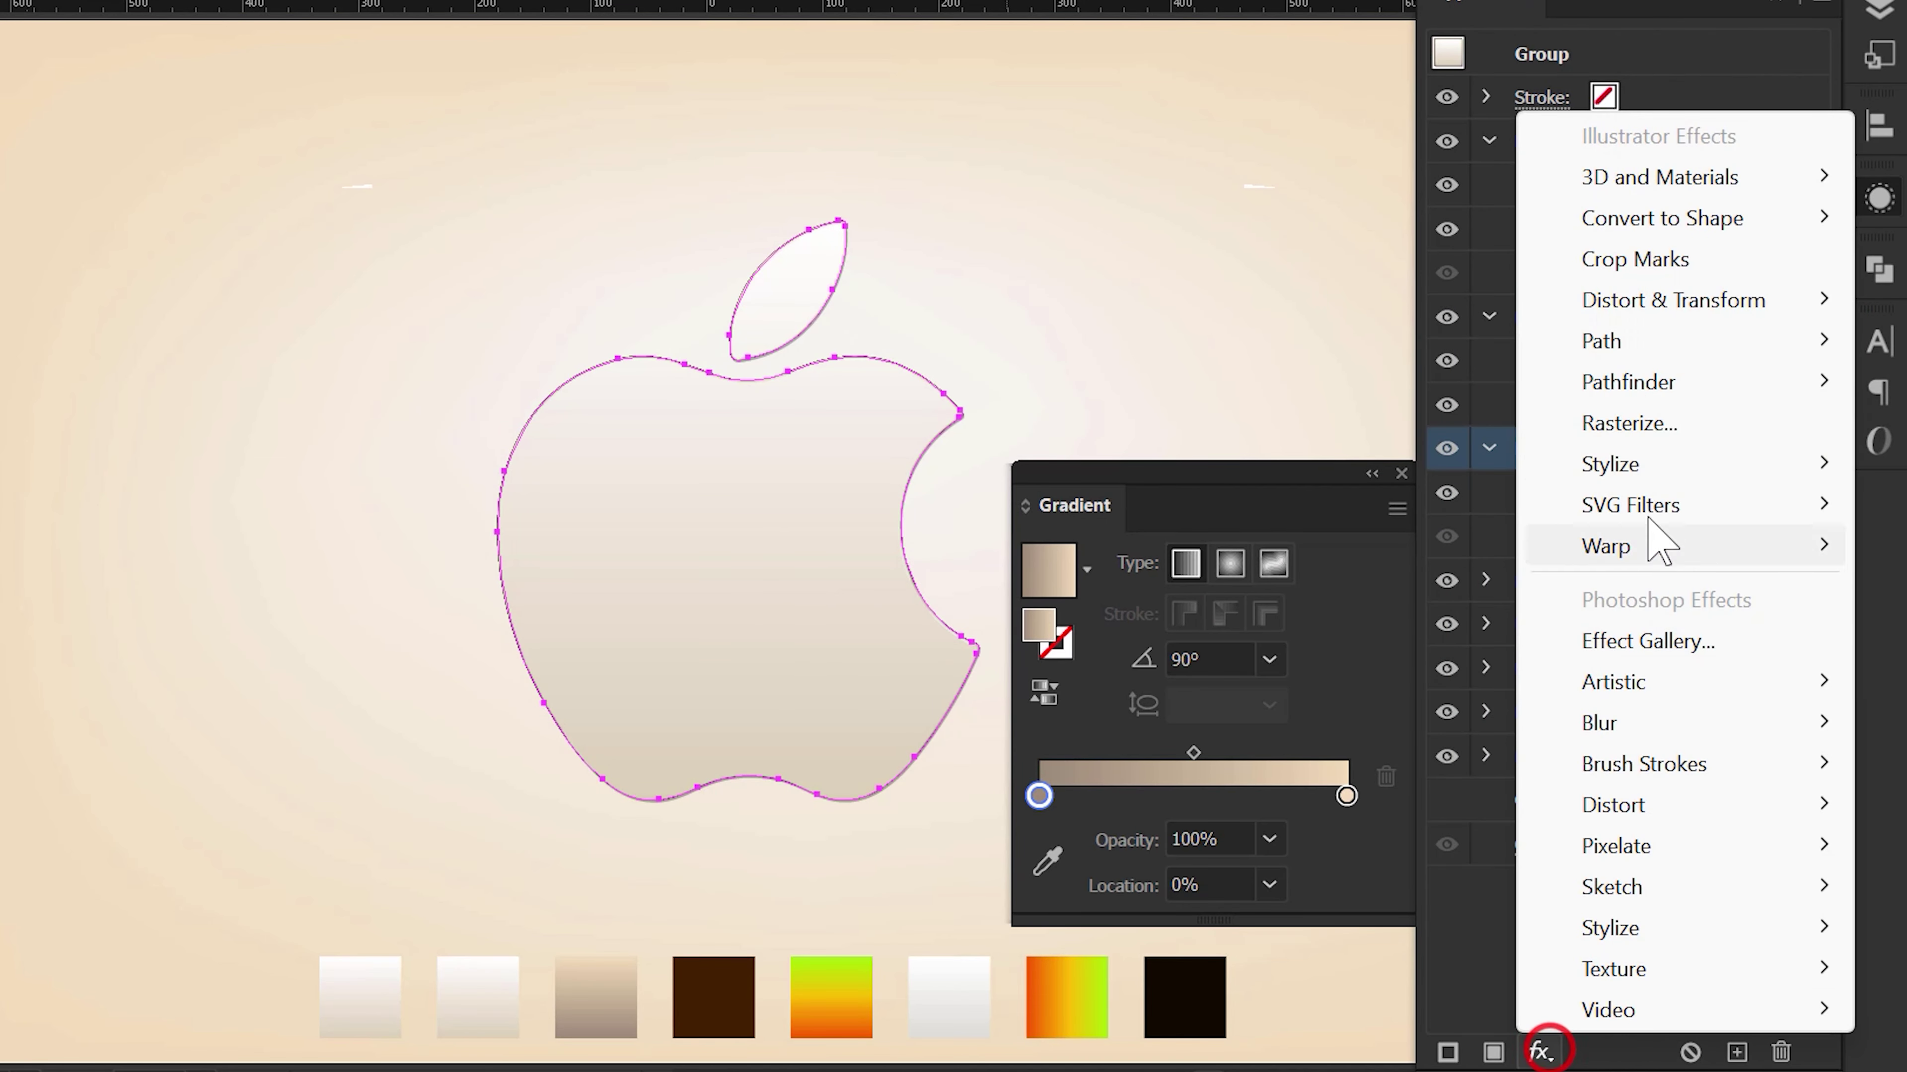
pyautogui.click(1730, 300)
pyautogui.click(1315, 421)
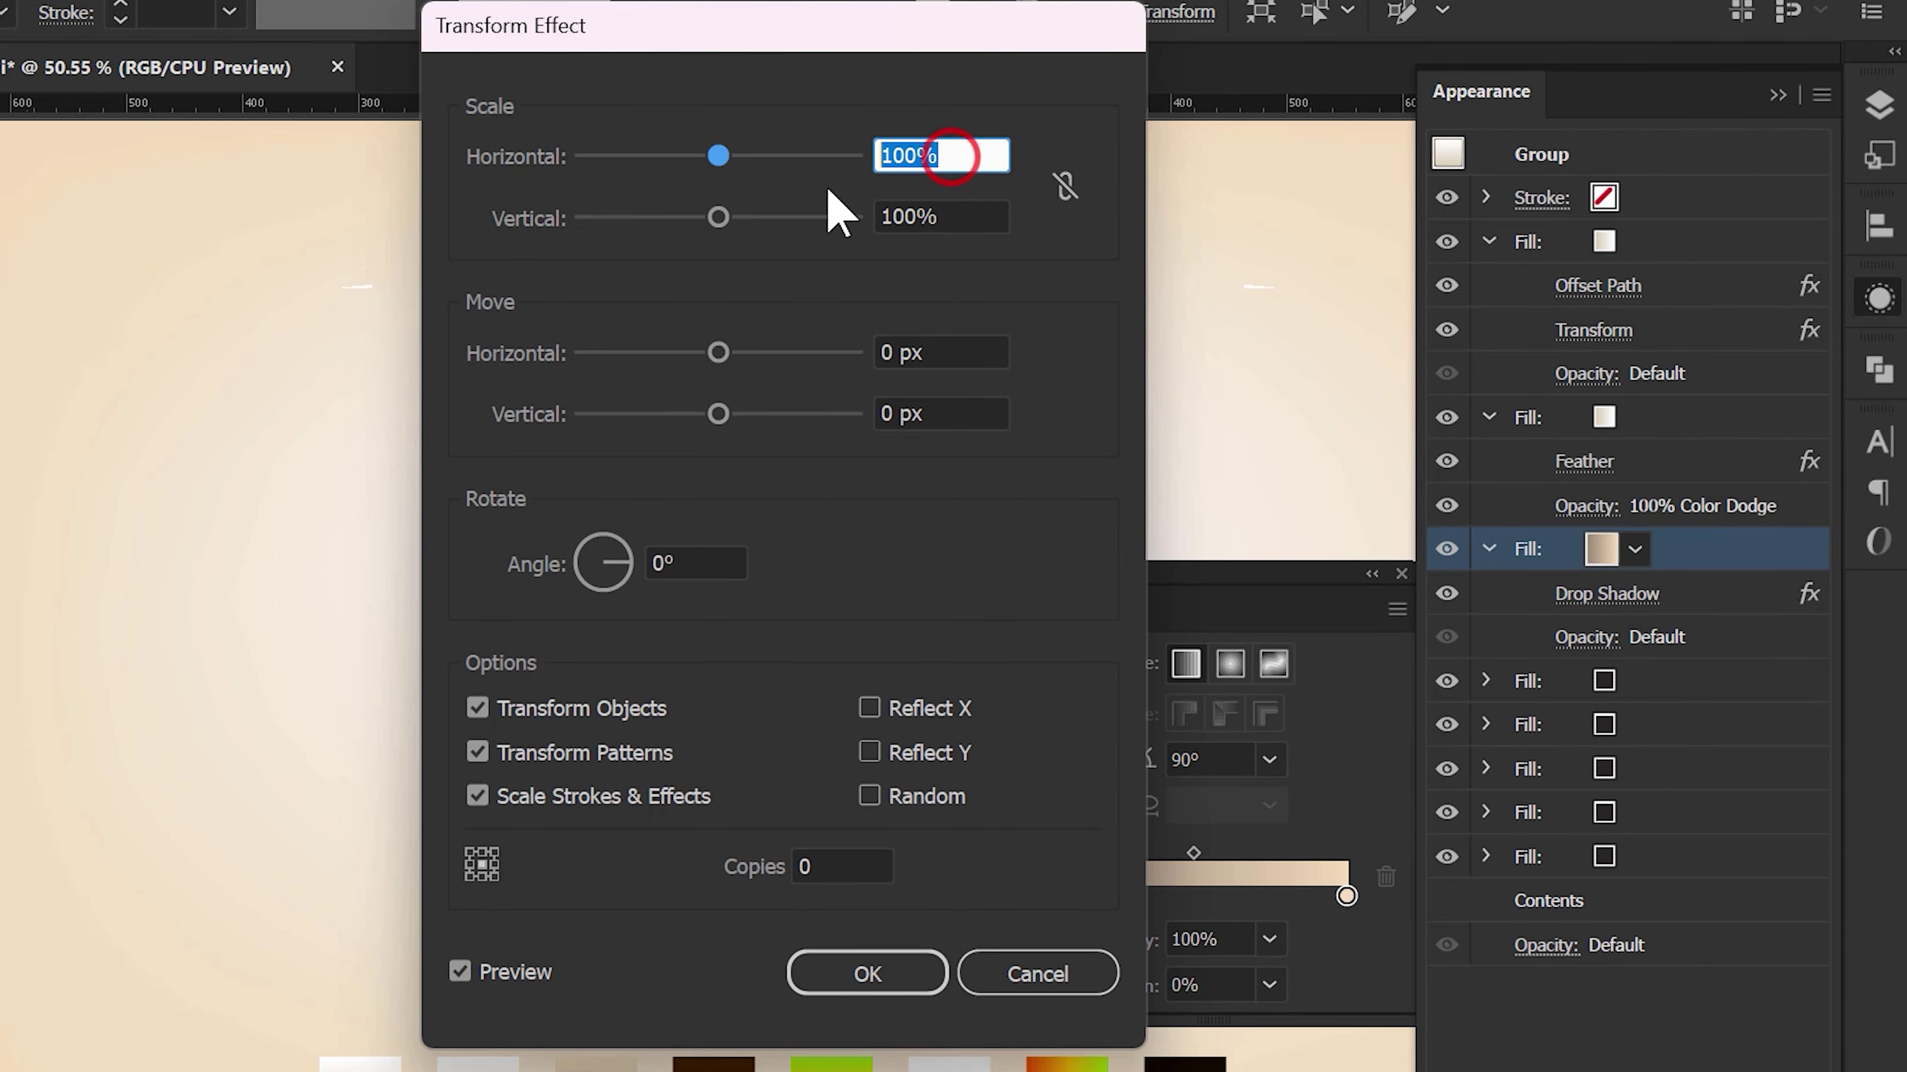
pyautogui.click(938, 405)
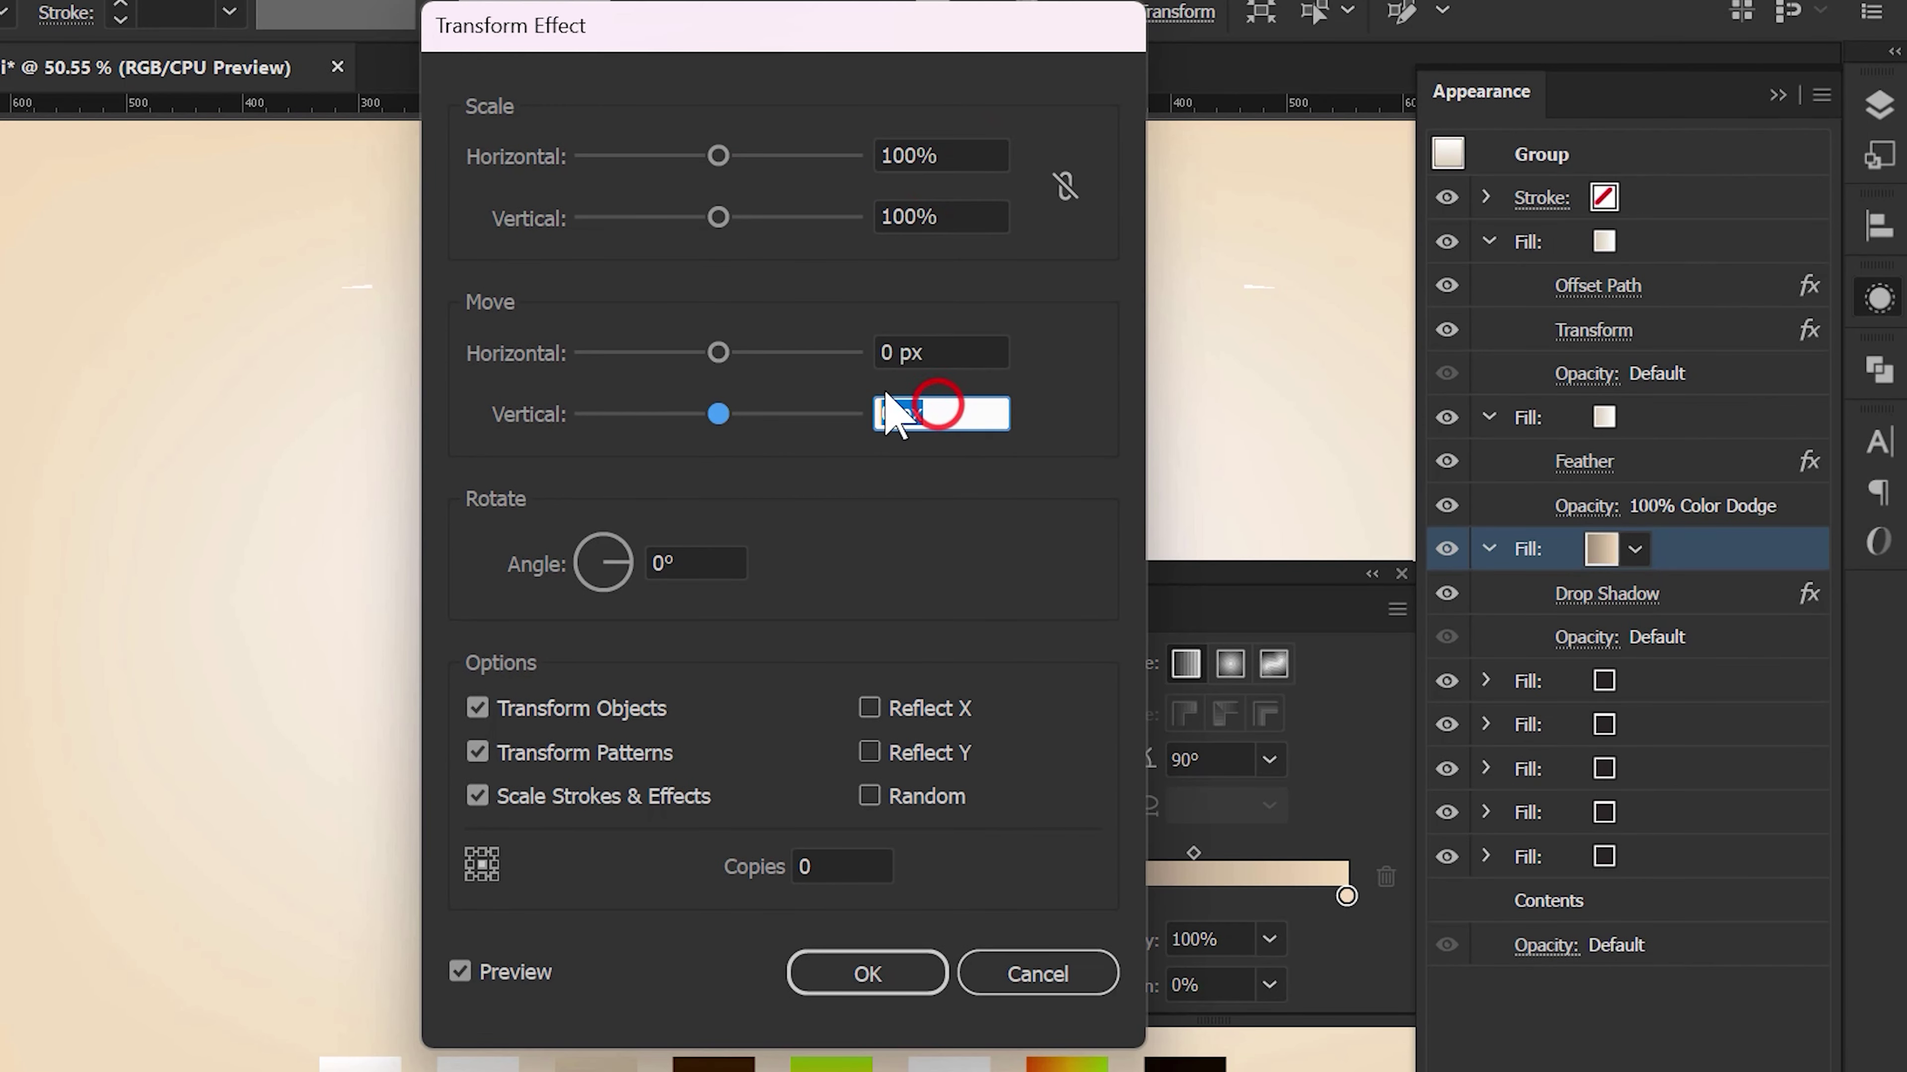
pyautogui.click(947, 347)
pyautogui.press('Tab')
pyautogui.write('0.')
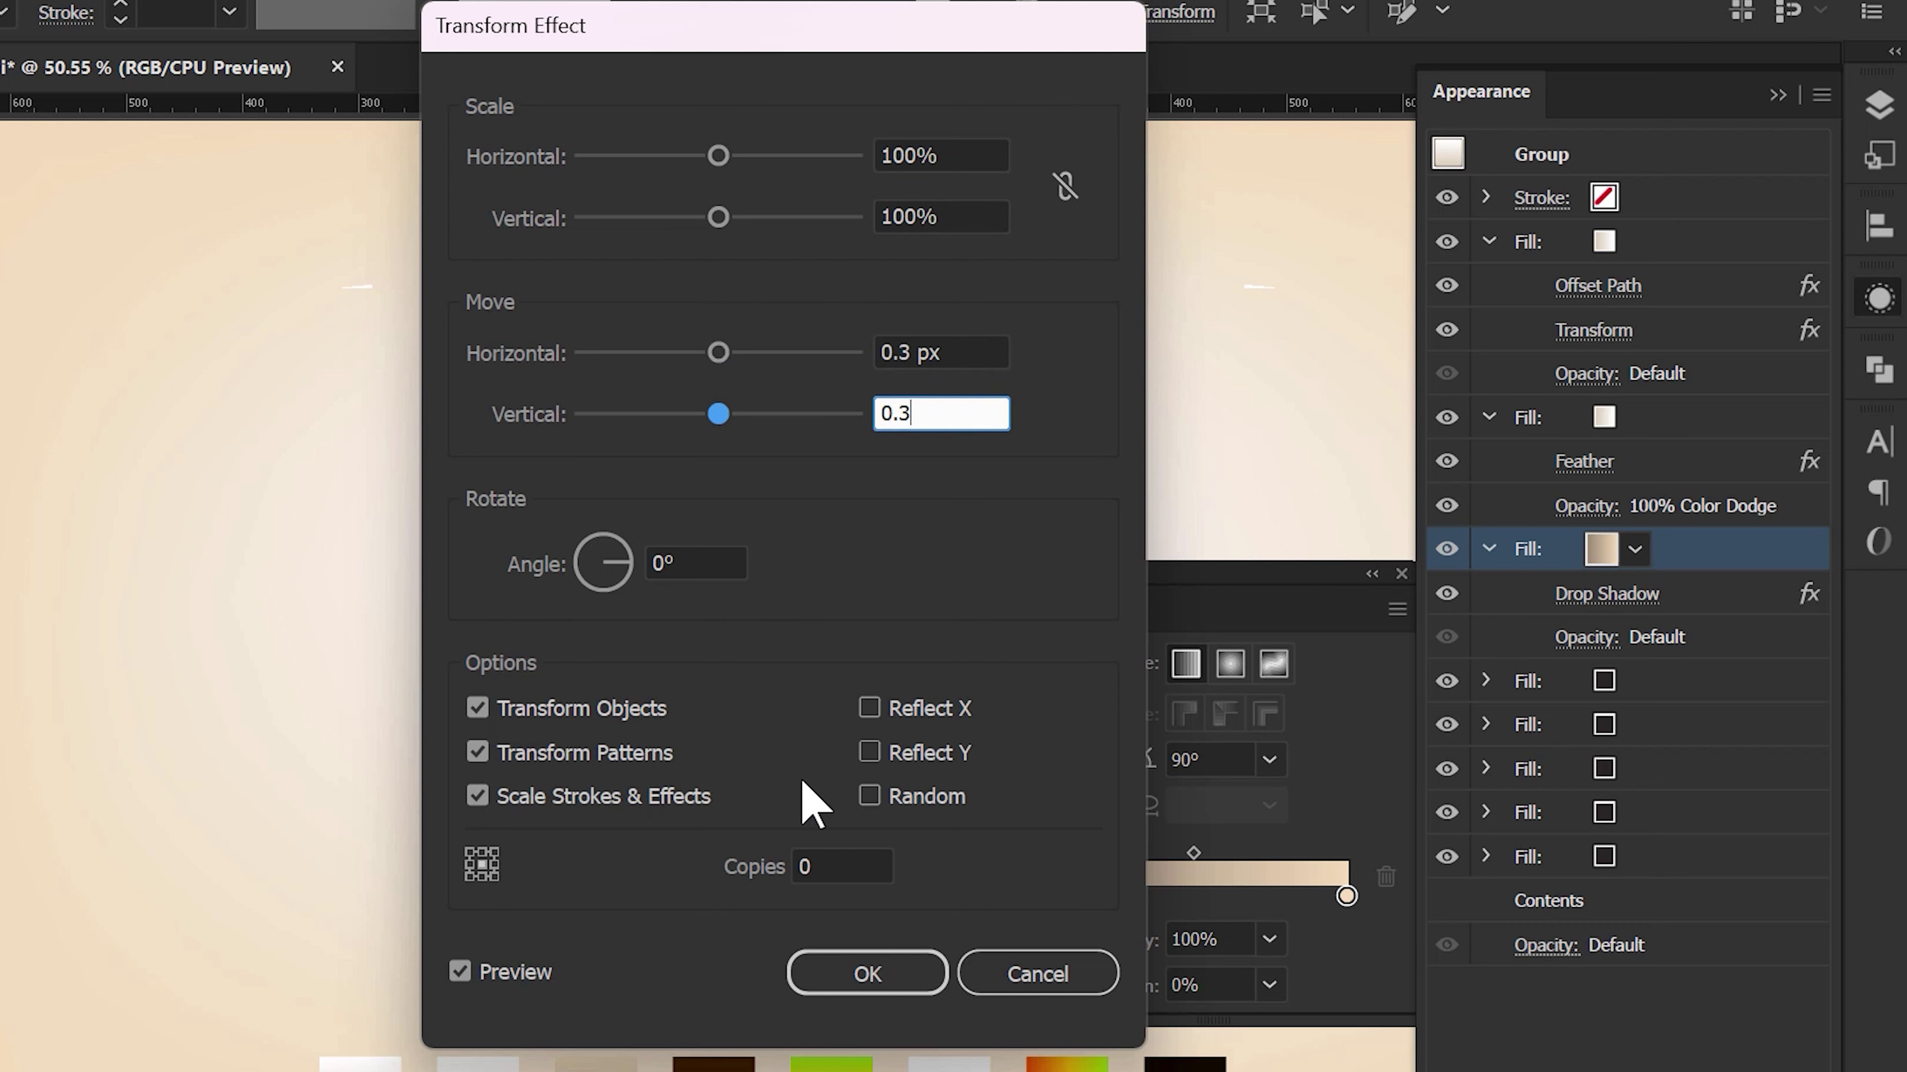
pyautogui.click(830, 868)
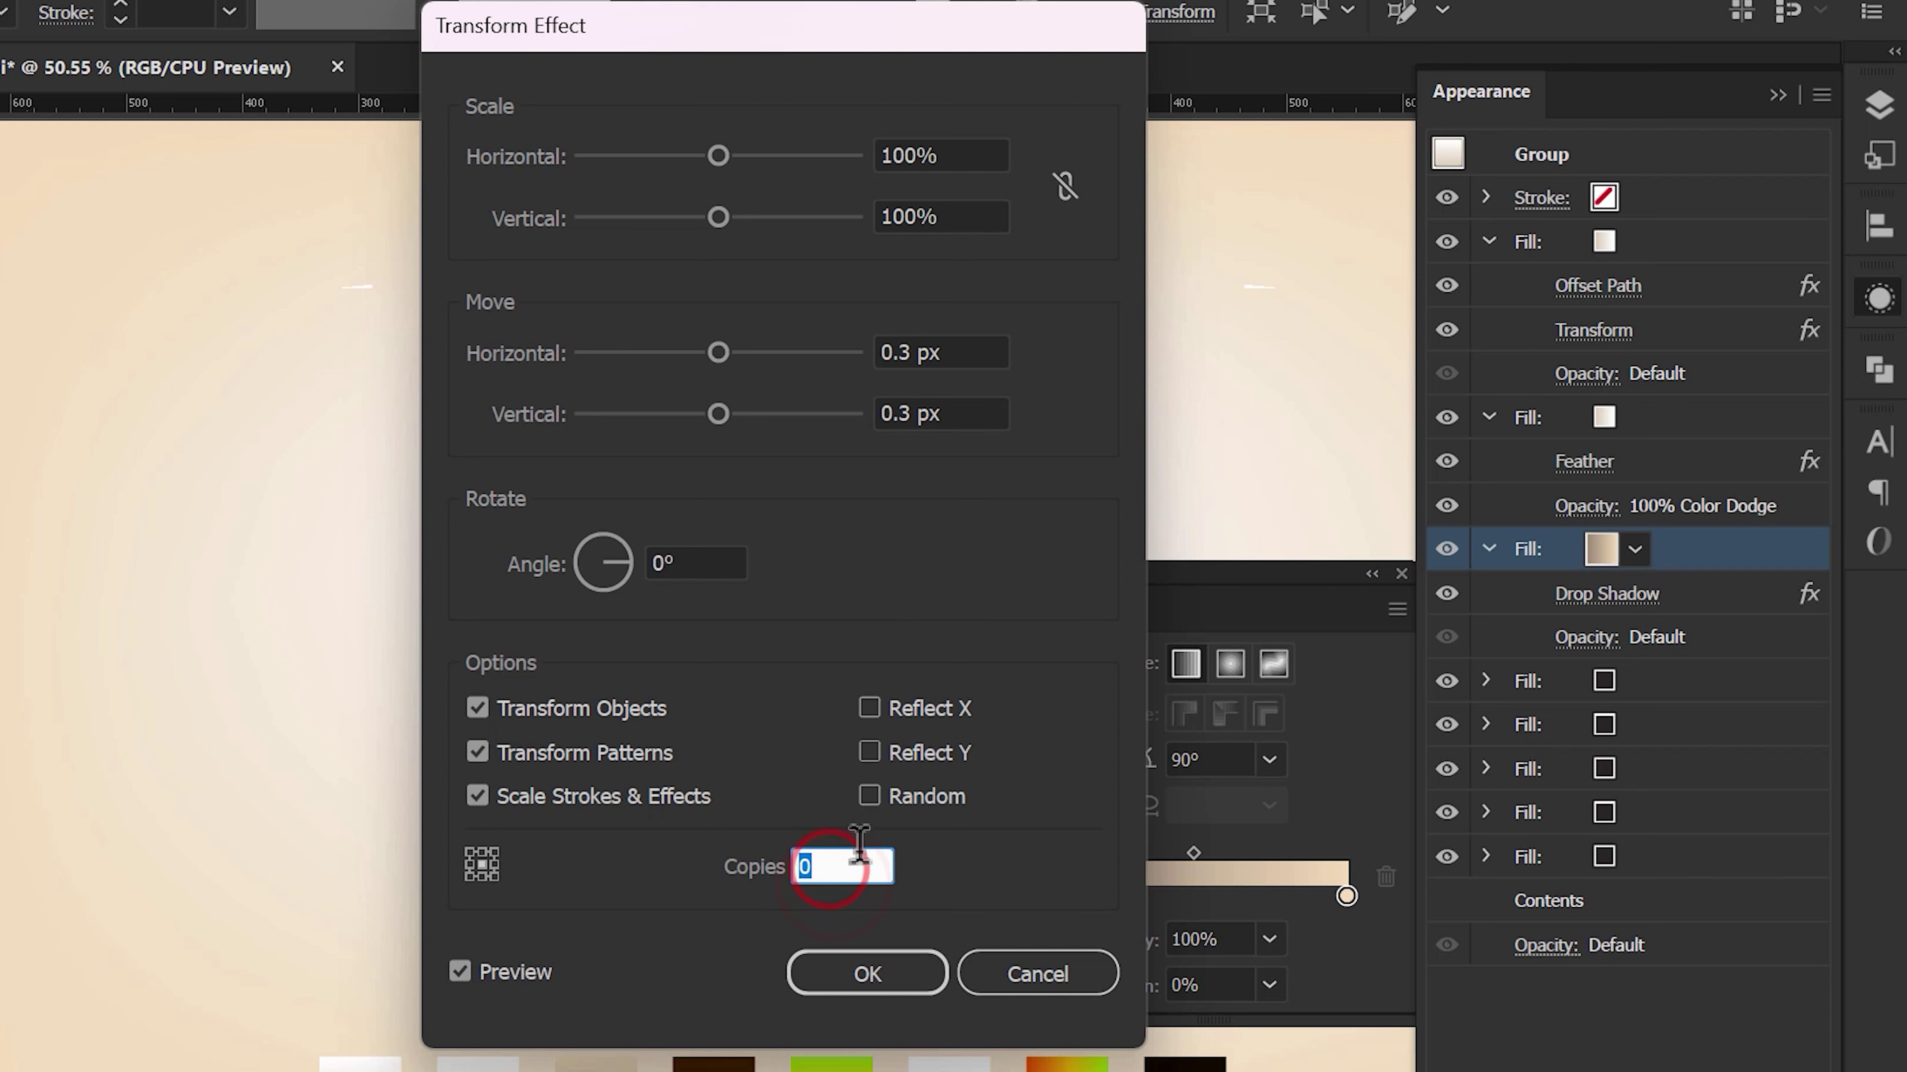
pyautogui.write('42')
pyautogui.click(845, 975)
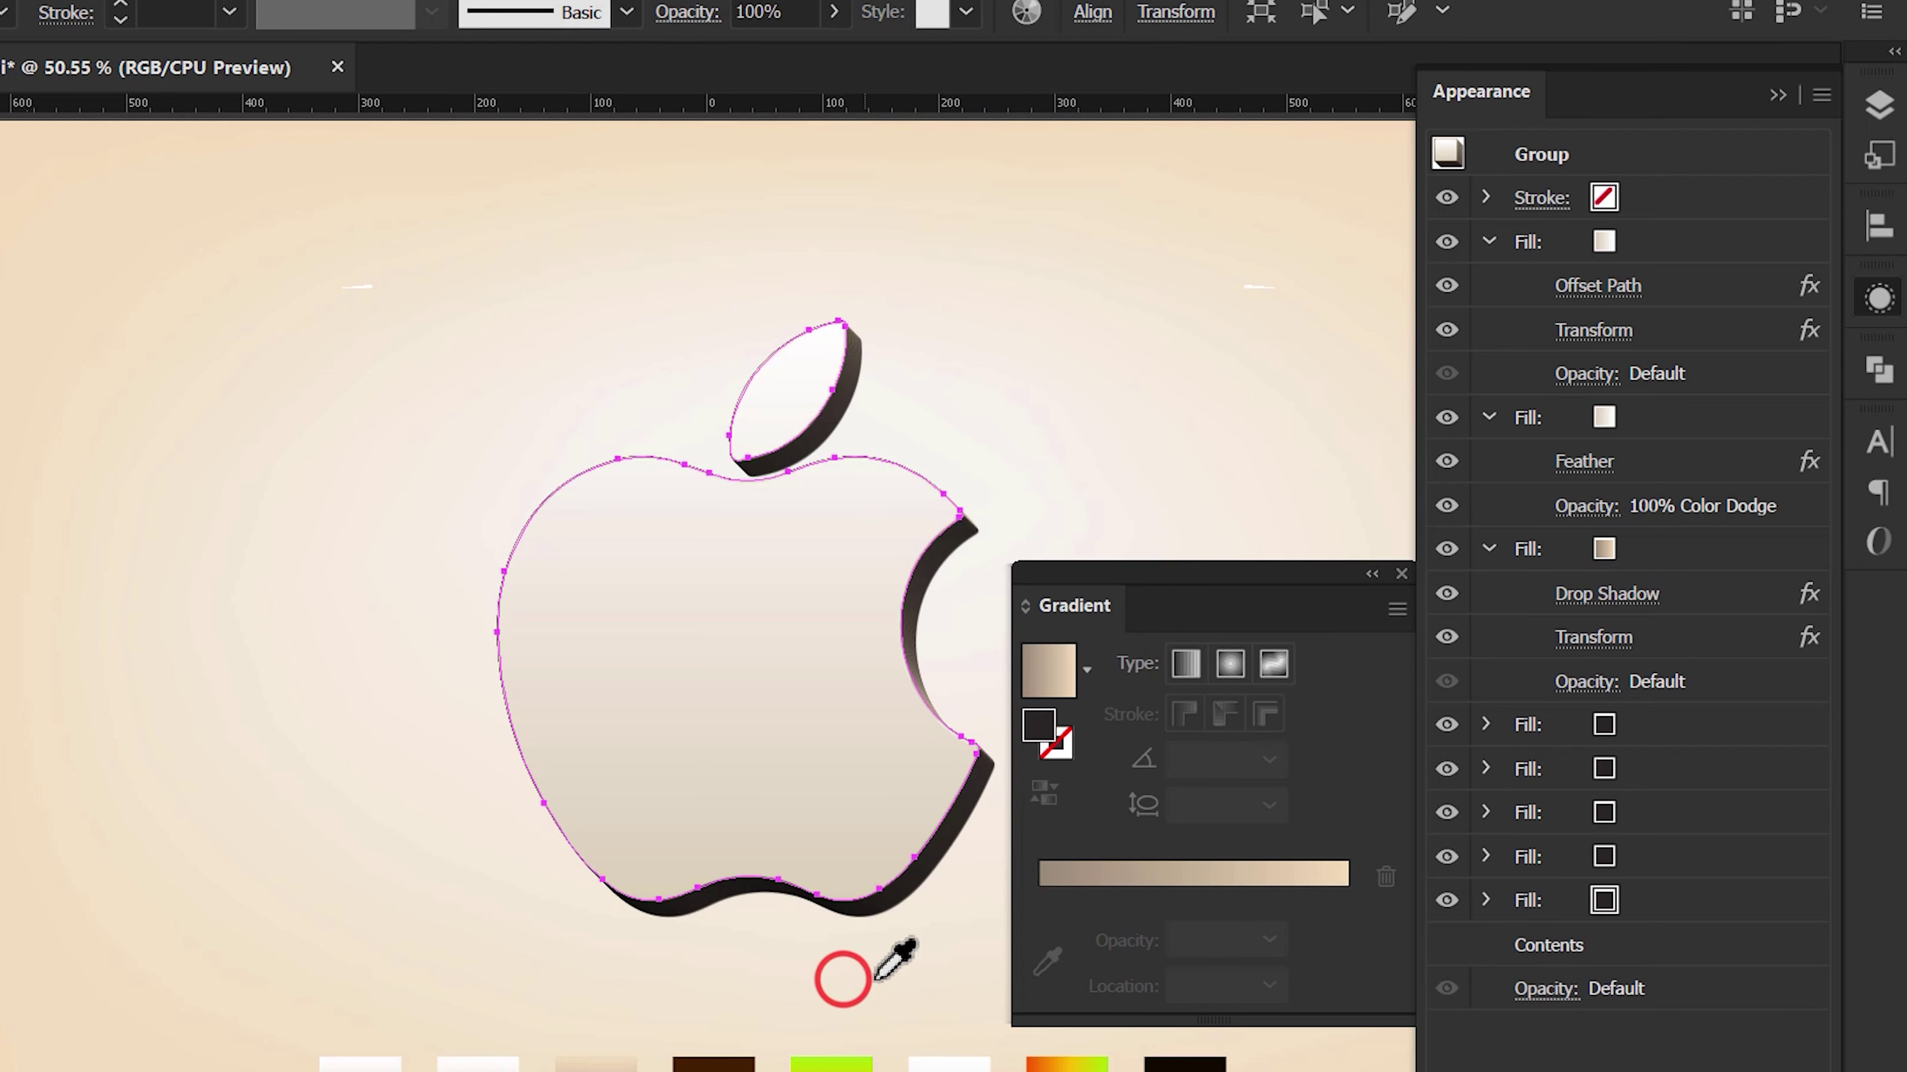
pyautogui.click(1700, 715)
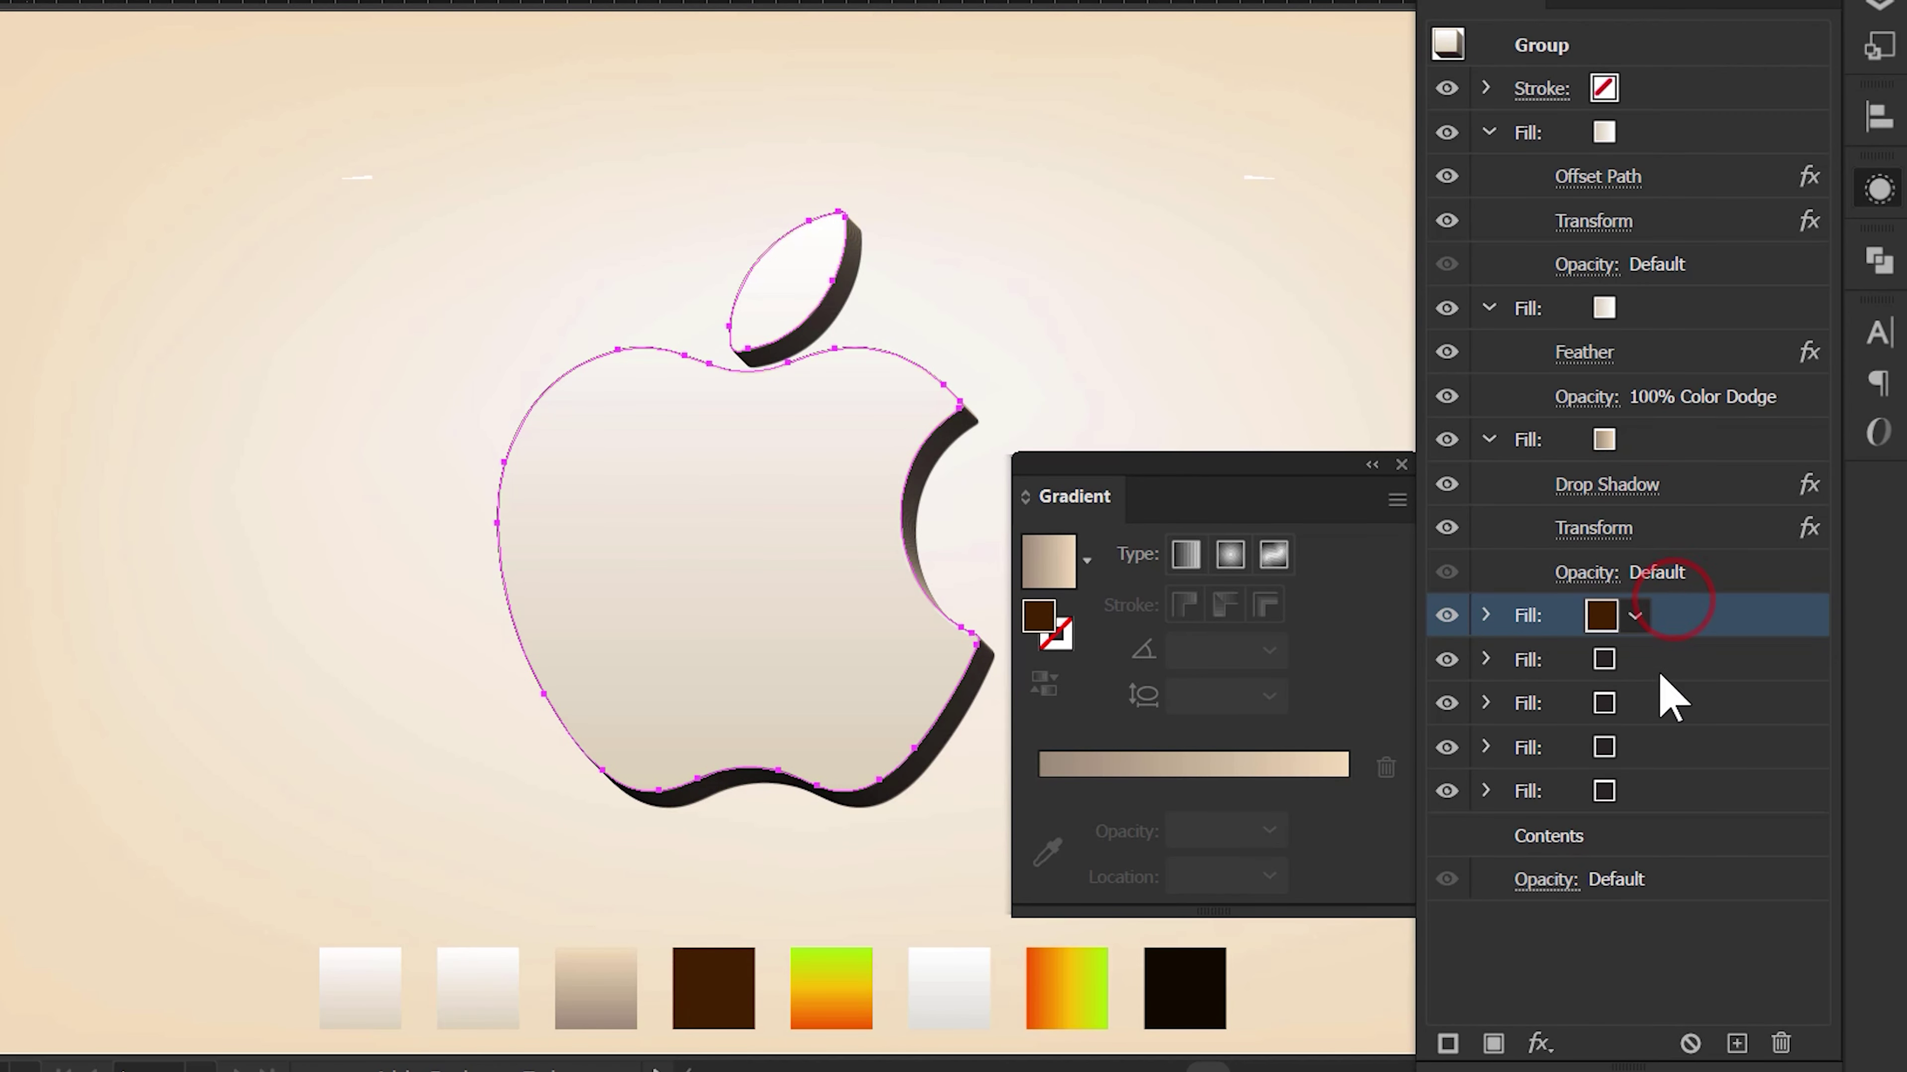
# - Add an Offset Path effect with Round joins to the brown fill
pyautogui.click(1484, 620)
pyautogui.click(1538, 1044)
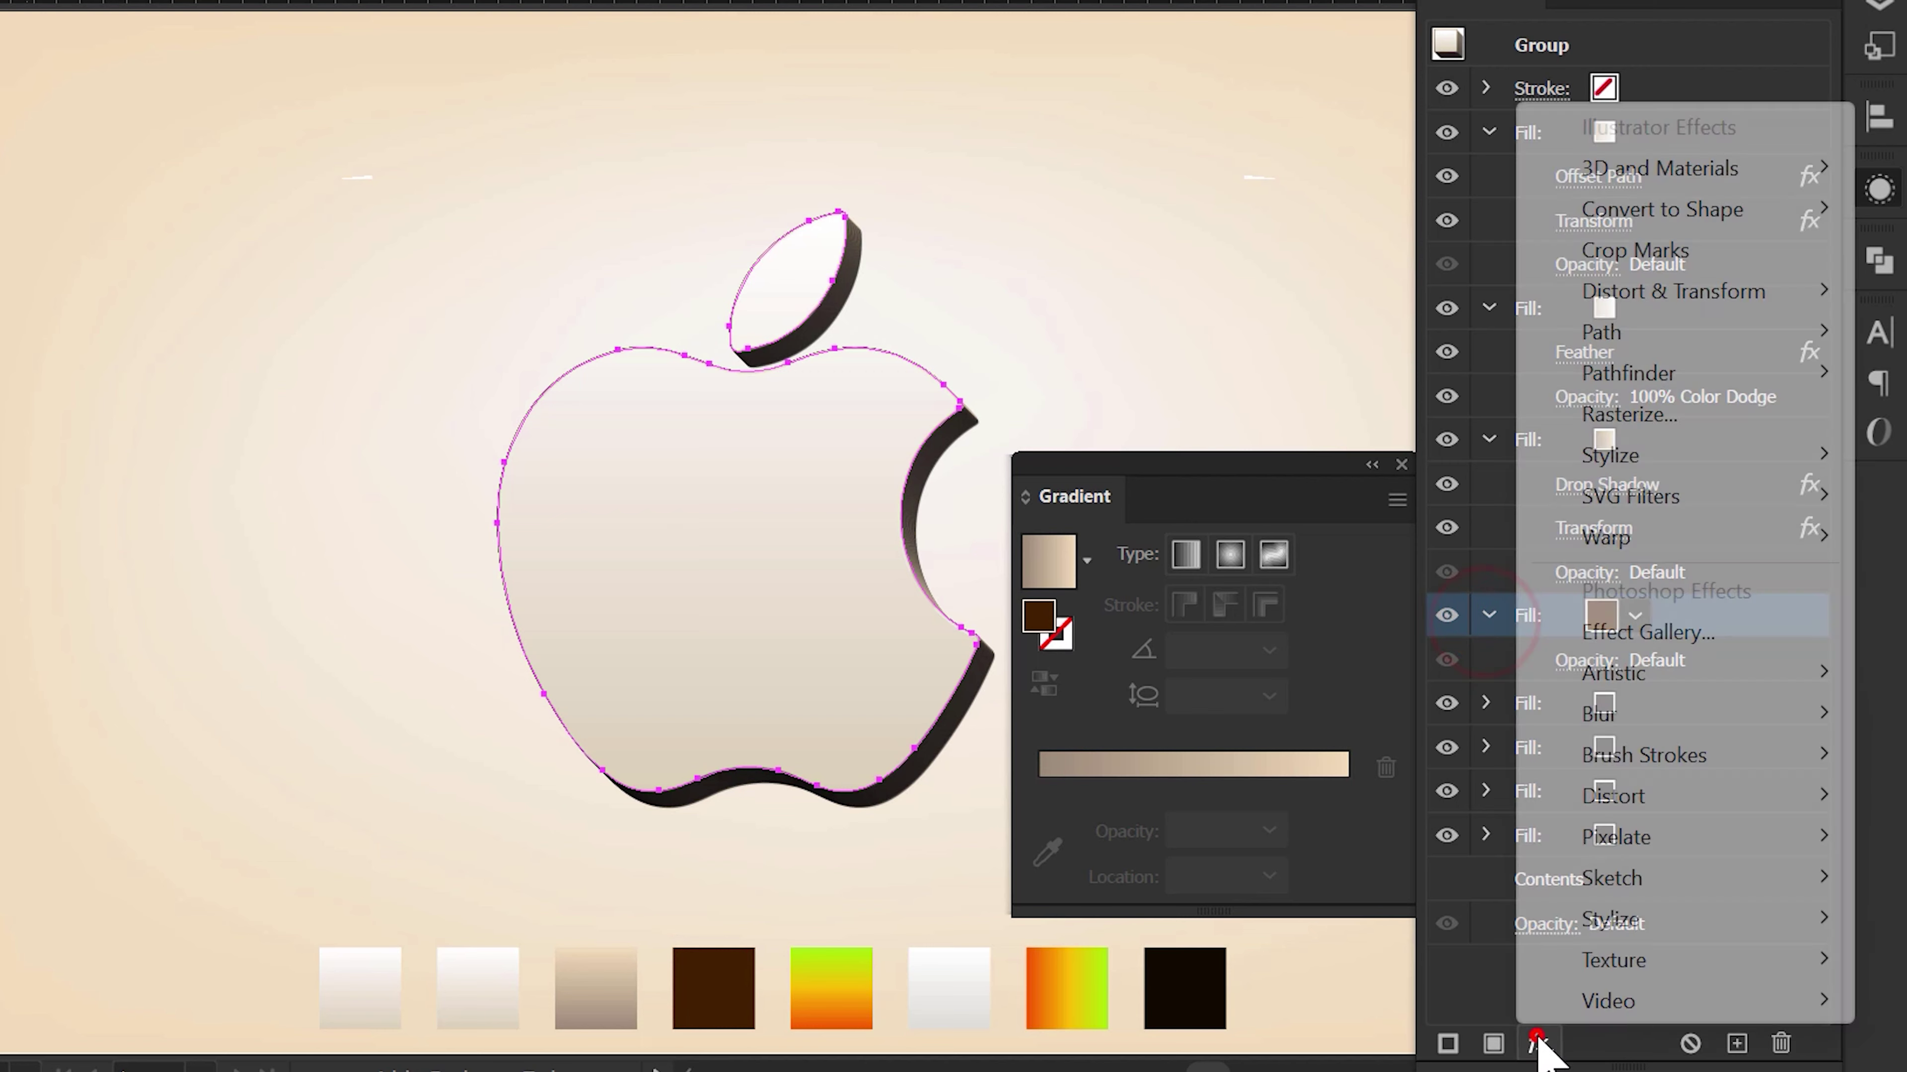
pyautogui.click(1603, 330)
pyautogui.click(1449, 331)
pyautogui.write('6')
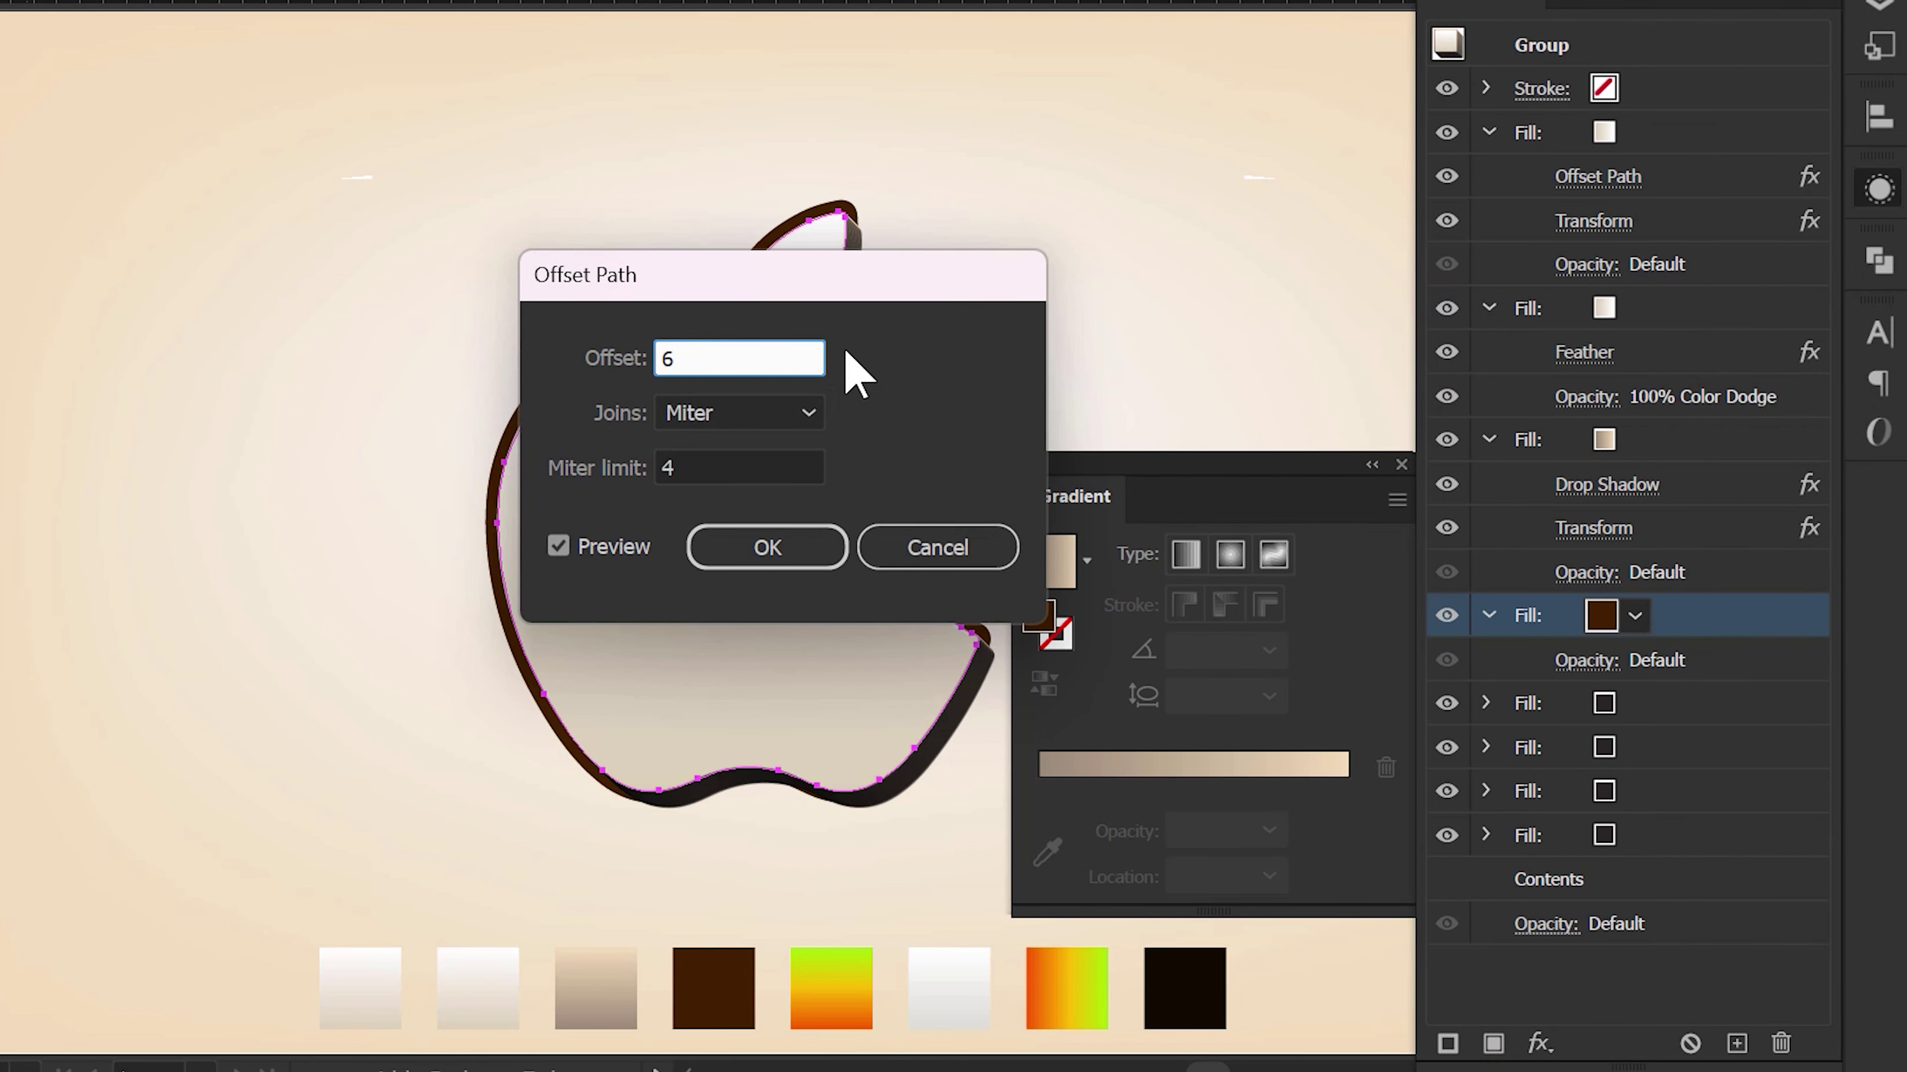
pyautogui.click(770, 412)
pyautogui.click(780, 490)
pyautogui.click(771, 540)
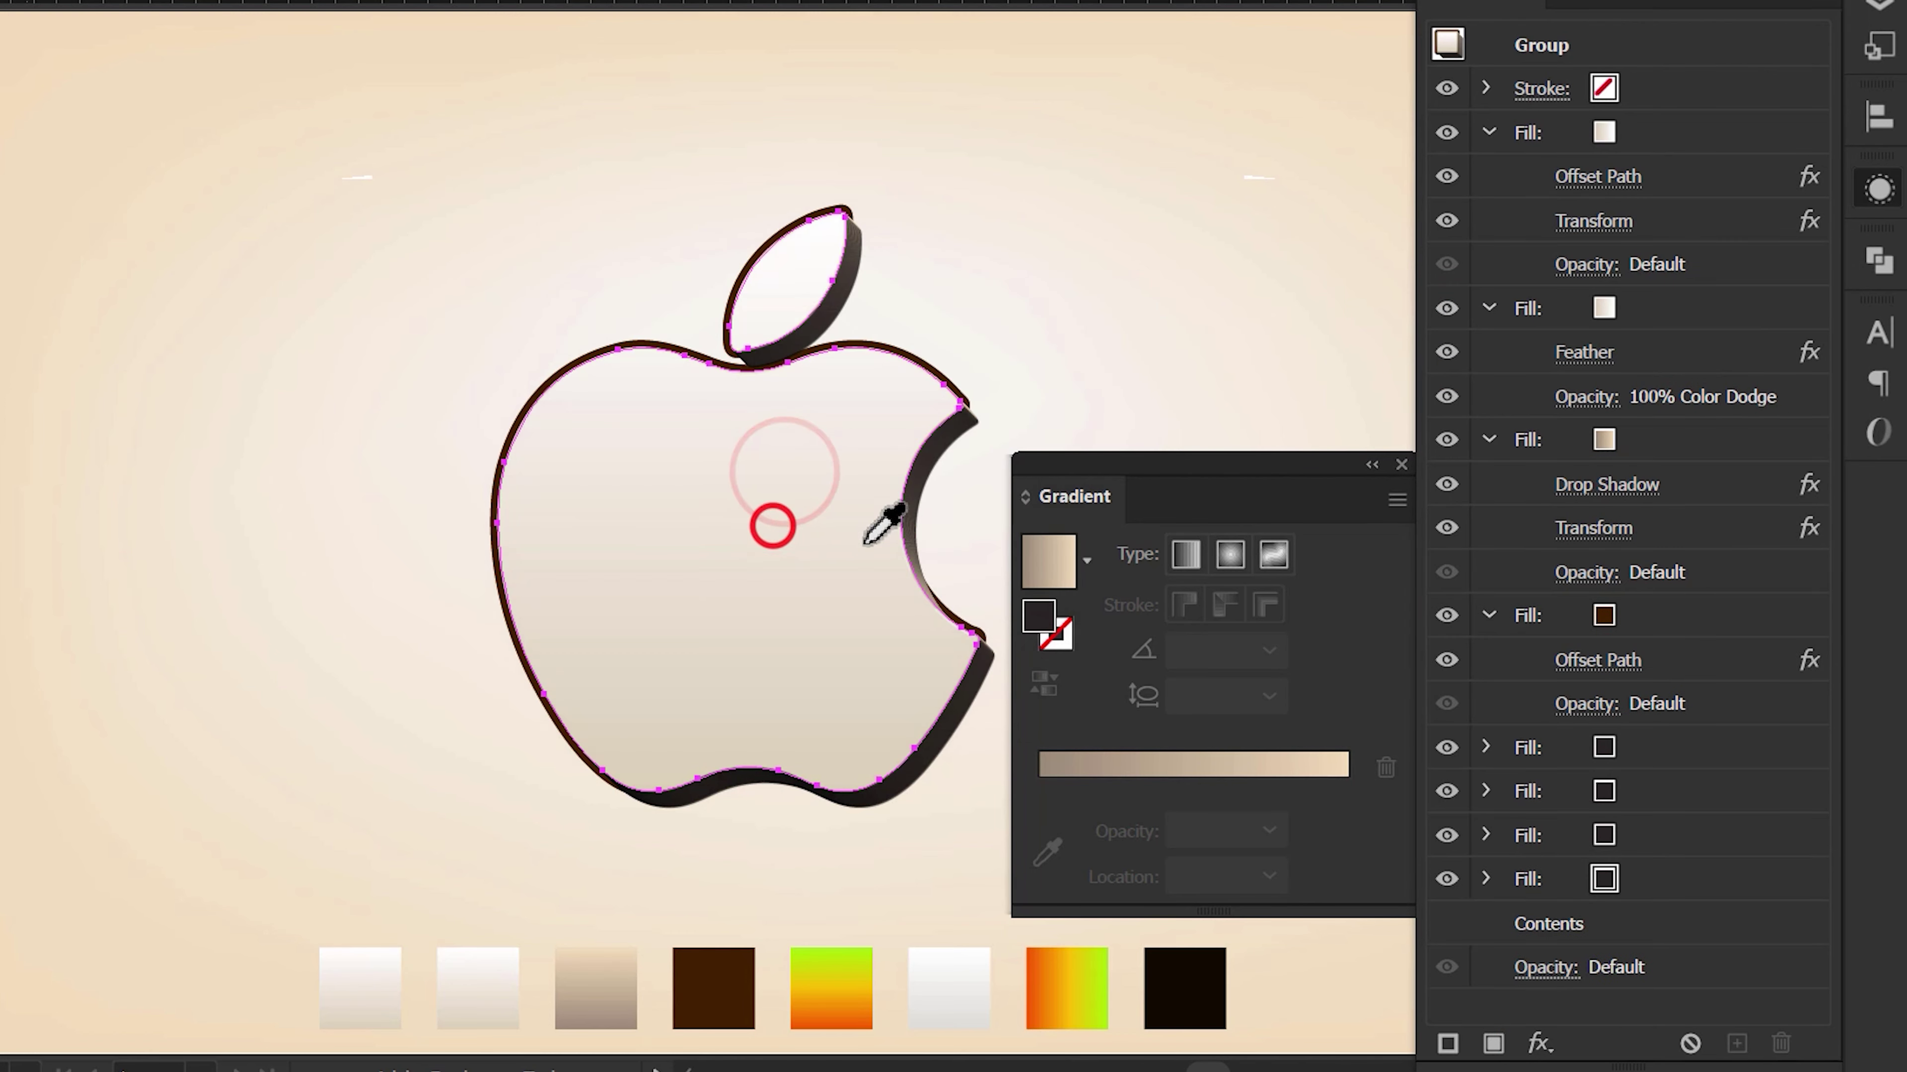
# - Add a Transform effect moving the brown fill 14 px horizontally and 18 px vertically
pyautogui.click(1665, 614)
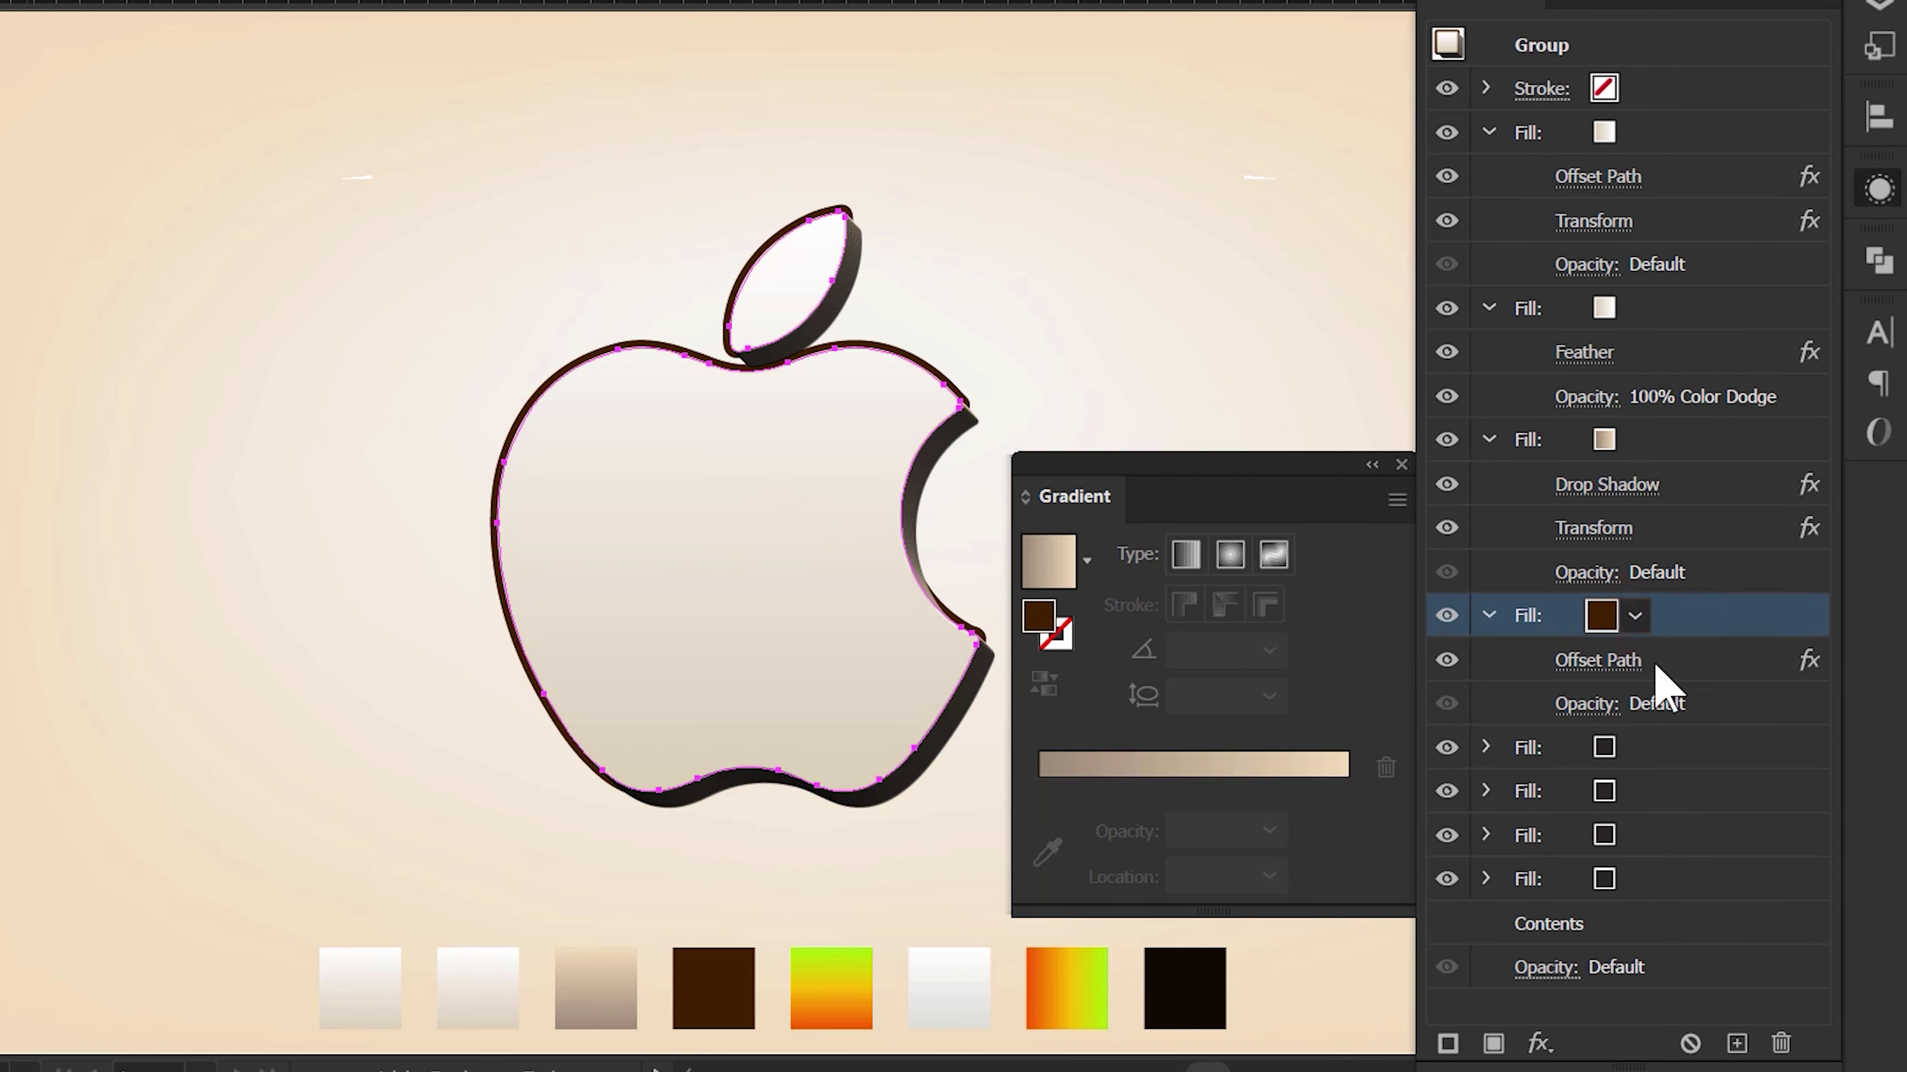
pyautogui.click(1552, 1040)
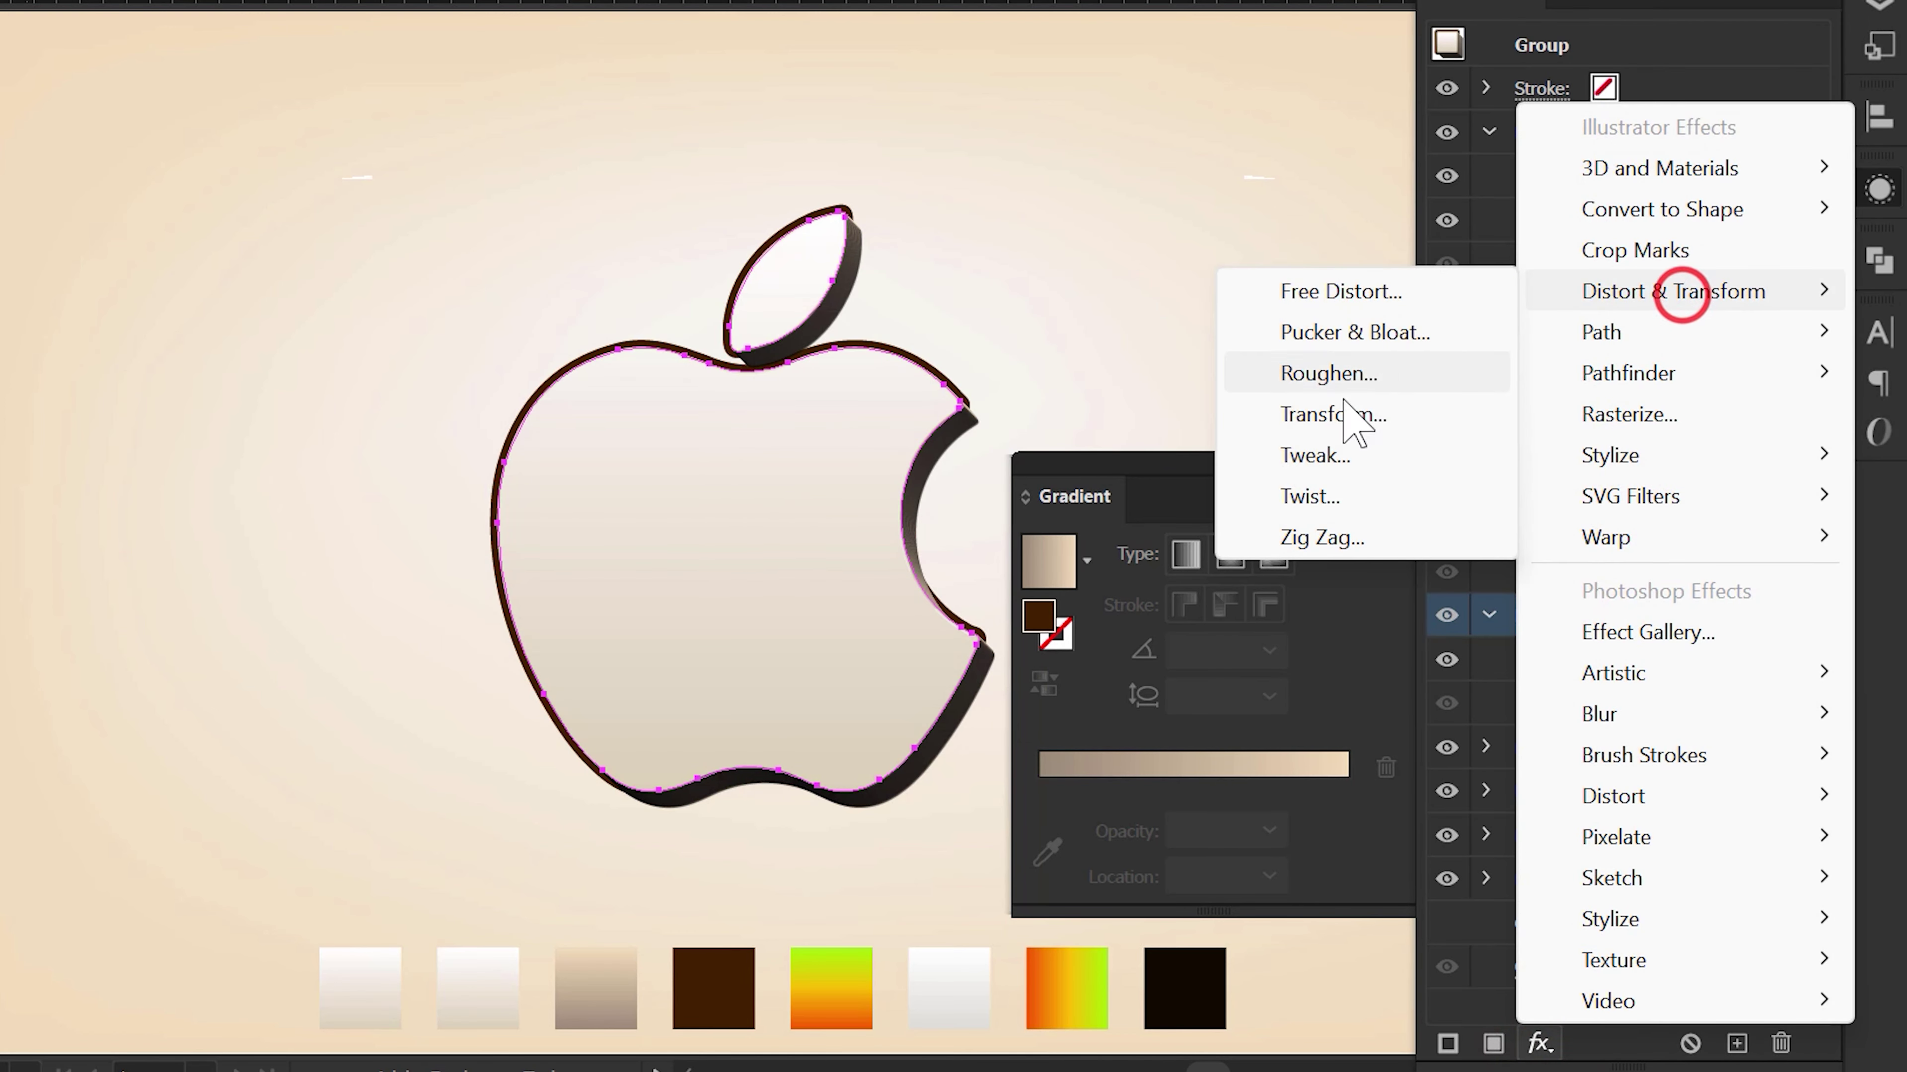
pyautogui.click(1338, 417)
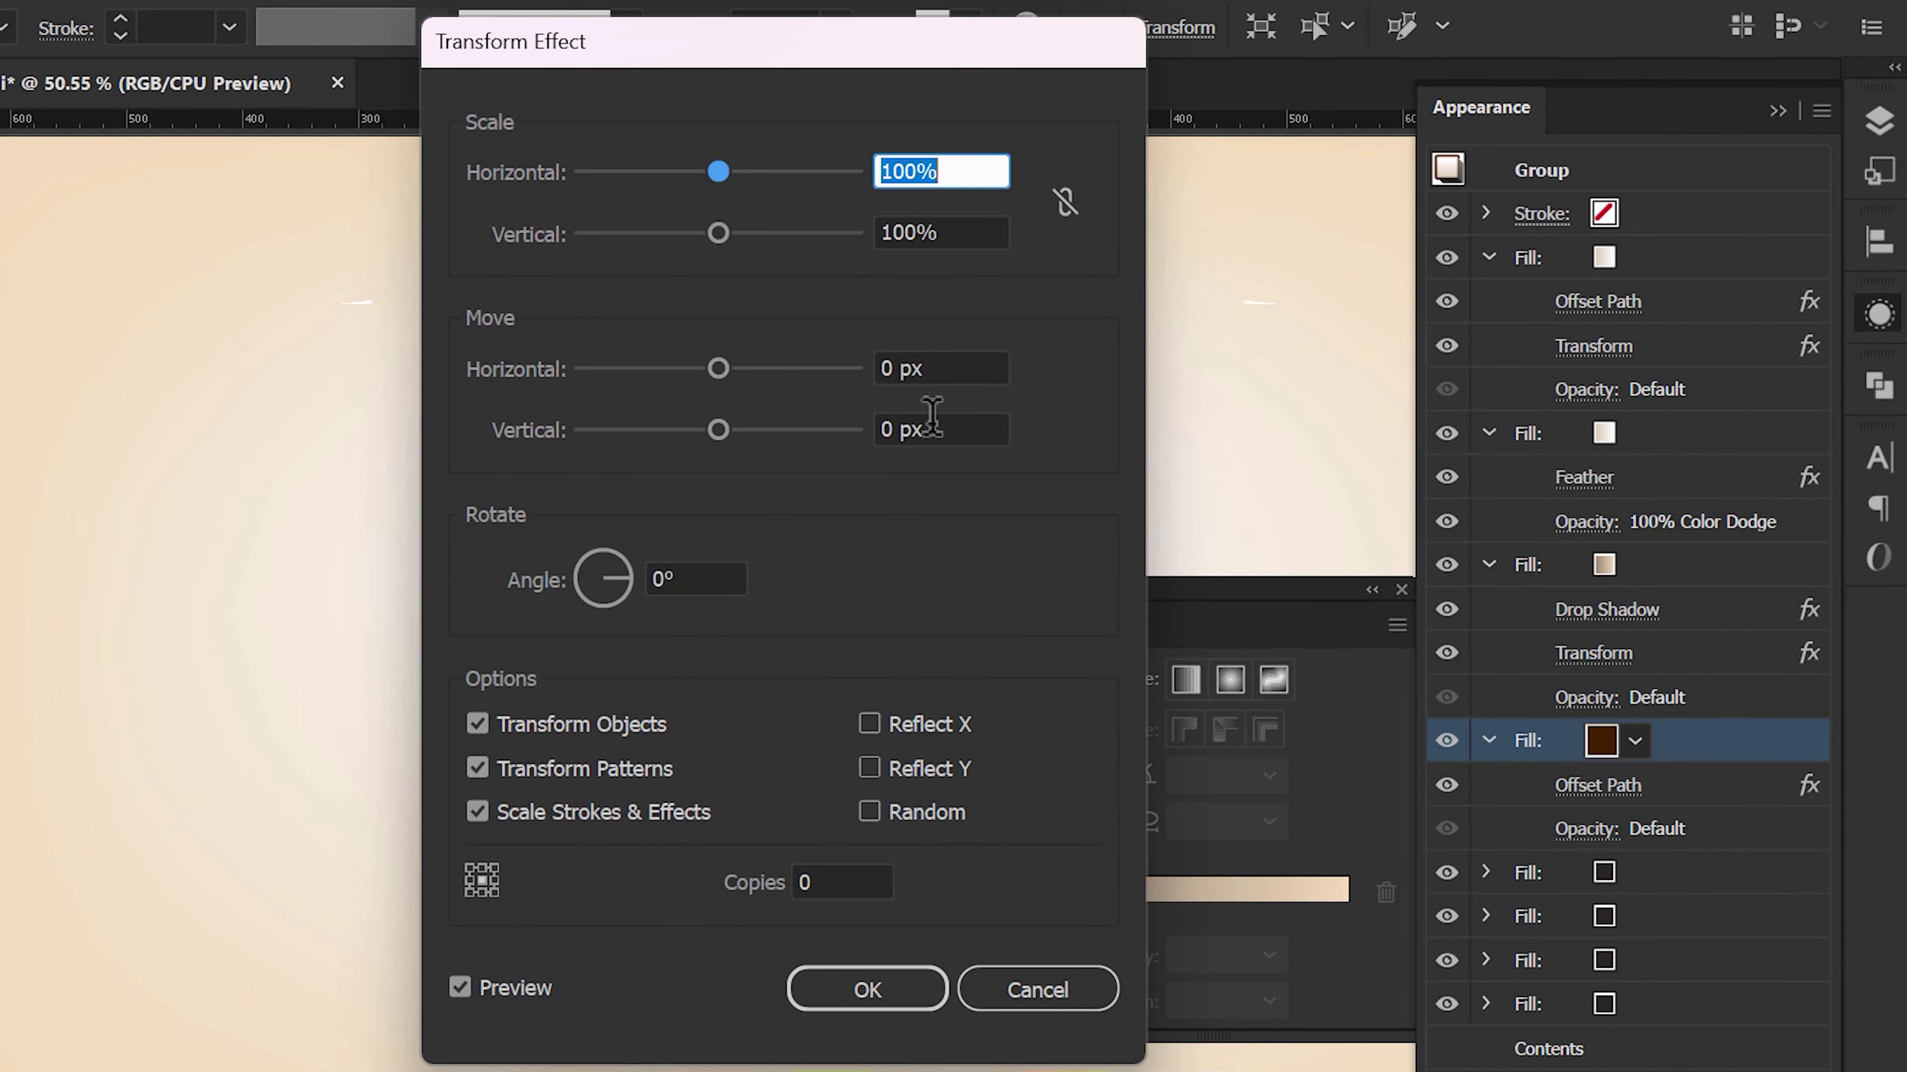
pyautogui.click(931, 429)
pyautogui.click(941, 368)
pyautogui.write('14')
pyautogui.press('Tab')
pyautogui.write('18')
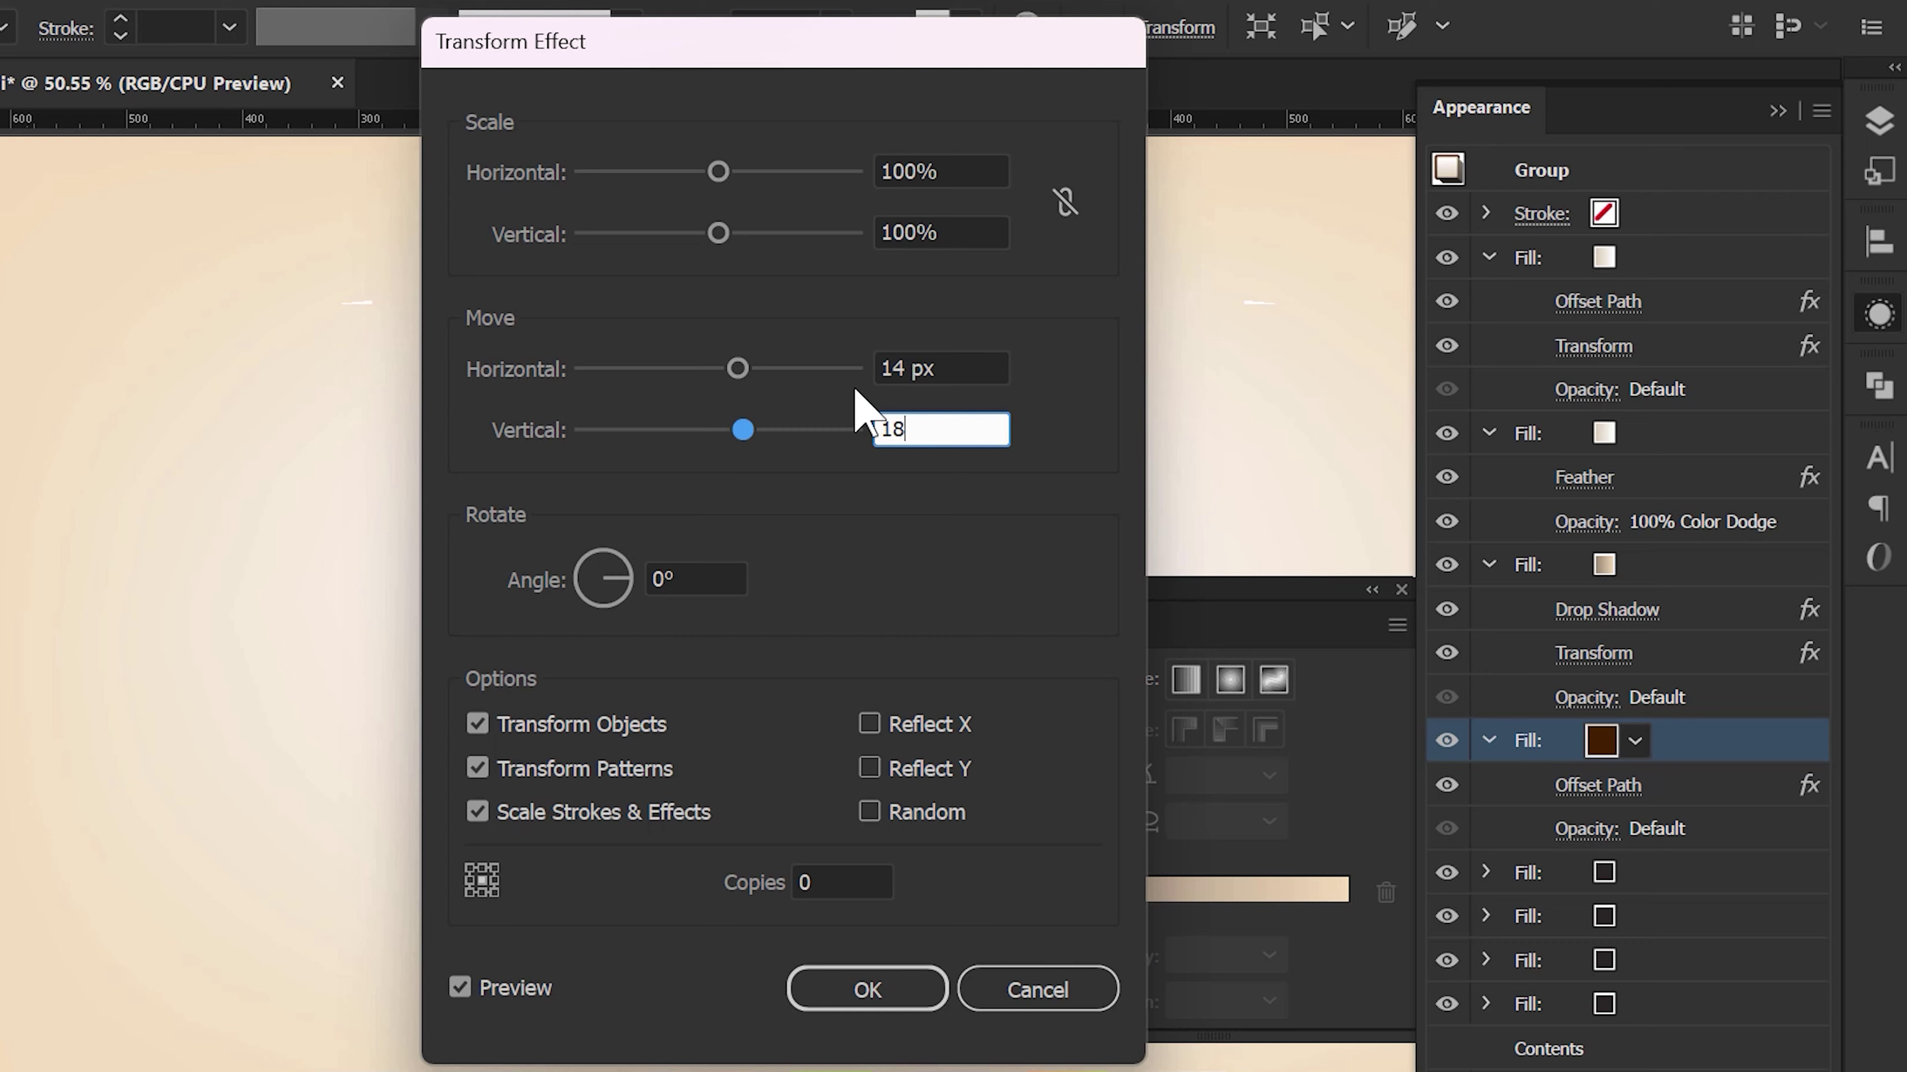
pyautogui.click(908, 988)
# - Blur the brown shadow fill with a 2.5 px Gaussian Blur
pyautogui.click(1723, 740)
pyautogui.click(1537, 1046)
pyautogui.moveTo(1601, 718)
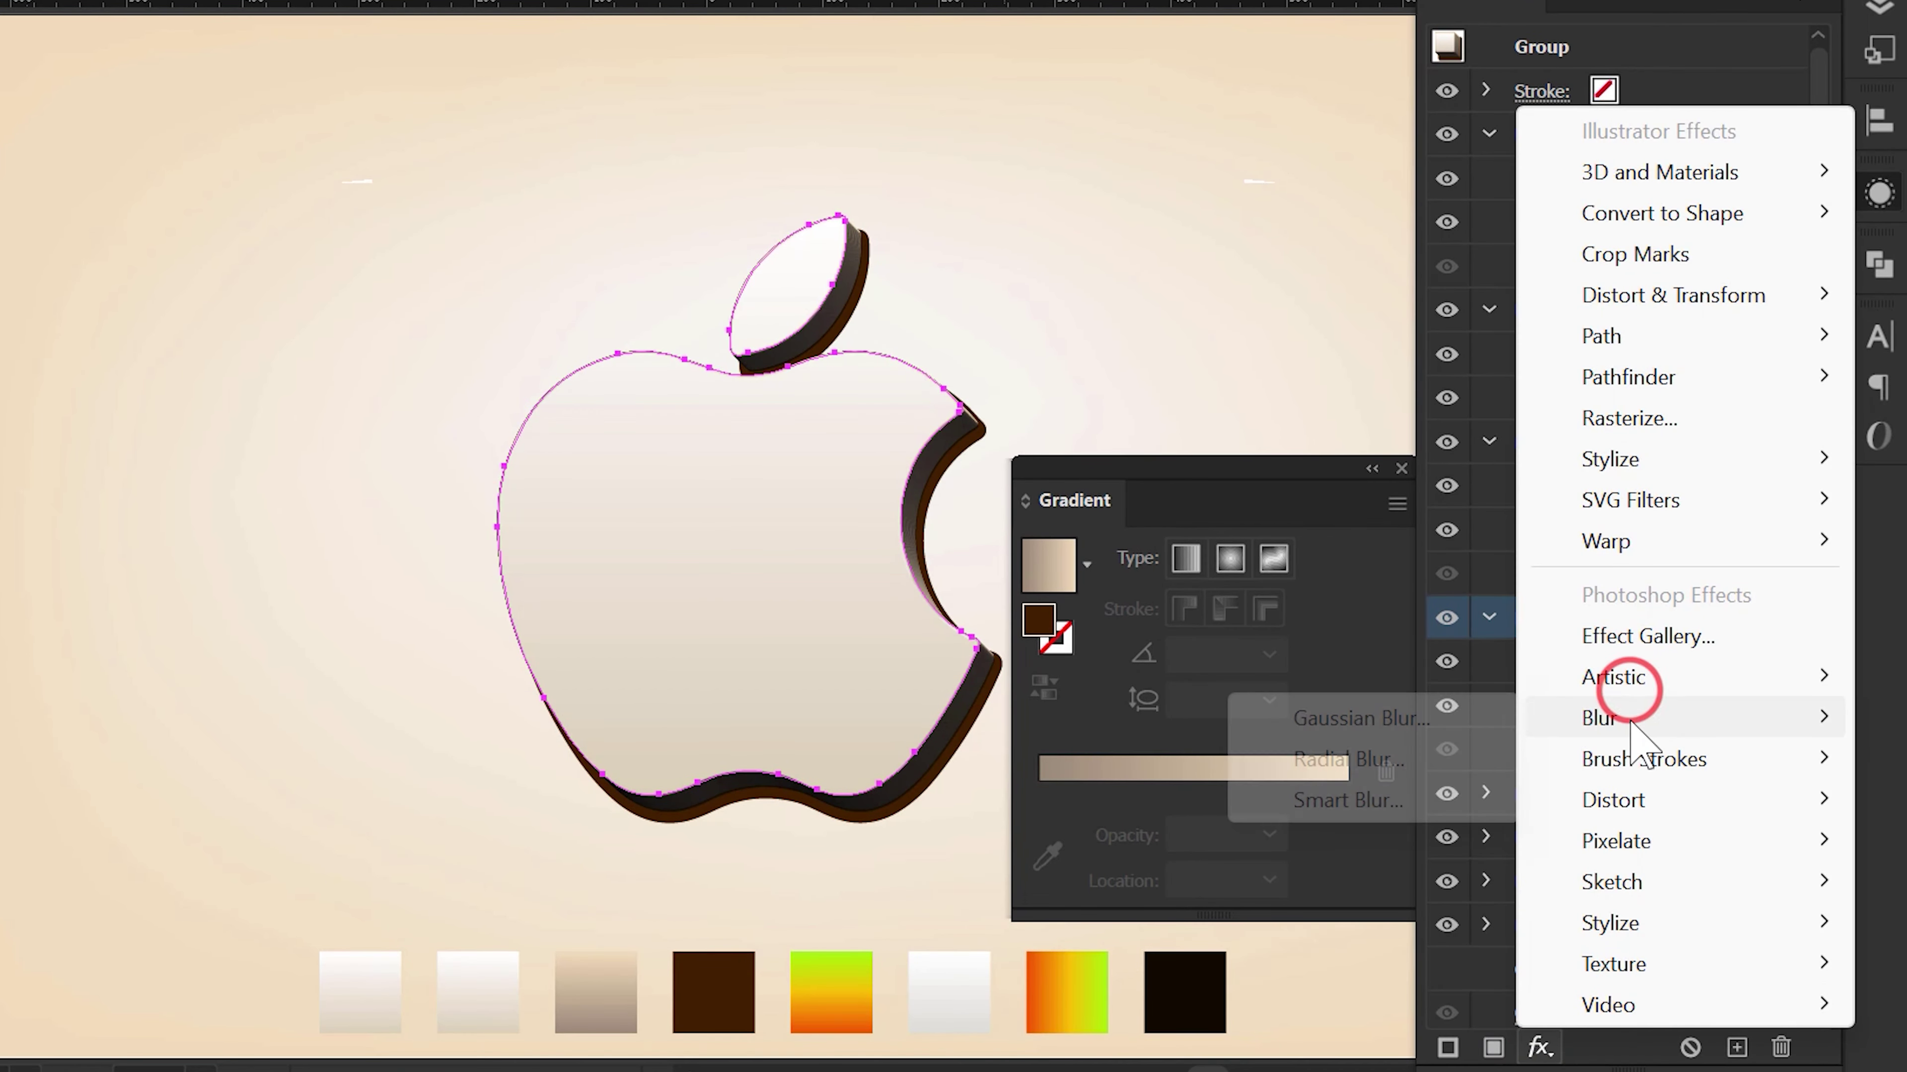
pyautogui.click(1437, 731)
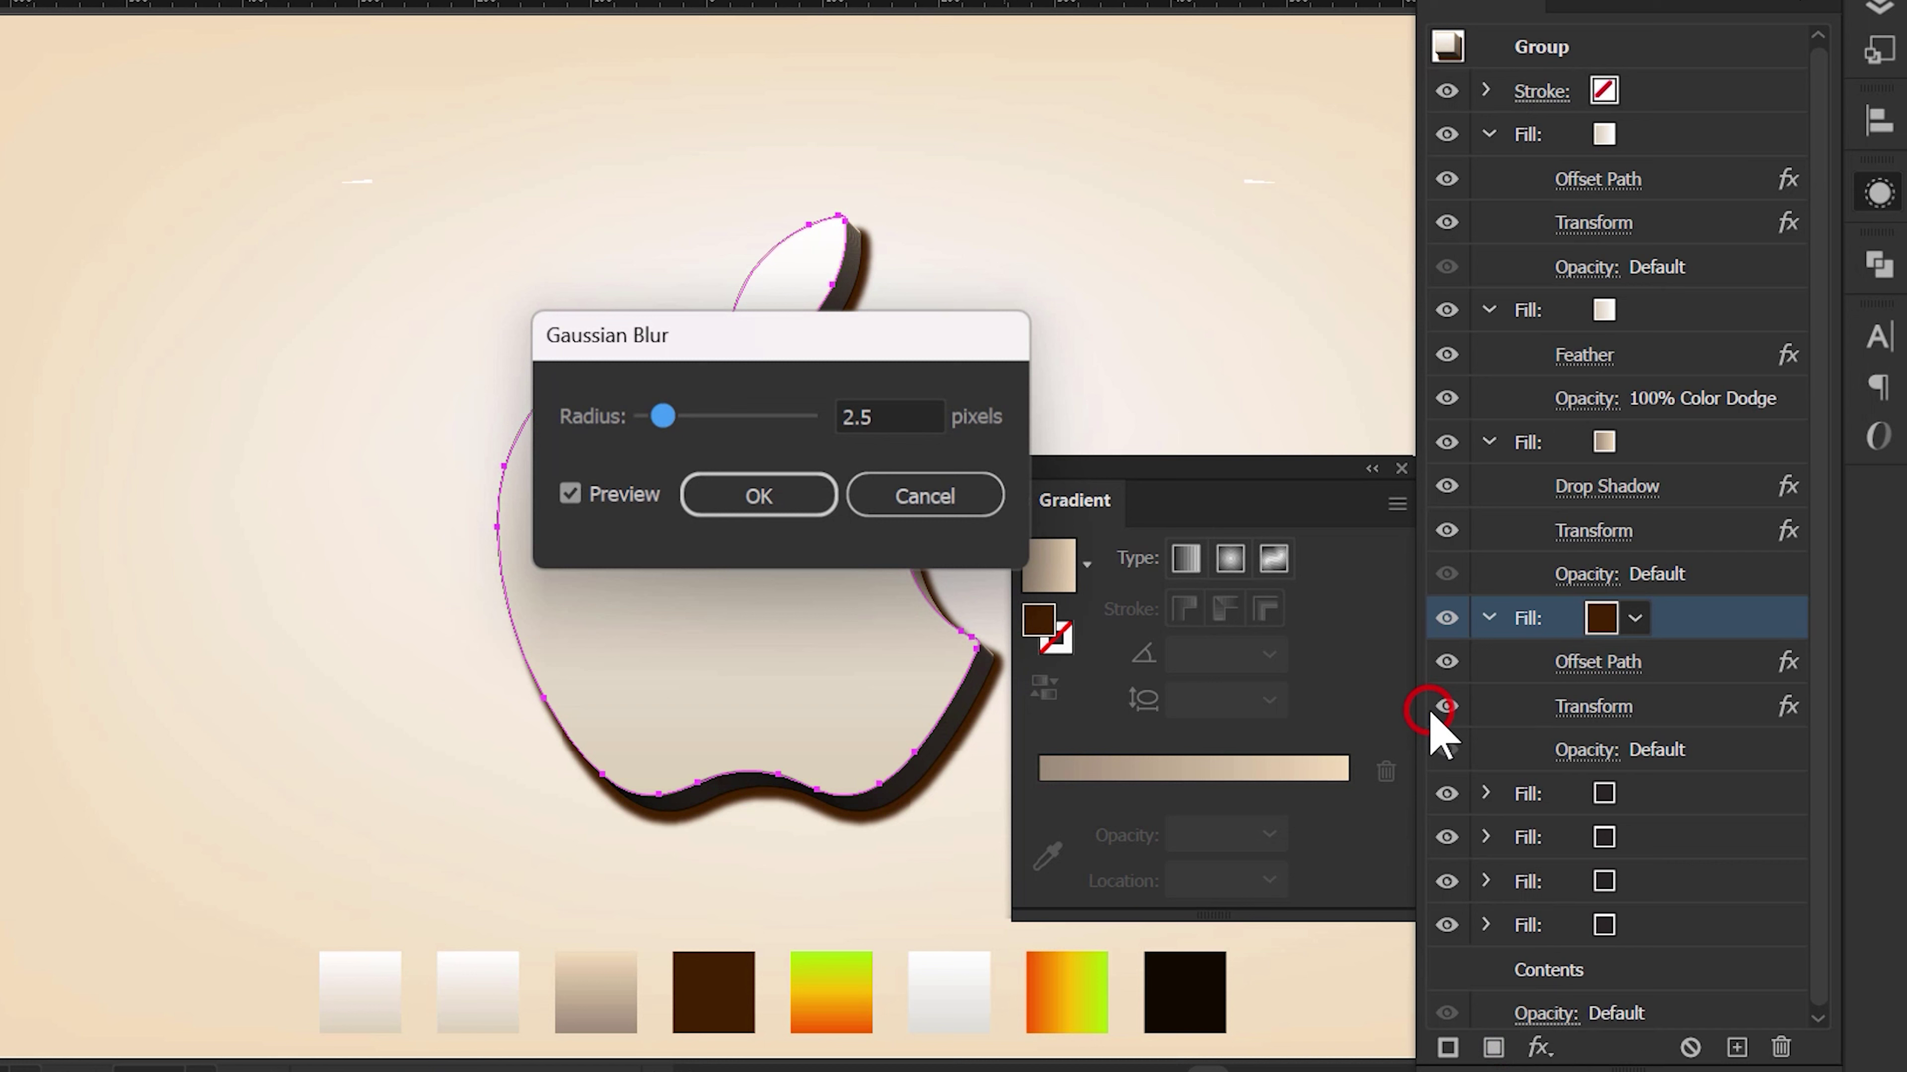
pyautogui.click(884, 413)
pyautogui.press('Return')
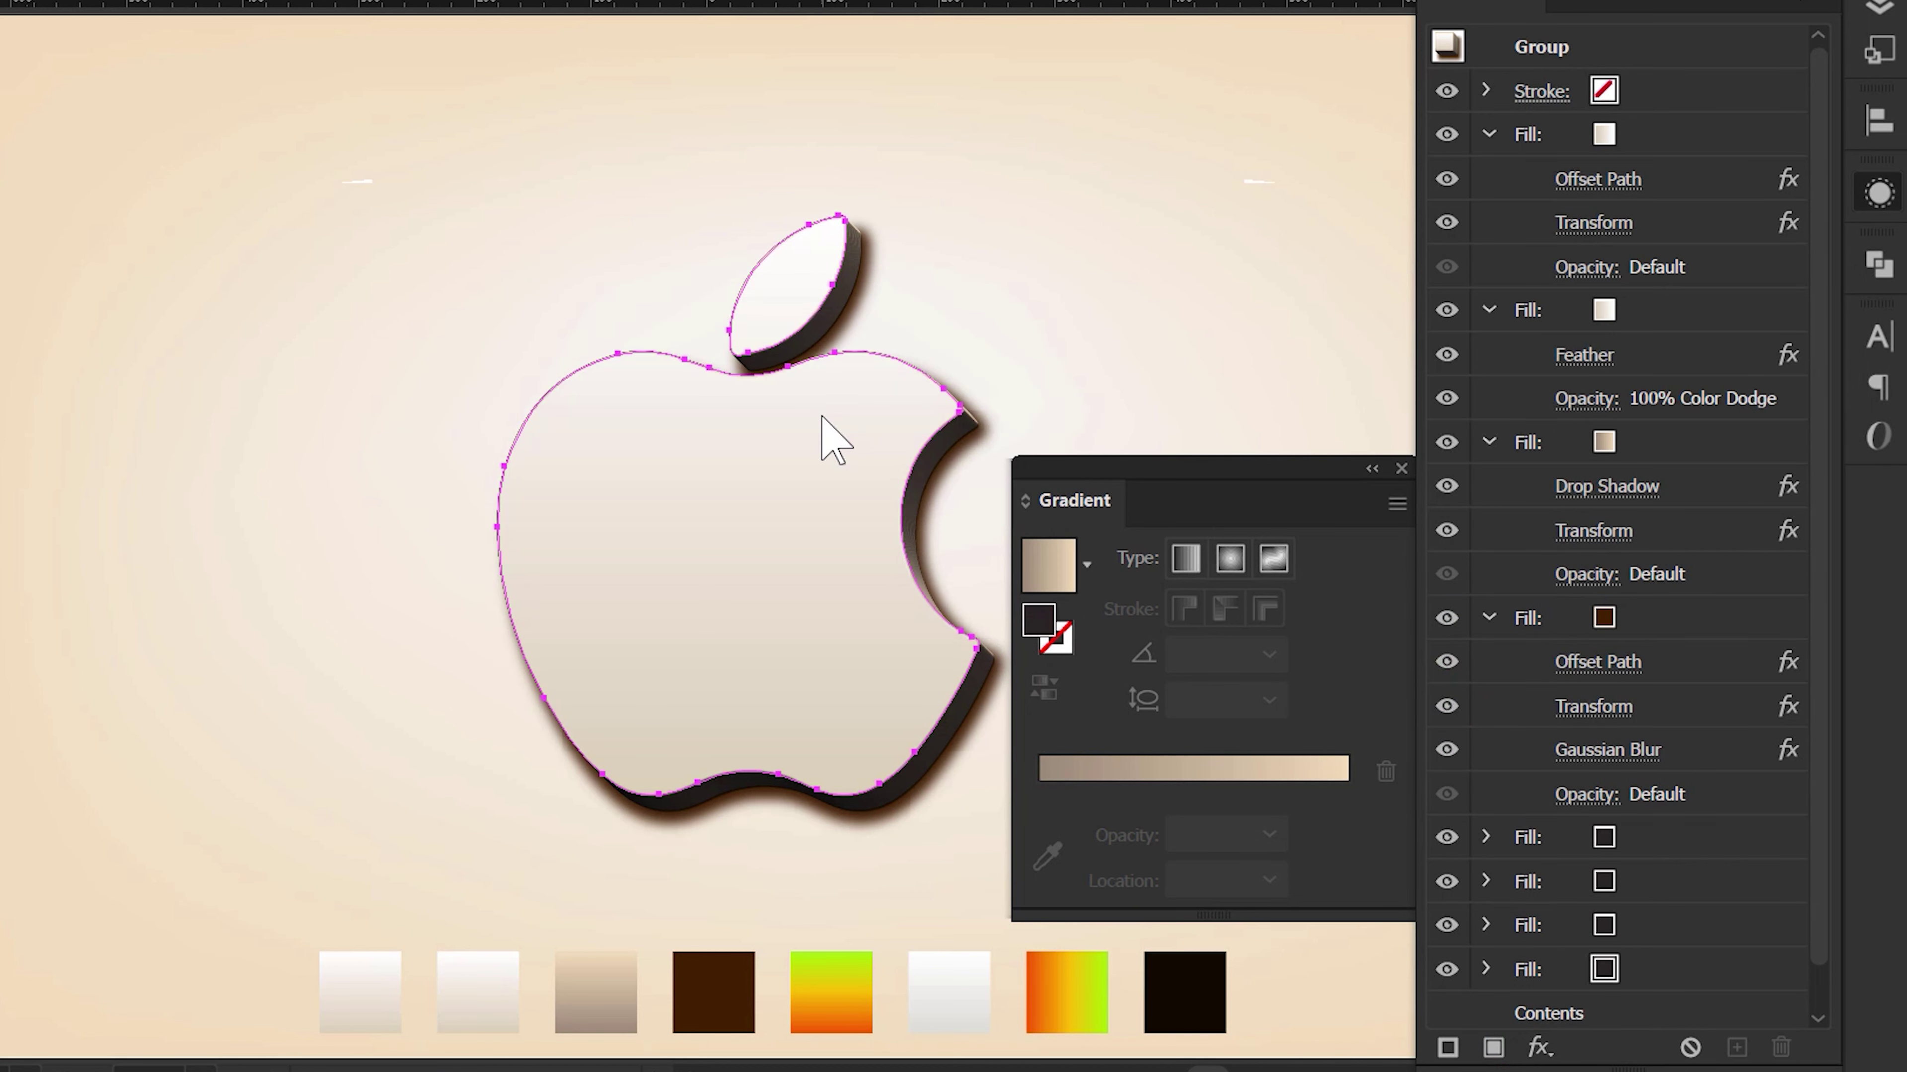
# - Set the brown shadow fill to Multiply blending at 65% opacity
pyautogui.click(1590, 789)
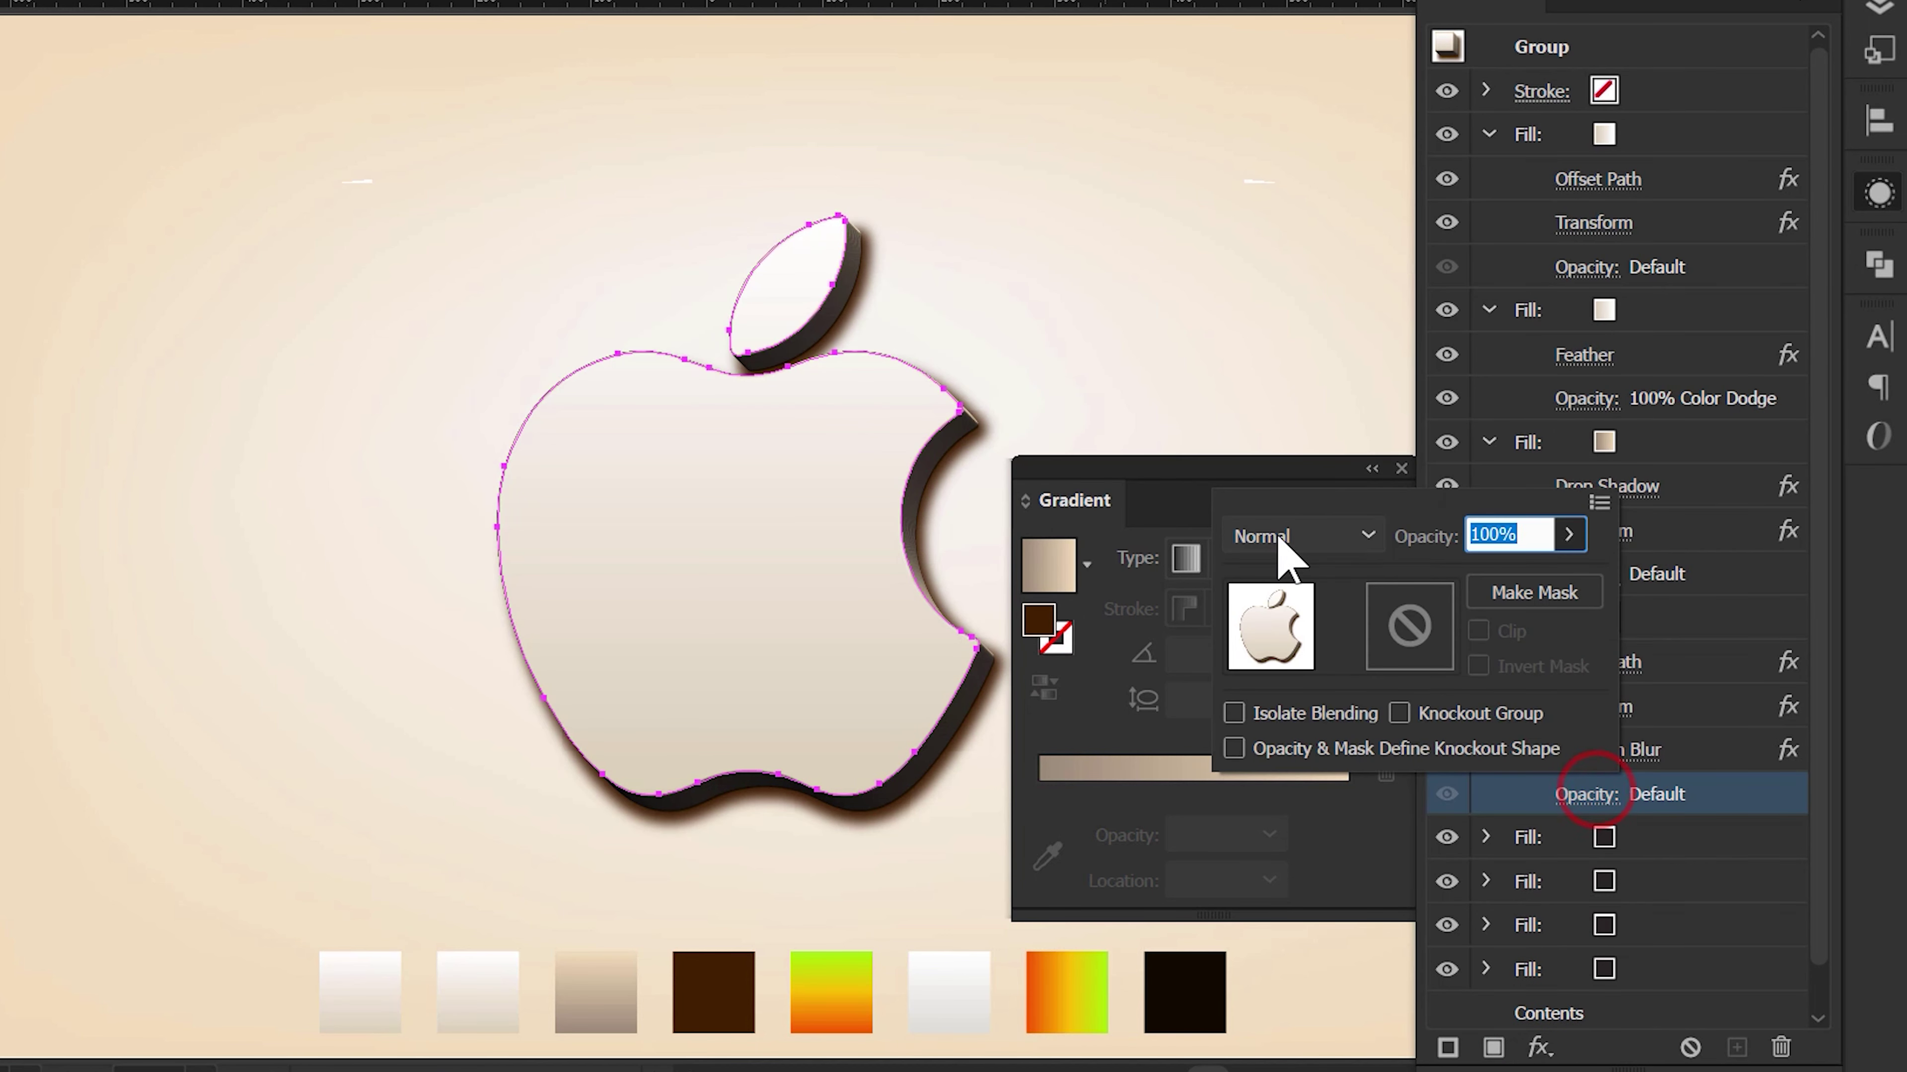
pyautogui.click(1276, 539)
pyautogui.click(1300, 141)
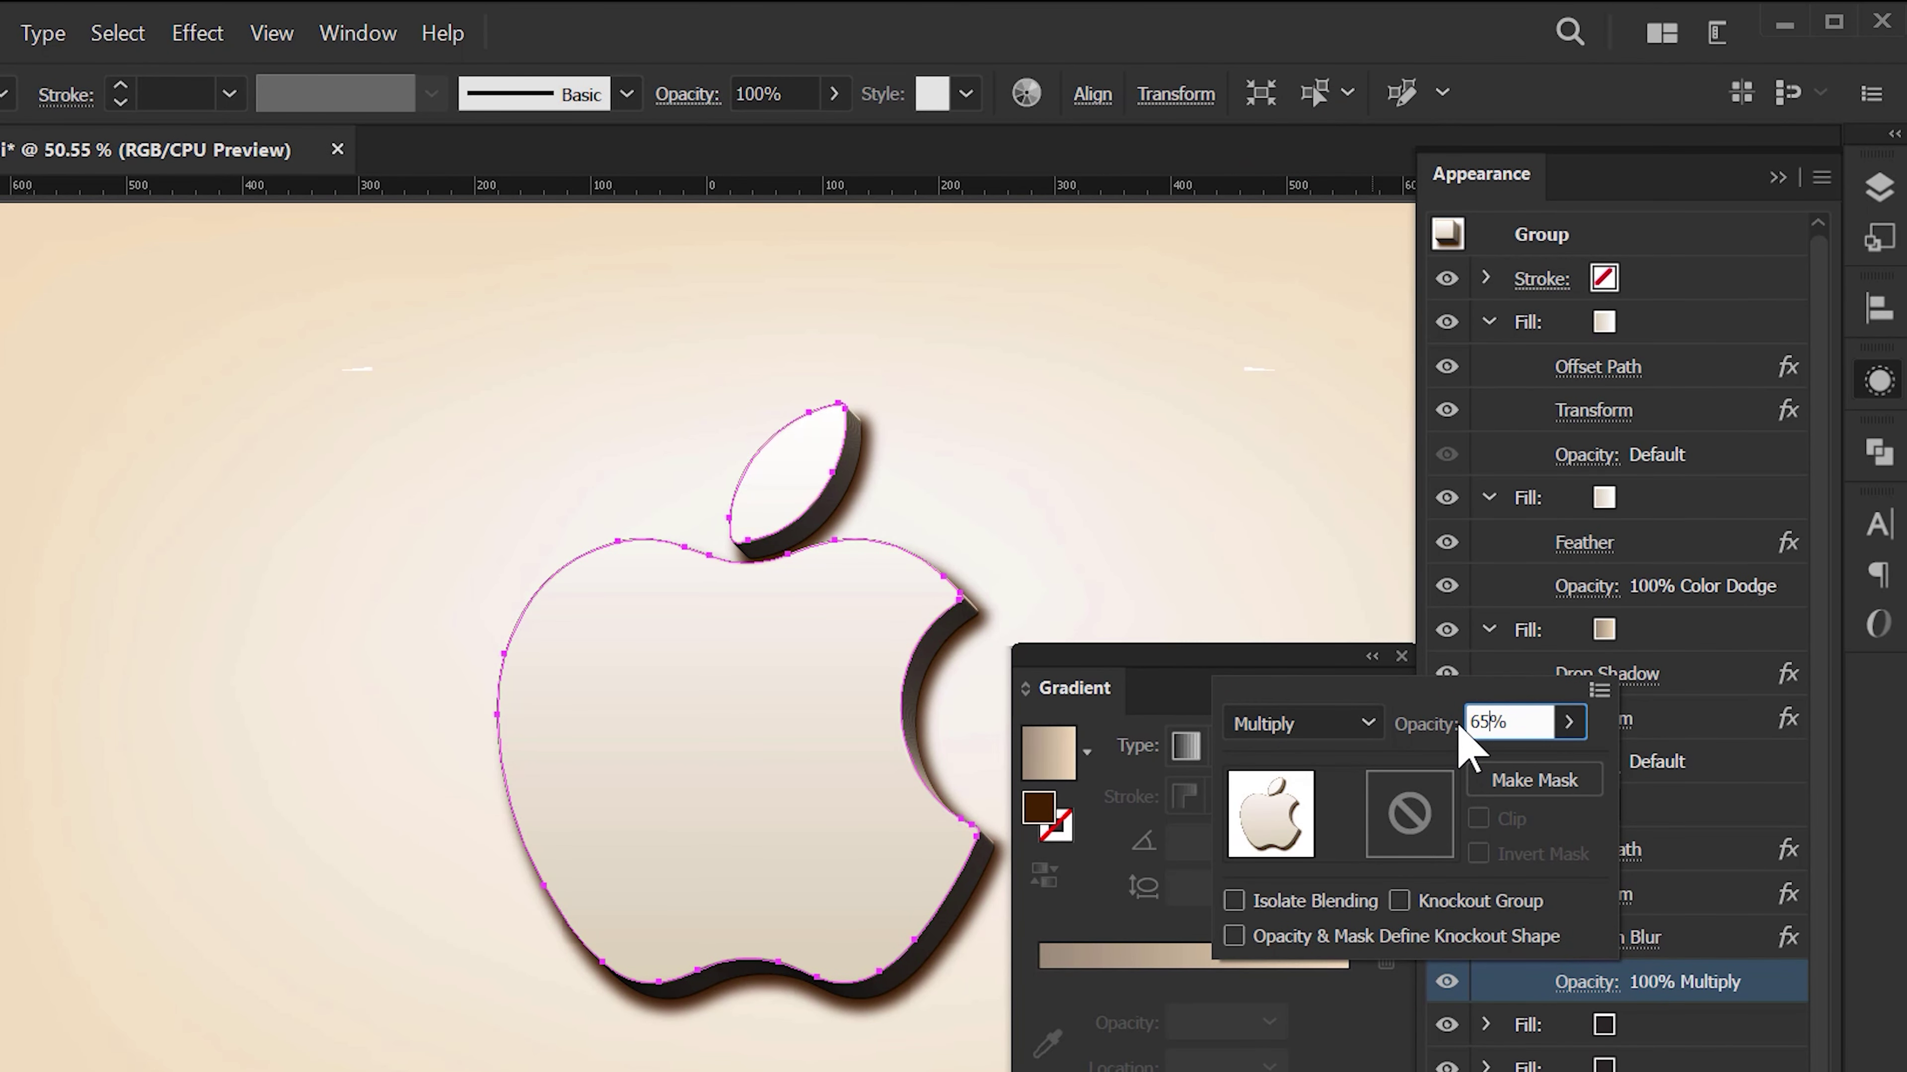
pyautogui.press('Return')
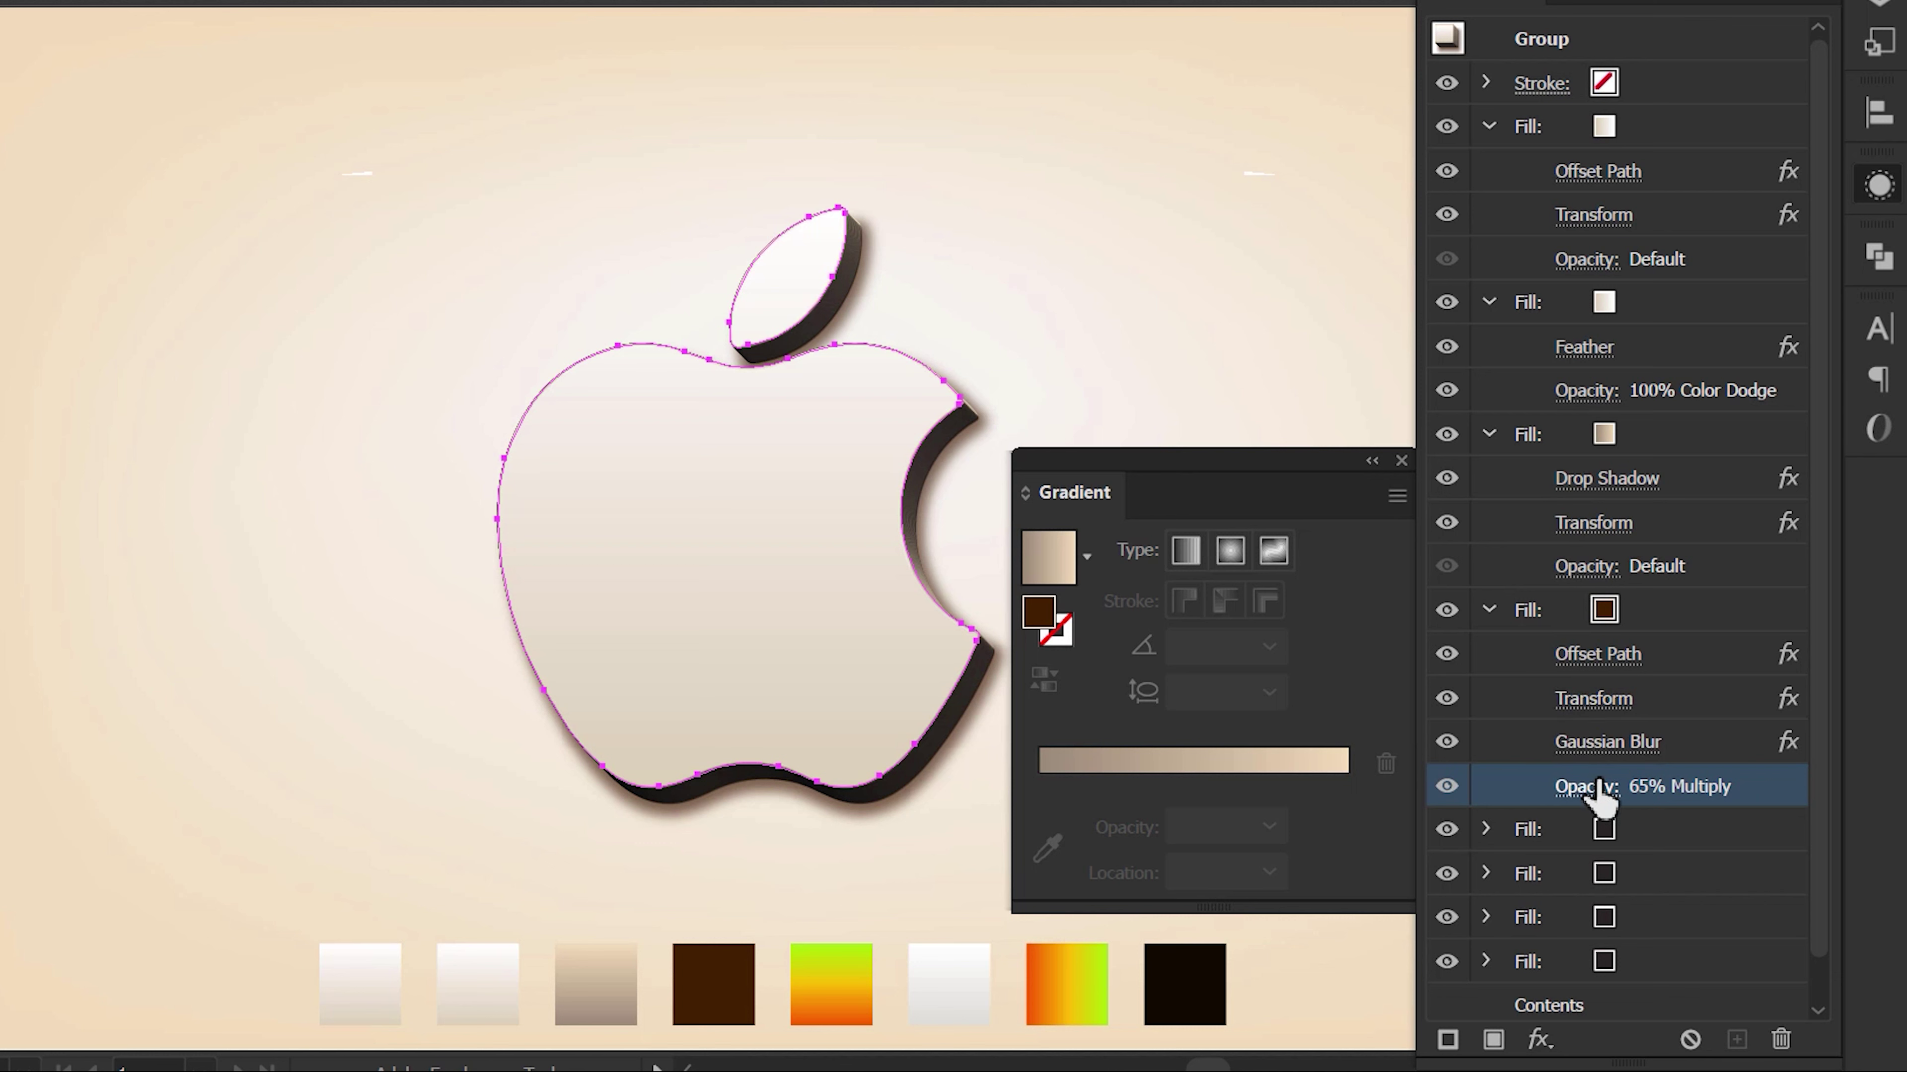
pyautogui.click(1633, 838)
# - Apply the orange-to-green gradient swatch to the fifth fill at a 90° angle
pyautogui.click(831, 977)
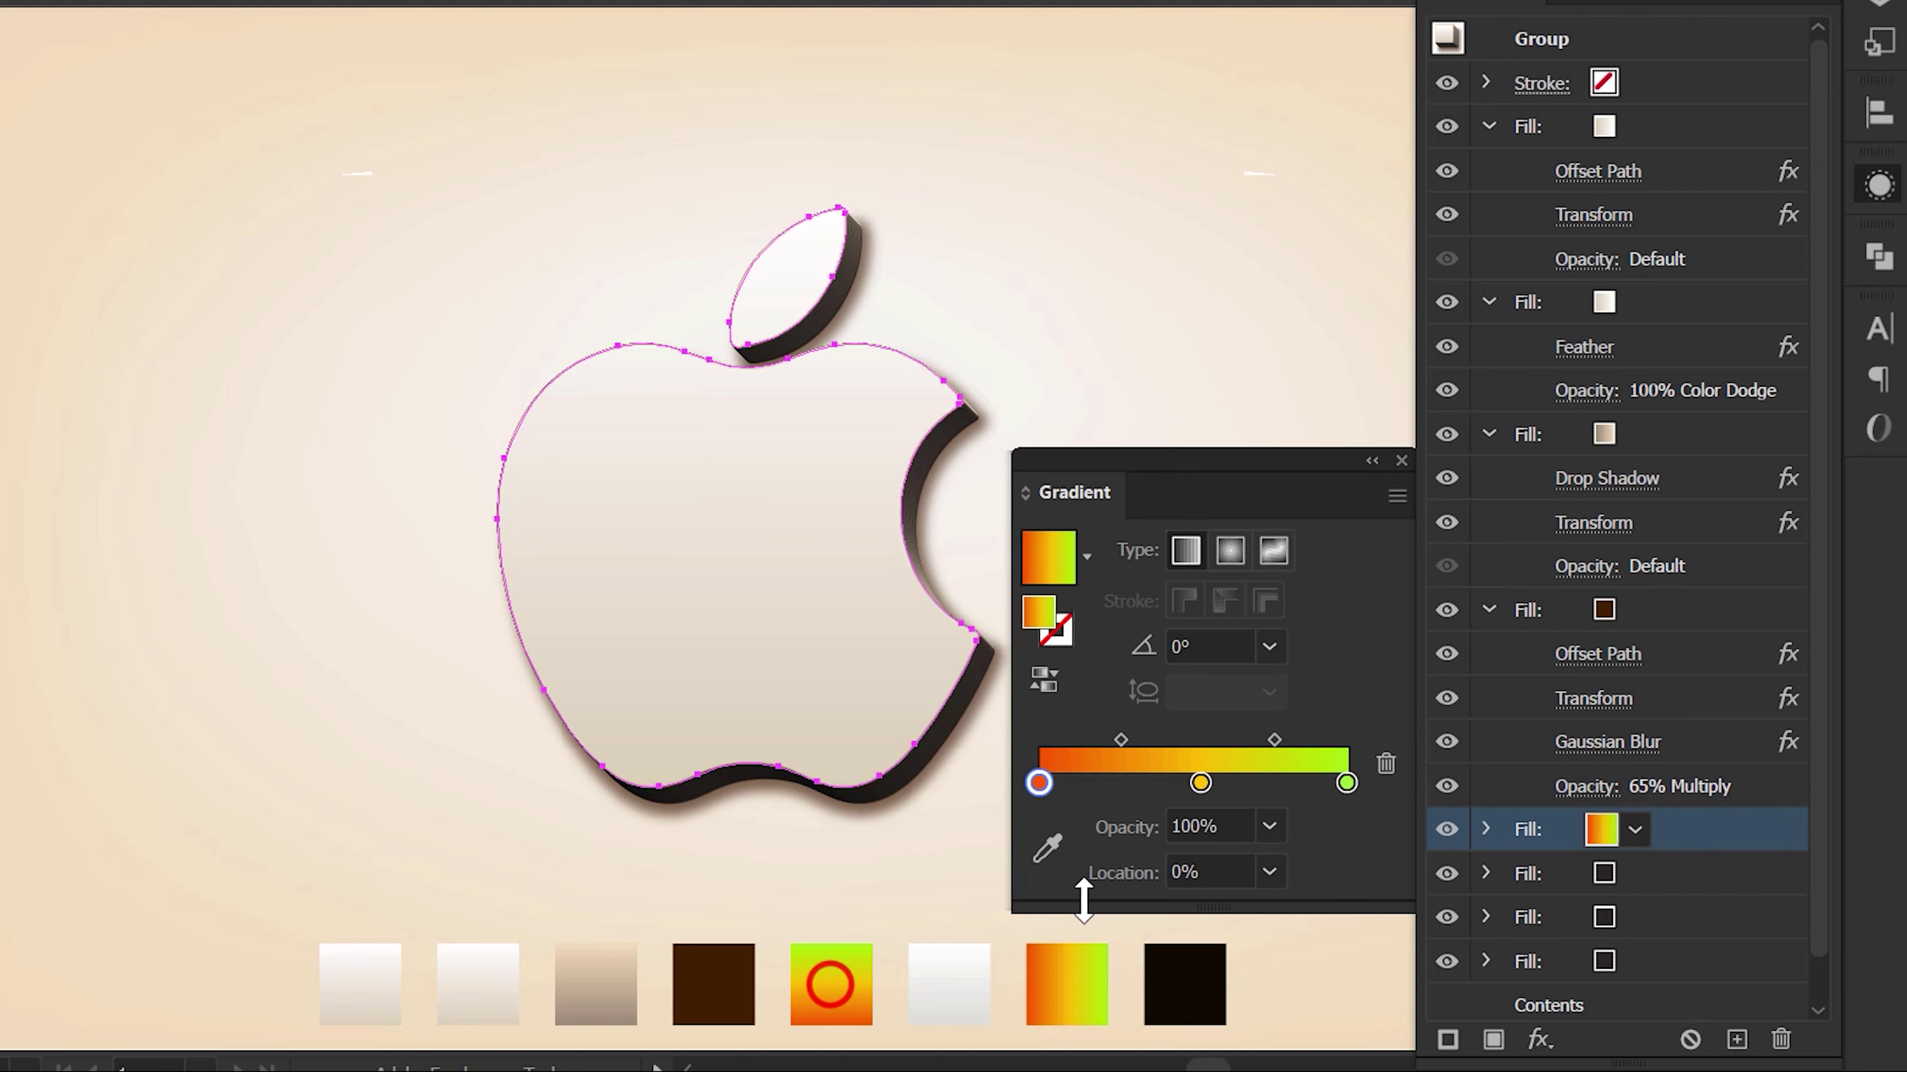
pyautogui.click(1267, 647)
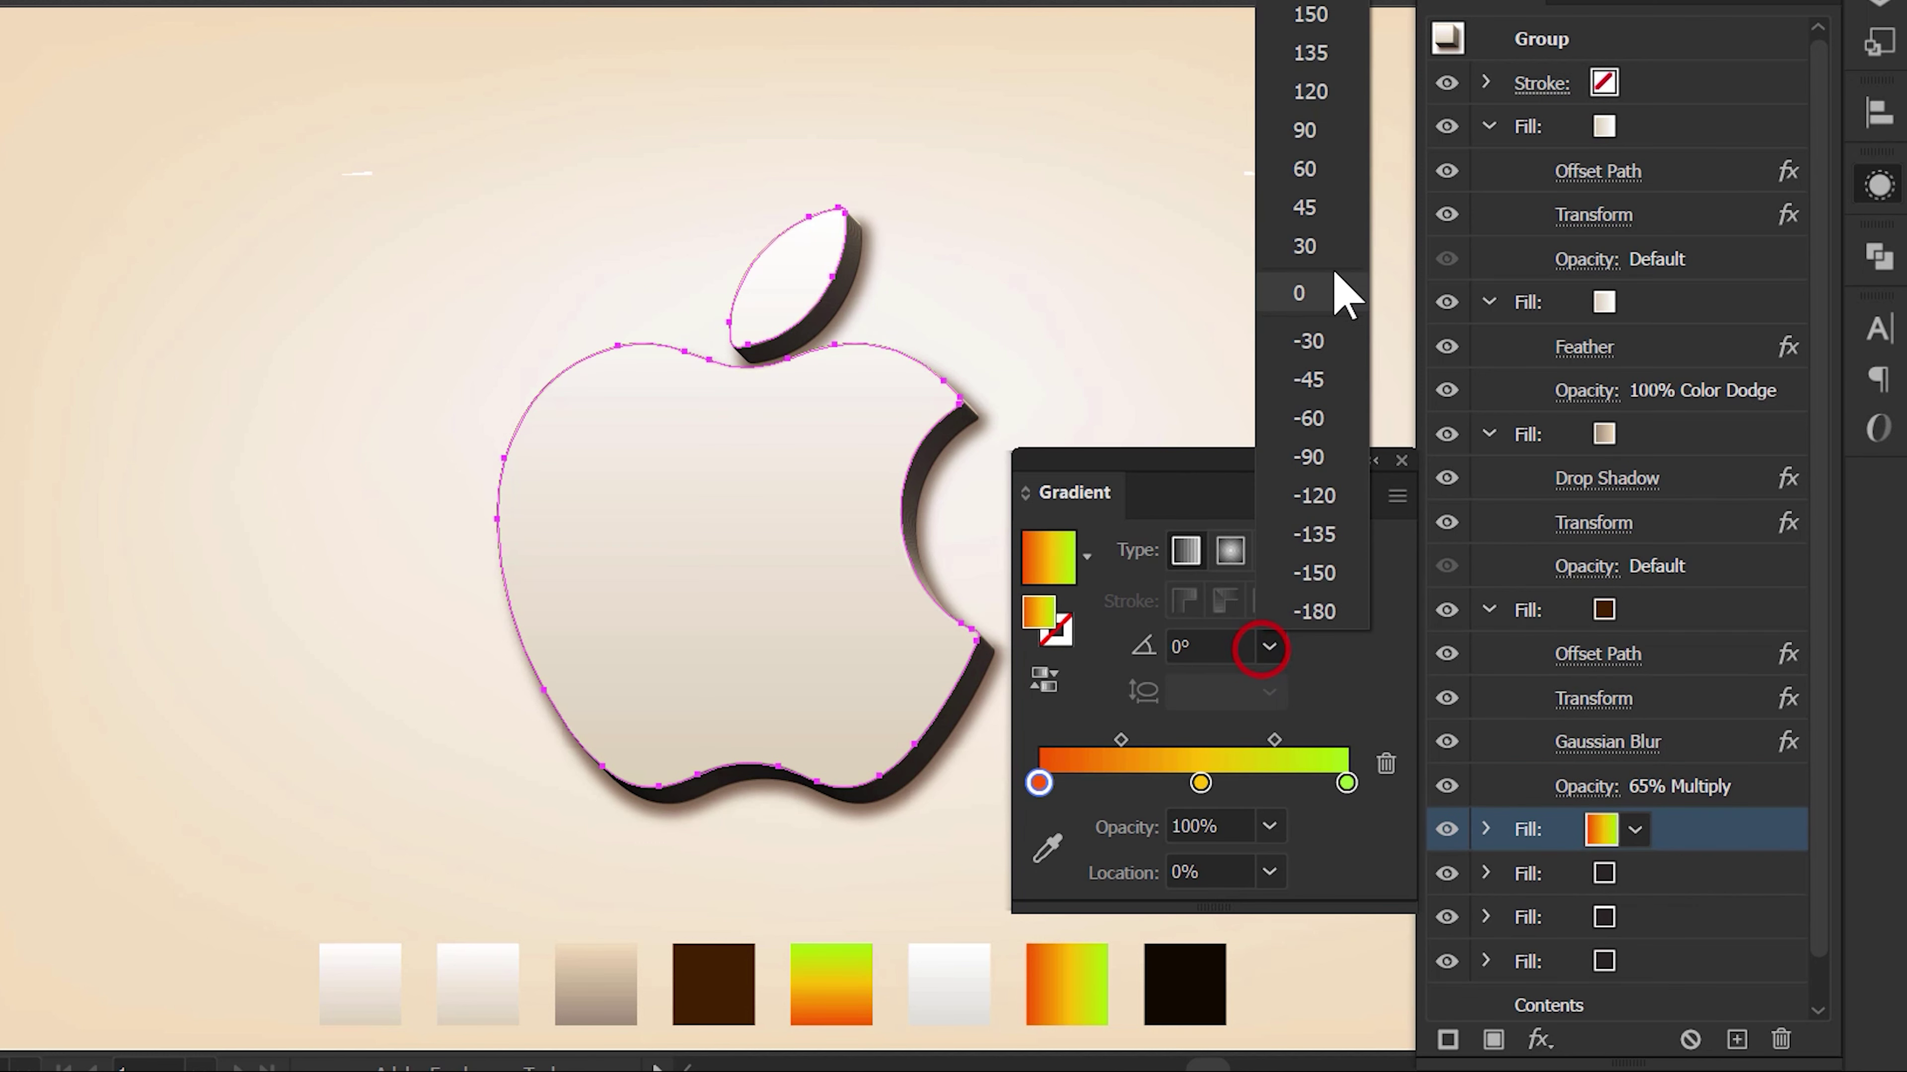
pyautogui.click(1312, 130)
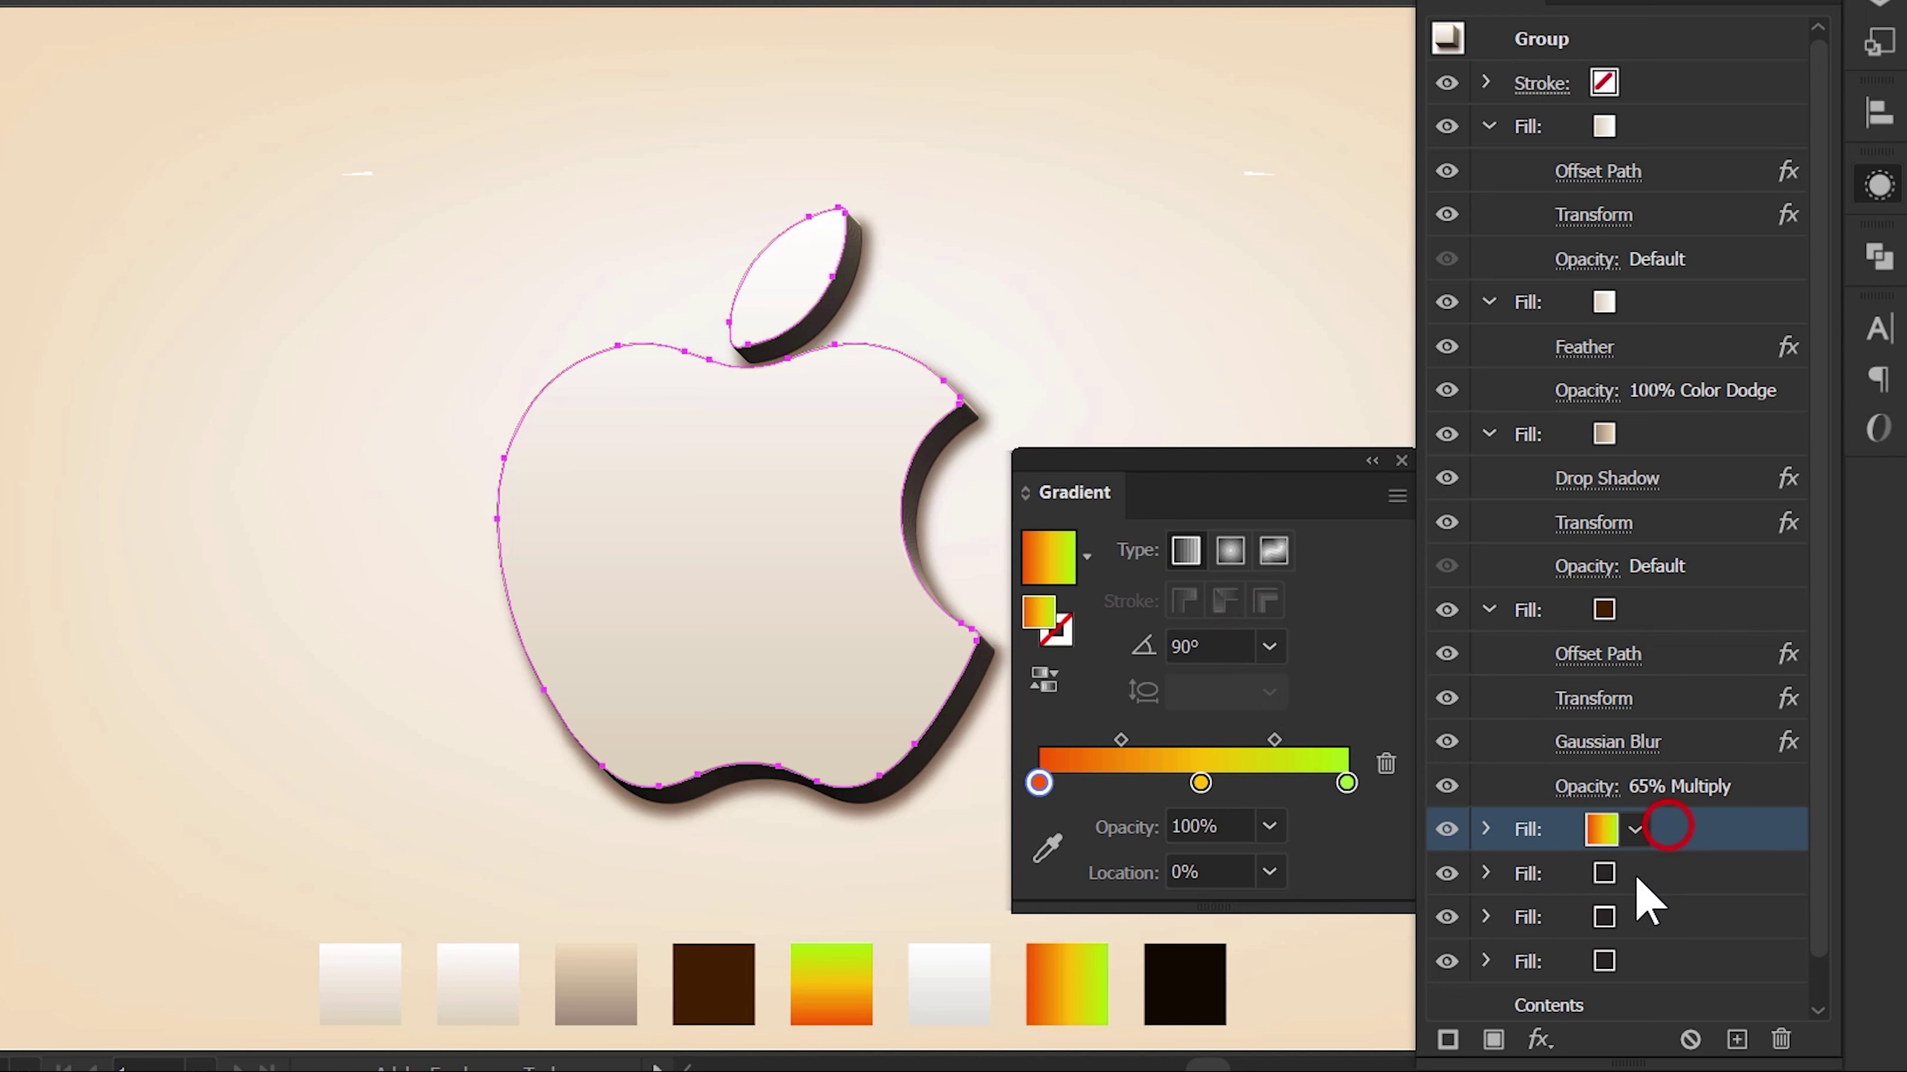
# - Add a 22 px Offset Path effect with Round joins to the gradient rim fill
pyautogui.click(1550, 1039)
pyautogui.moveTo(1601, 328)
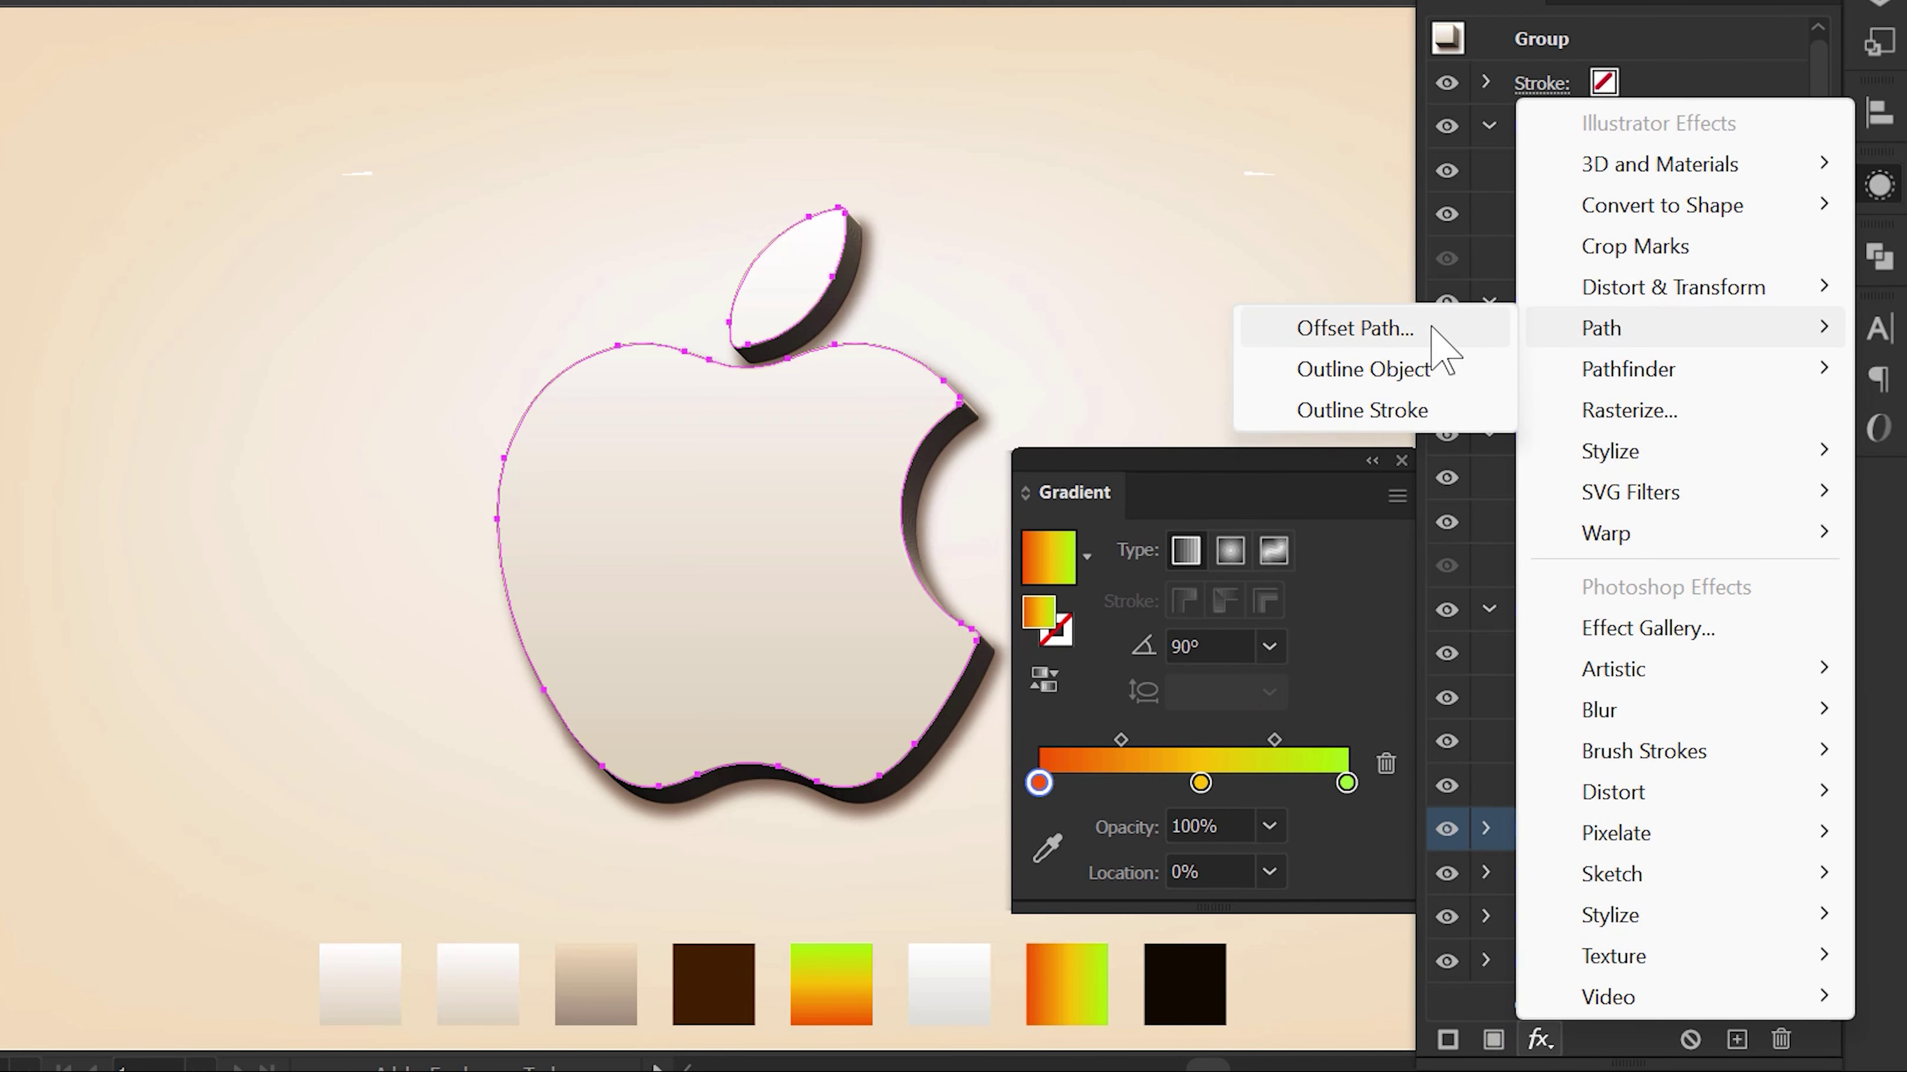
pyautogui.click(1408, 331)
pyautogui.write('22')
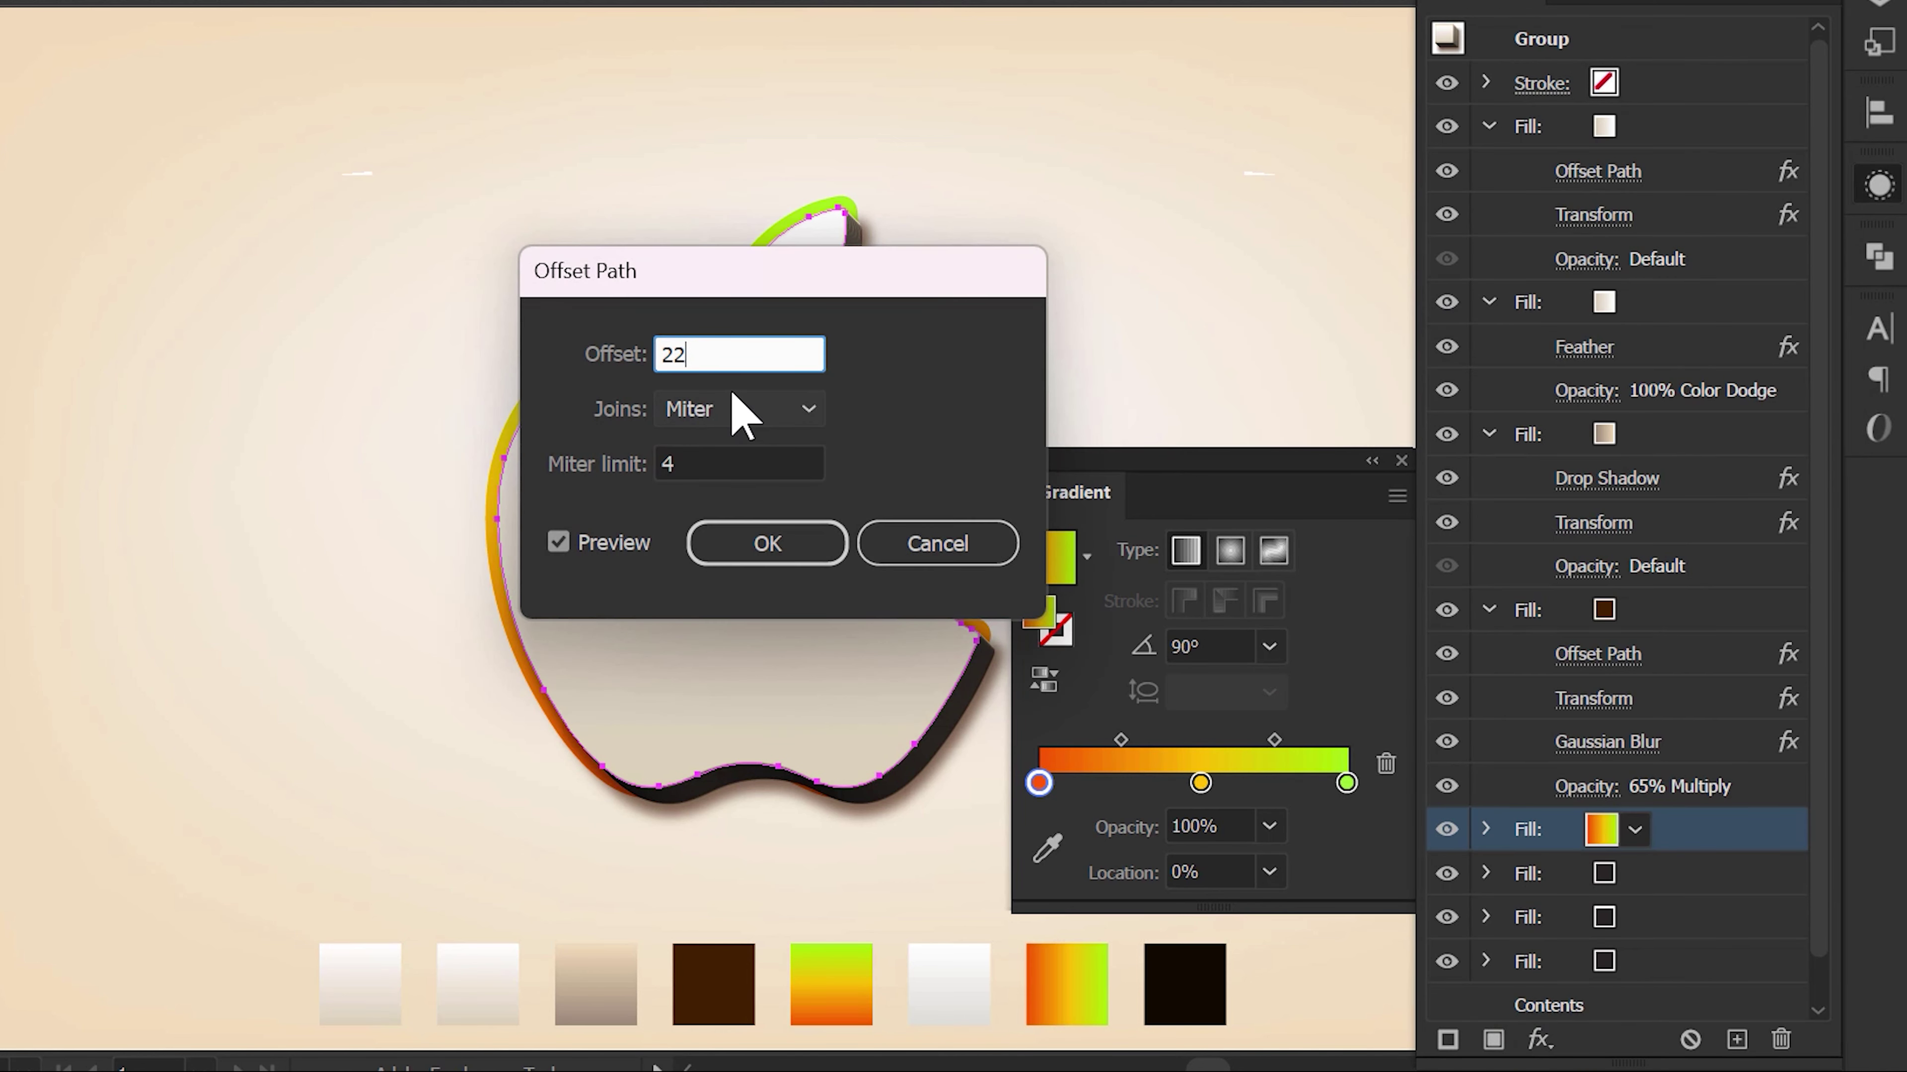
pyautogui.click(717, 409)
pyautogui.click(711, 471)
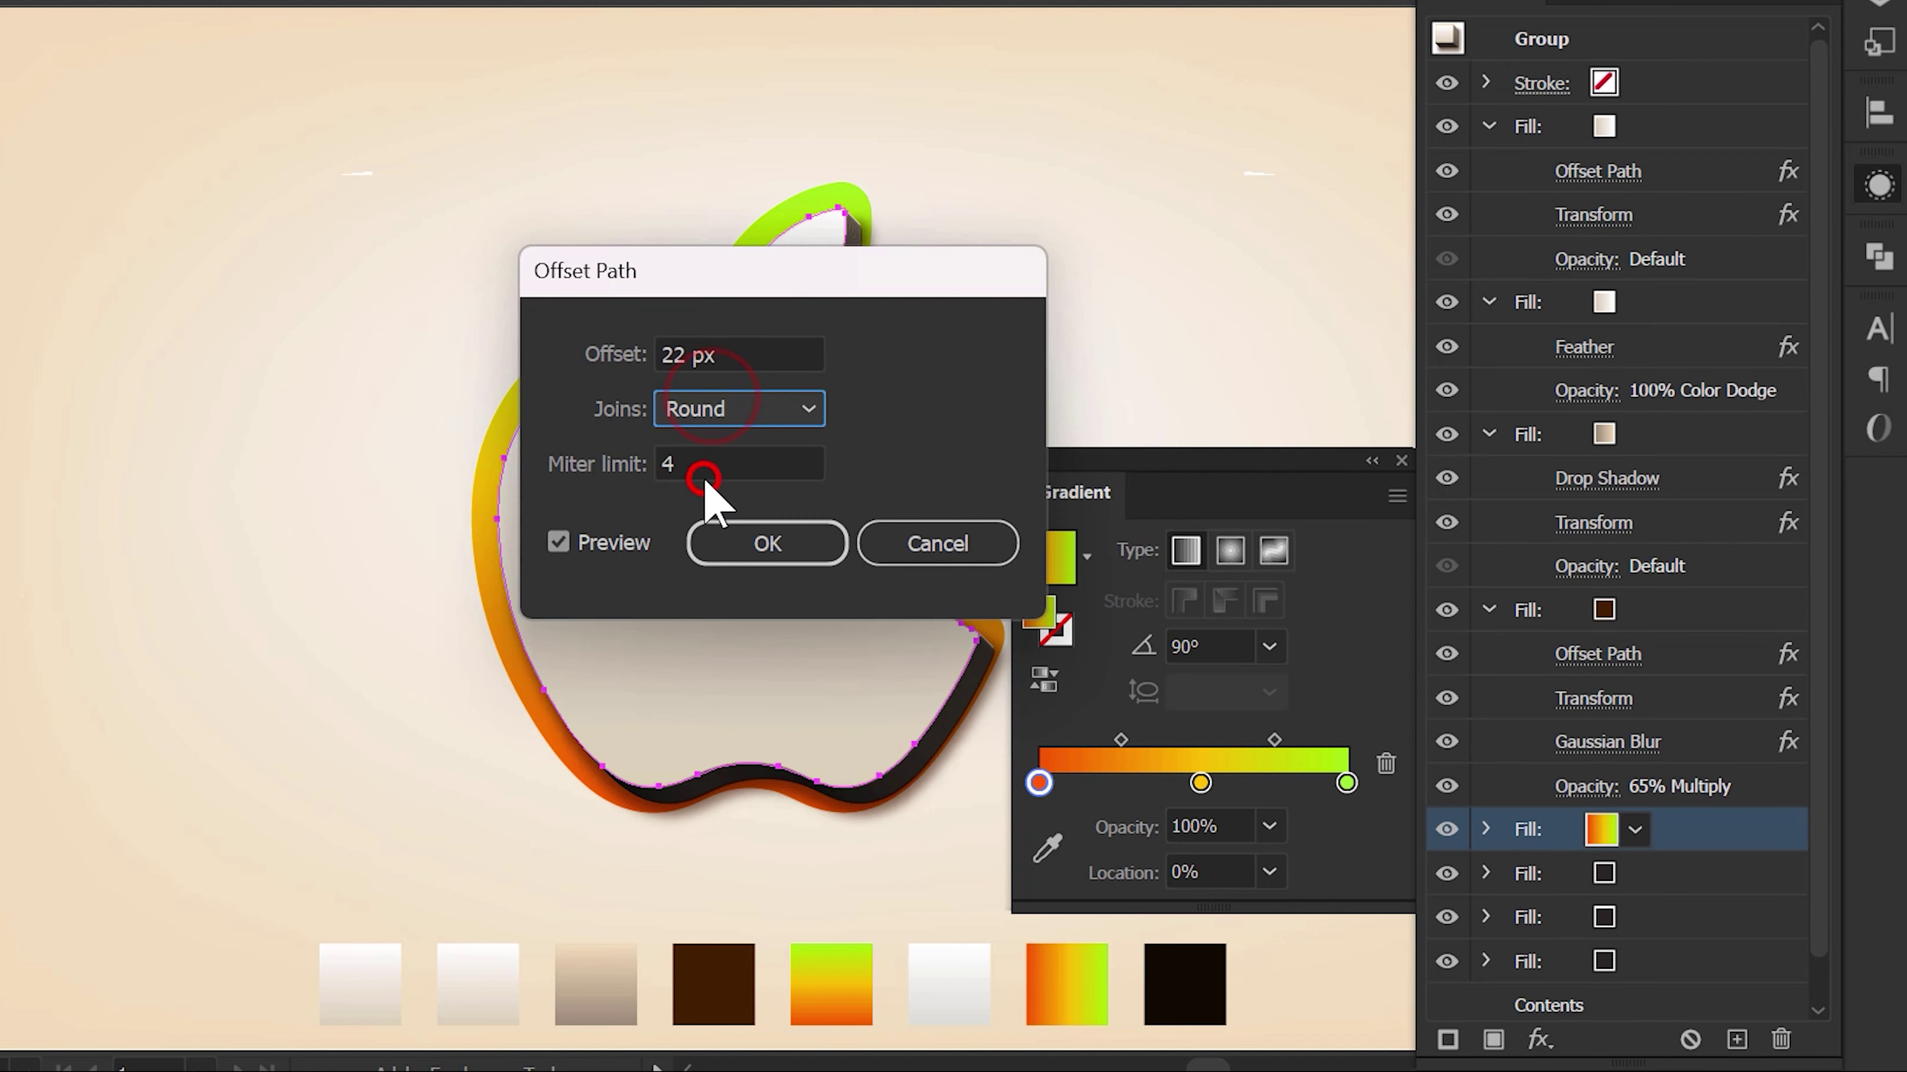
pyautogui.click(740, 541)
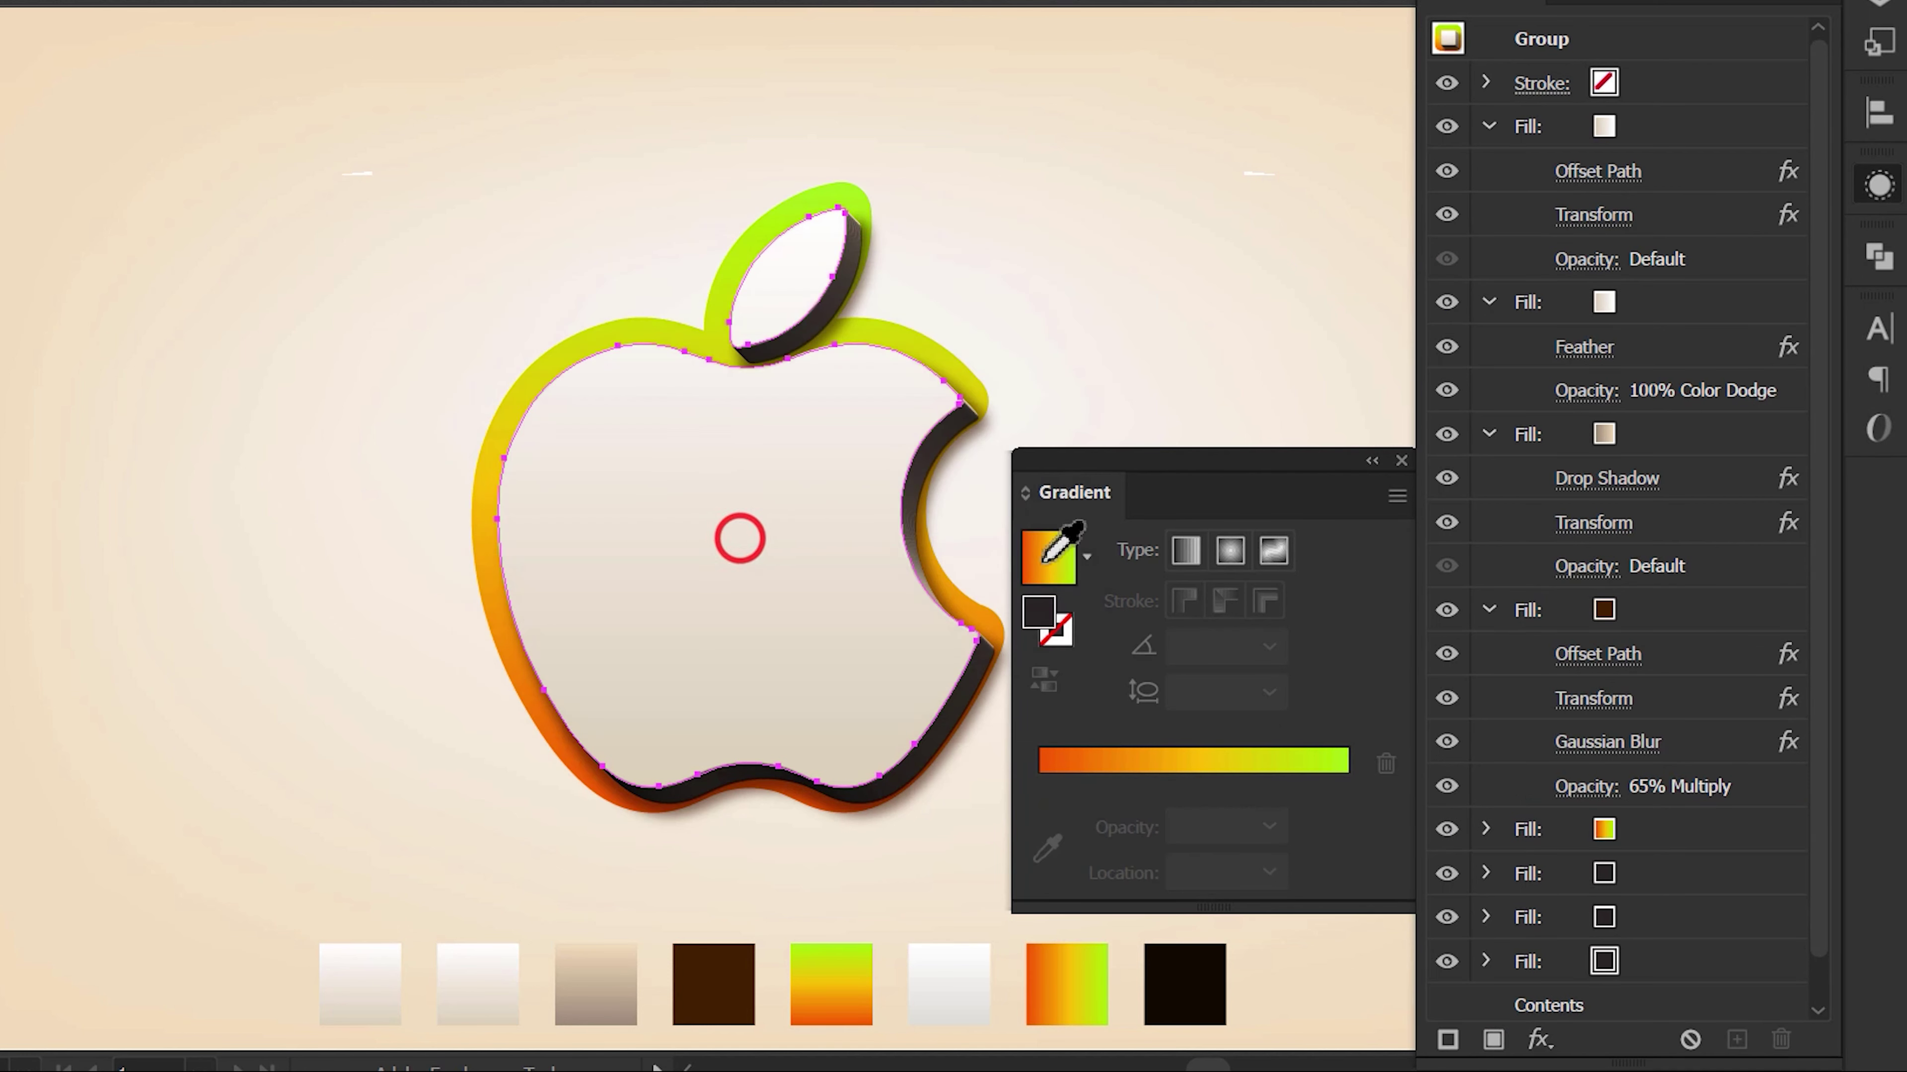
# - Add a Transform effect shifting the gradient rim 11 px right and 12 px down
pyautogui.click(1485, 831)
pyautogui.click(1539, 1039)
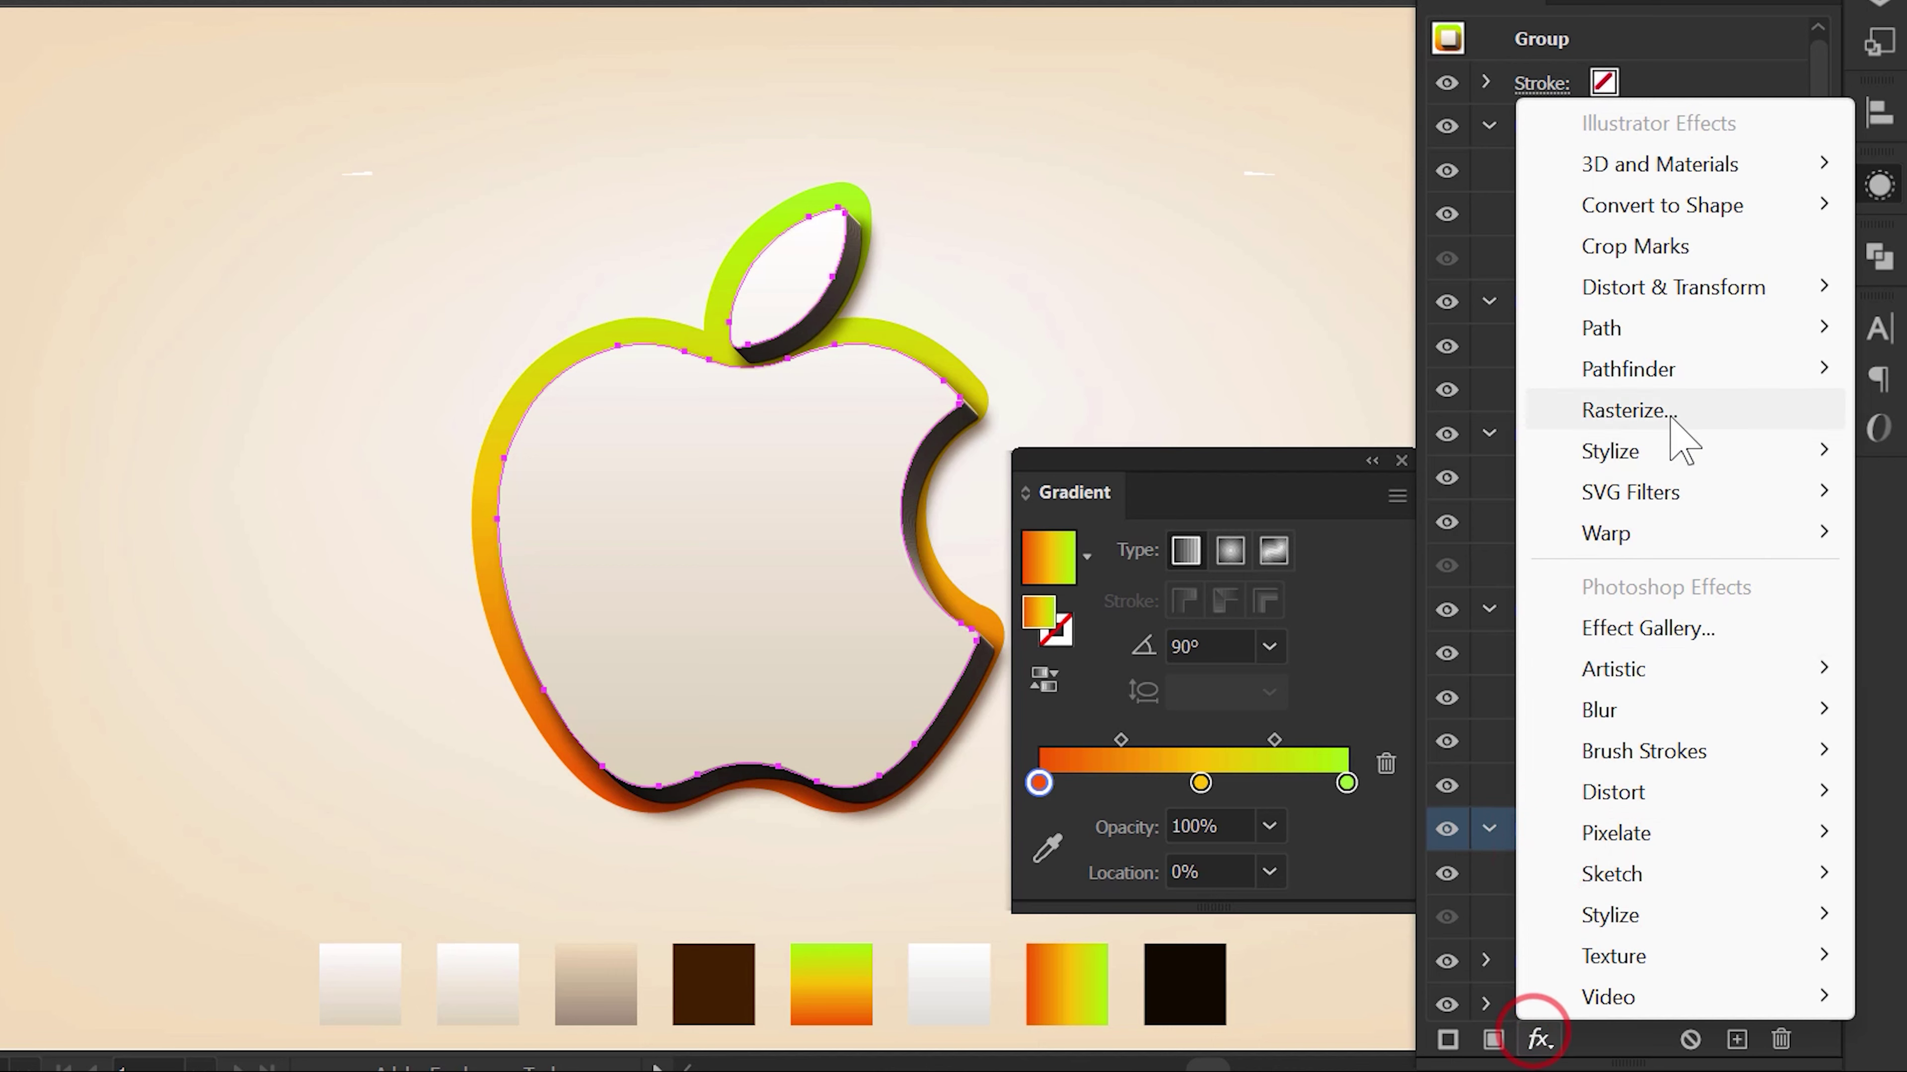
pyautogui.click(1749, 289)
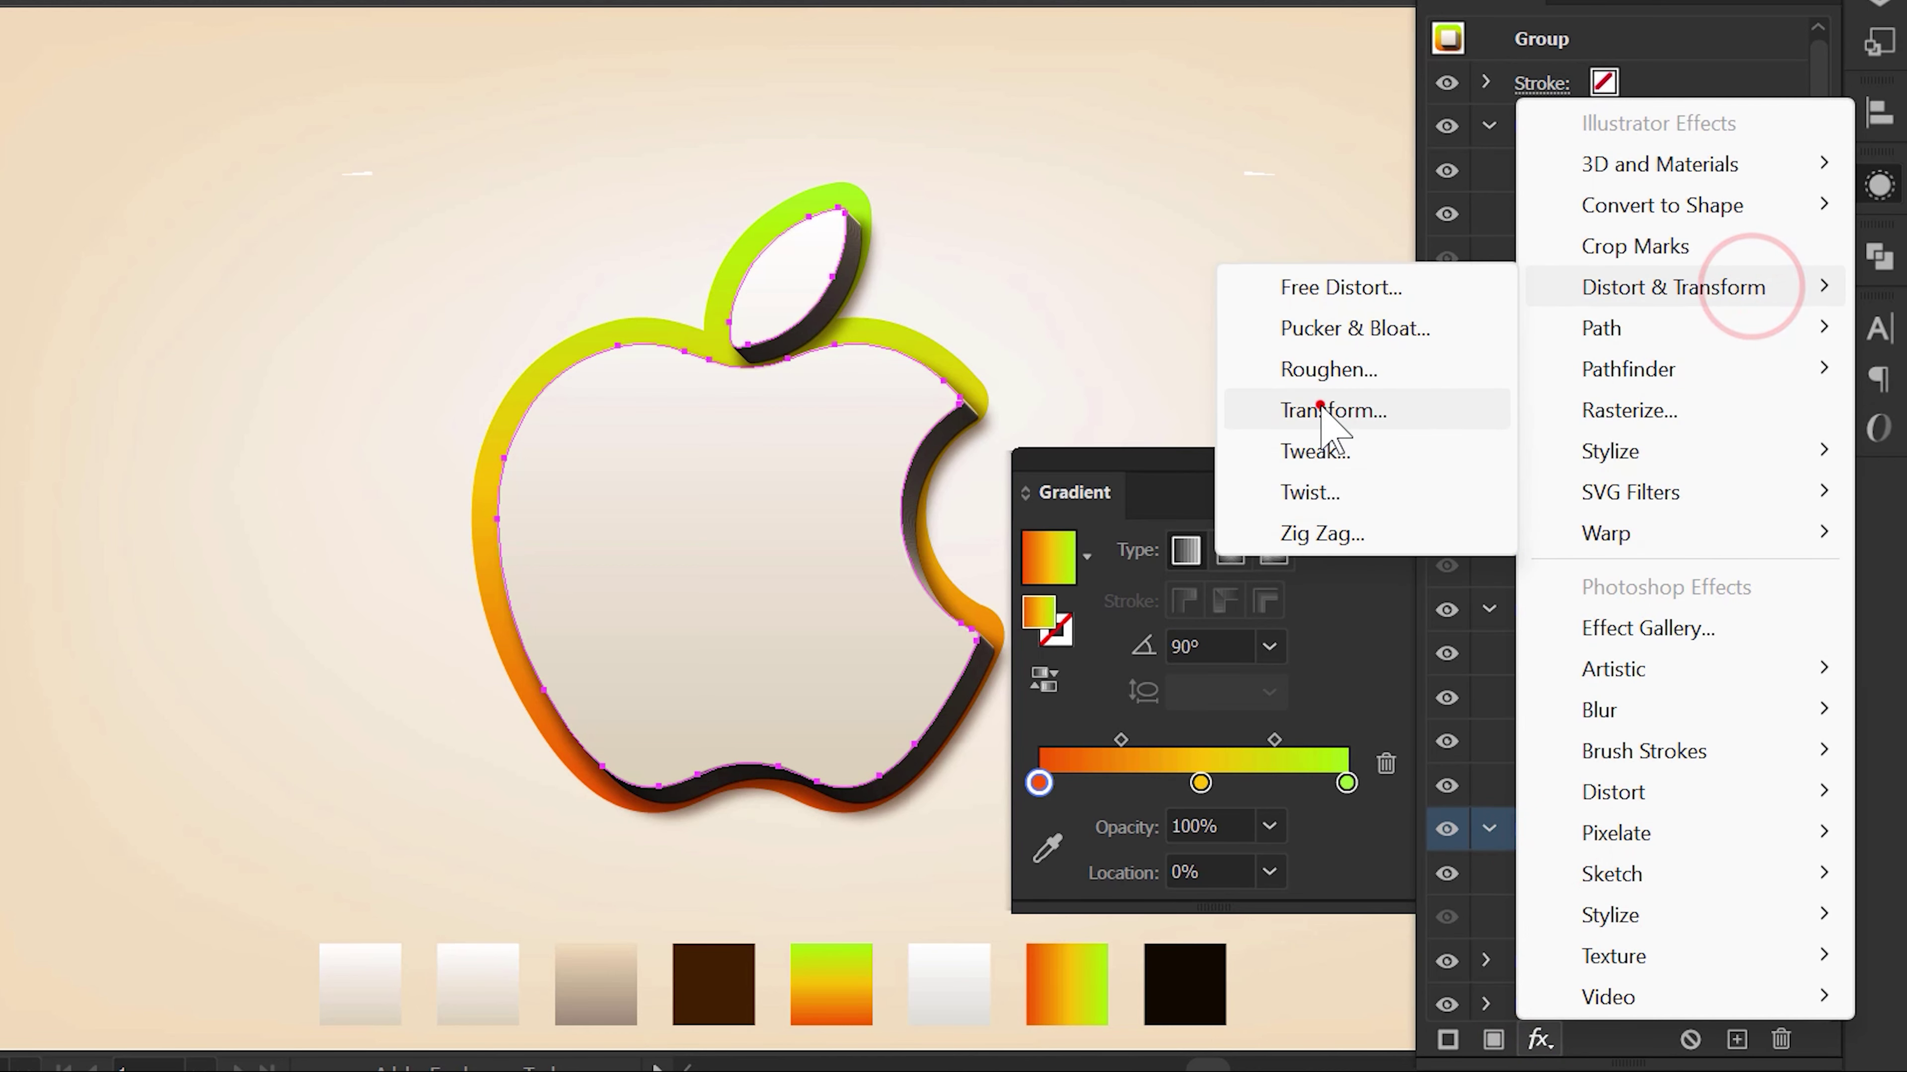
pyautogui.click(1323, 412)
pyautogui.click(927, 365)
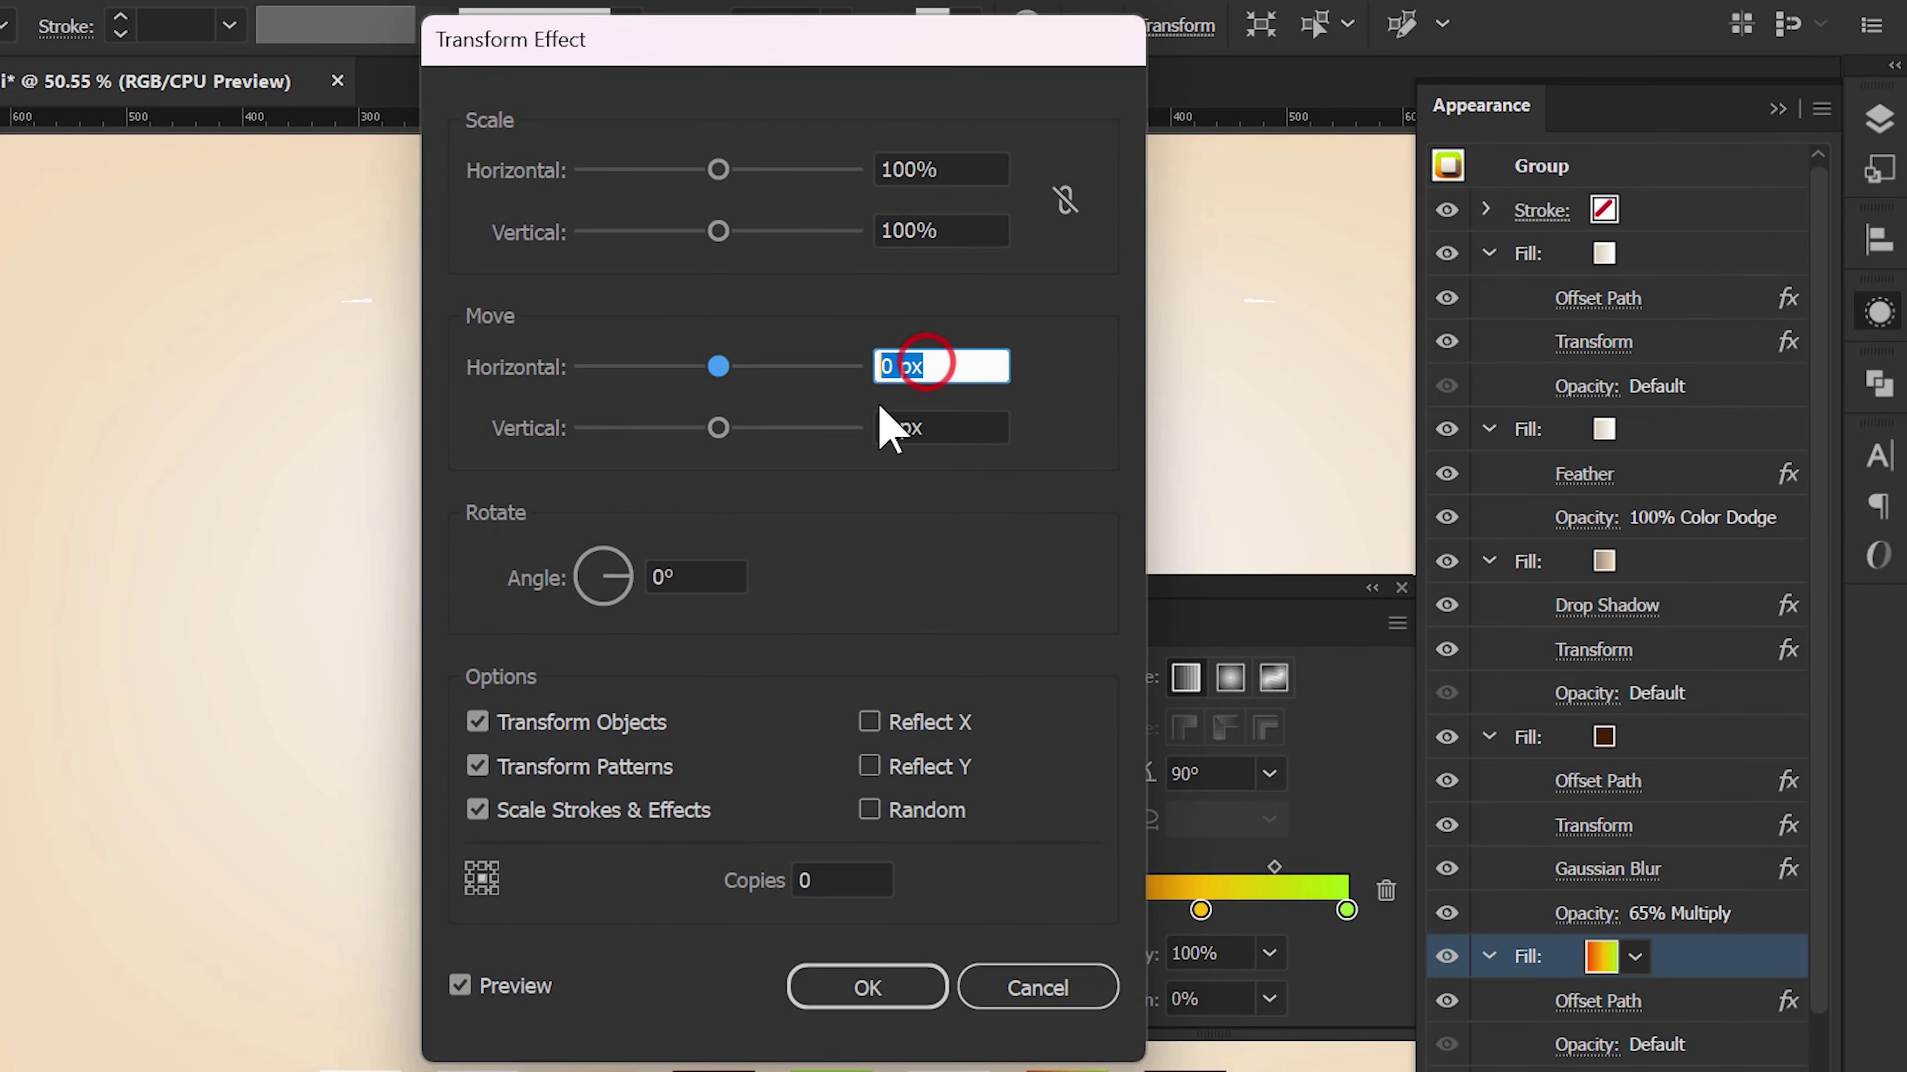
pyautogui.click(921, 427)
pyautogui.write('12')
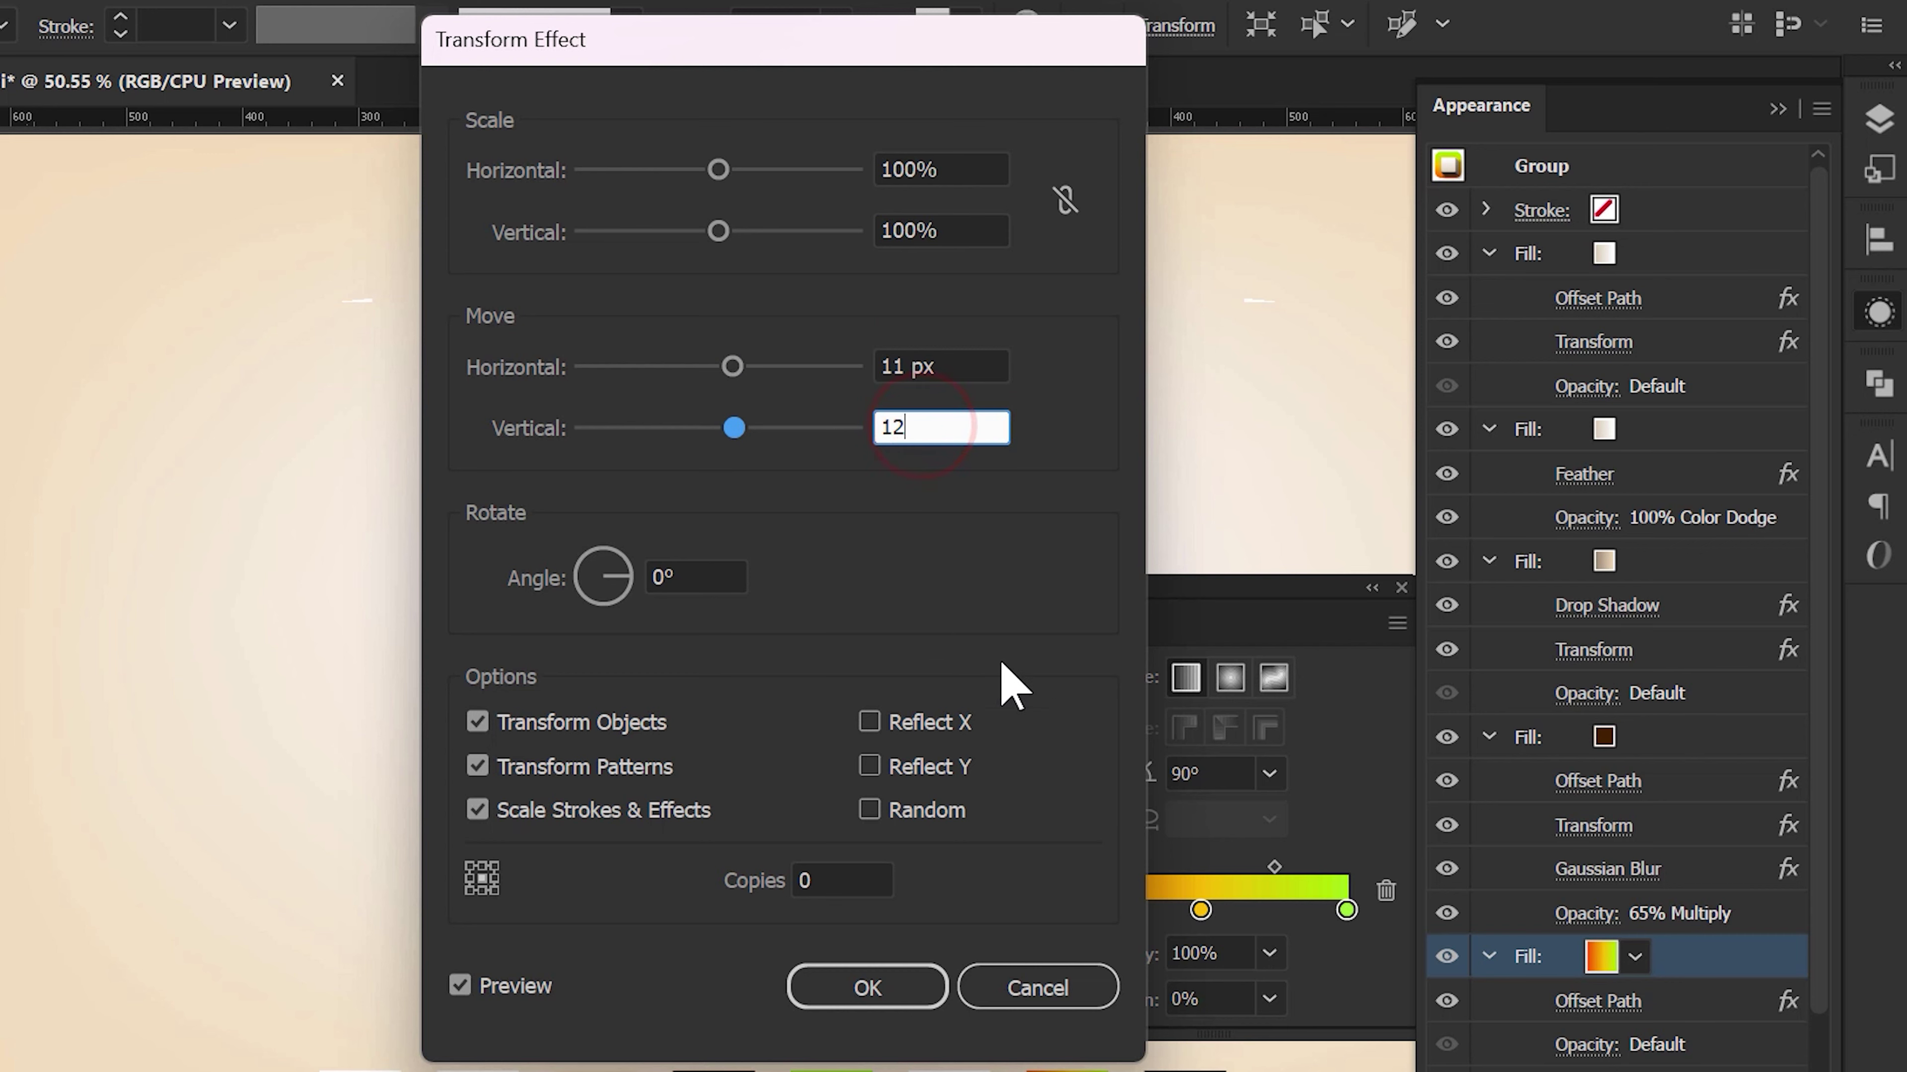
pyautogui.click(898, 986)
pyautogui.click(1722, 954)
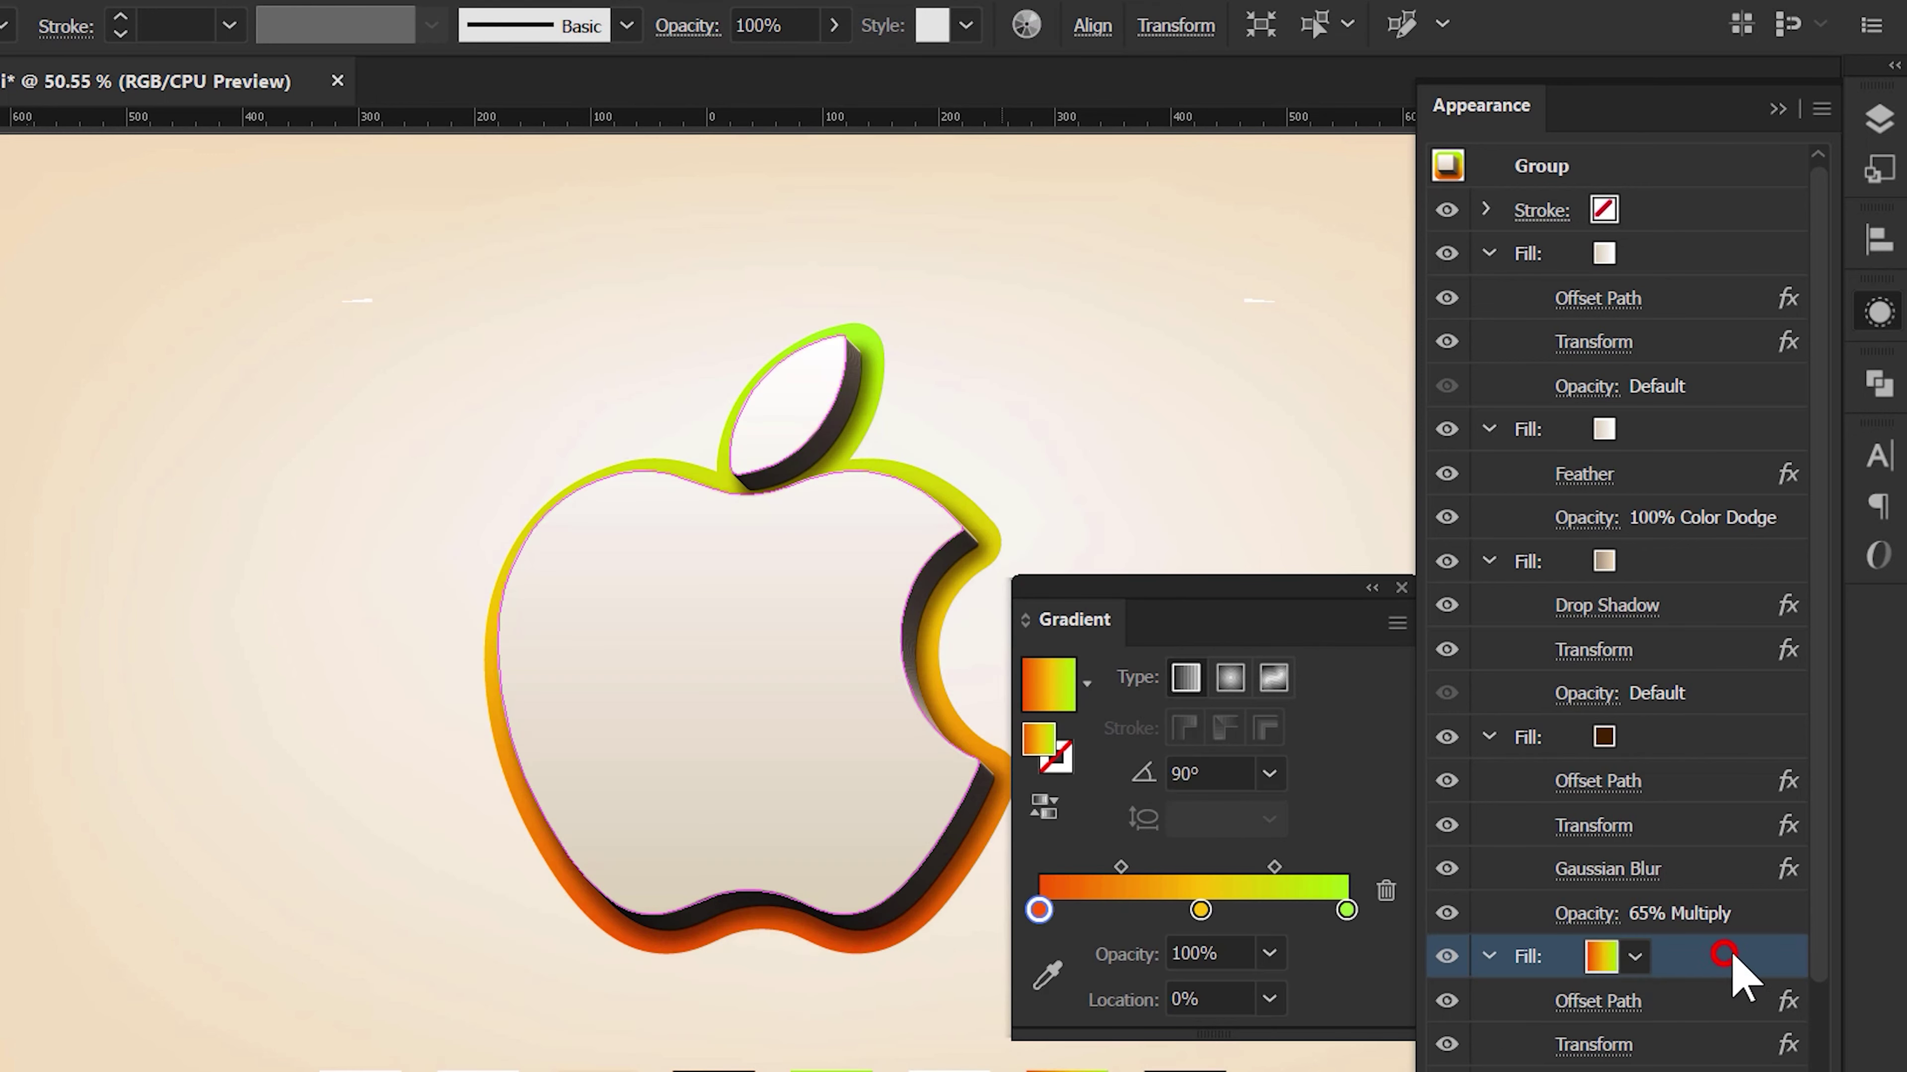
pyautogui.scroll(-4, 1736, 976)
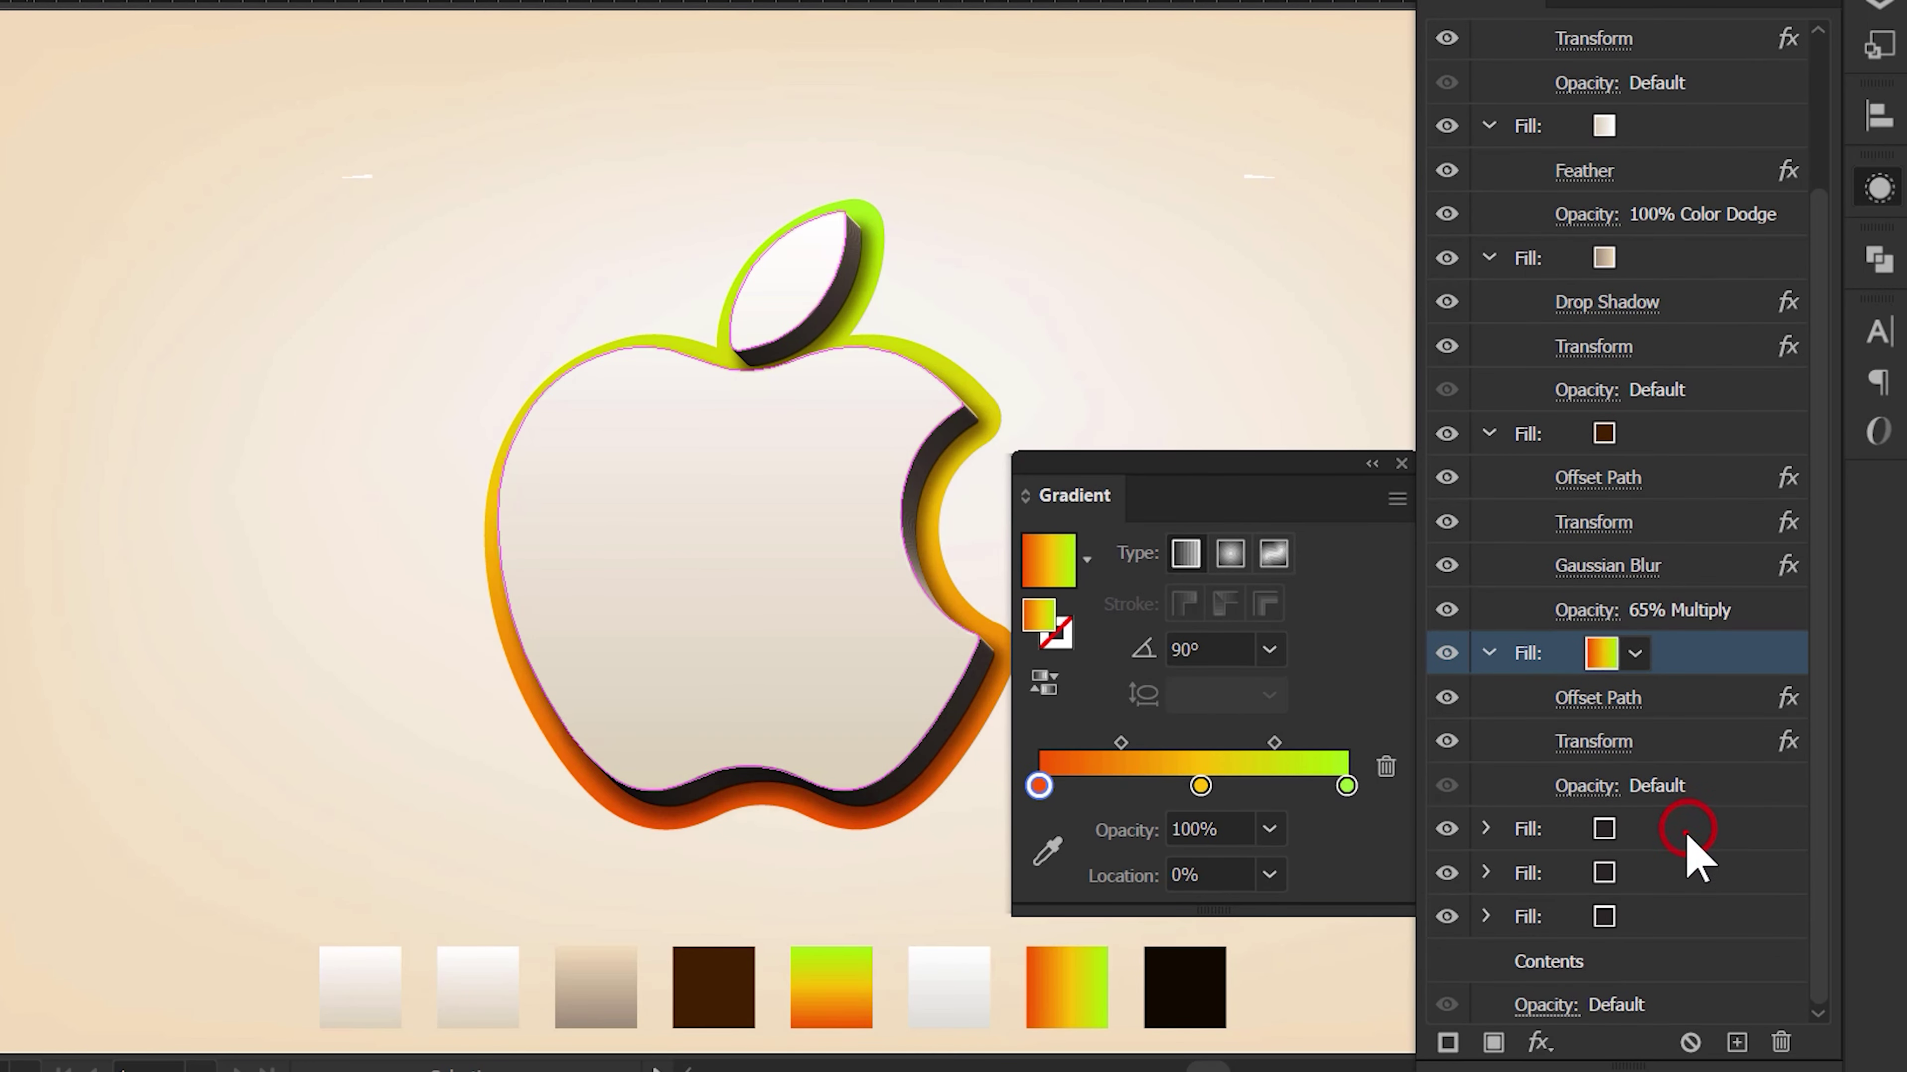
pyautogui.click(1685, 833)
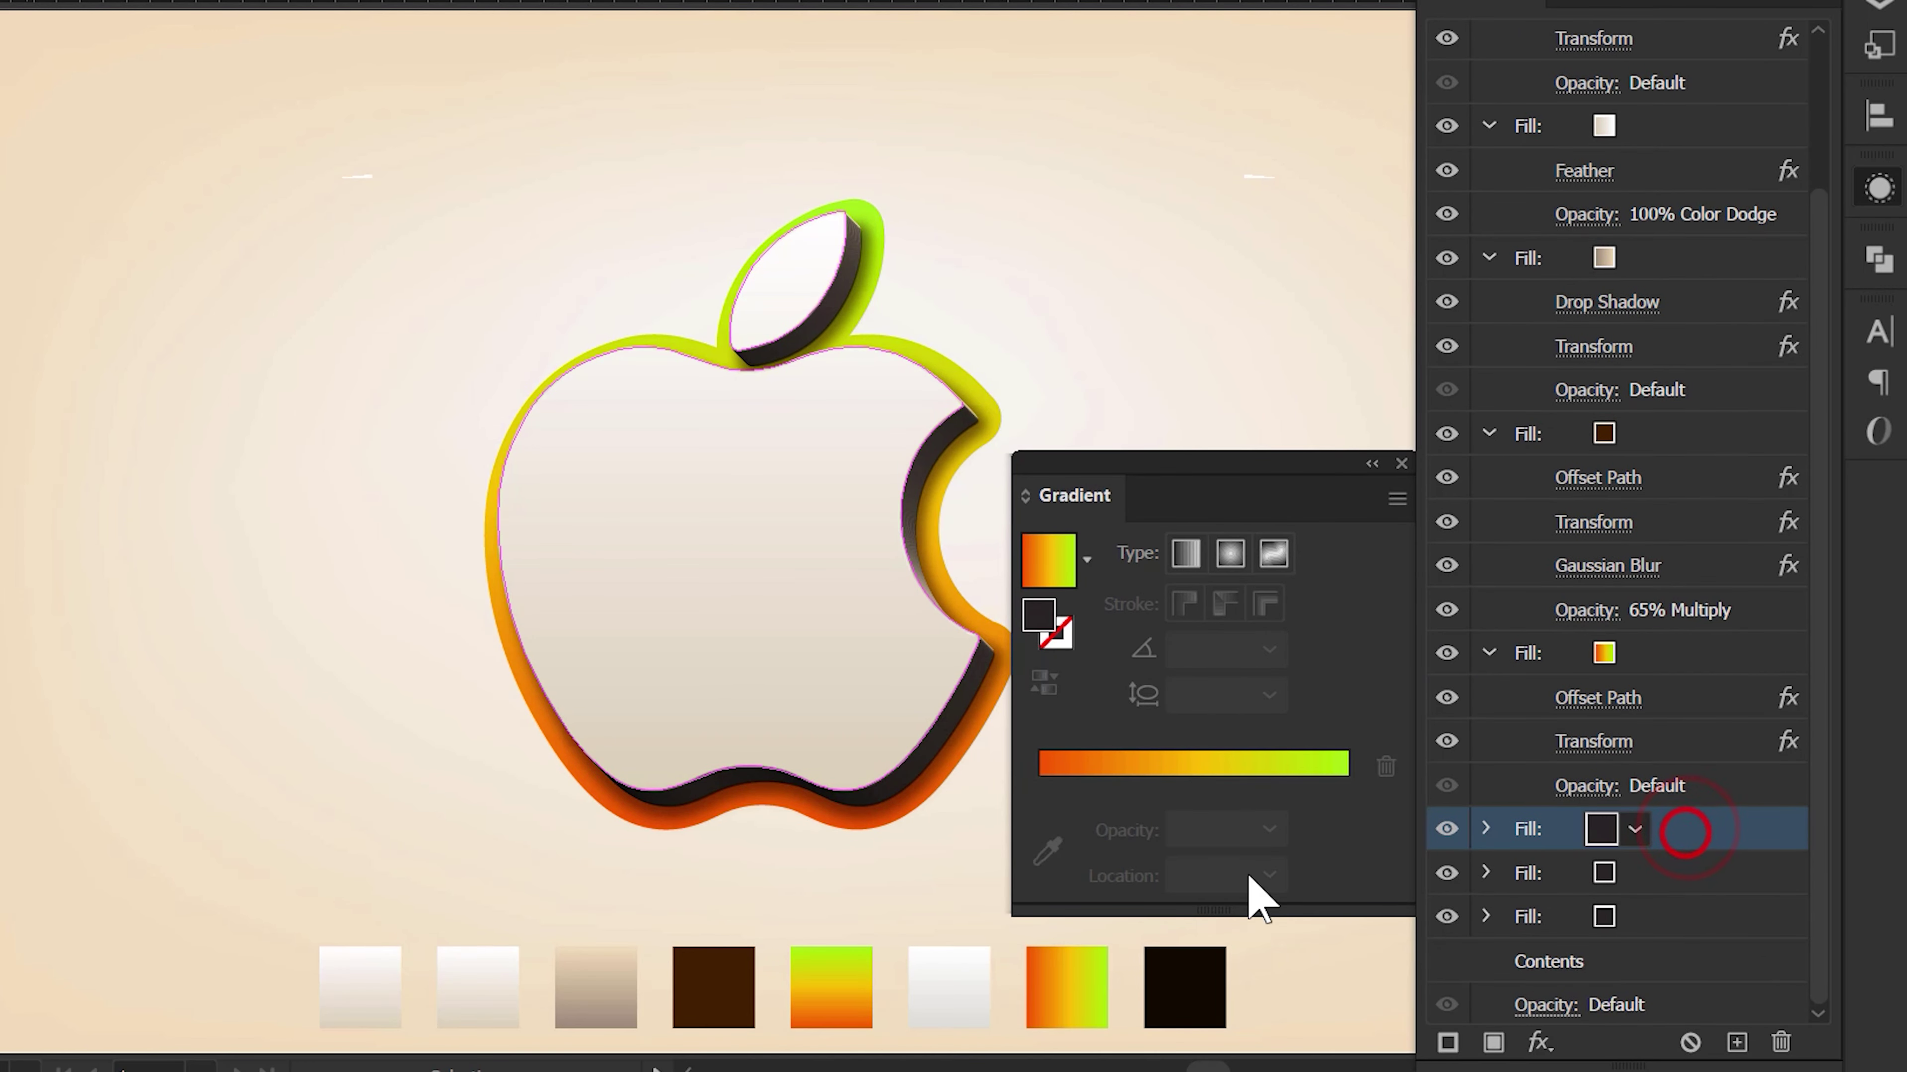
# - Fill the sixth fill with the white gradient swatch at a 90° angle
pyautogui.click(955, 972)
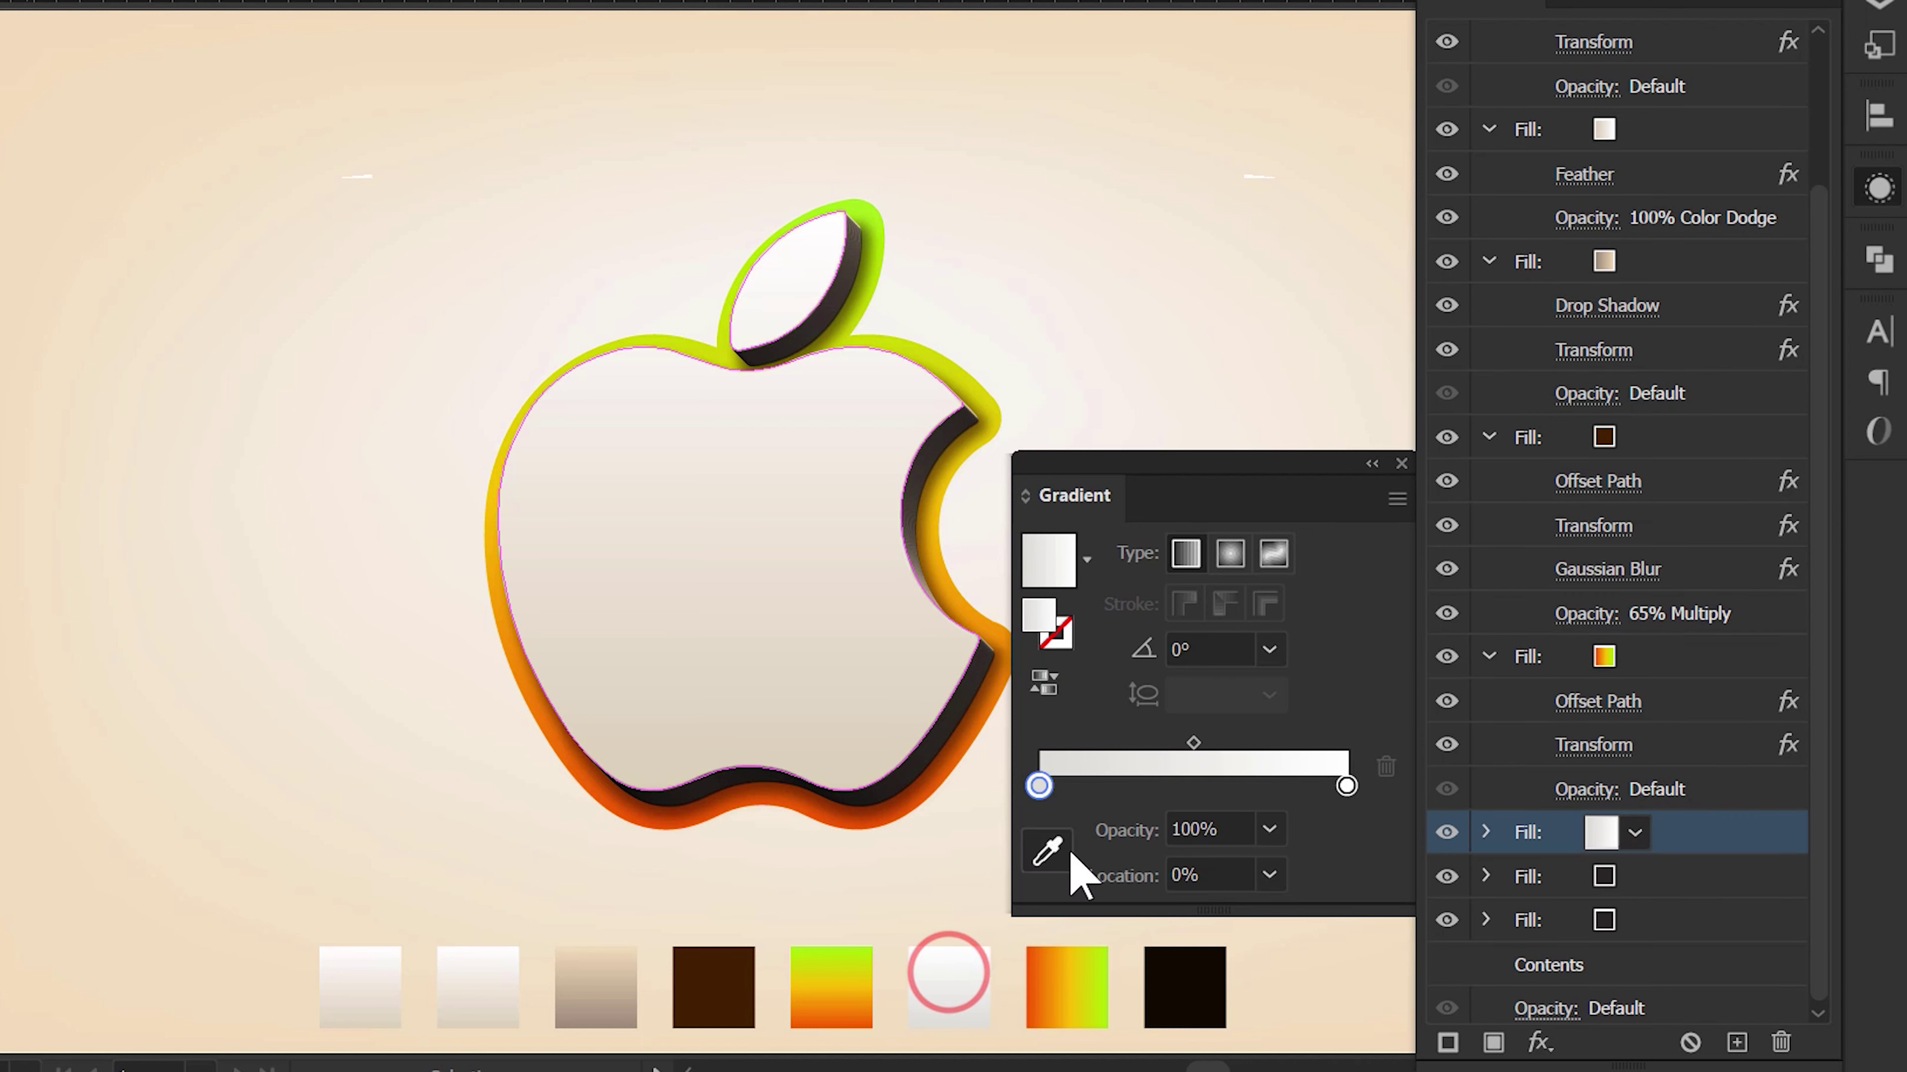
pyautogui.click(1266, 652)
pyautogui.click(1327, 127)
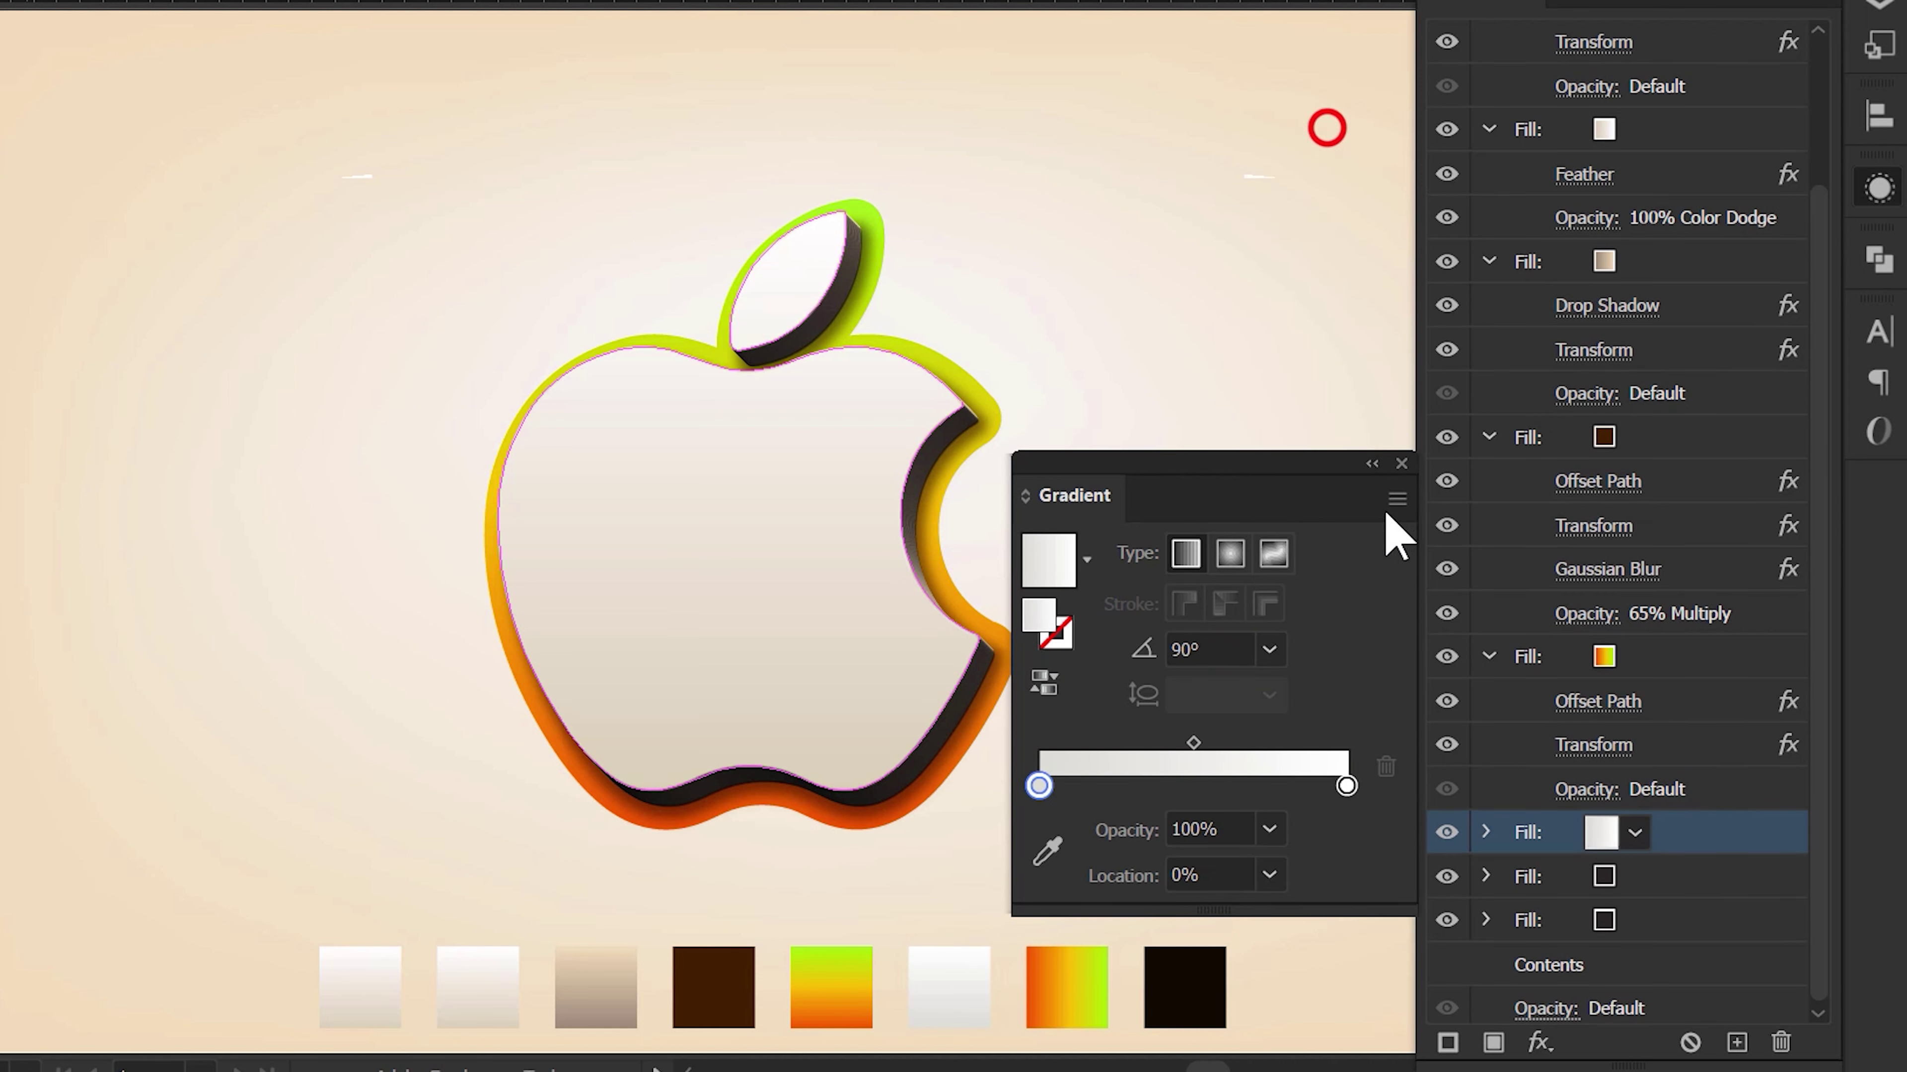
pyautogui.click(1679, 826)
pyautogui.click(1486, 832)
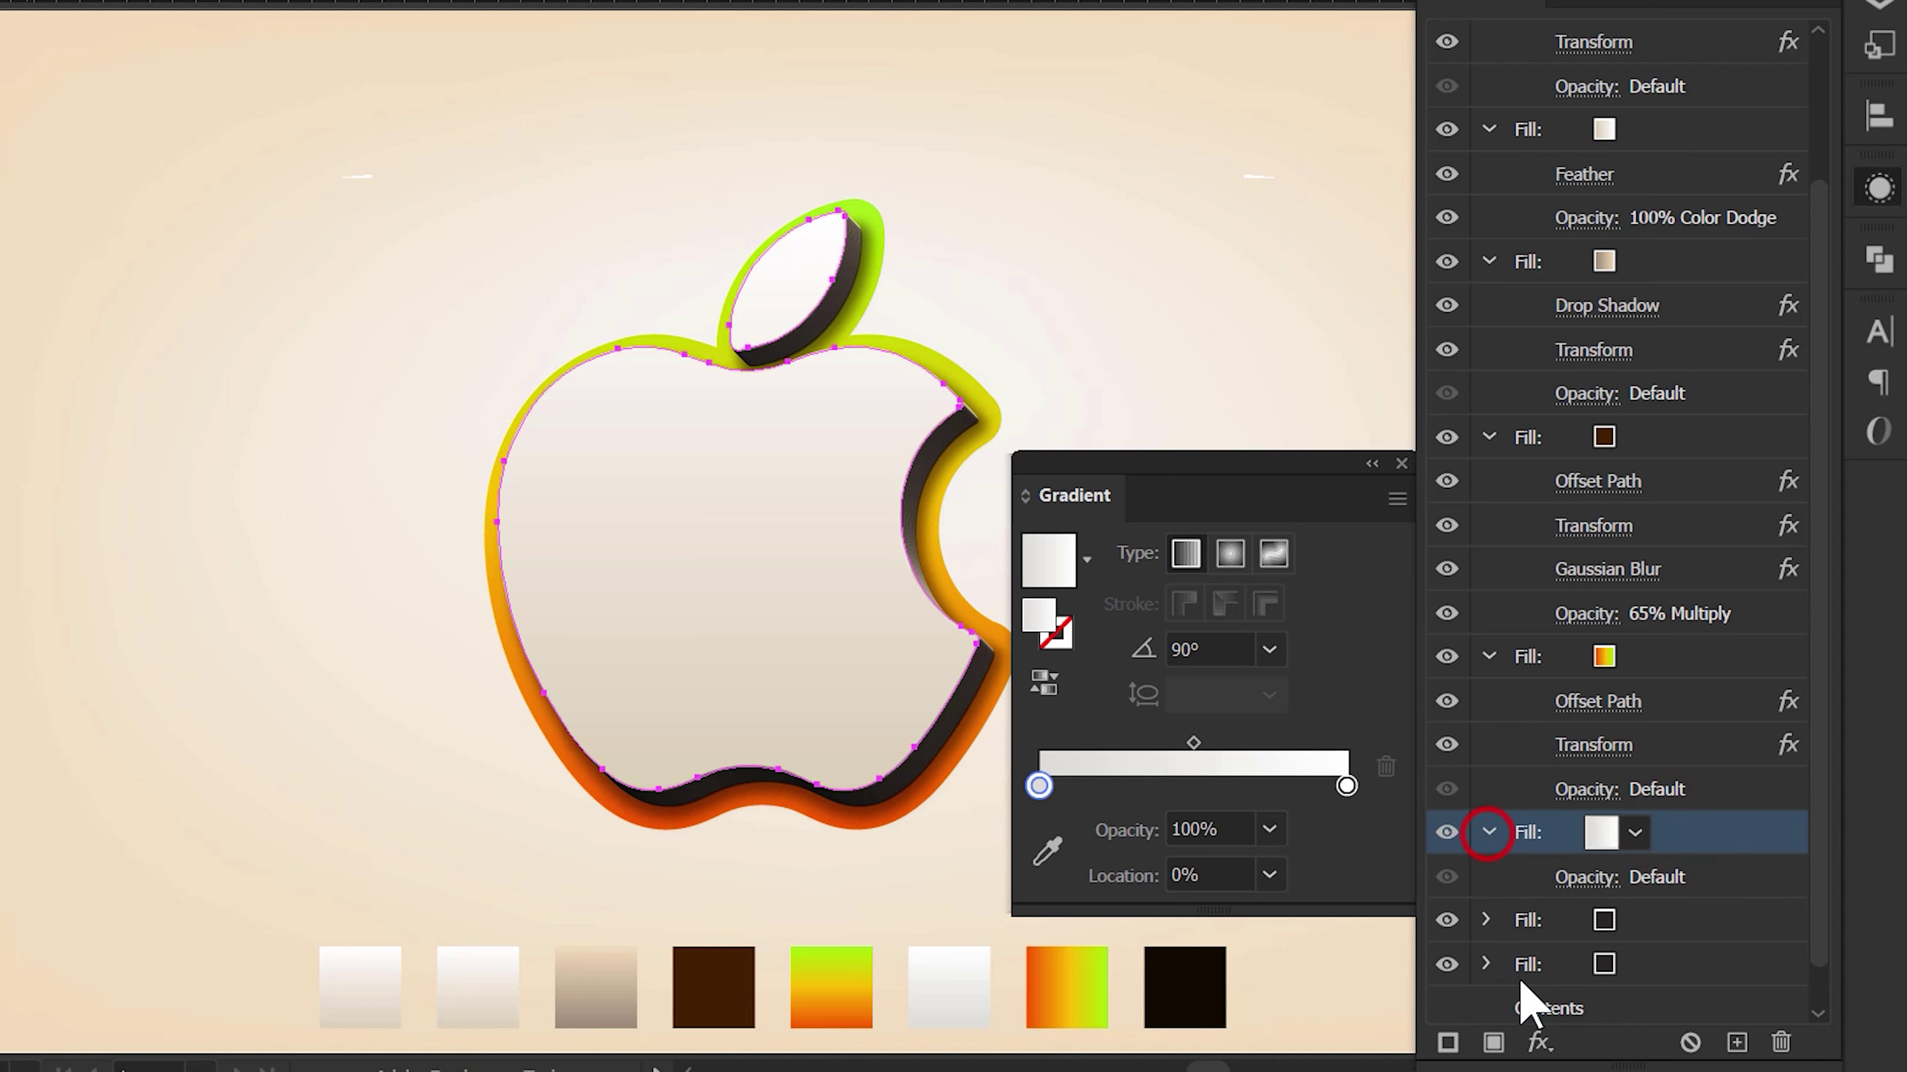
pyautogui.click(1519, 1021)
pyautogui.click(1678, 832)
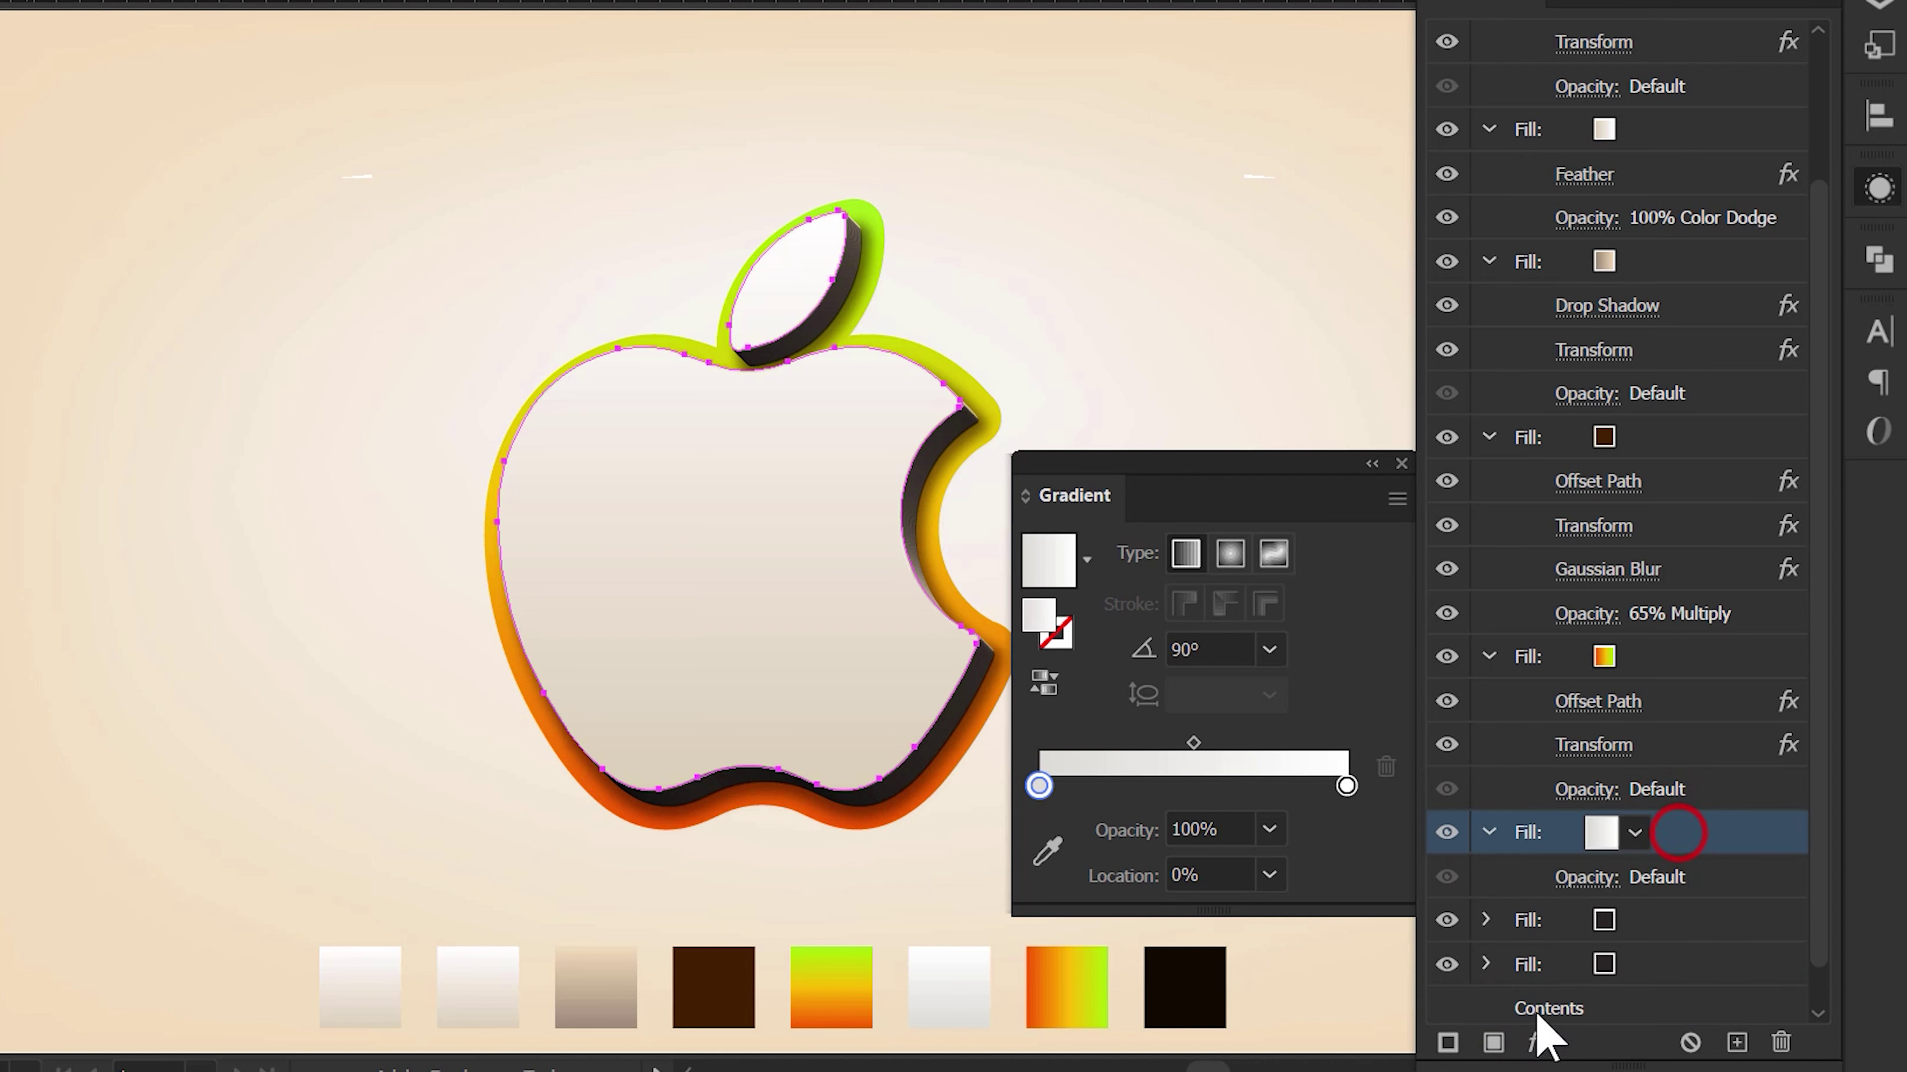
# - Add a 24 px Offset Path with round joins to the white fill
pyautogui.click(1537, 1041)
pyautogui.click(1663, 307)
pyautogui.click(1426, 339)
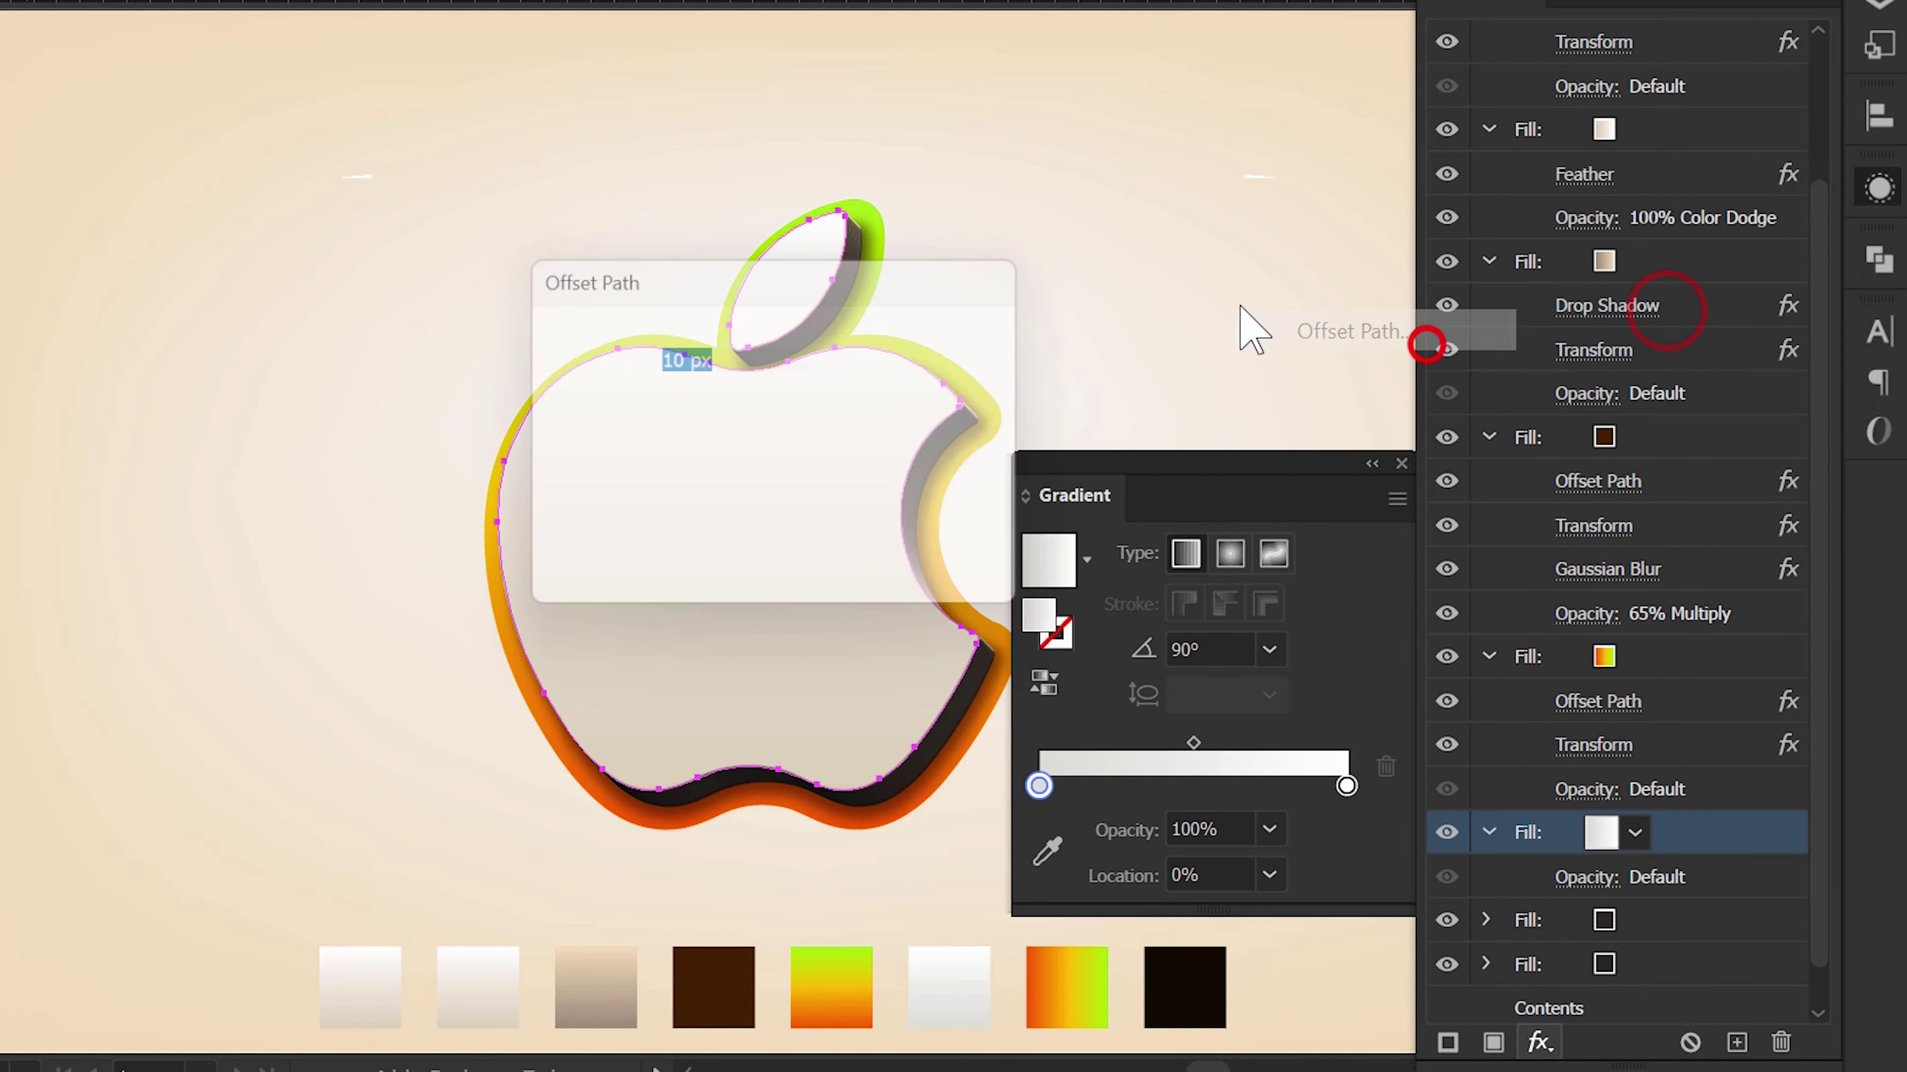
pyautogui.write('4')
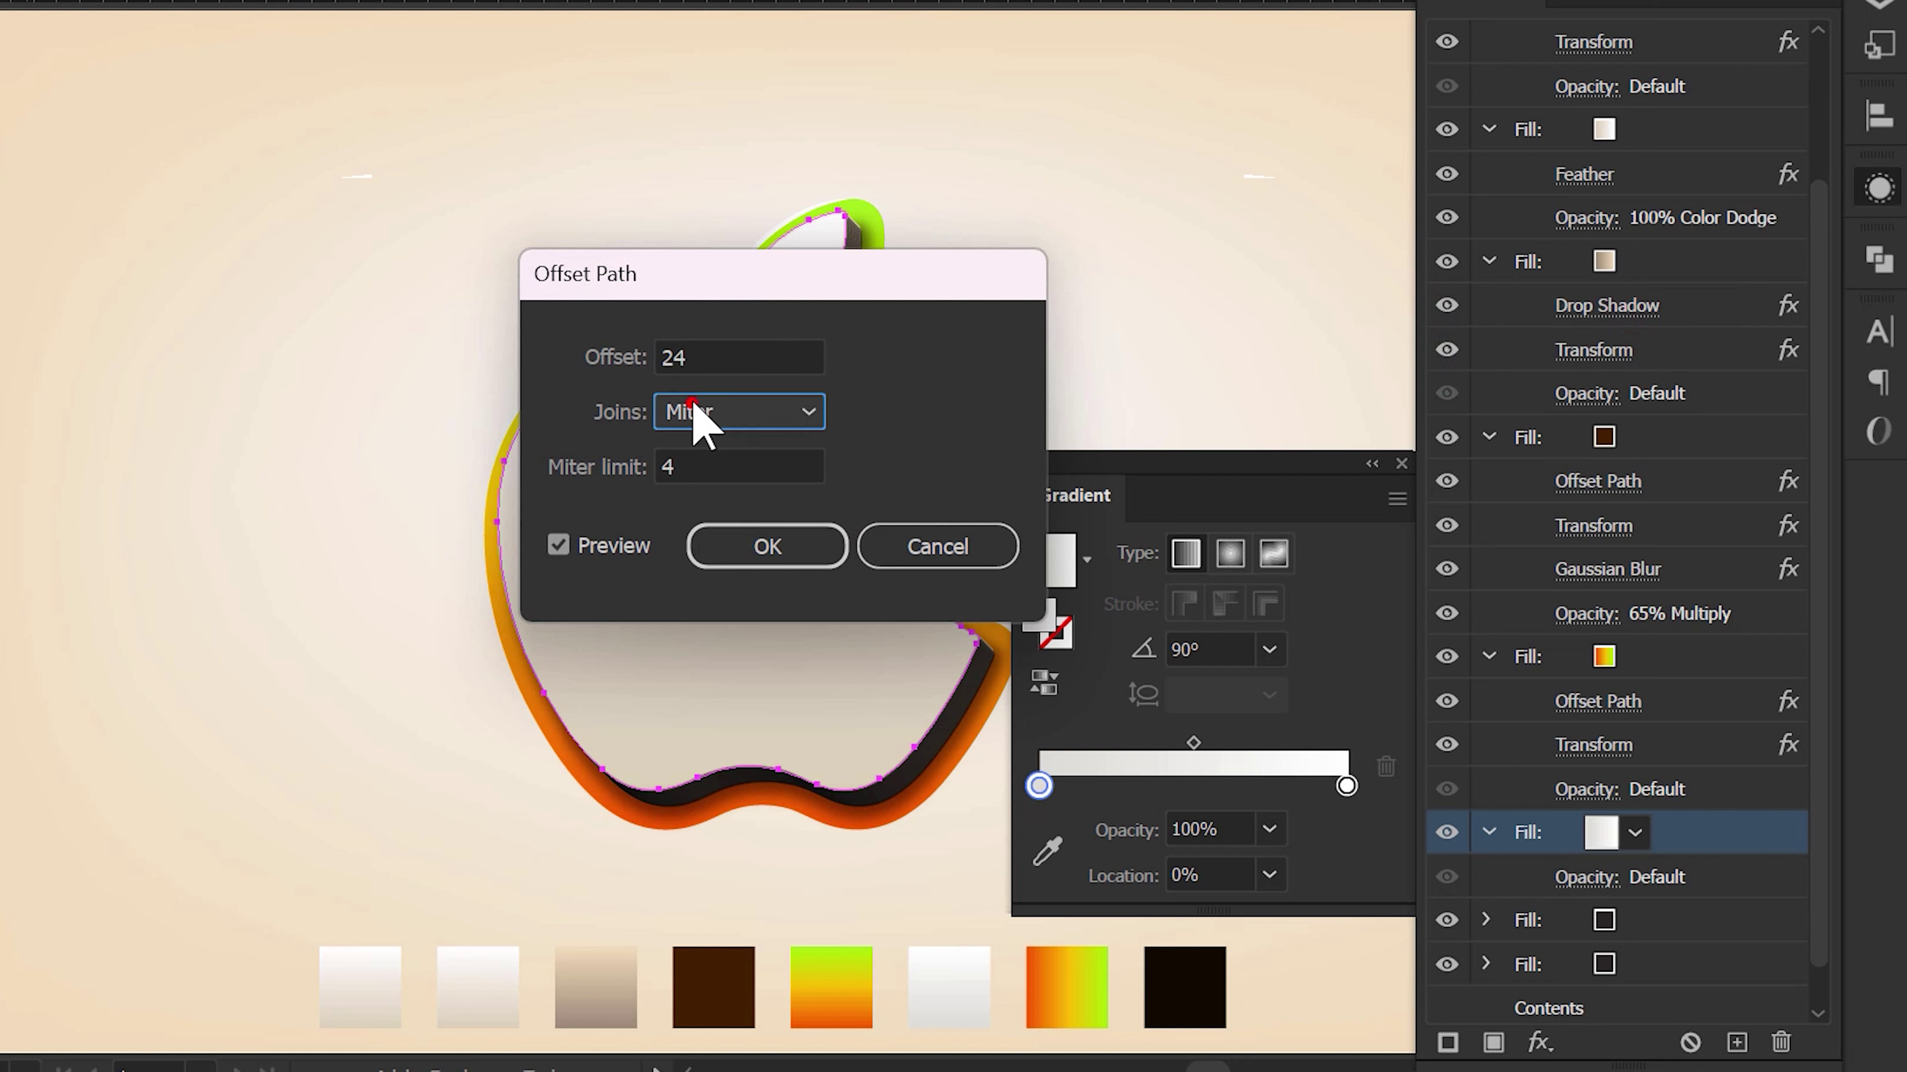
pyautogui.click(692, 411)
pyautogui.click(719, 490)
pyautogui.click(732, 555)
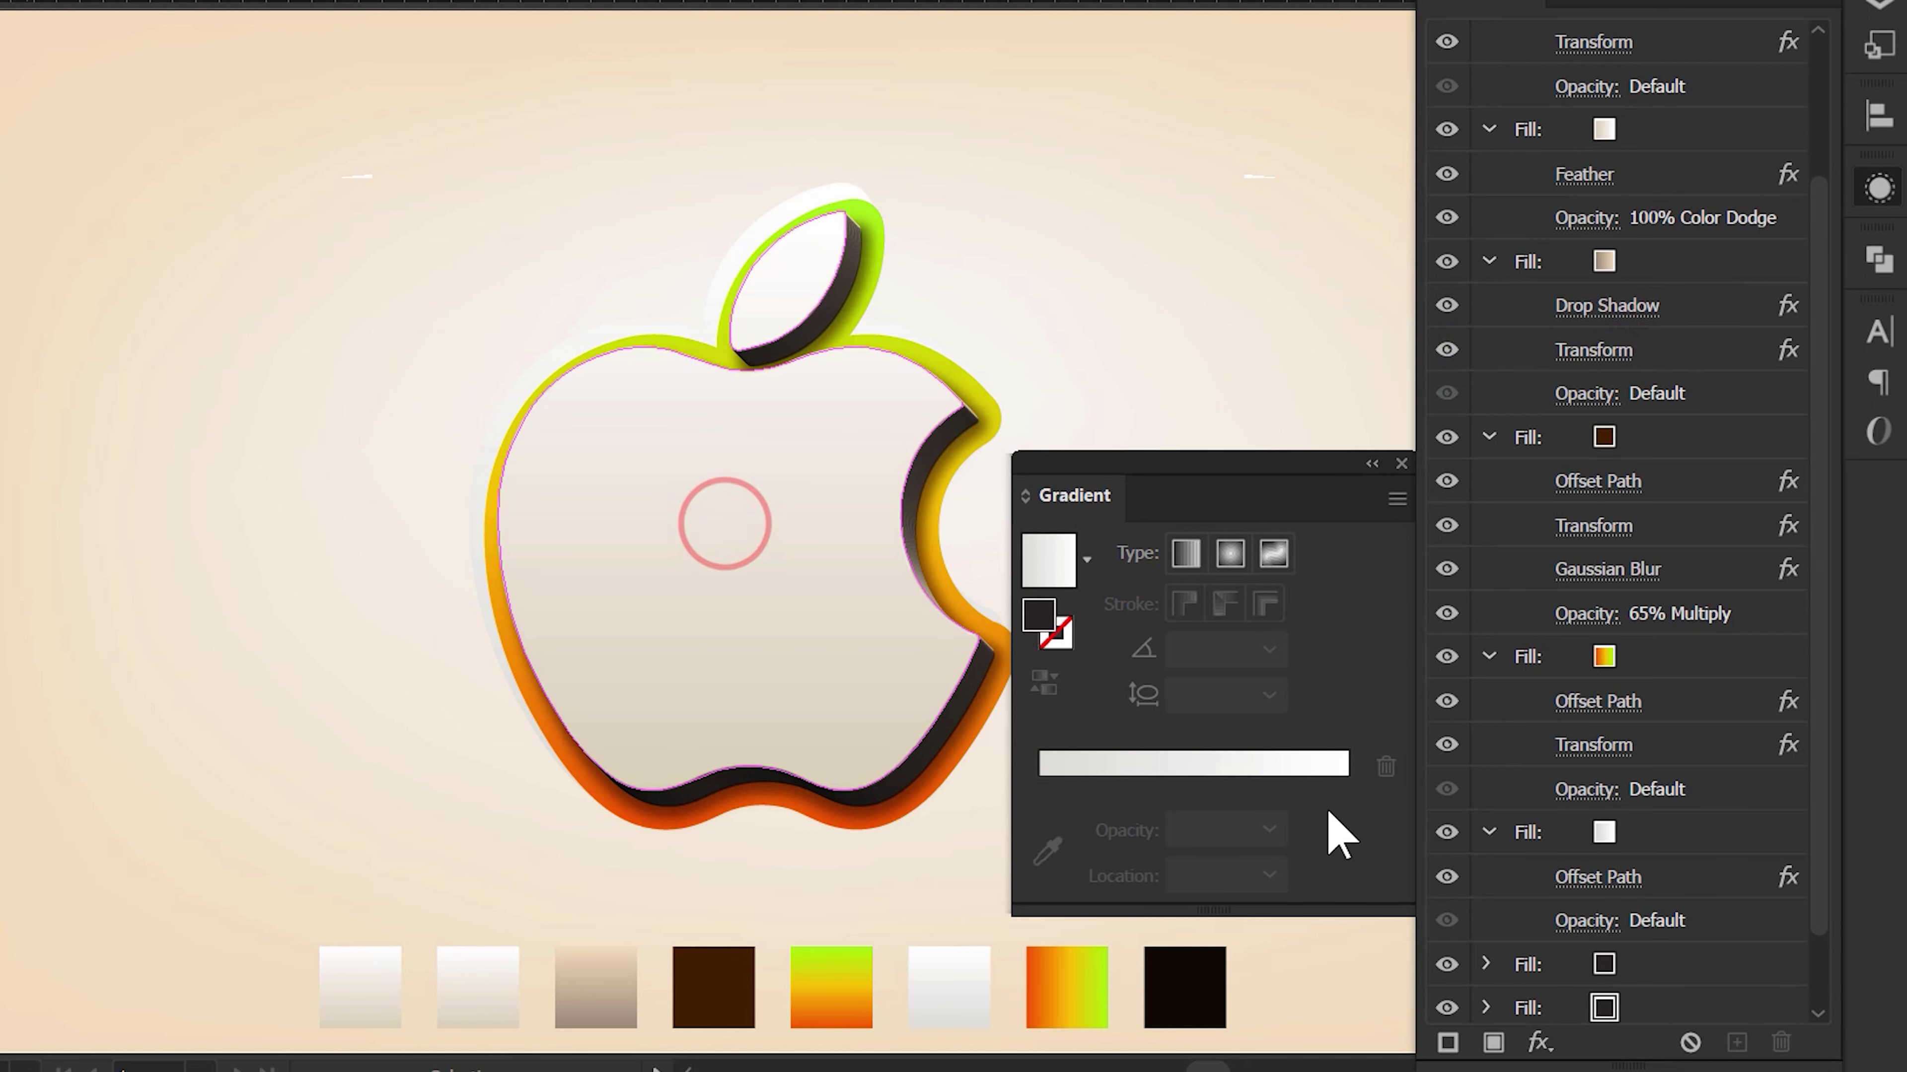
# - Add a Transform effect shifting the white fill horizontally and vertically
pyautogui.click(1715, 851)
pyautogui.click(1539, 1042)
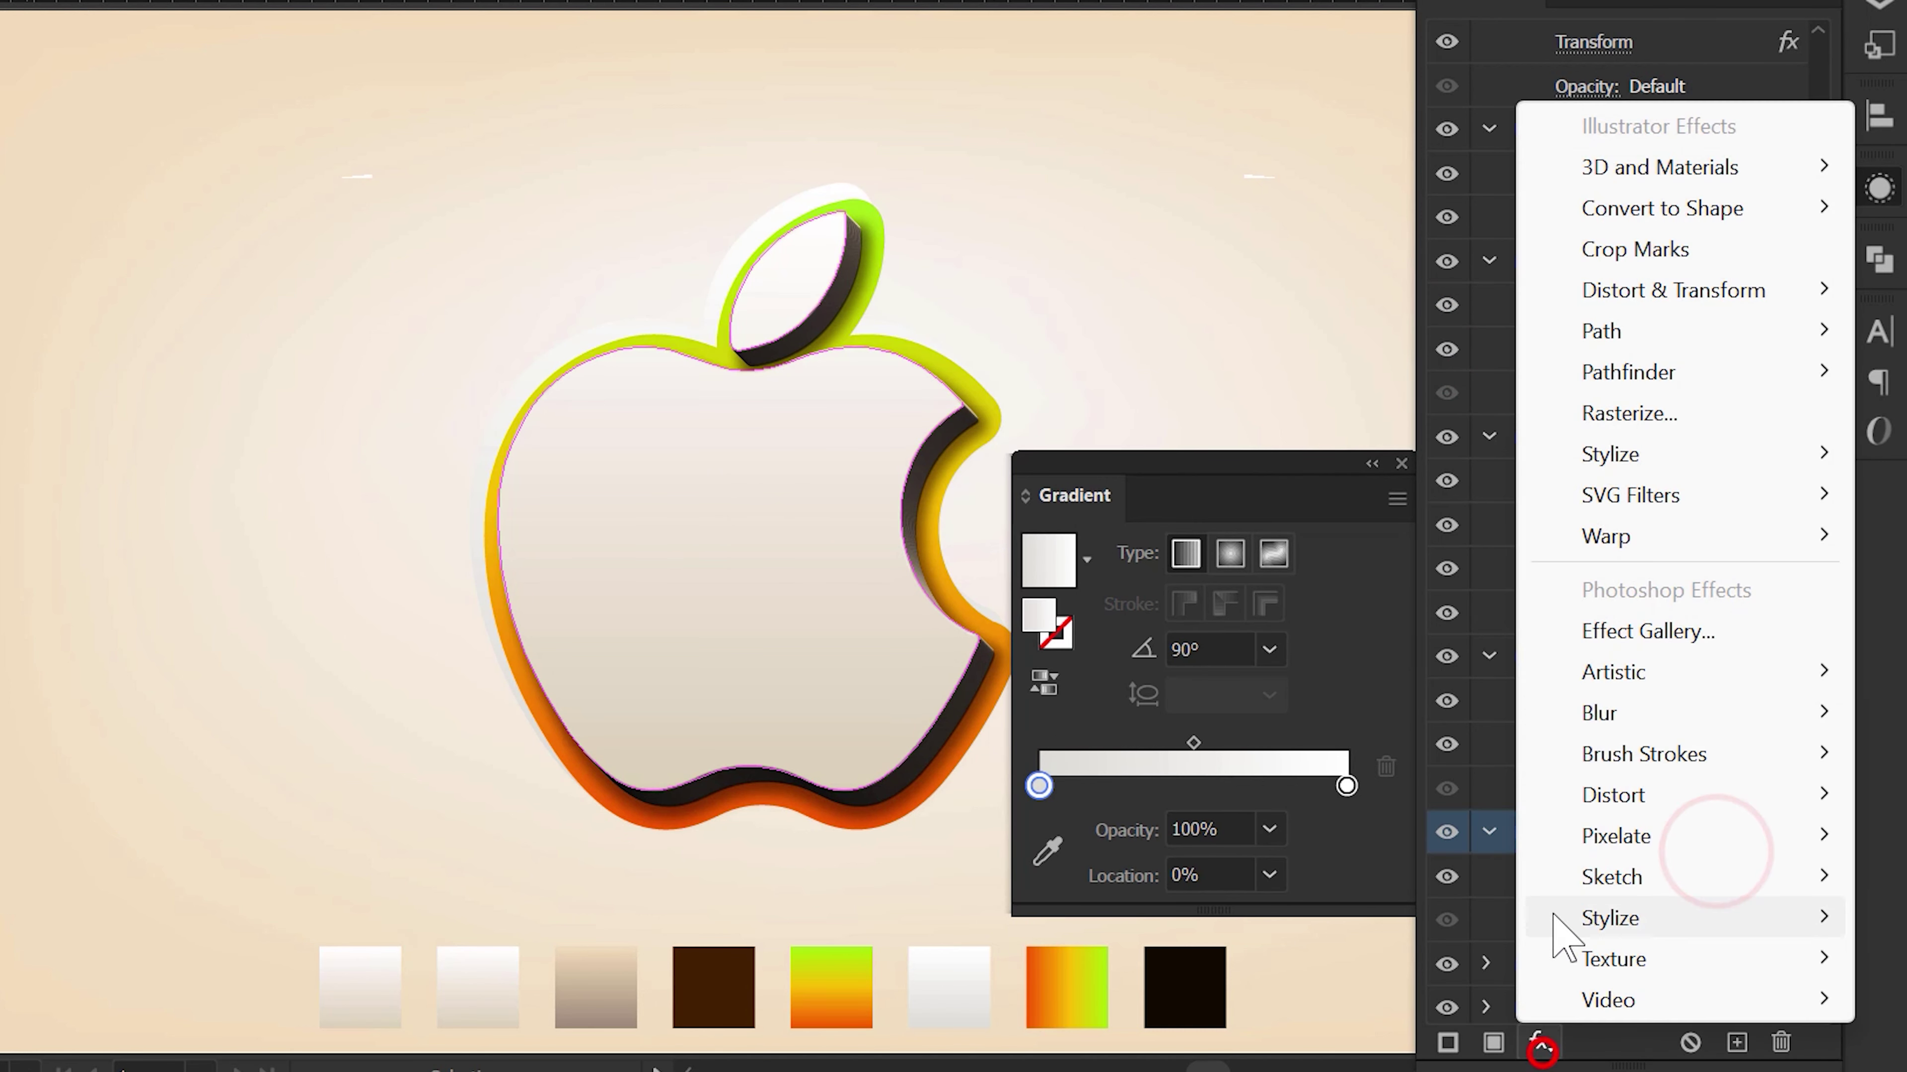
pyautogui.click(1779, 291)
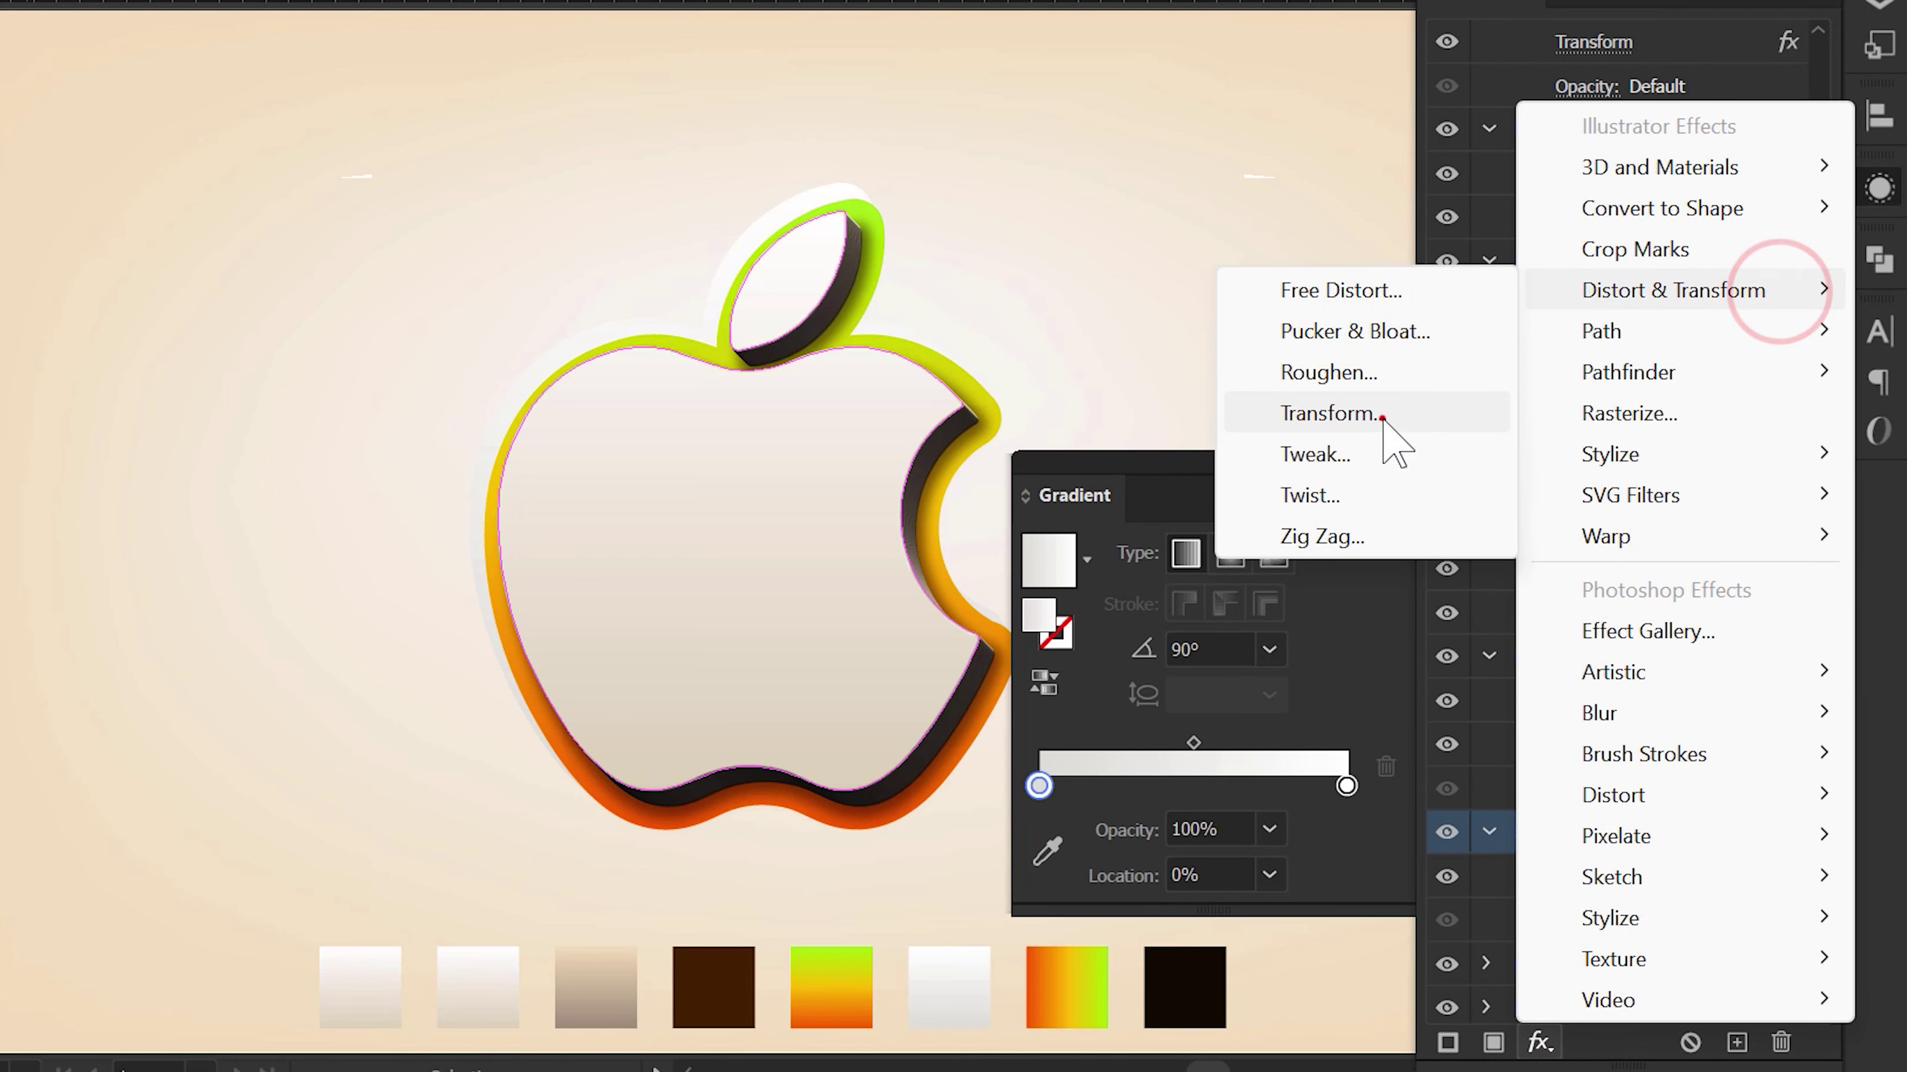
pyautogui.click(1359, 414)
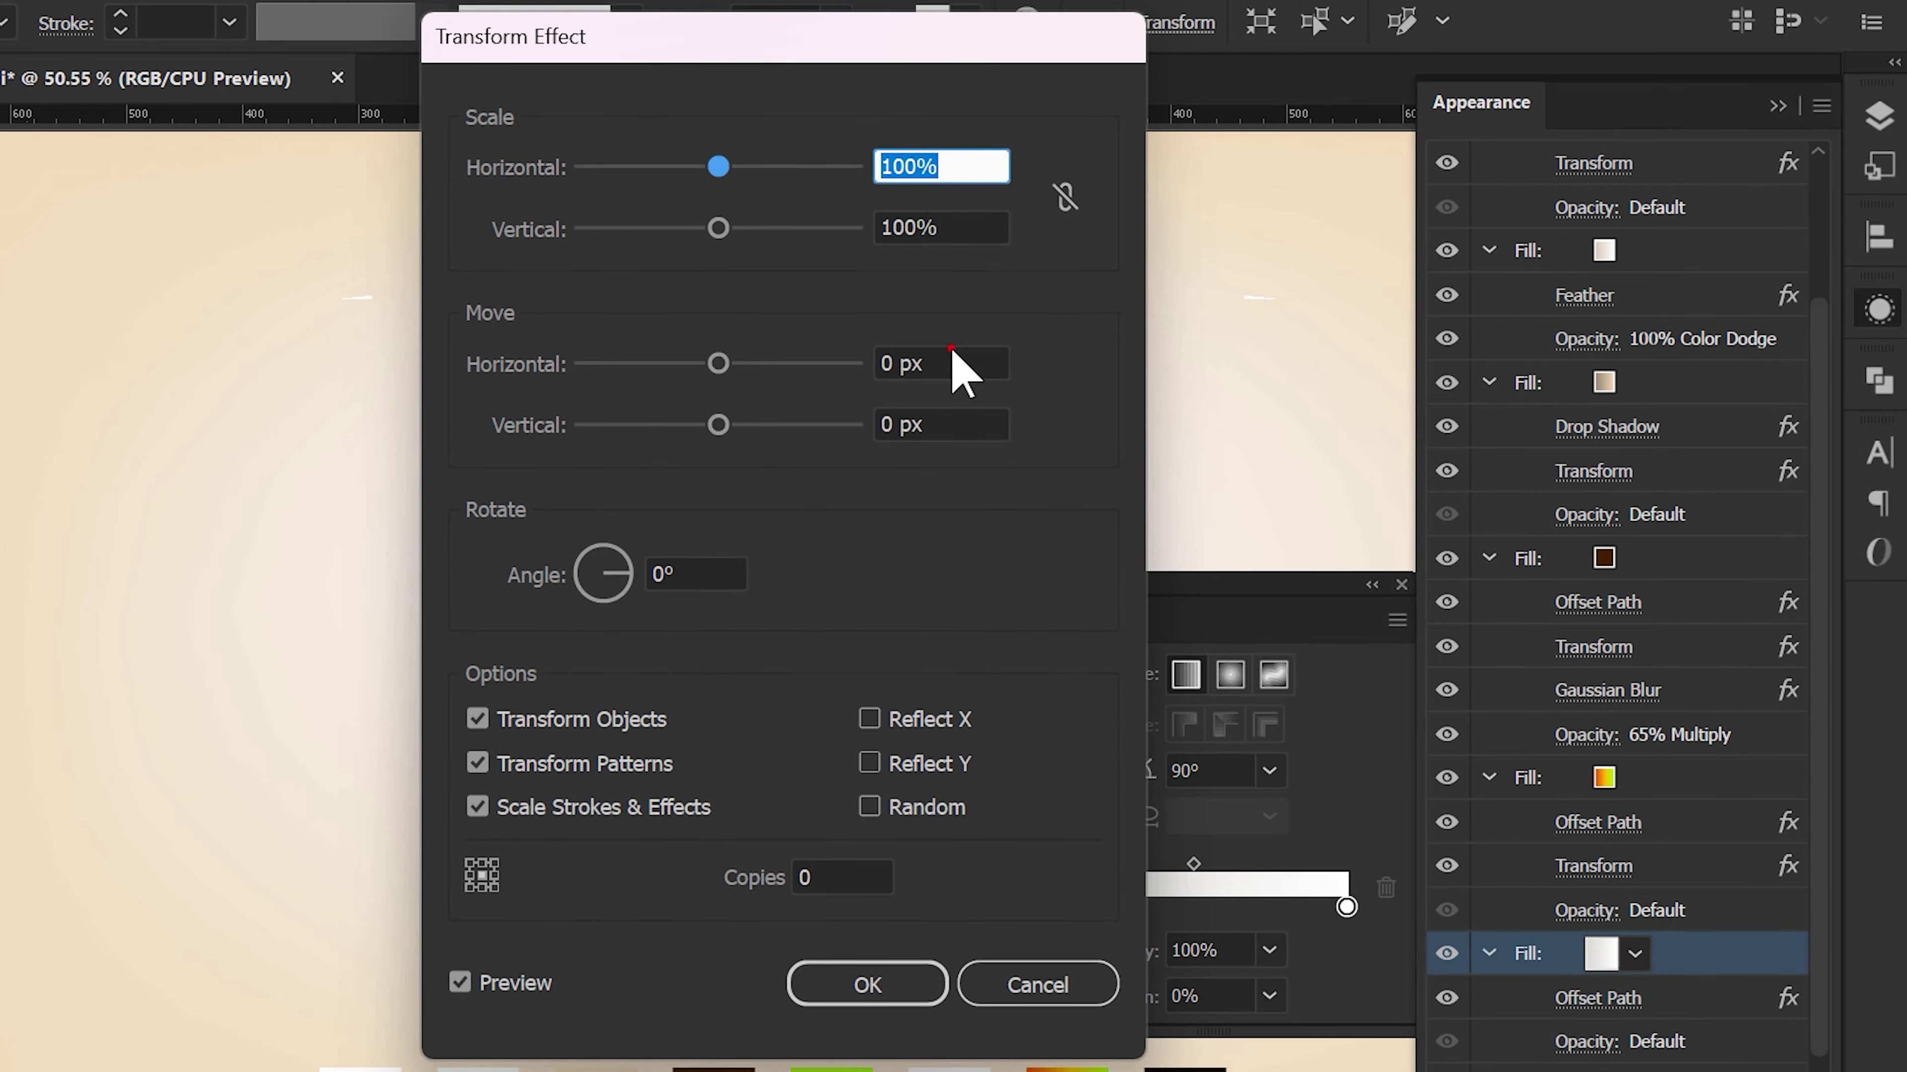
pyautogui.click(934, 363)
pyautogui.write('10')
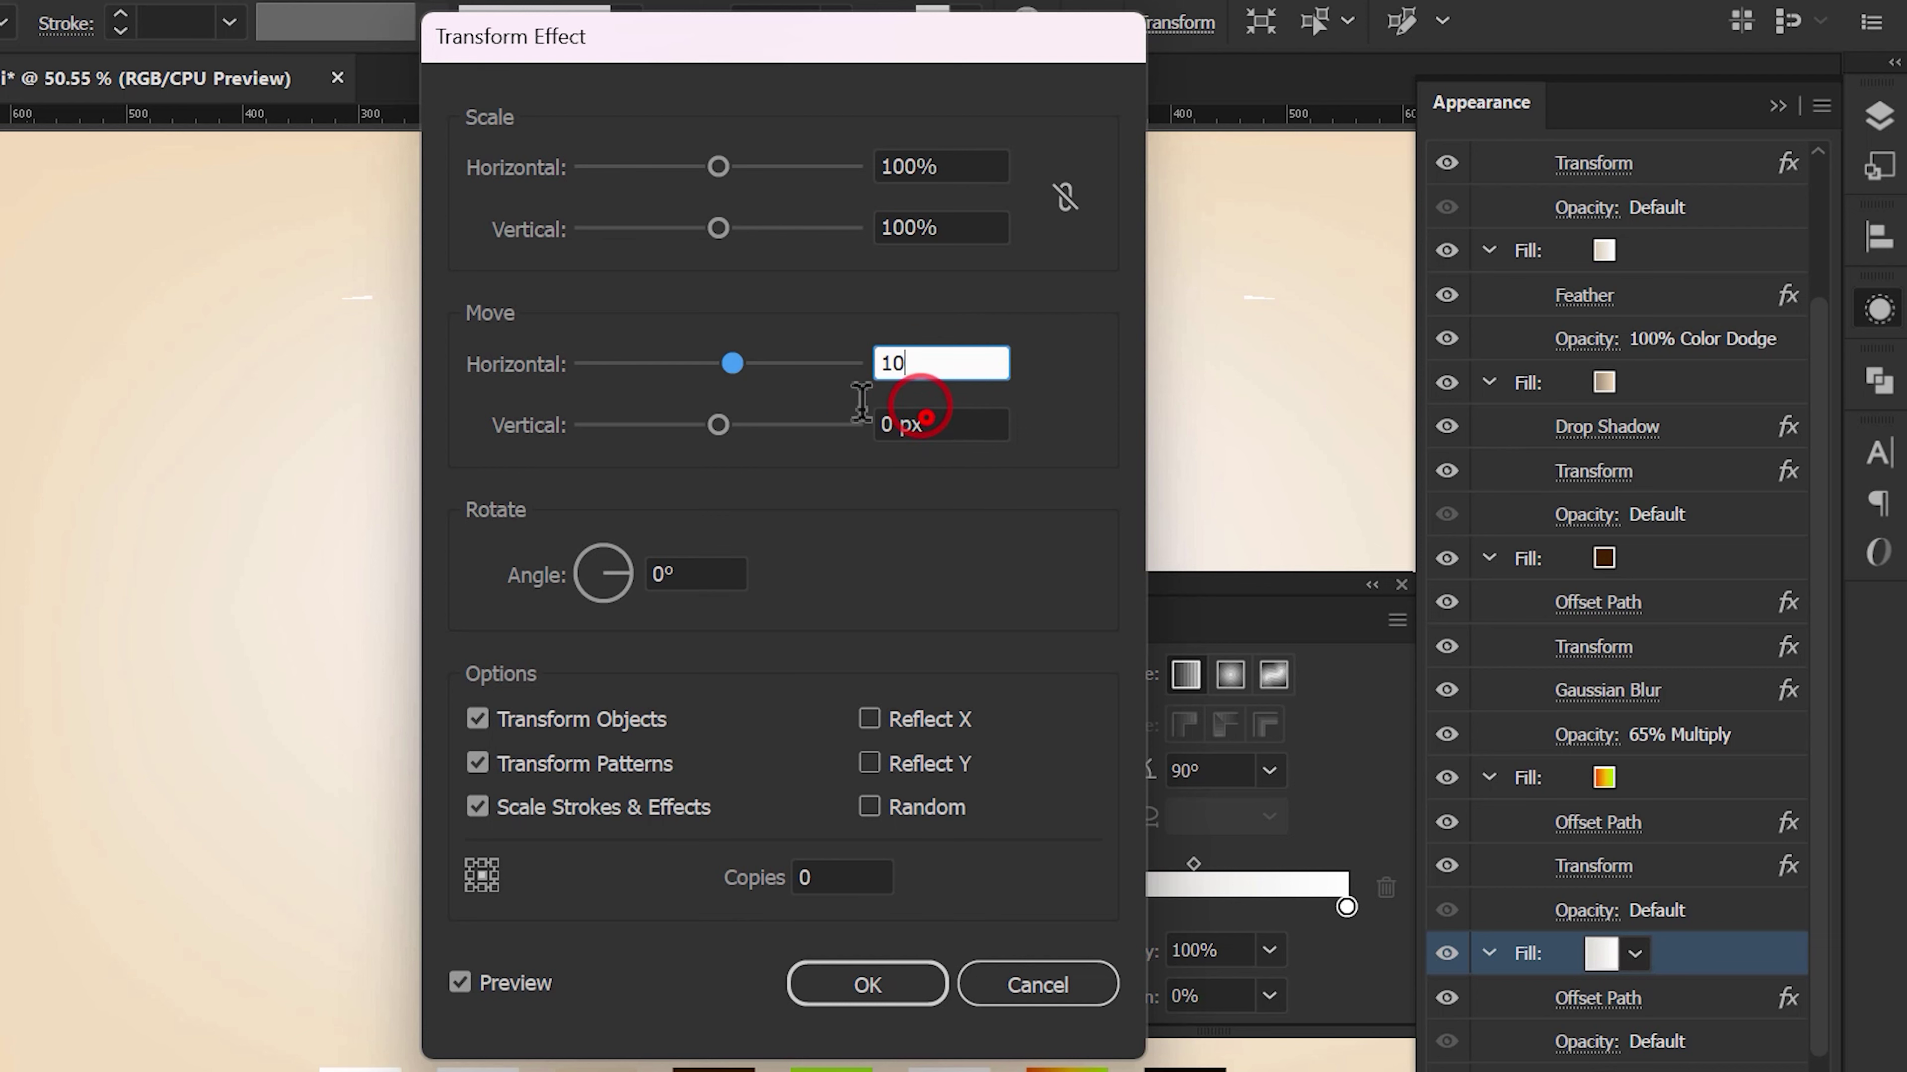
pyautogui.click(926, 417)
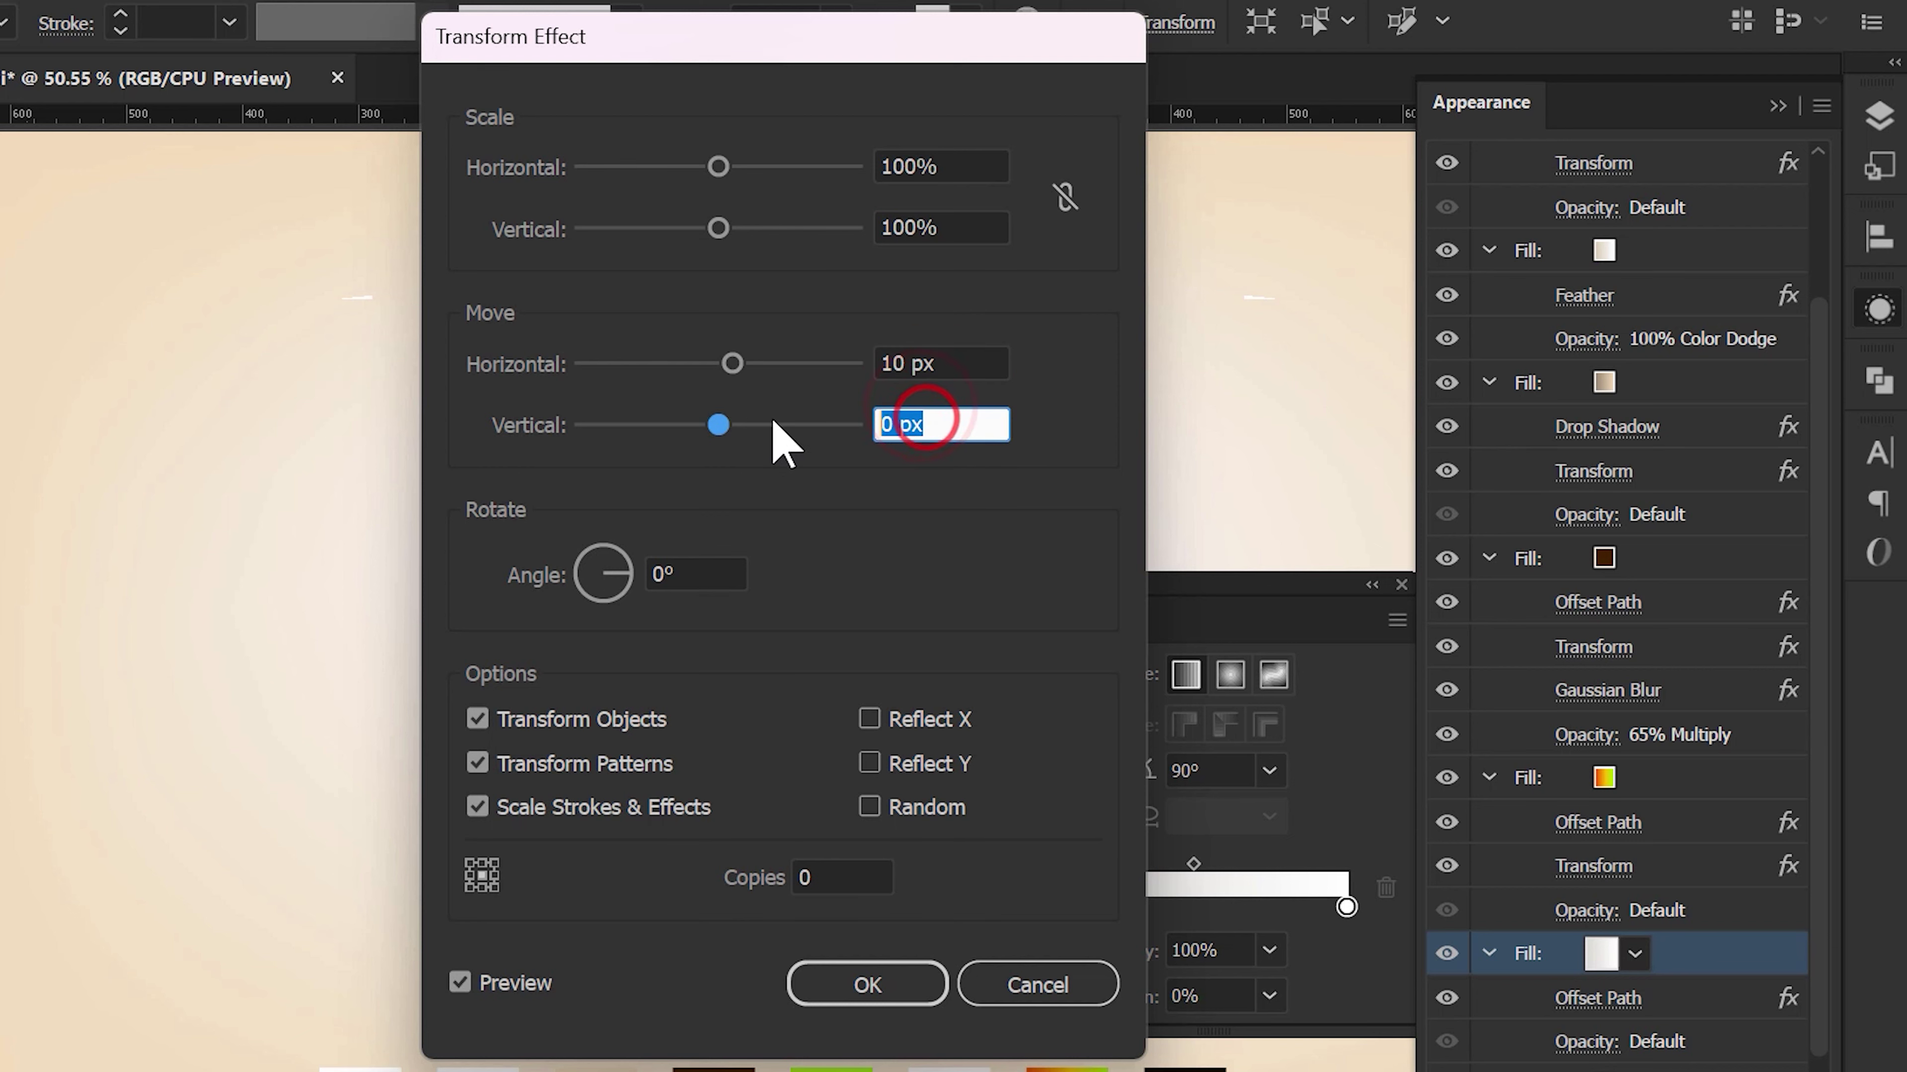
pyautogui.write('10')
pyautogui.click(887, 999)
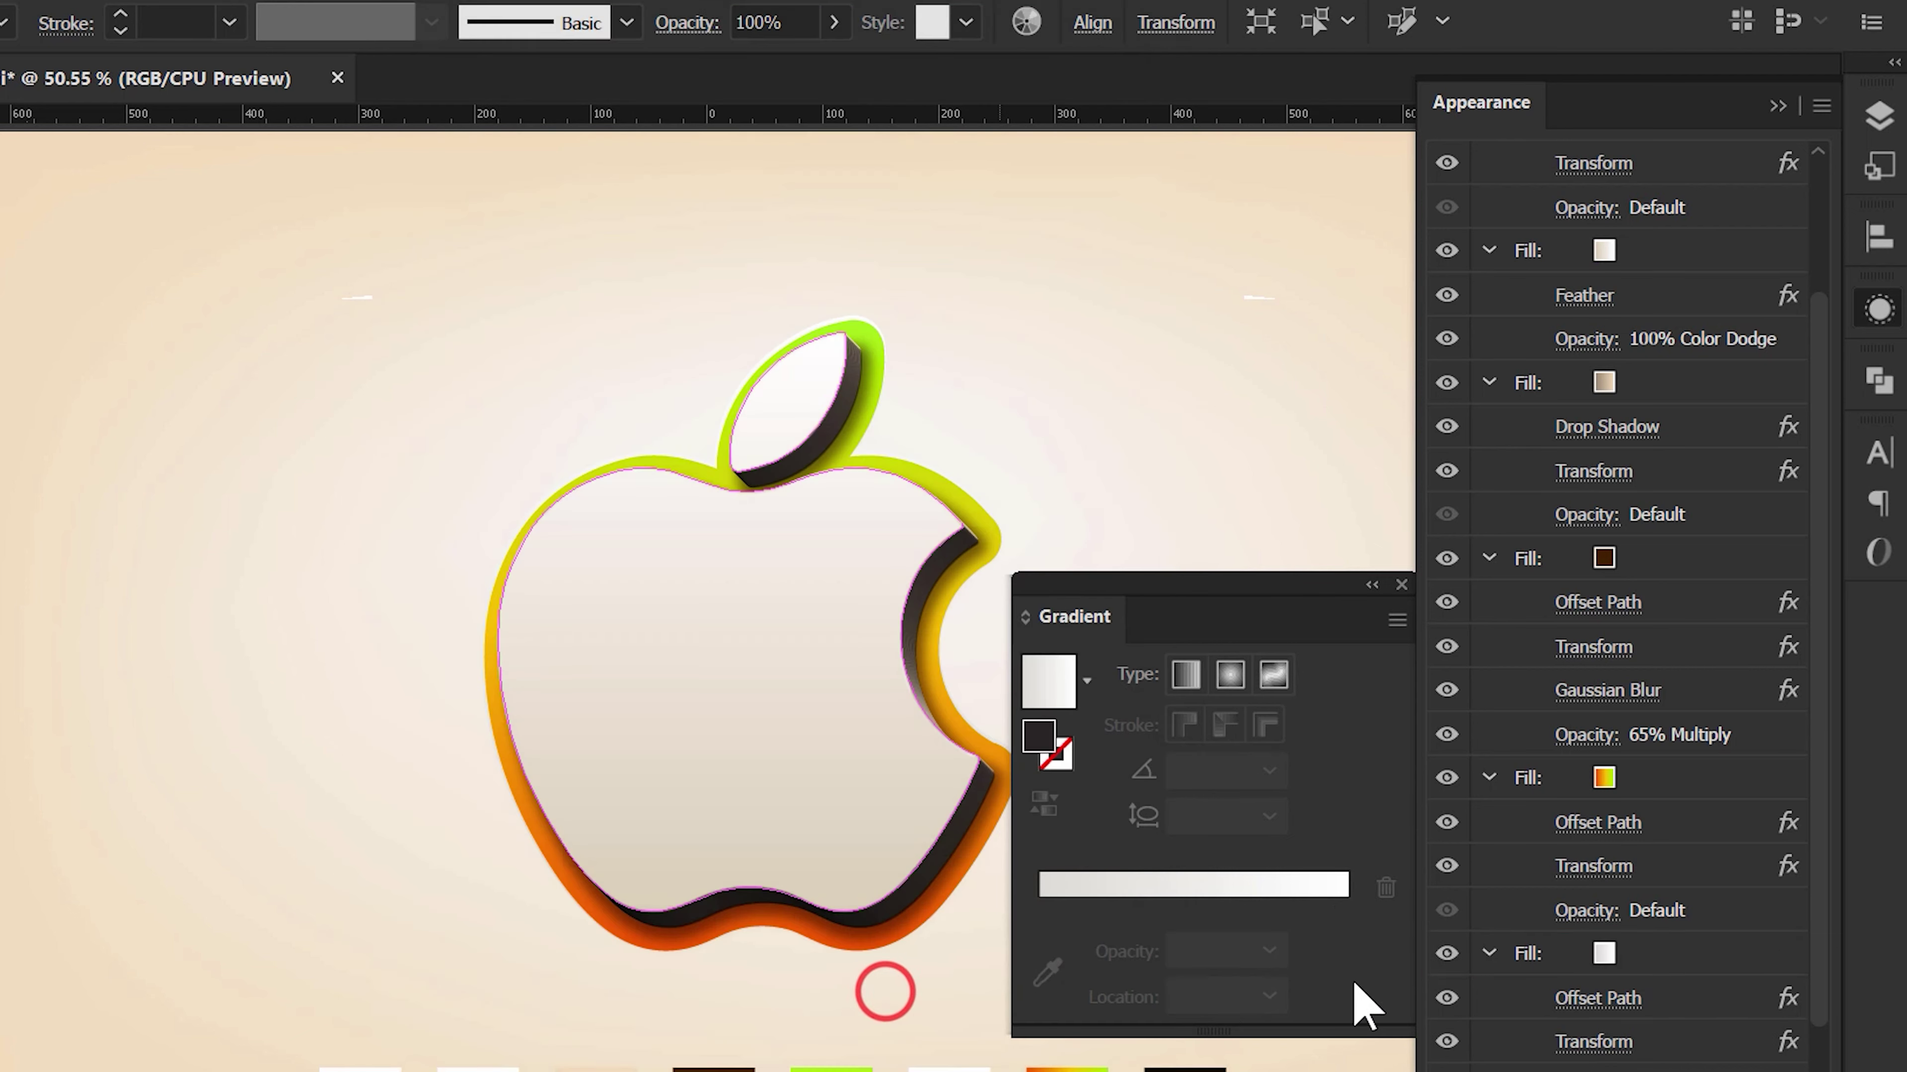
# - Add a 5 px Feather to the white gradient fill
pyautogui.click(1668, 879)
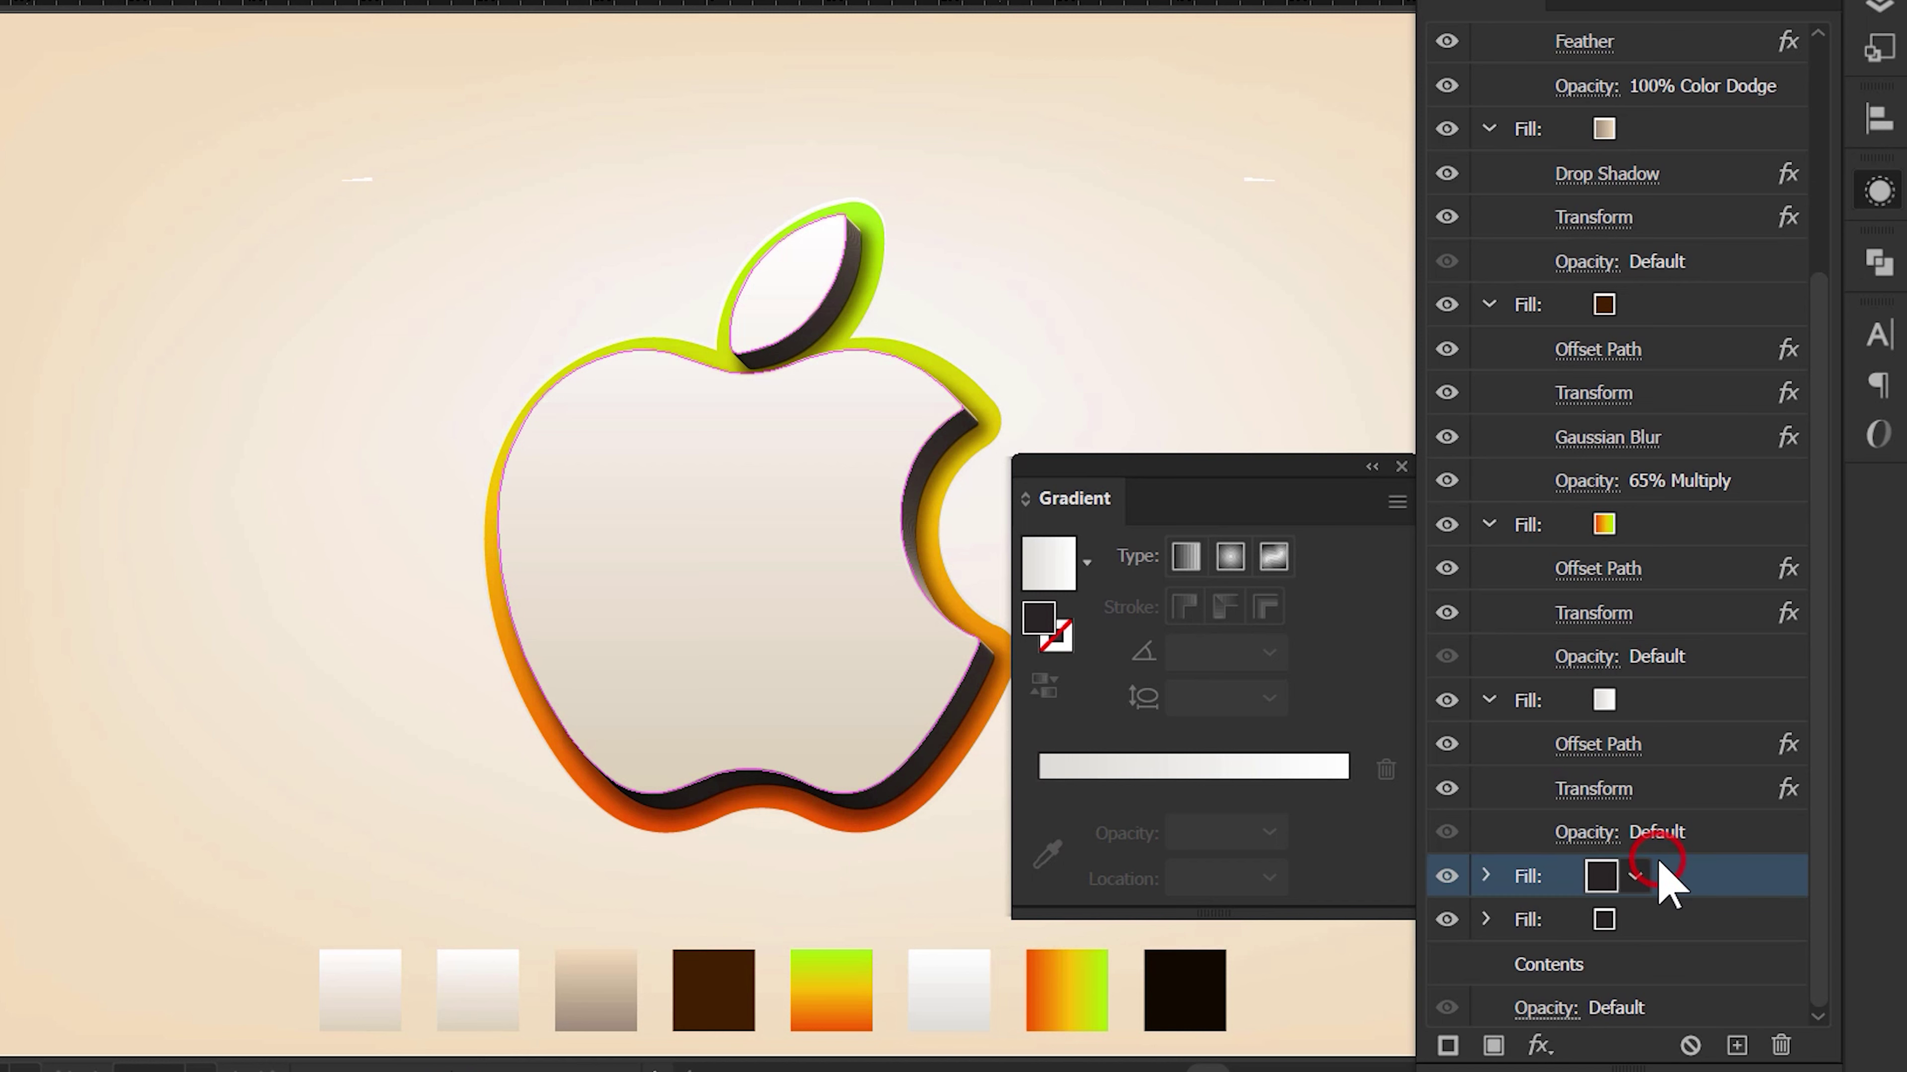
pyautogui.click(1693, 690)
pyautogui.click(1538, 1044)
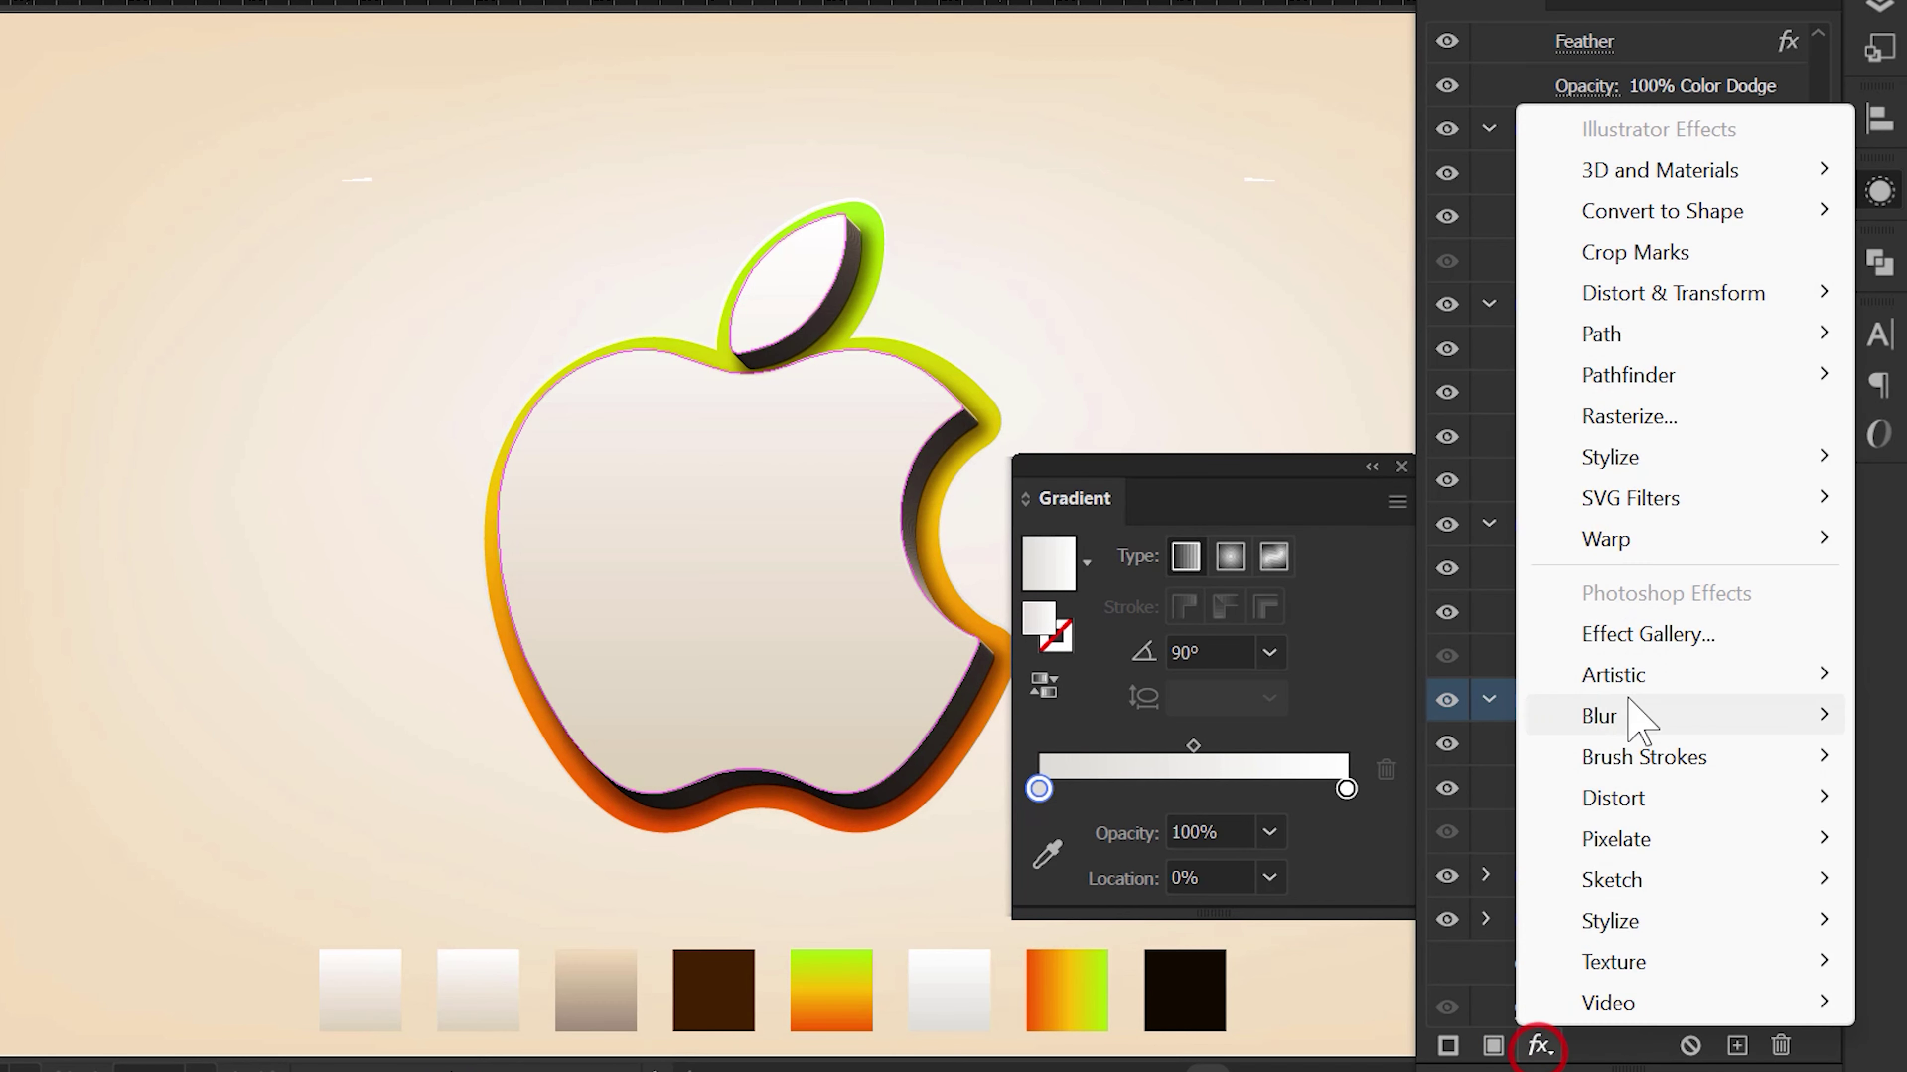
pyautogui.click(1693, 441)
pyautogui.click(1315, 500)
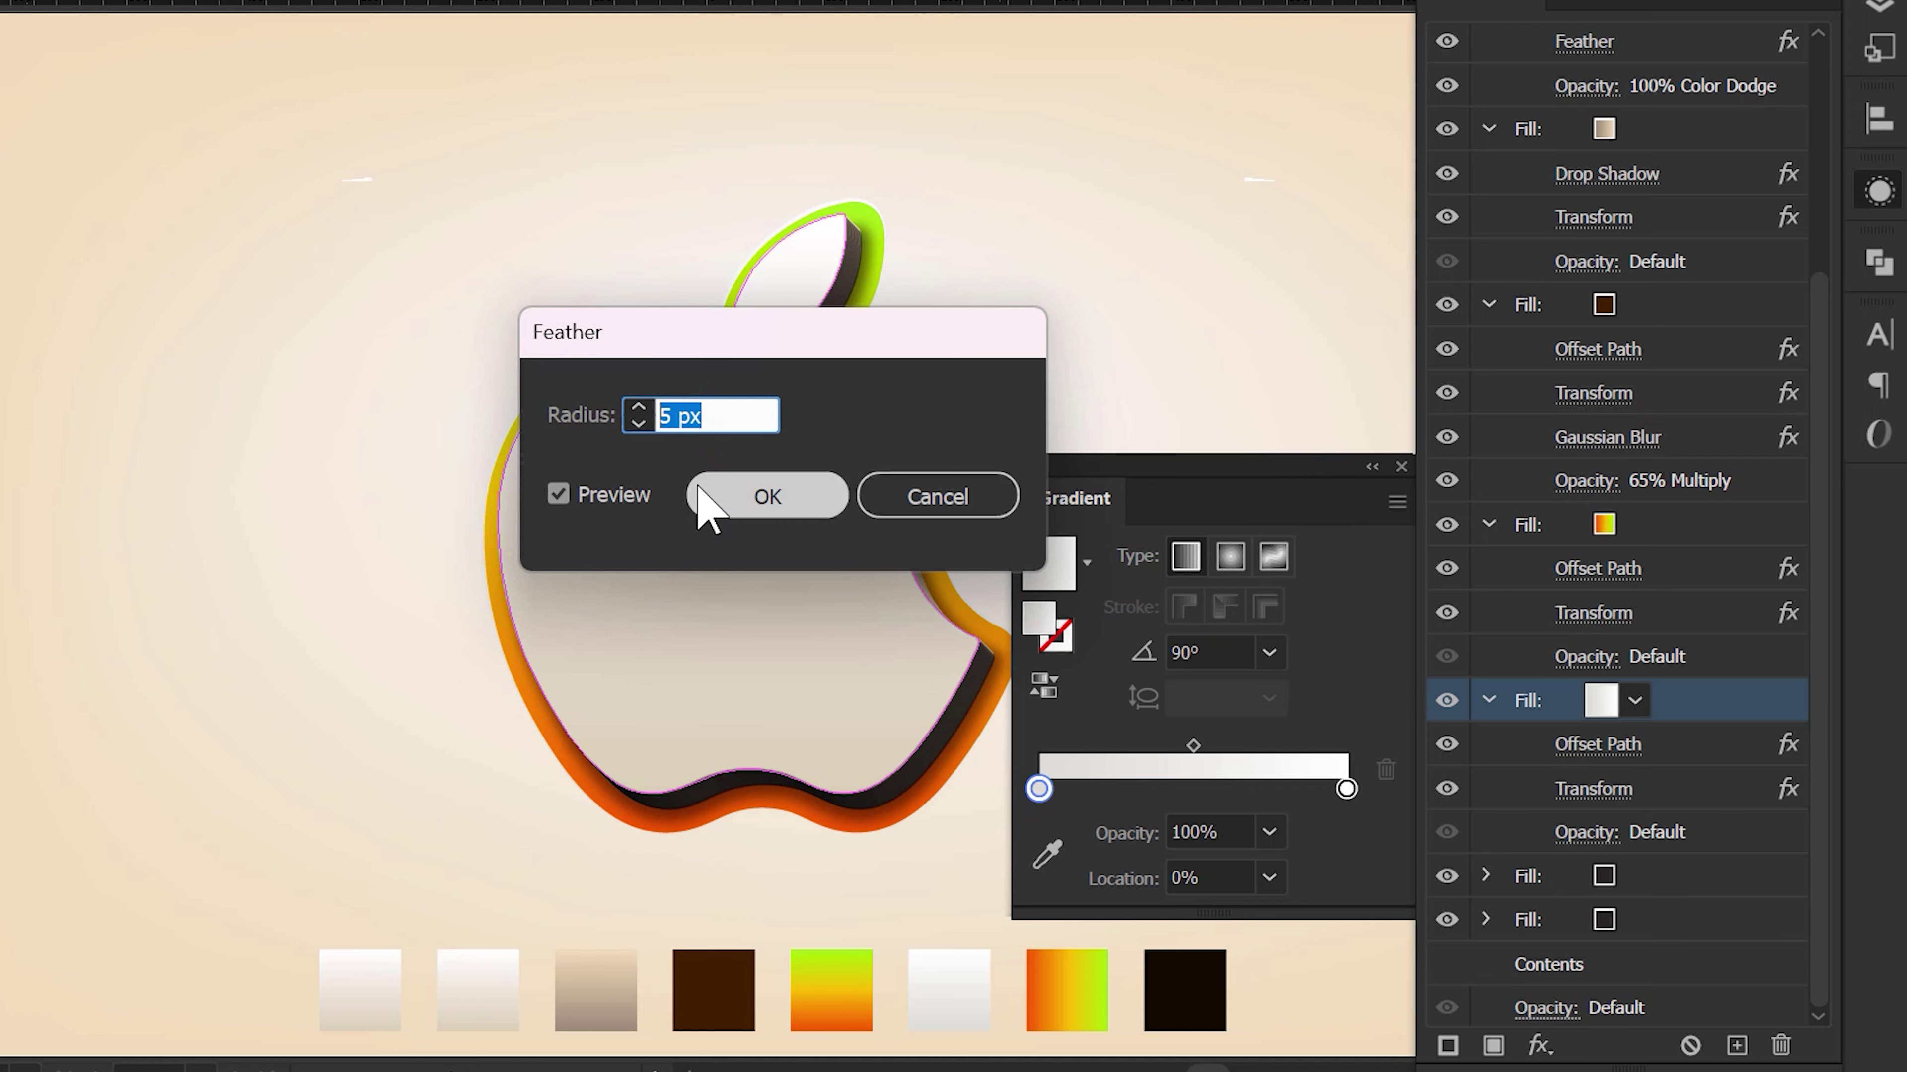
pyautogui.click(706, 507)
# - Blend the white fill in Color Dodge at 100% opacity
pyautogui.click(1585, 880)
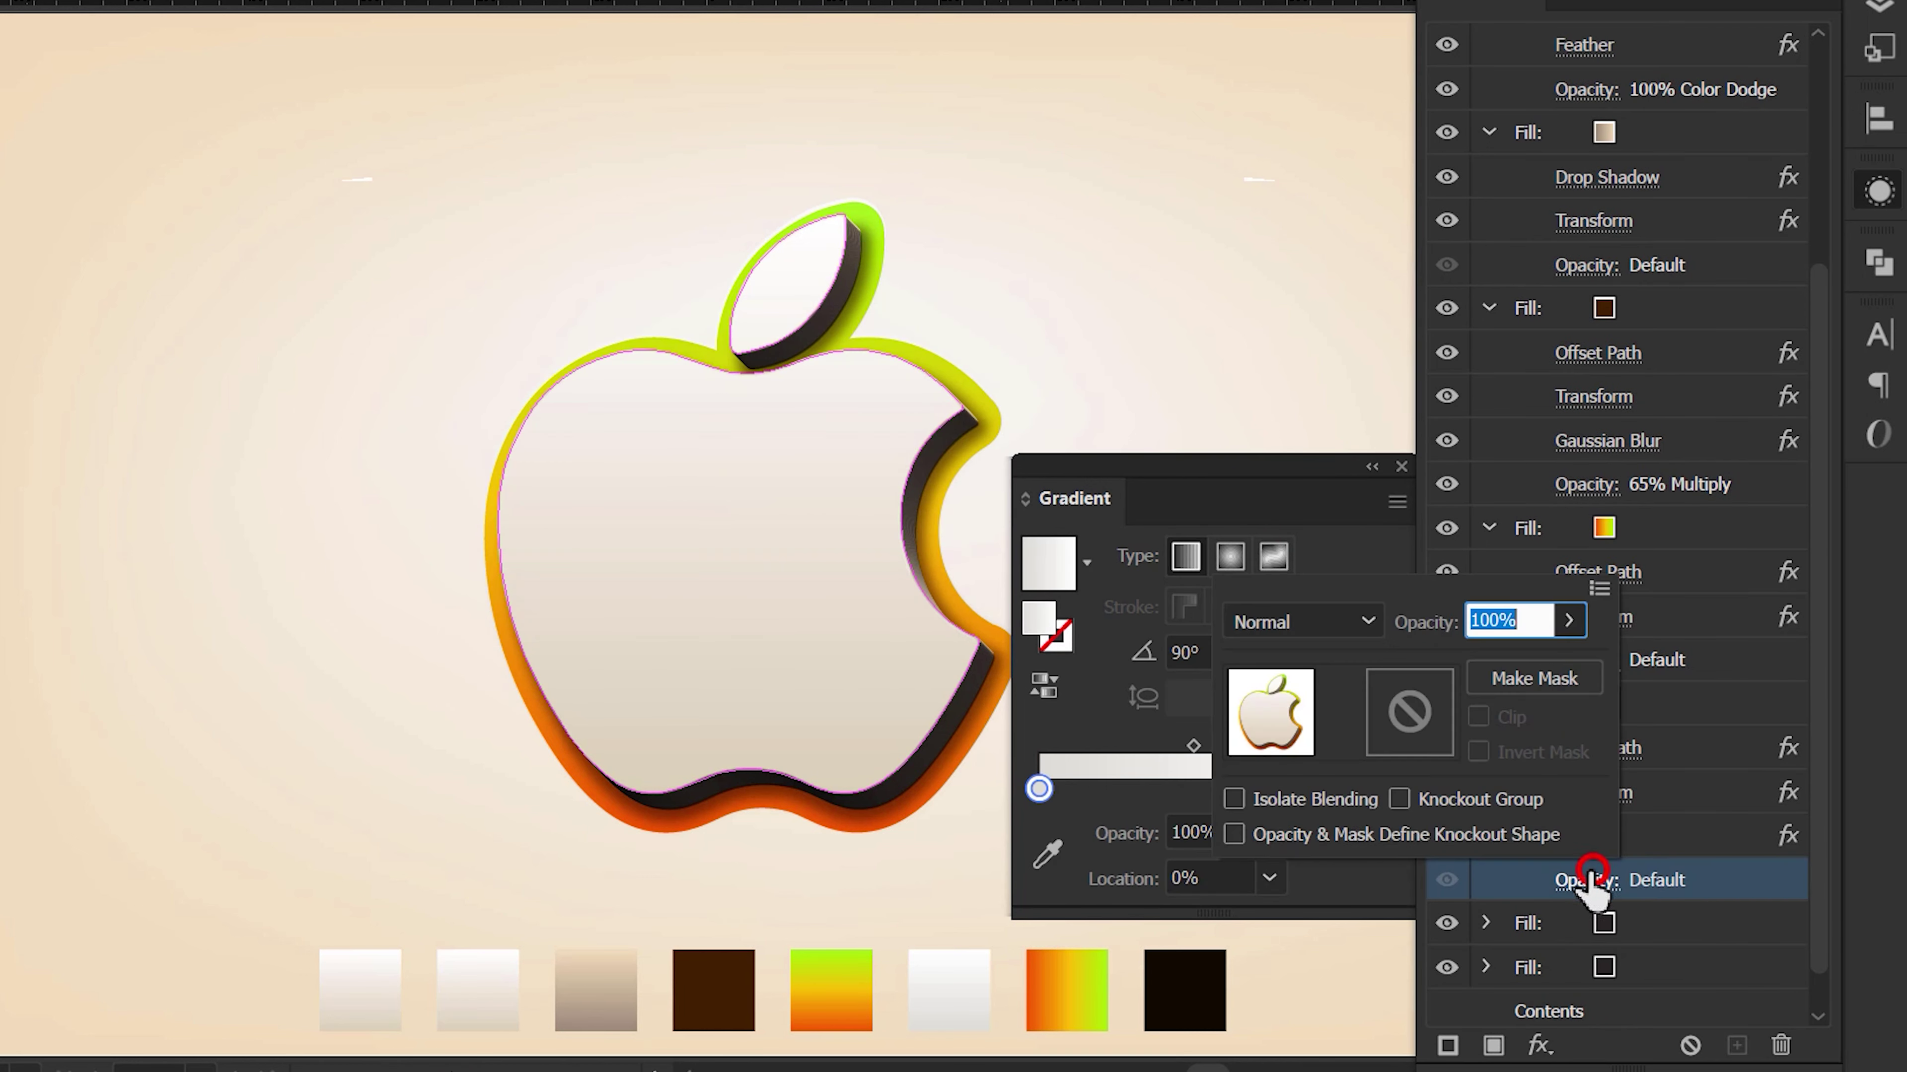
pyautogui.click(1308, 627)
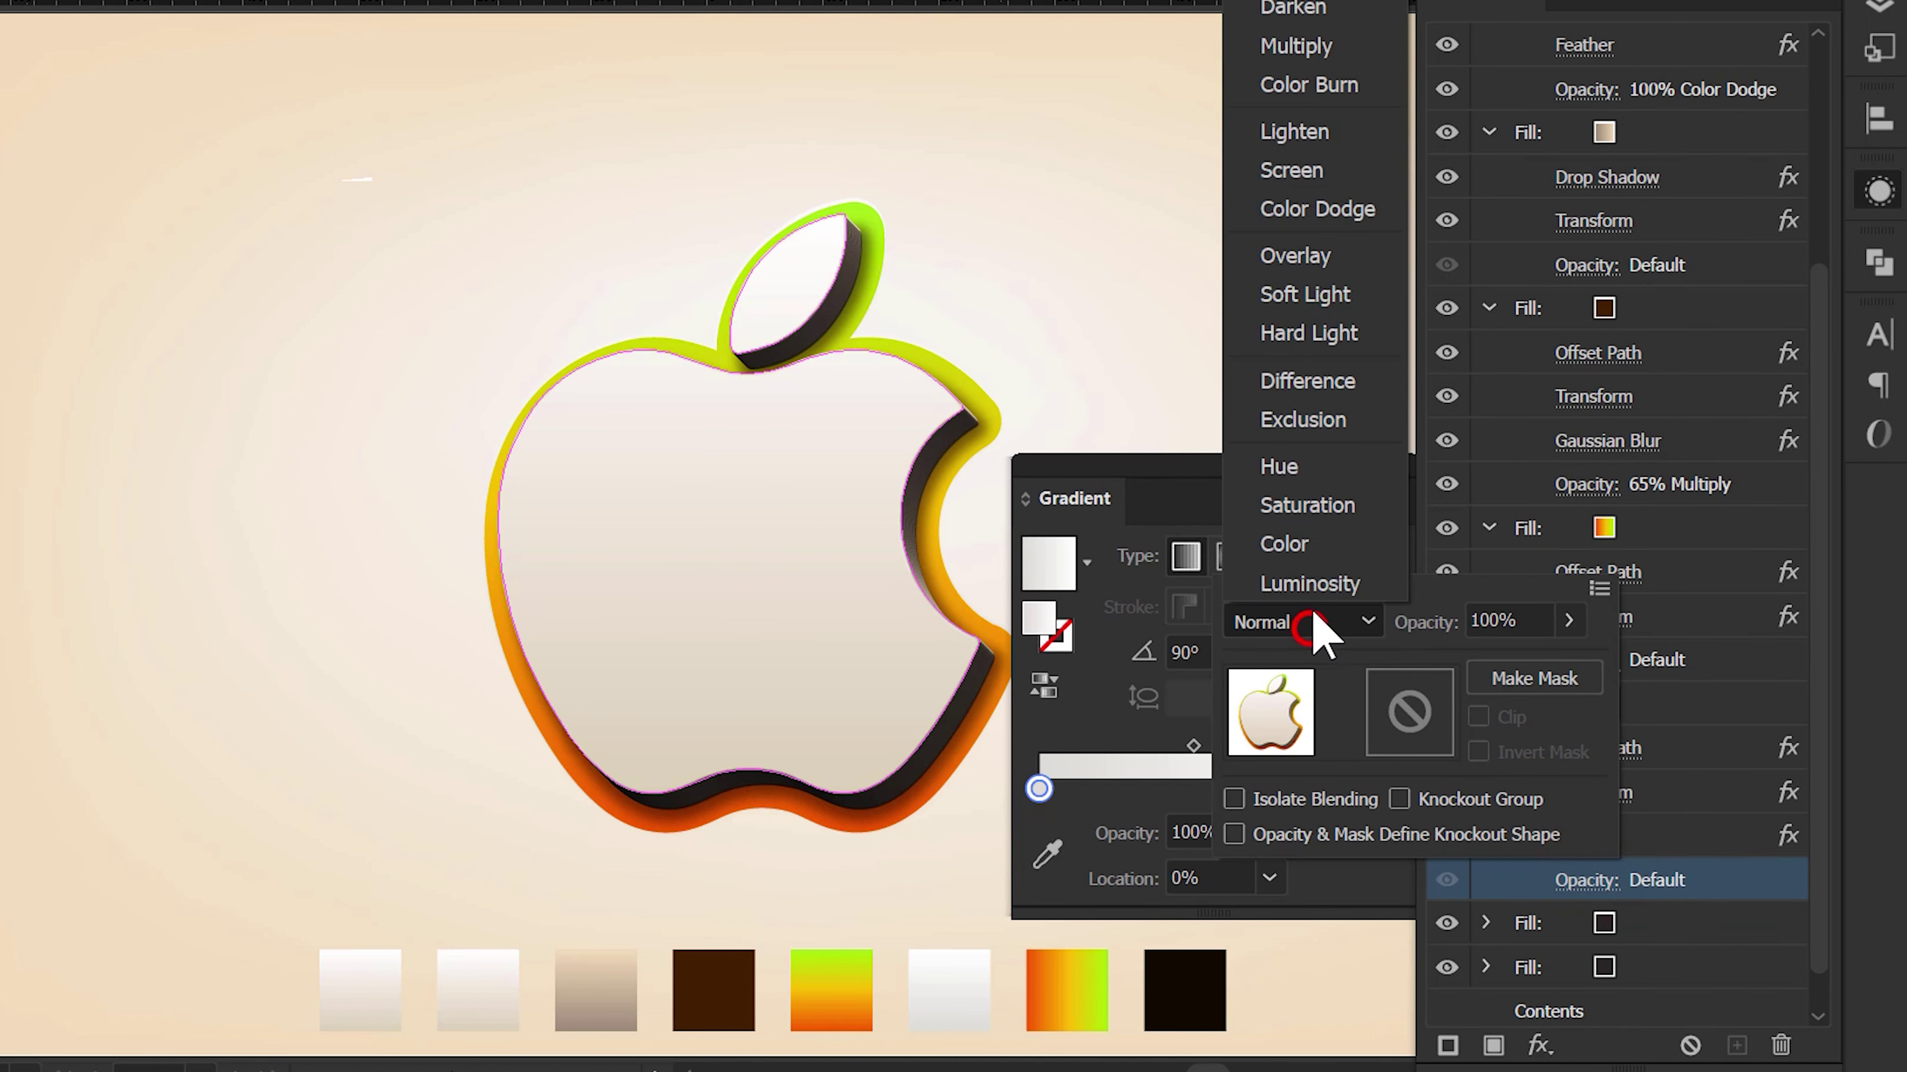
pyautogui.click(1362, 212)
pyautogui.click(1684, 879)
pyautogui.click(1652, 920)
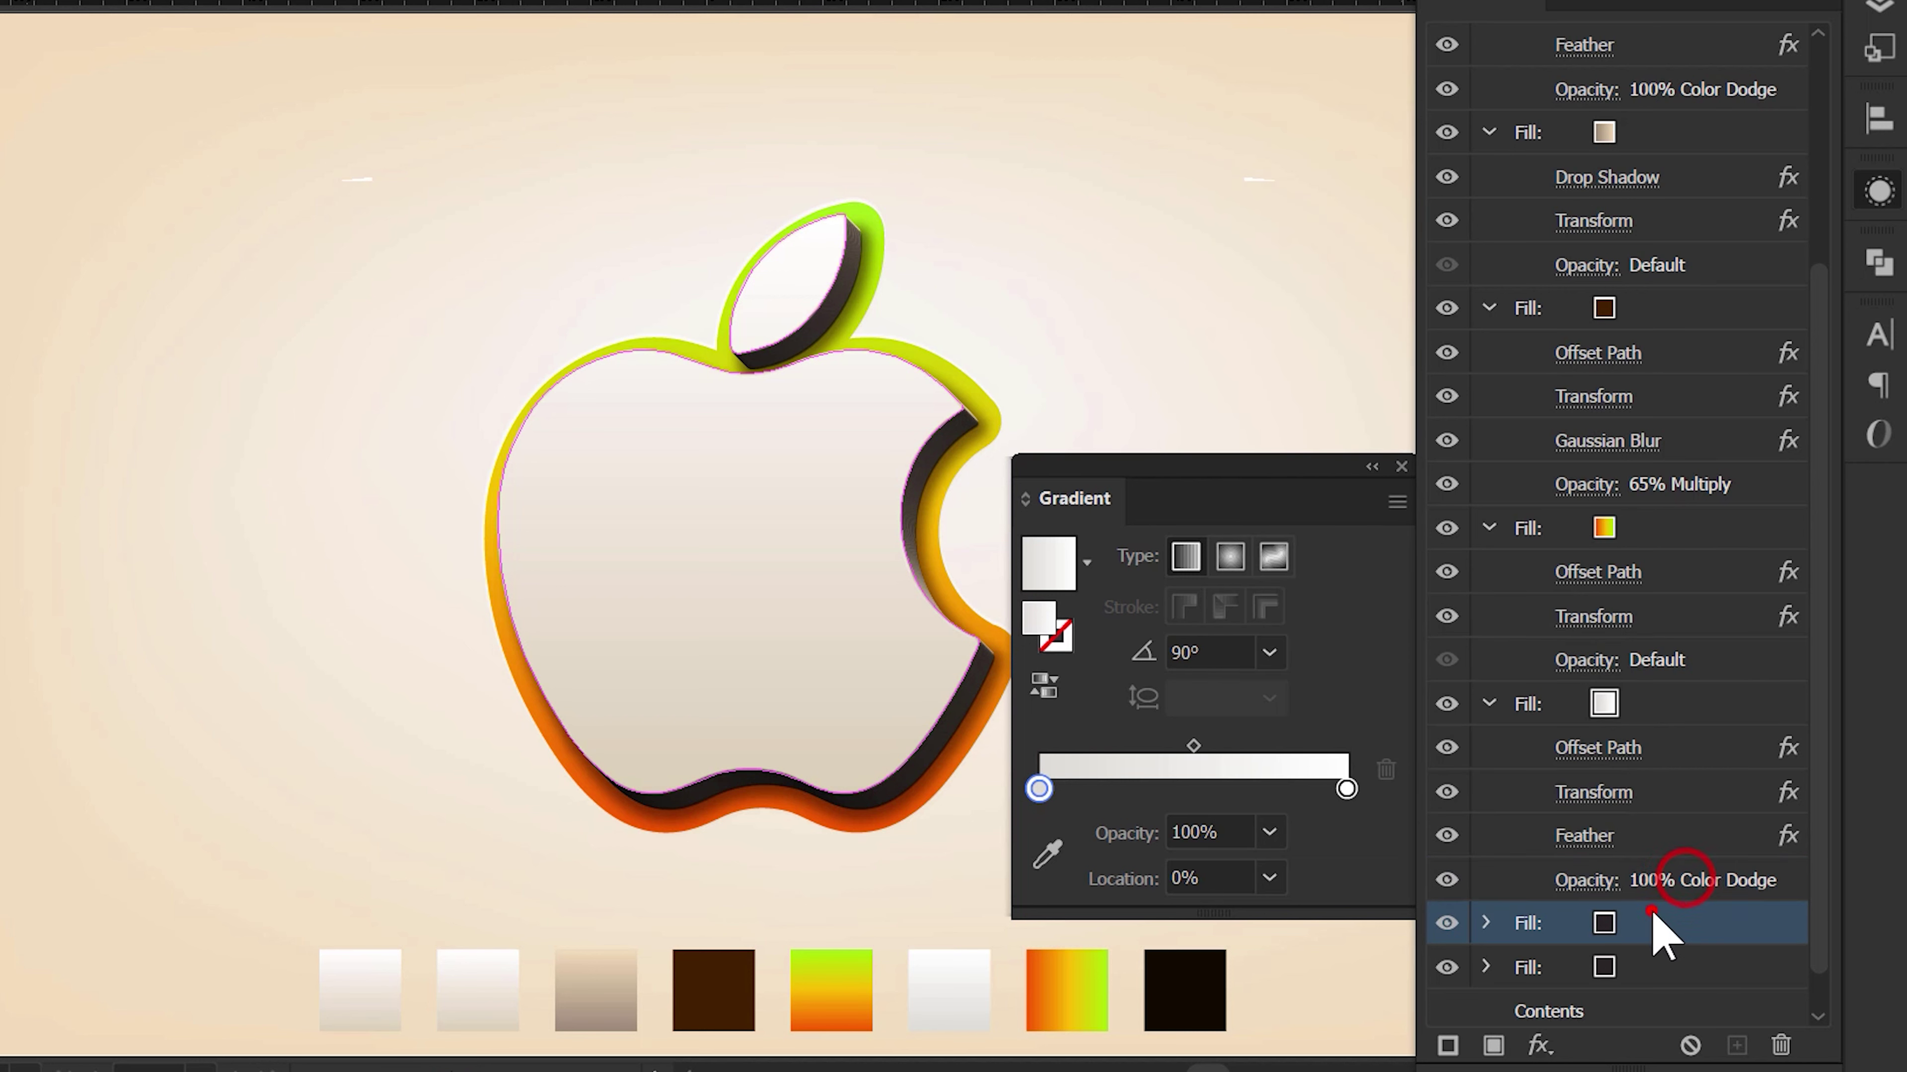
# - Apply the orange-to-green gradient swatch to the seventh fill at 90°
pyautogui.click(1060, 989)
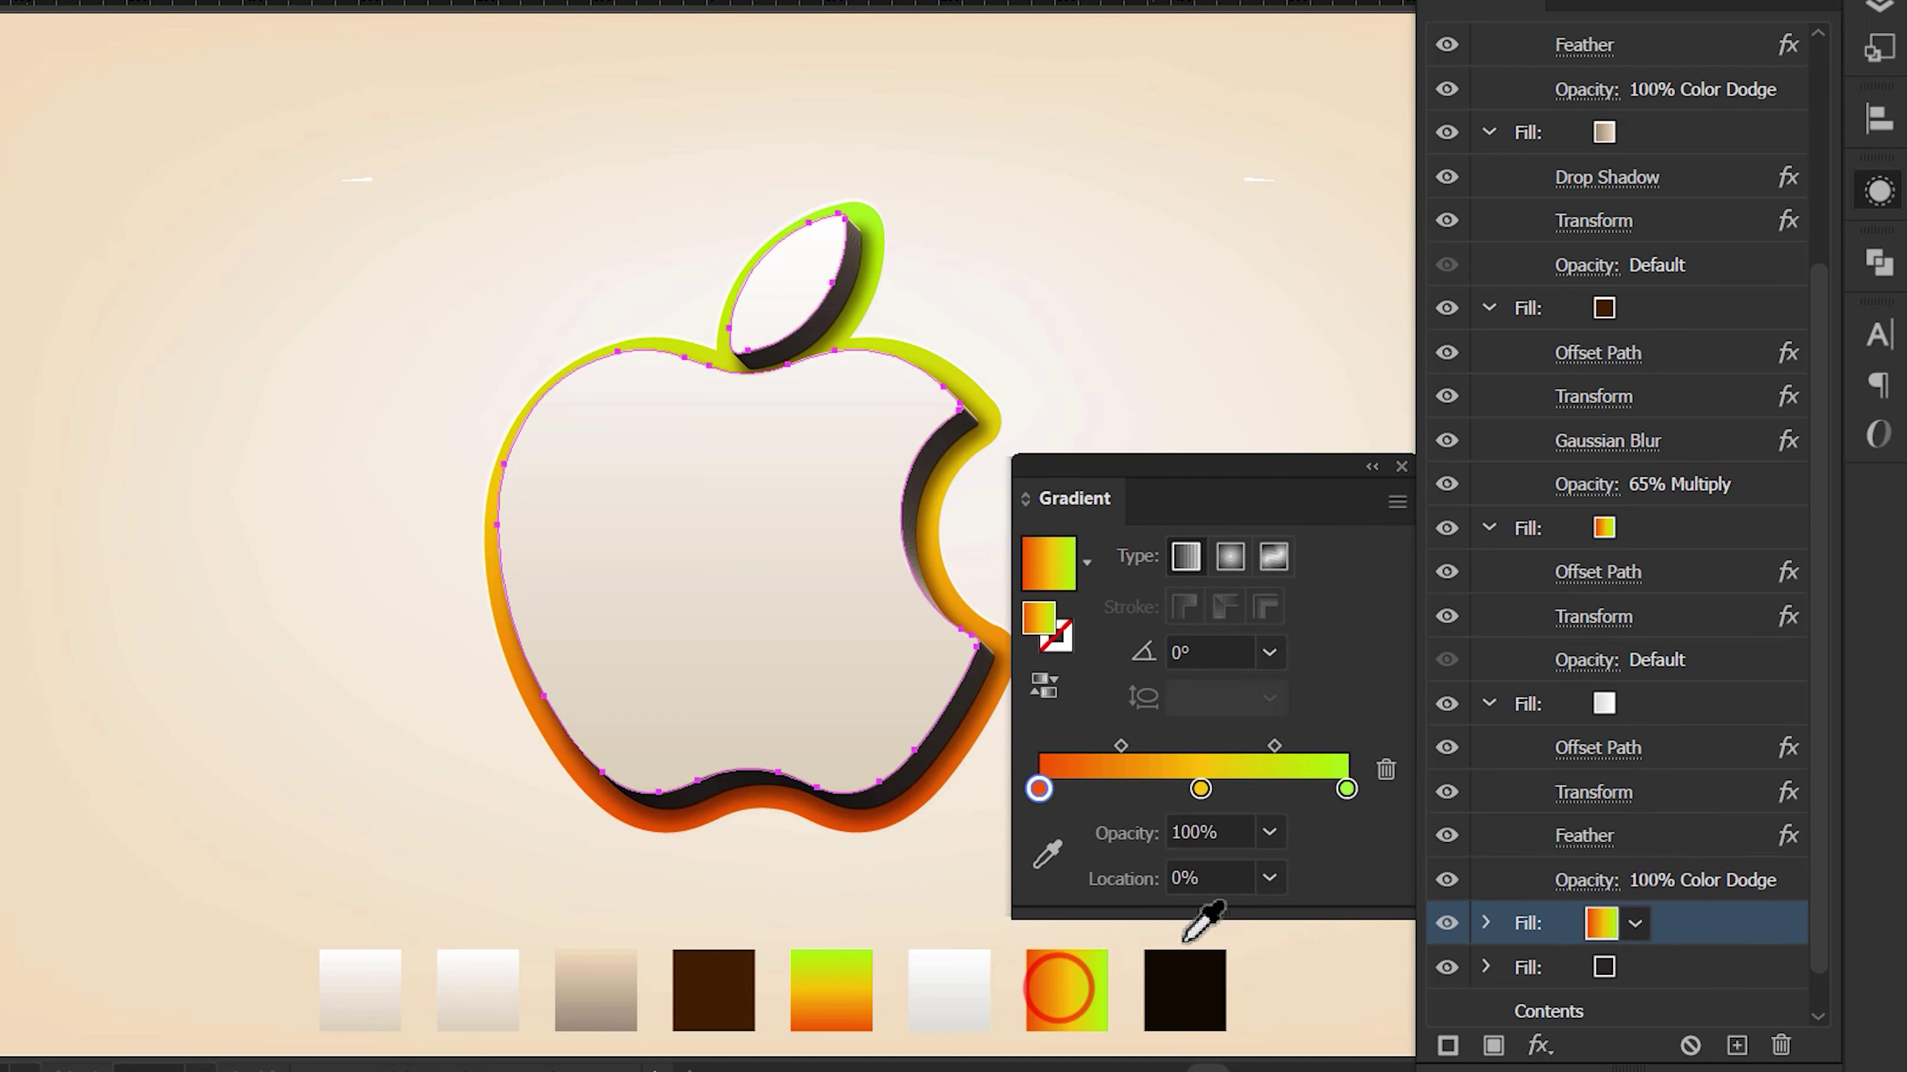
pyautogui.click(1270, 653)
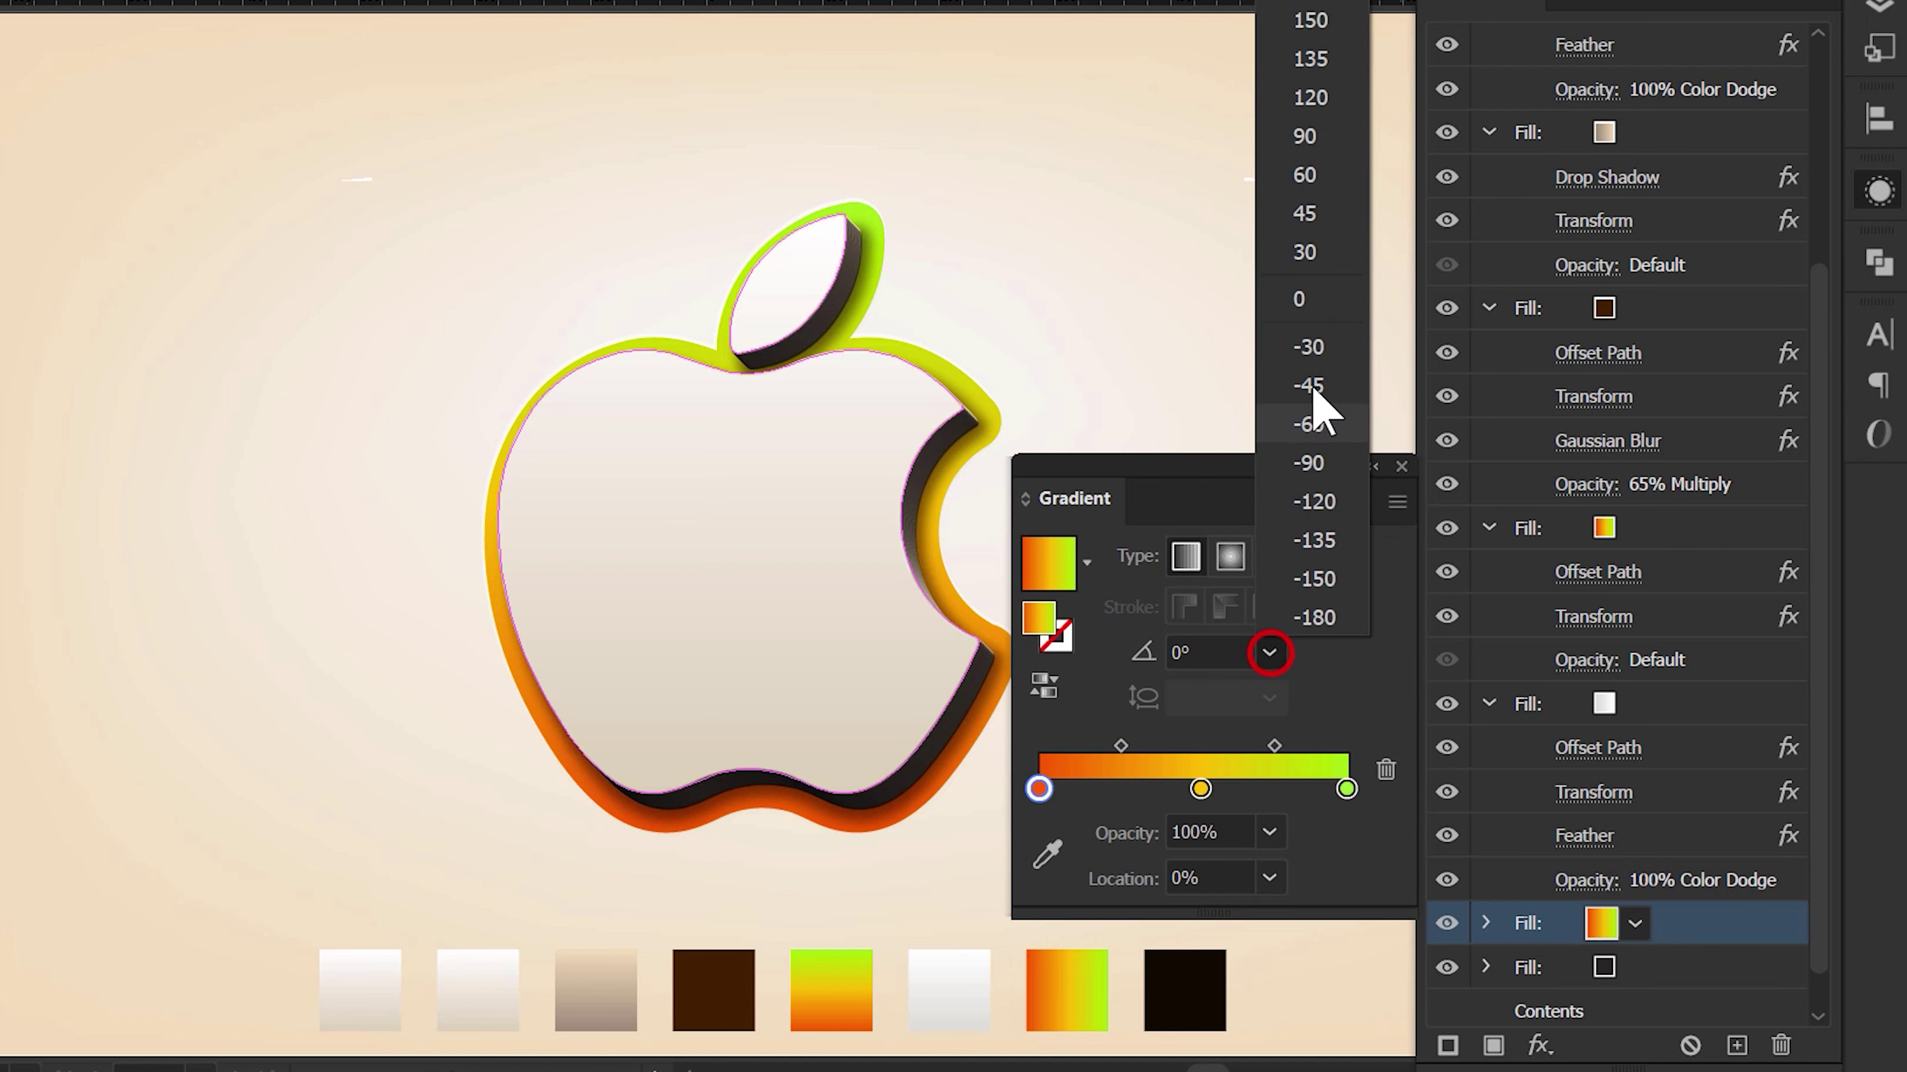
pyautogui.click(1314, 131)
pyautogui.click(1485, 923)
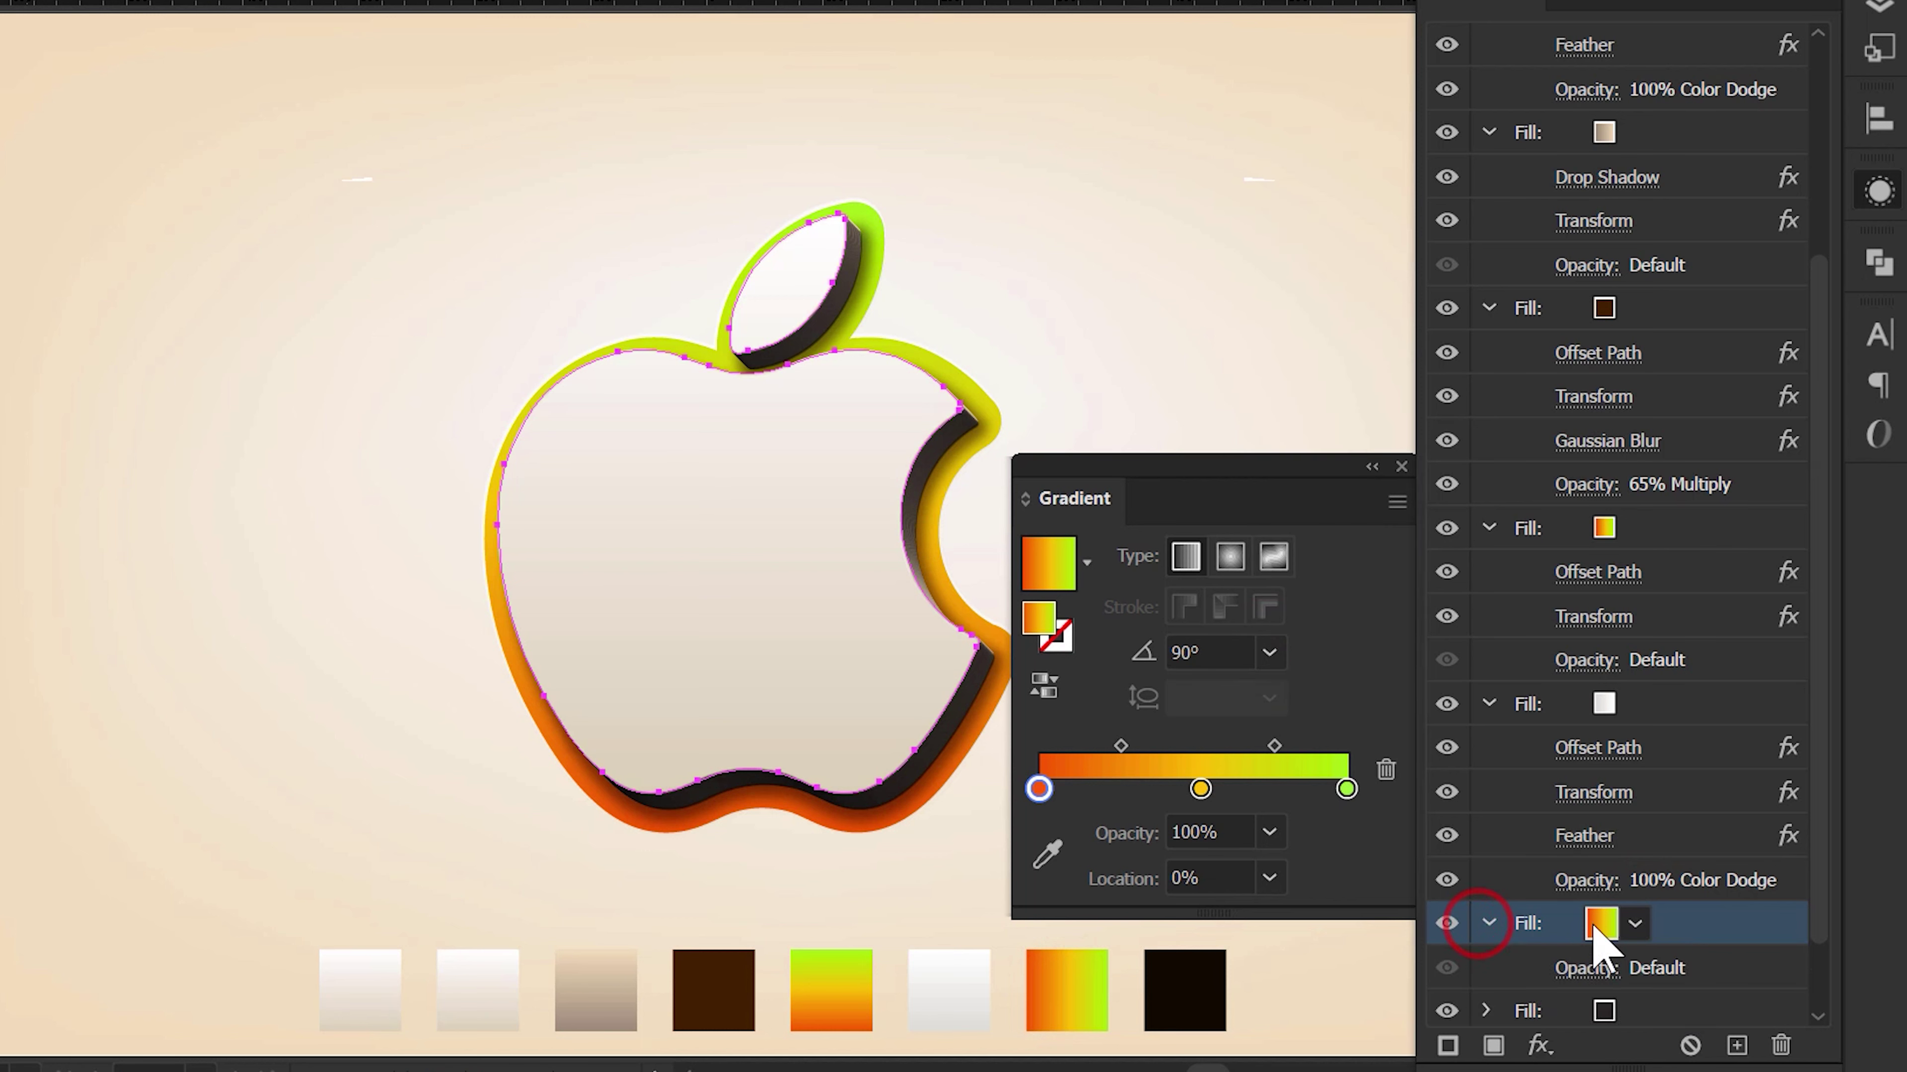
# - Add an Offset Path with round joins to the orange-green fill
pyautogui.click(1539, 1046)
pyautogui.click(1709, 343)
pyautogui.click(1412, 336)
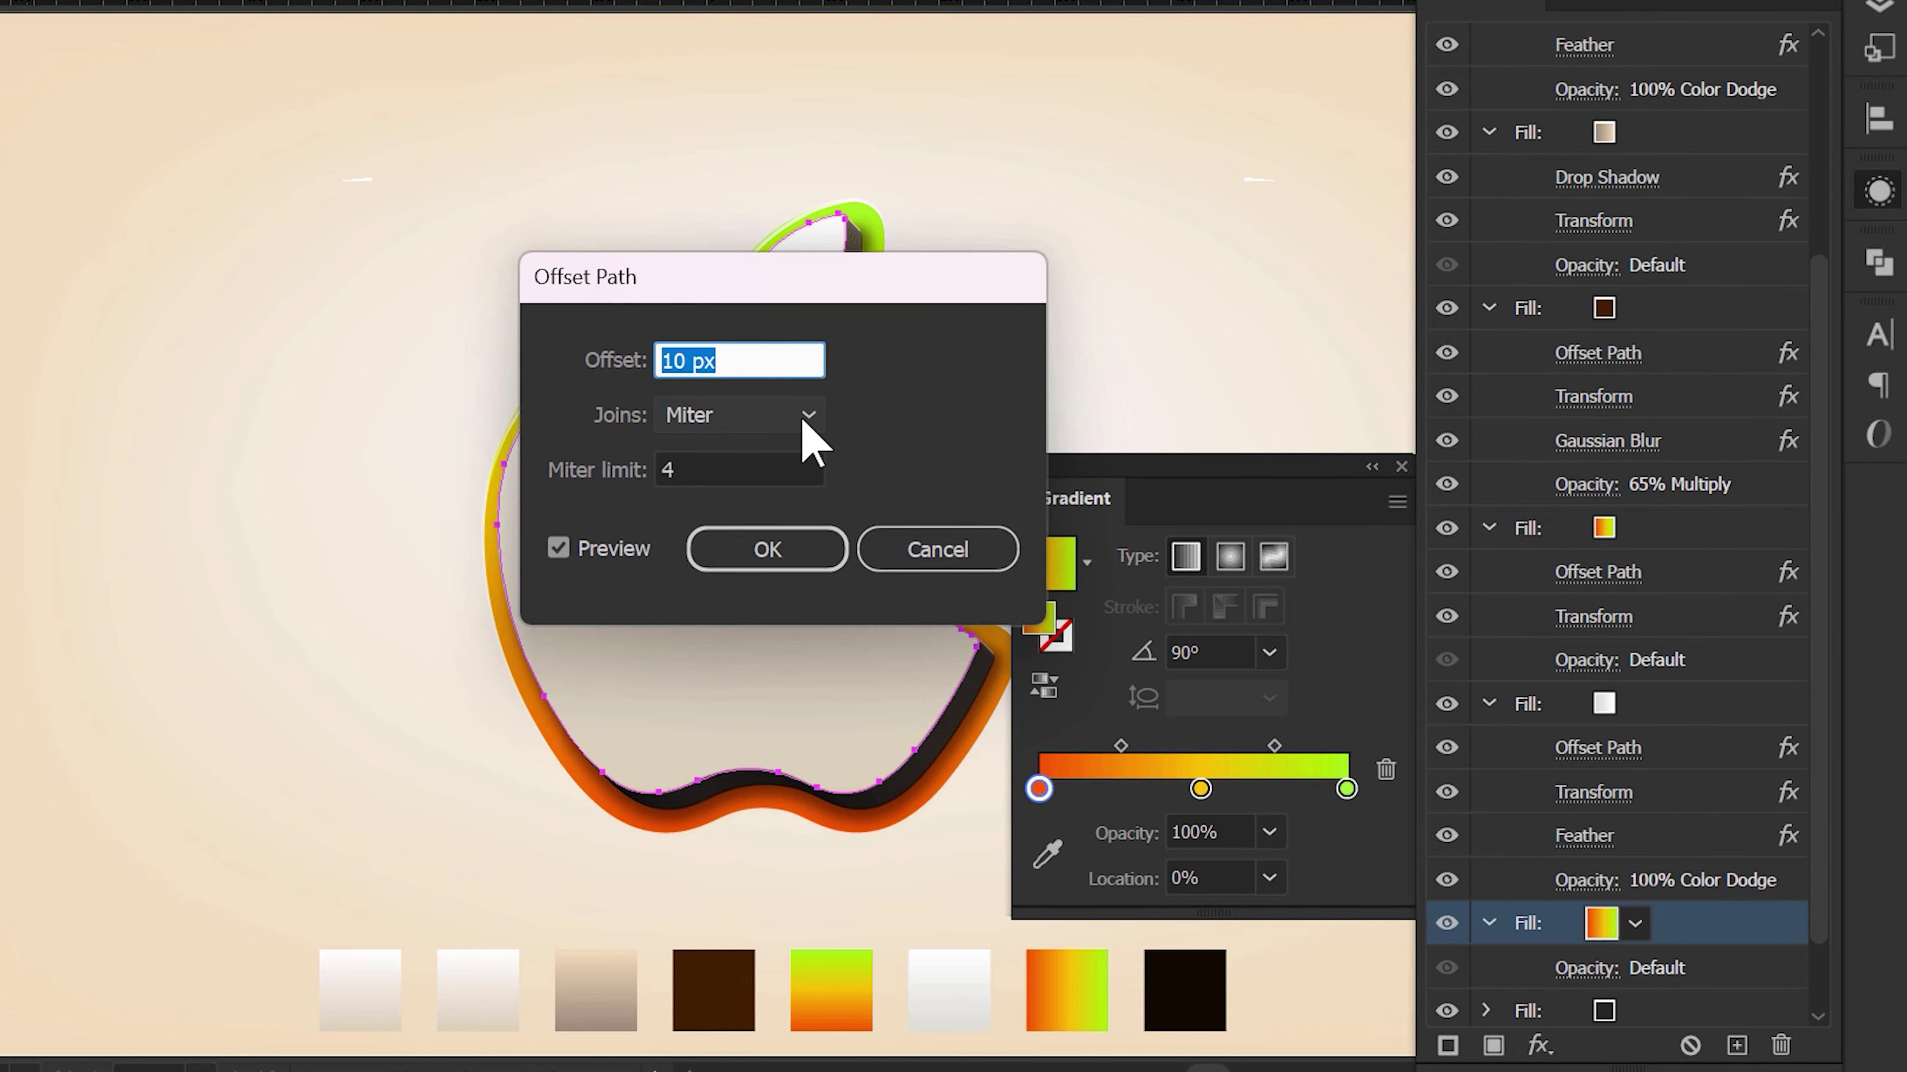
pyautogui.write('14')
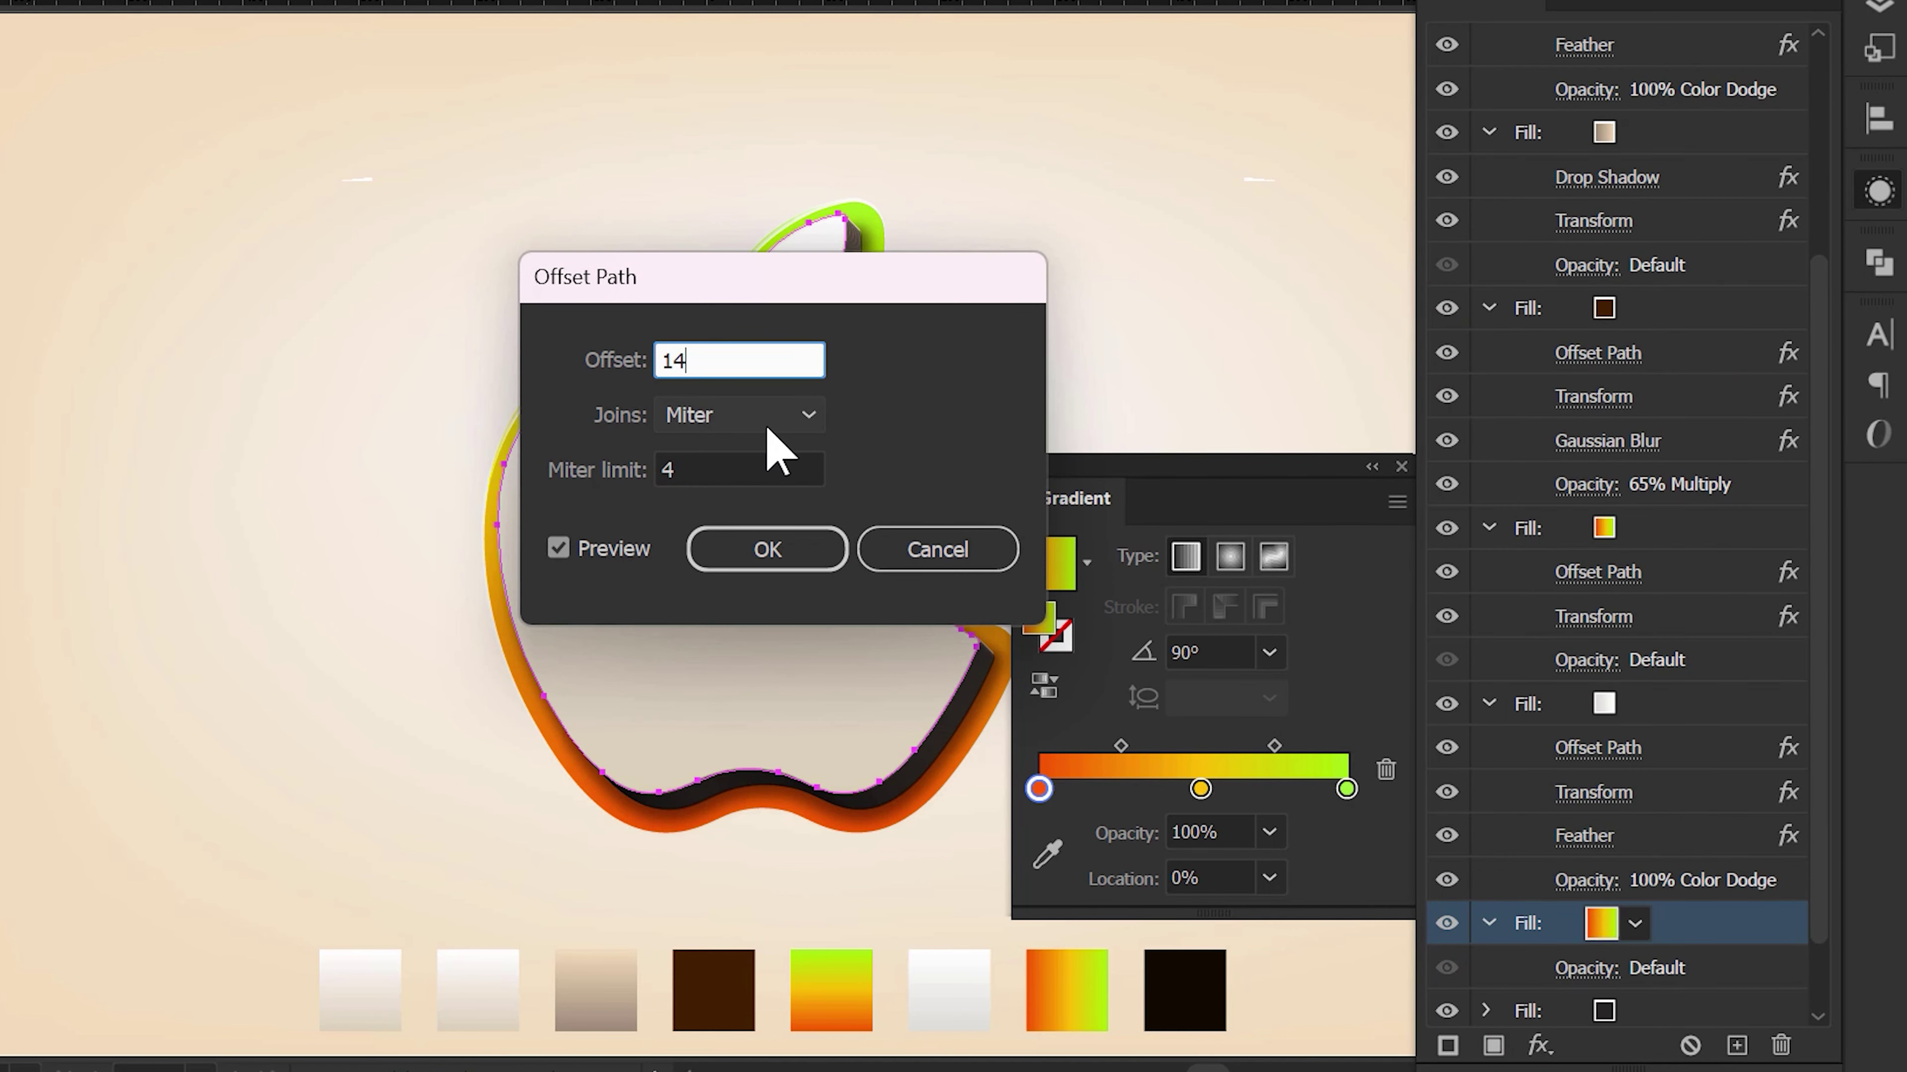
pyautogui.click(764, 426)
pyautogui.click(769, 481)
pyautogui.click(770, 547)
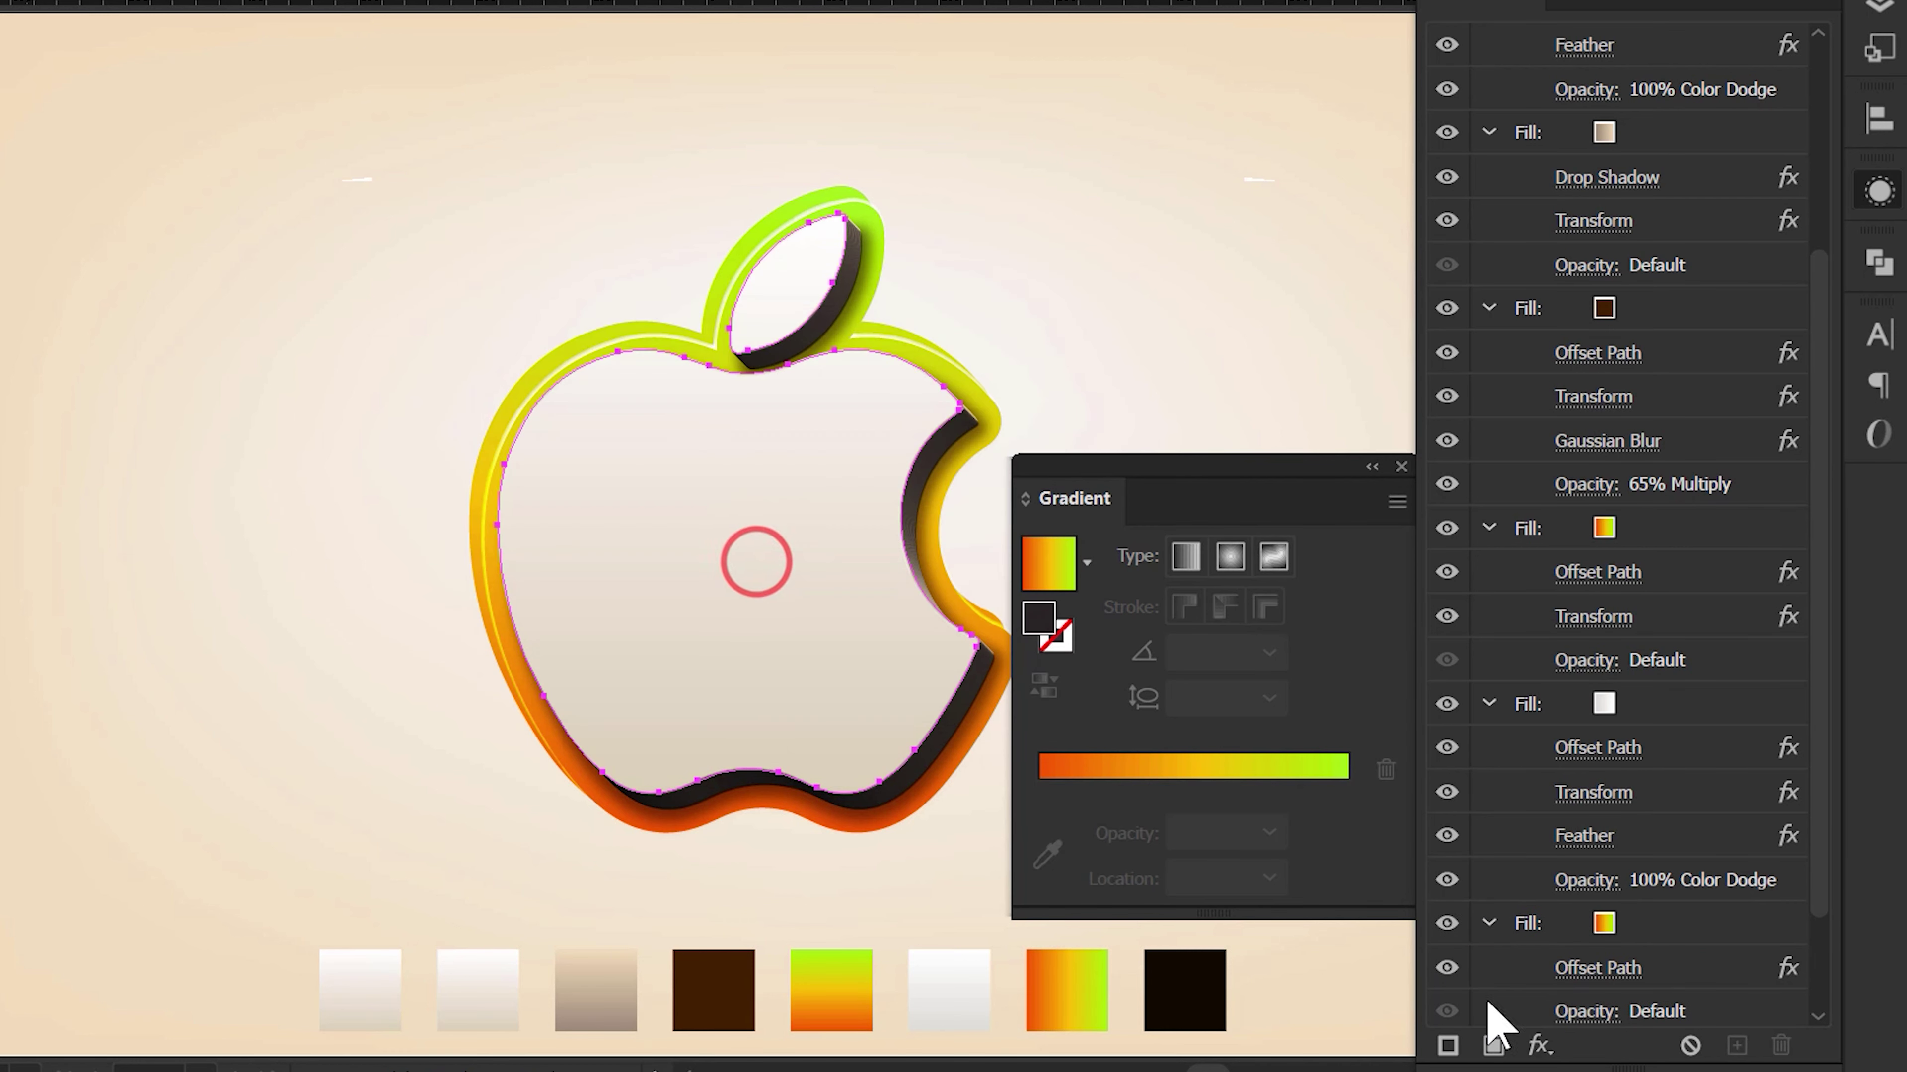
# - Add a Transform effect moving the fill 10 px right and 10 px down
pyautogui.click(1536, 1046)
pyautogui.click(1504, 930)
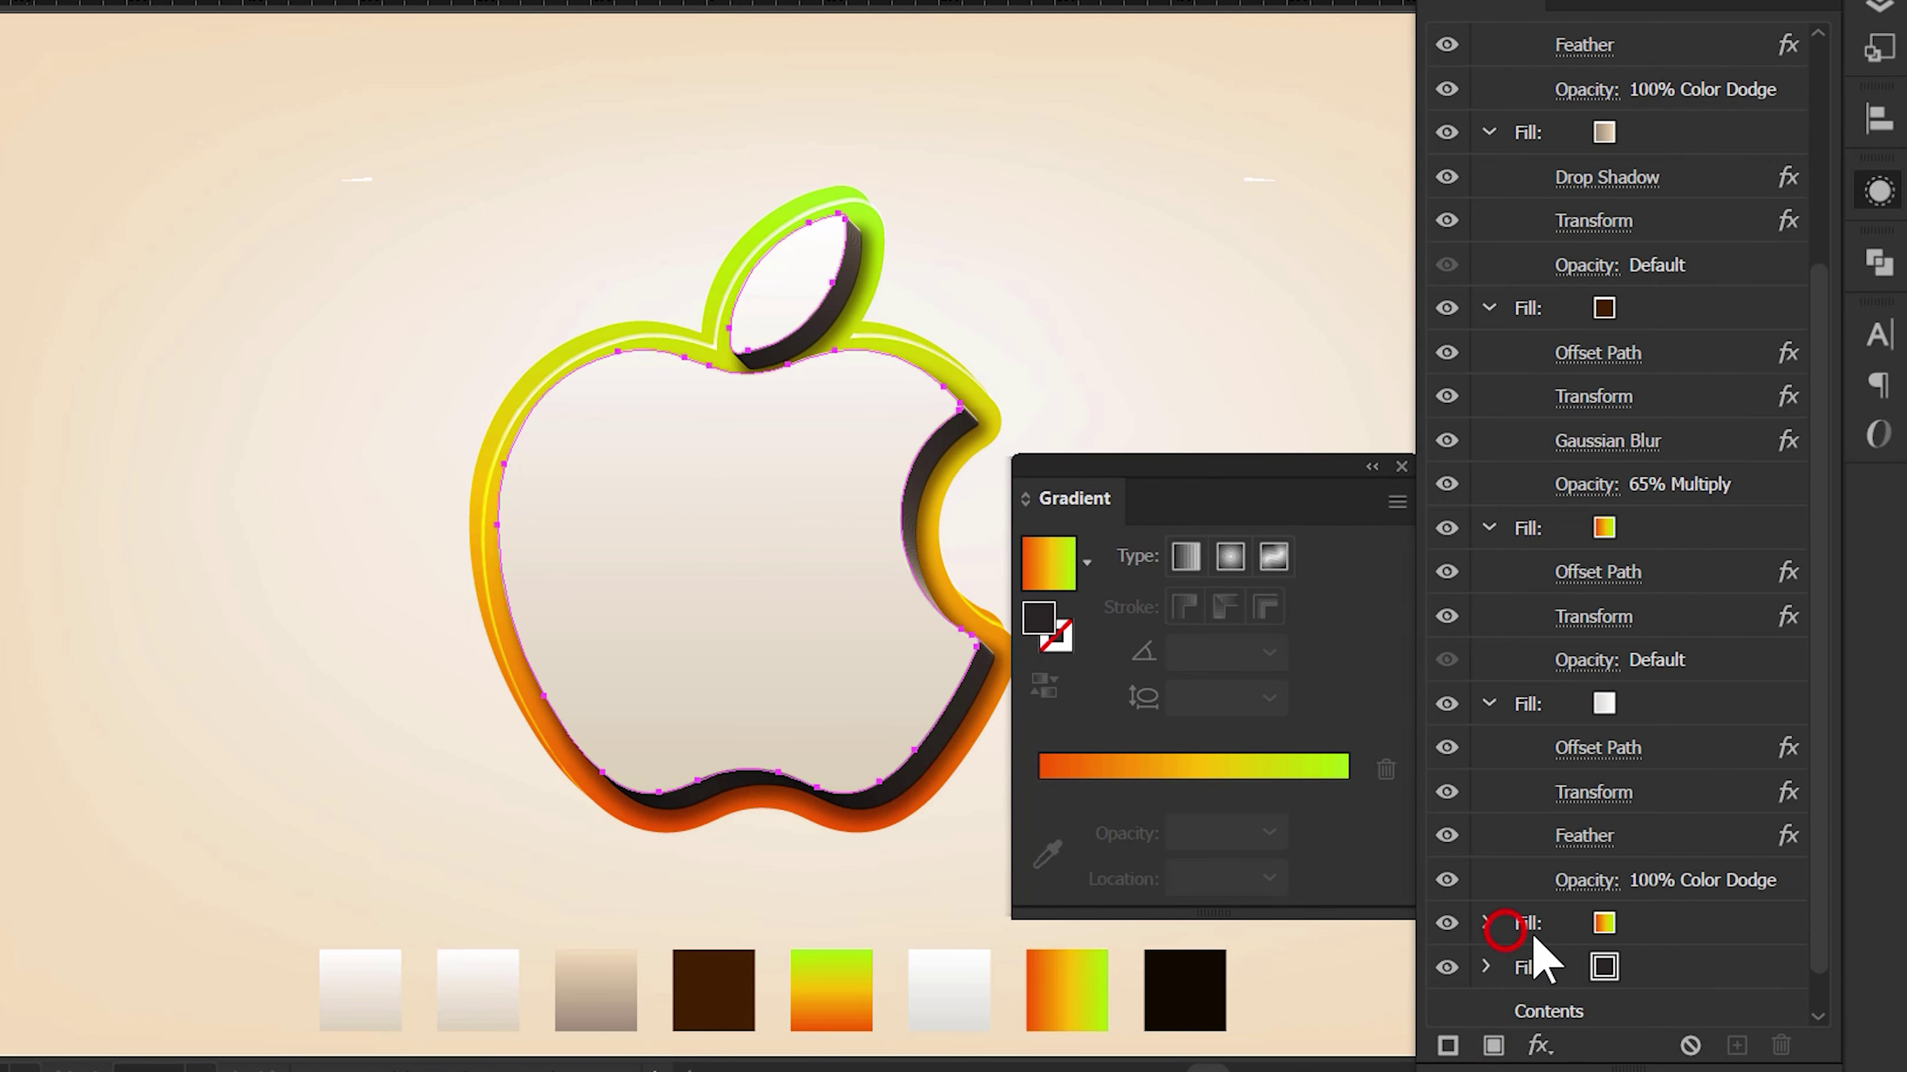
pyautogui.click(1558, 926)
pyautogui.click(1484, 923)
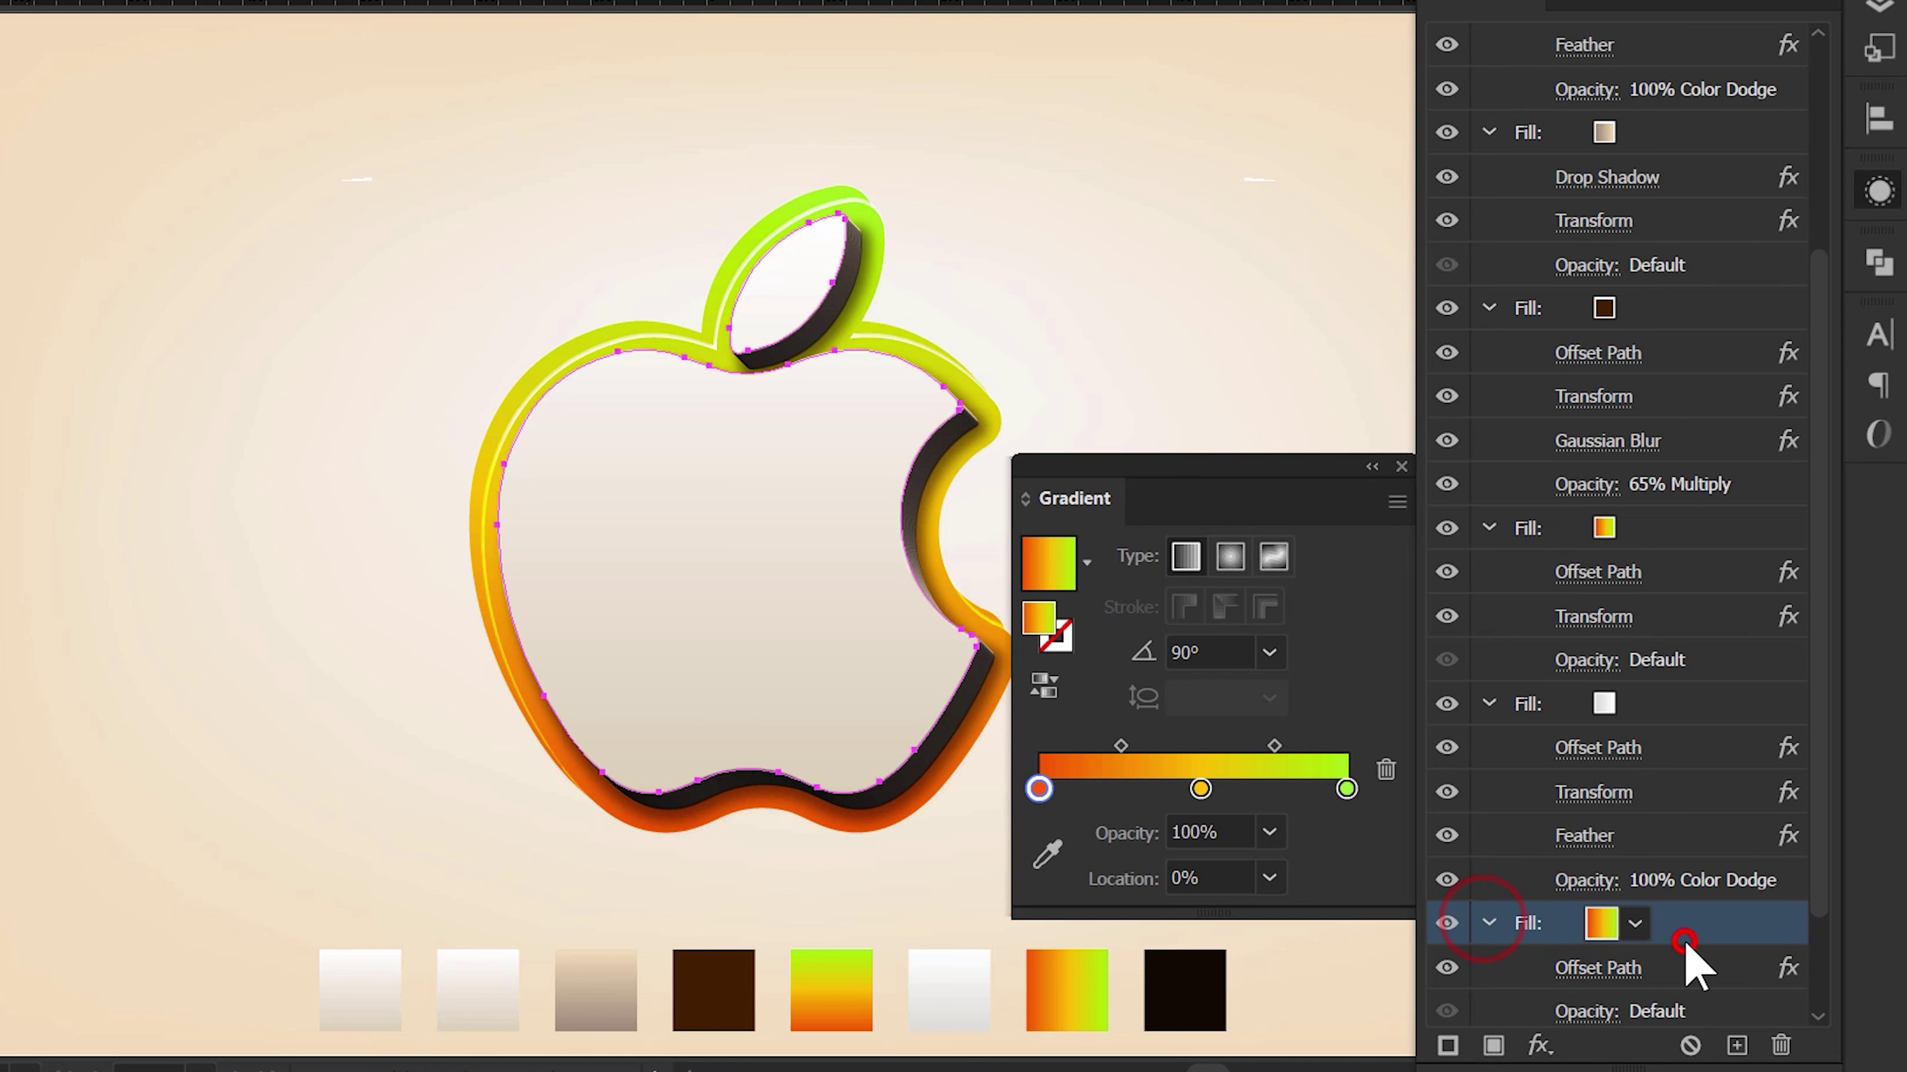
pyautogui.click(1536, 1045)
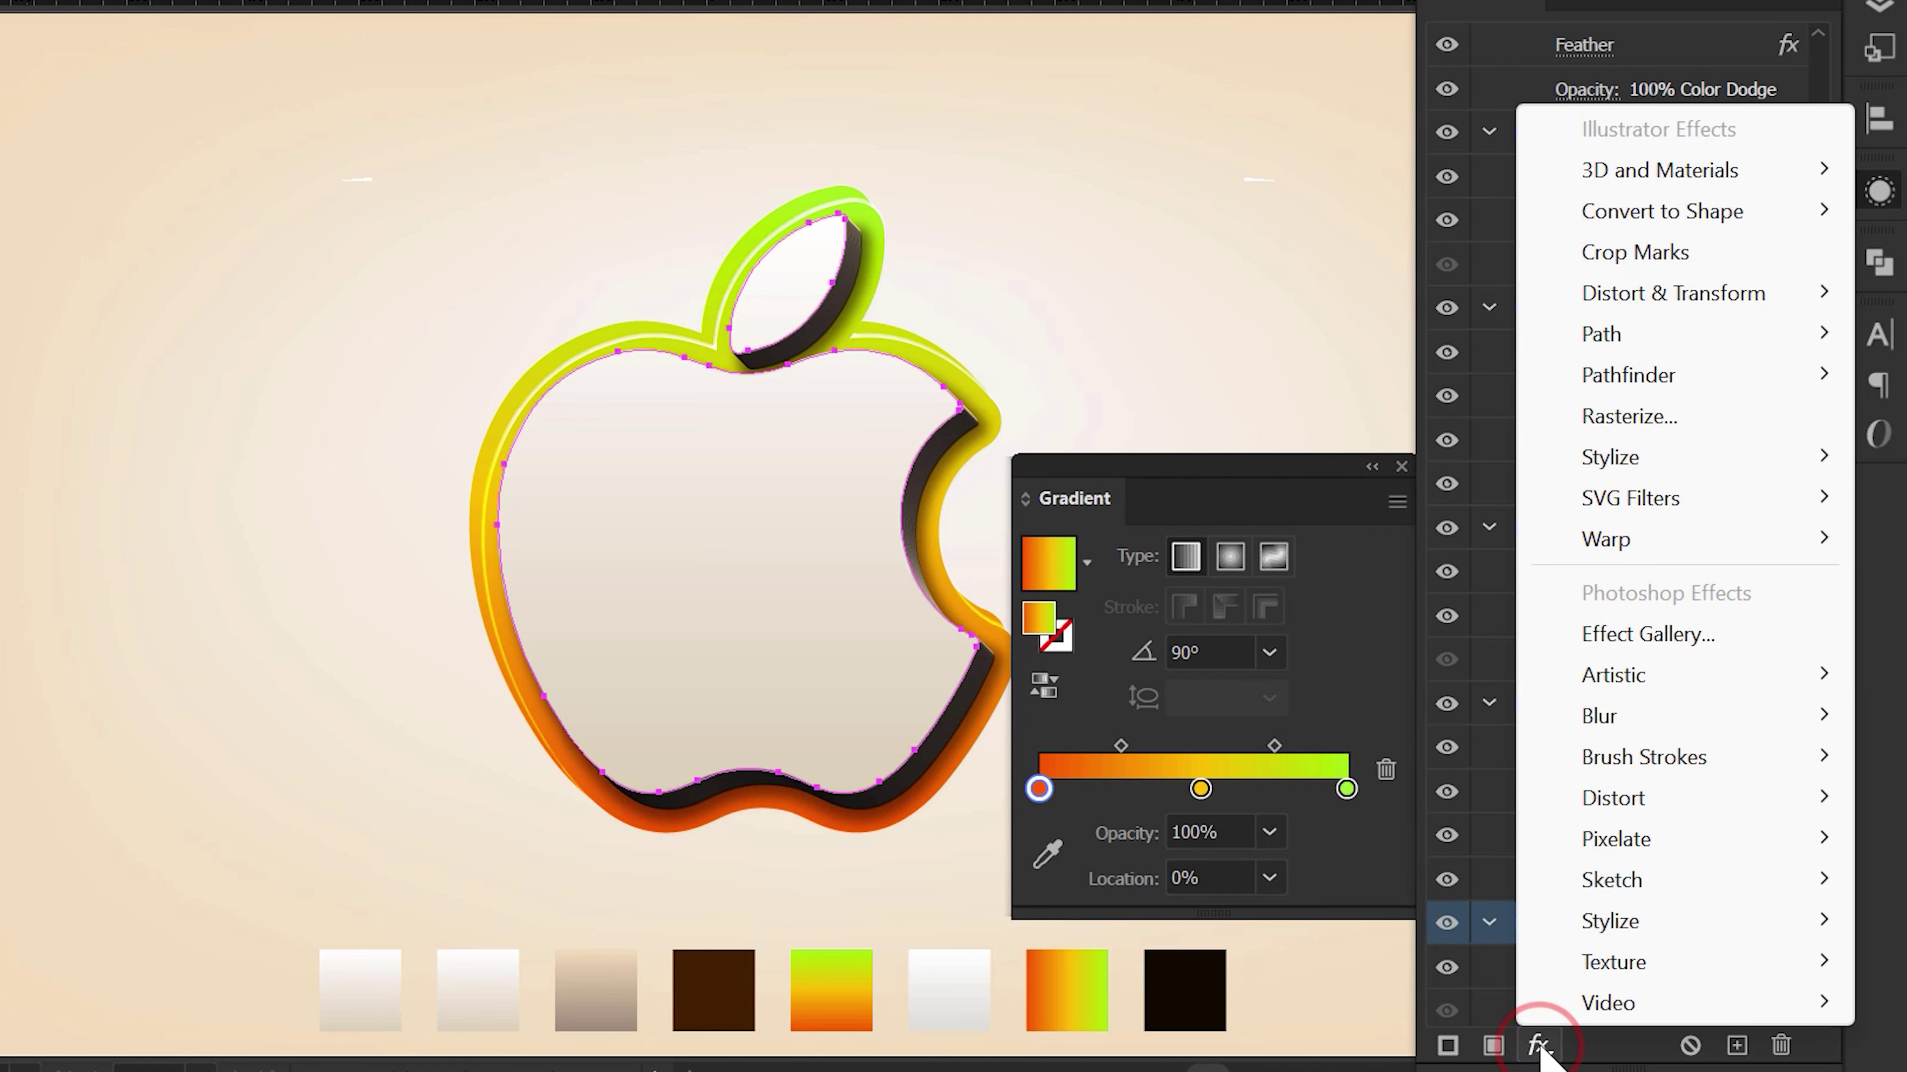
pyautogui.click(1827, 292)
pyautogui.click(1335, 374)
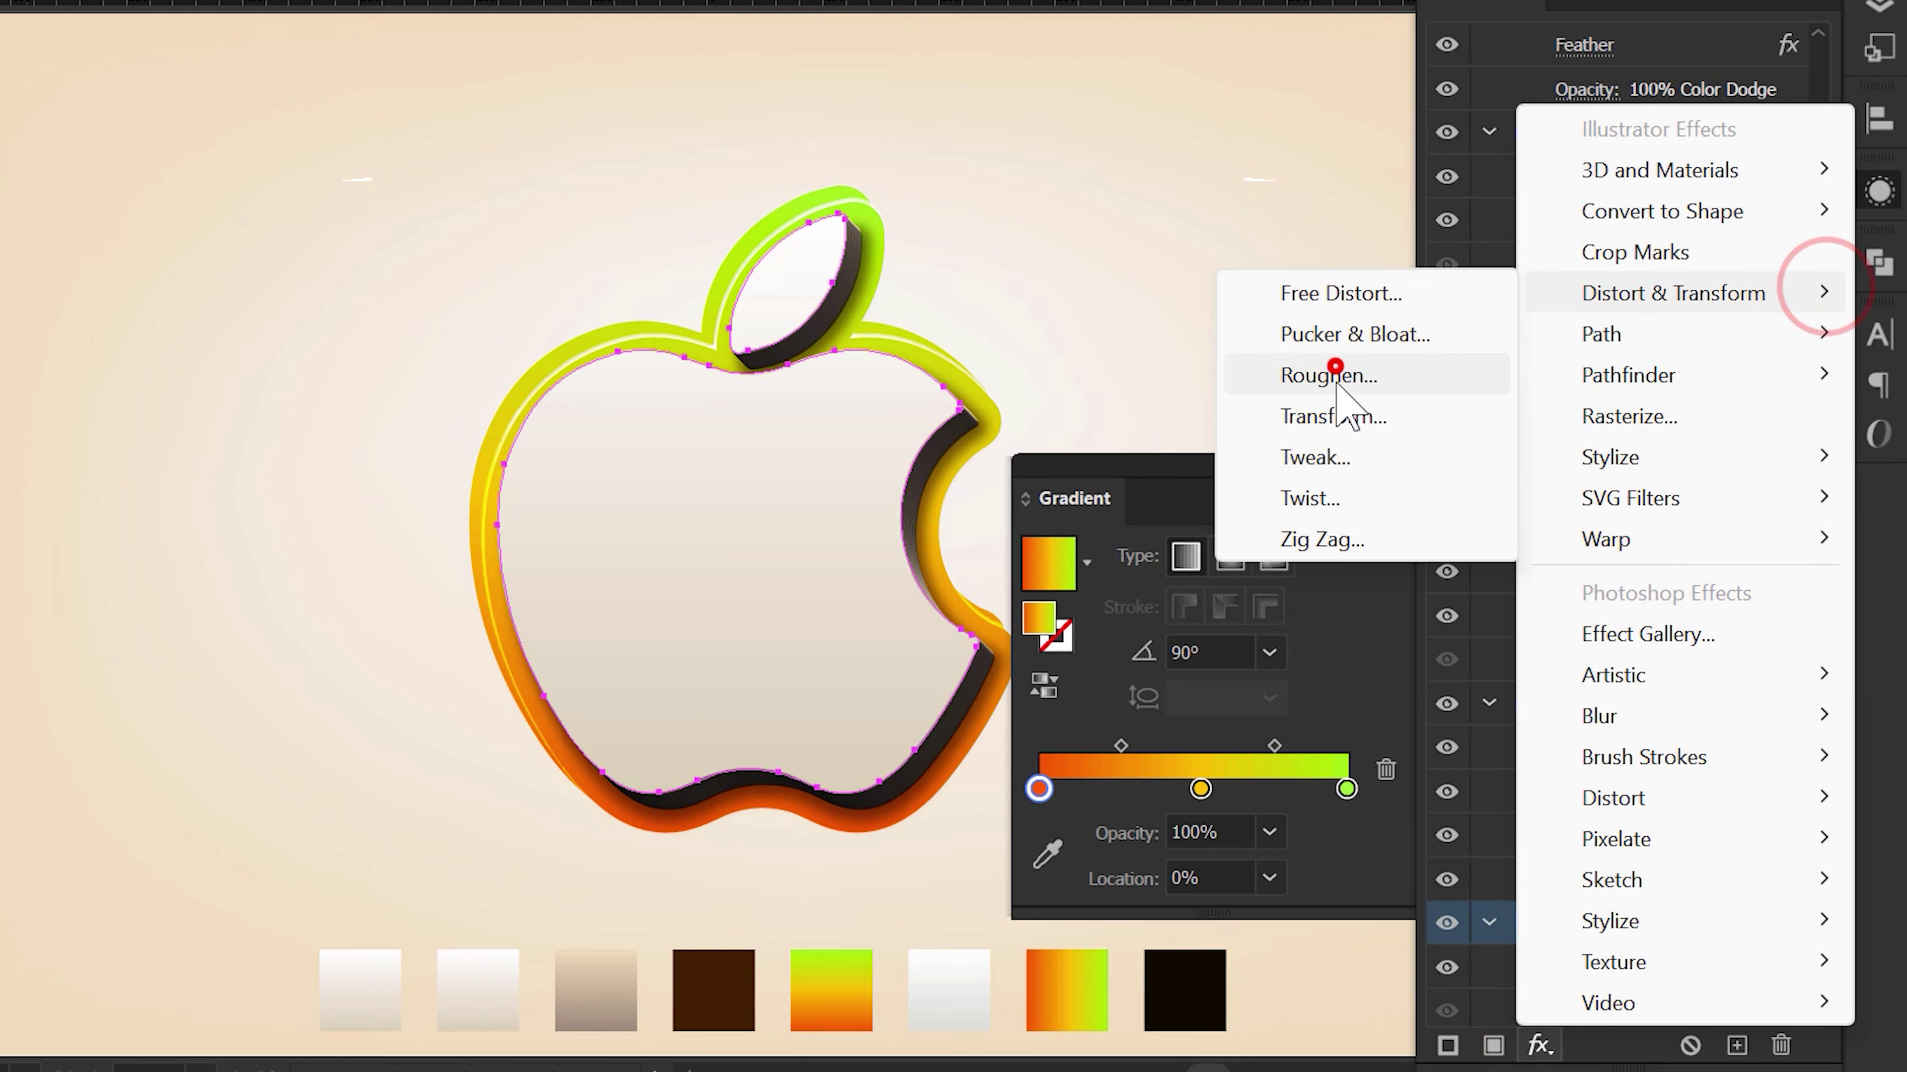
pyautogui.click(1332, 414)
pyautogui.click(953, 360)
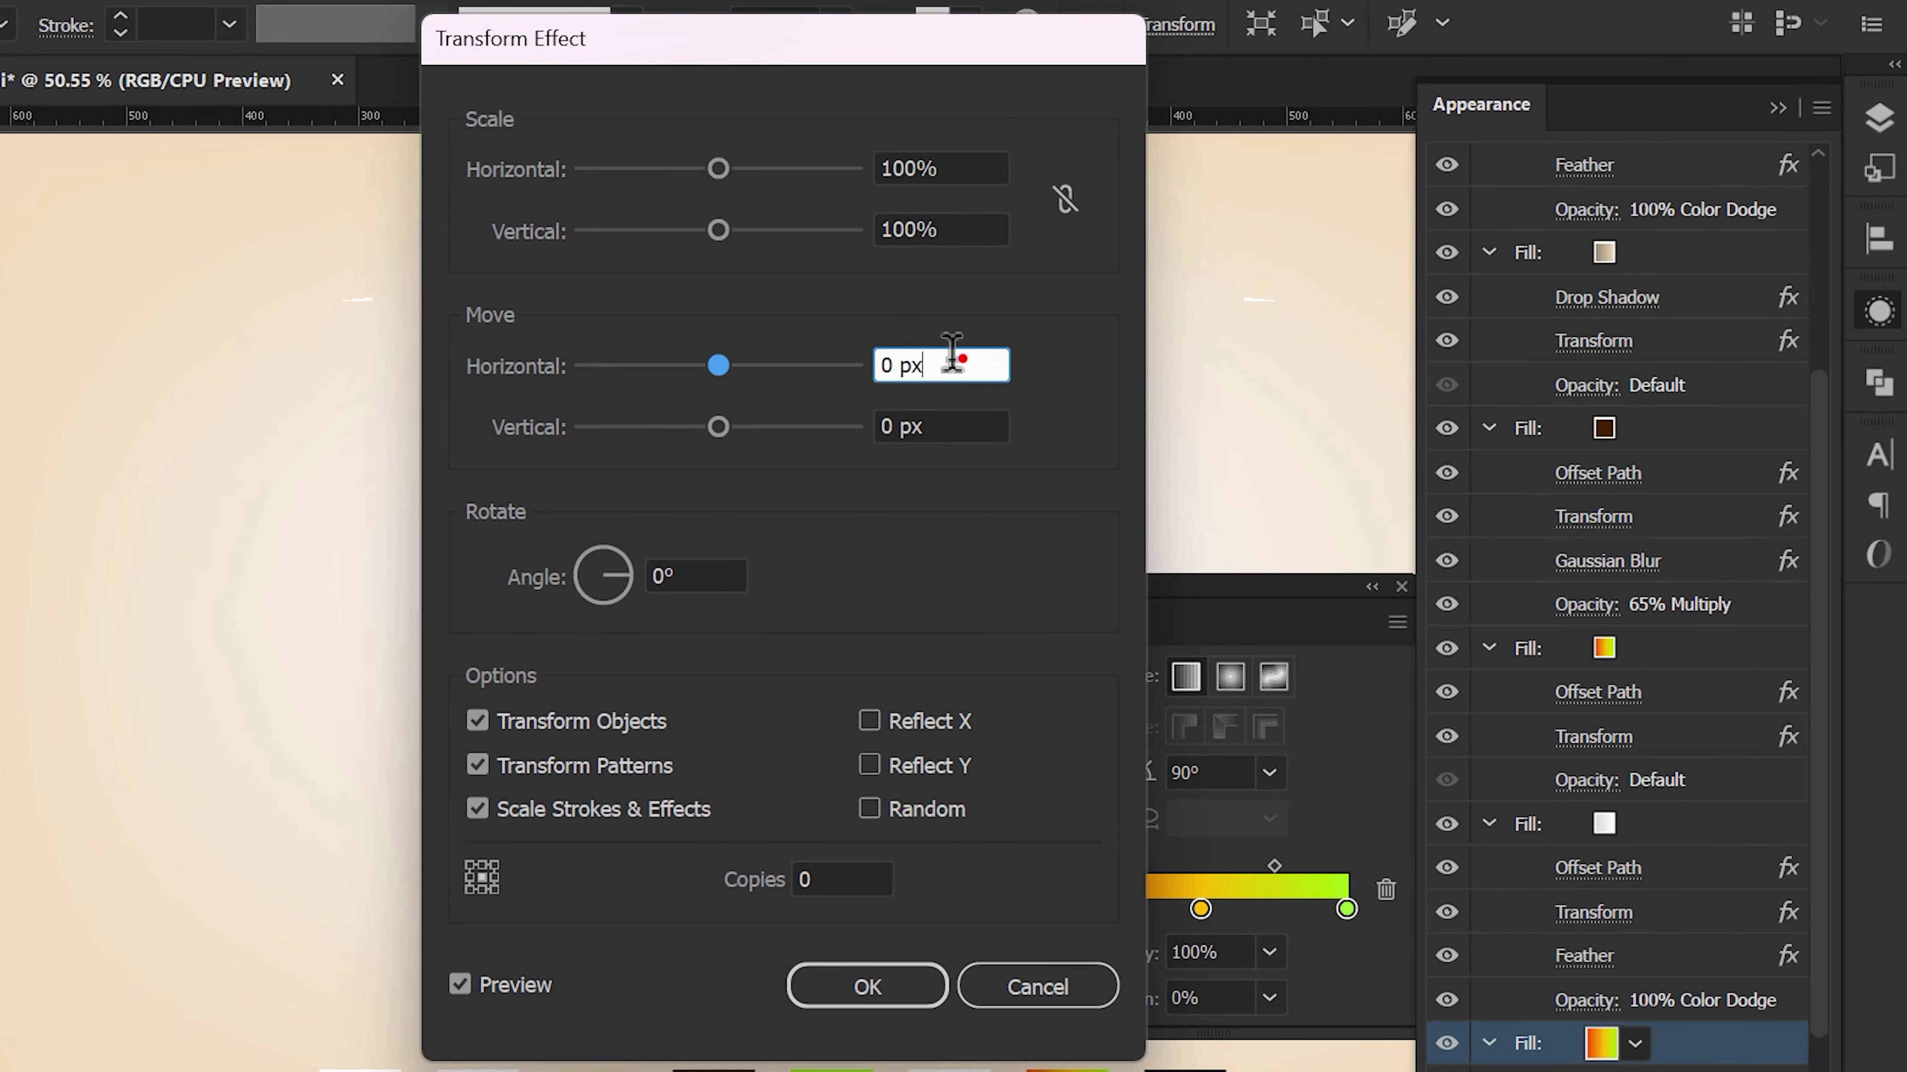
pyautogui.click(883, 427)
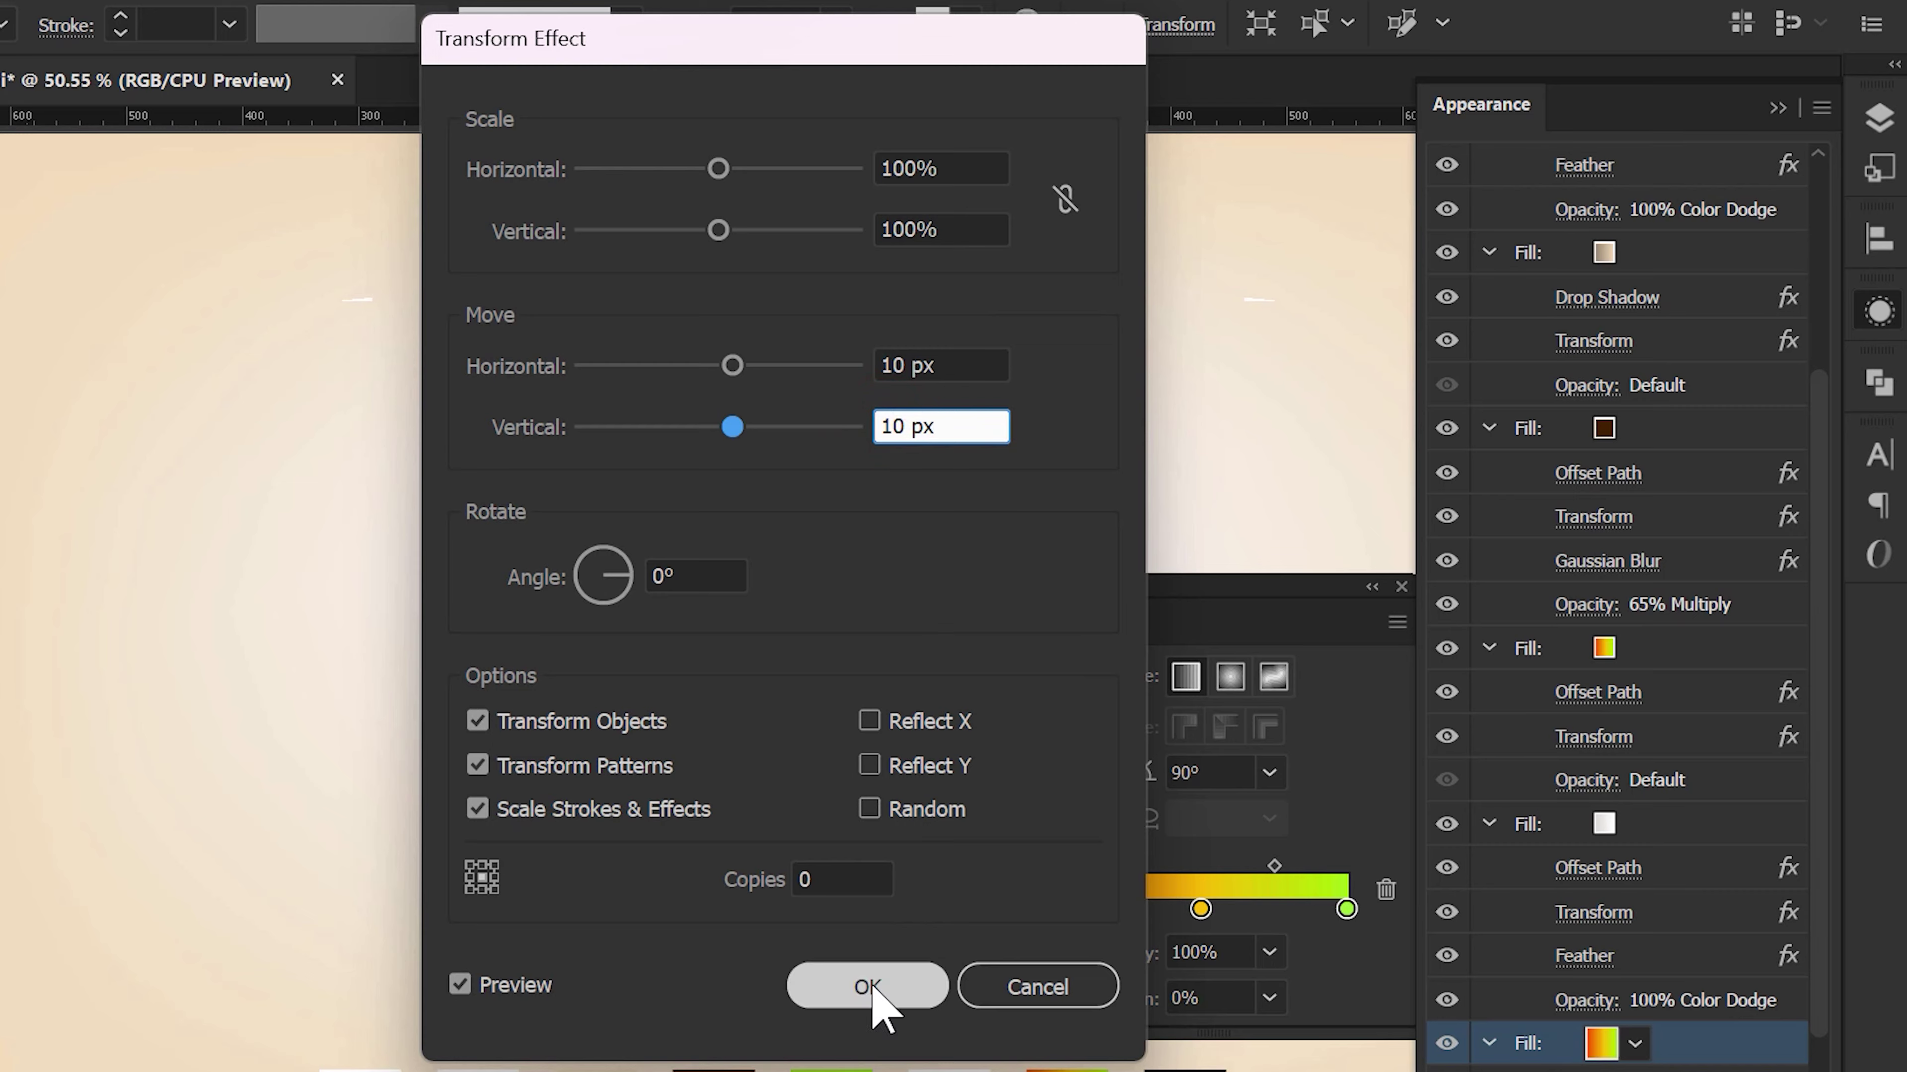
pyautogui.click(867, 986)
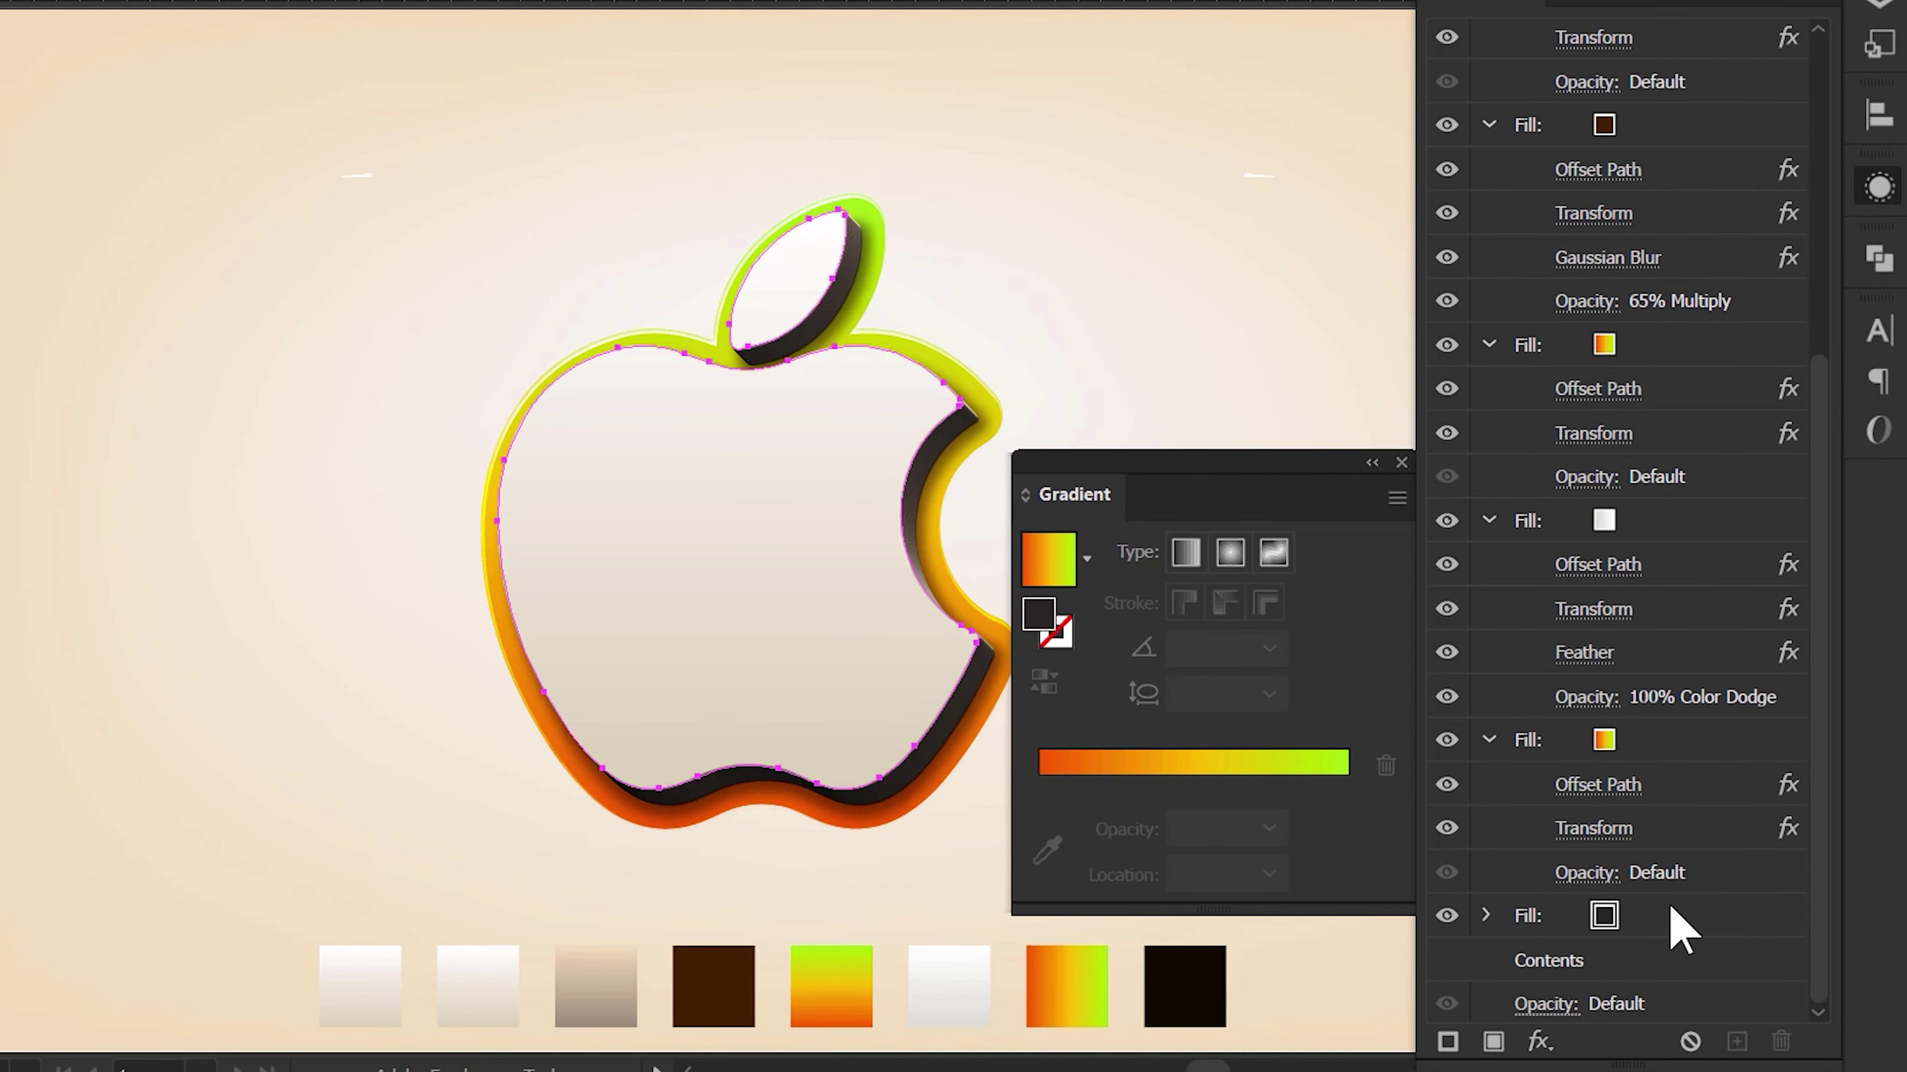
# - Add a Hard Light drop shadow at 30% opacity, offset 1 px by 2 px, blur 0
pyautogui.click(1726, 733)
pyautogui.click(1539, 1042)
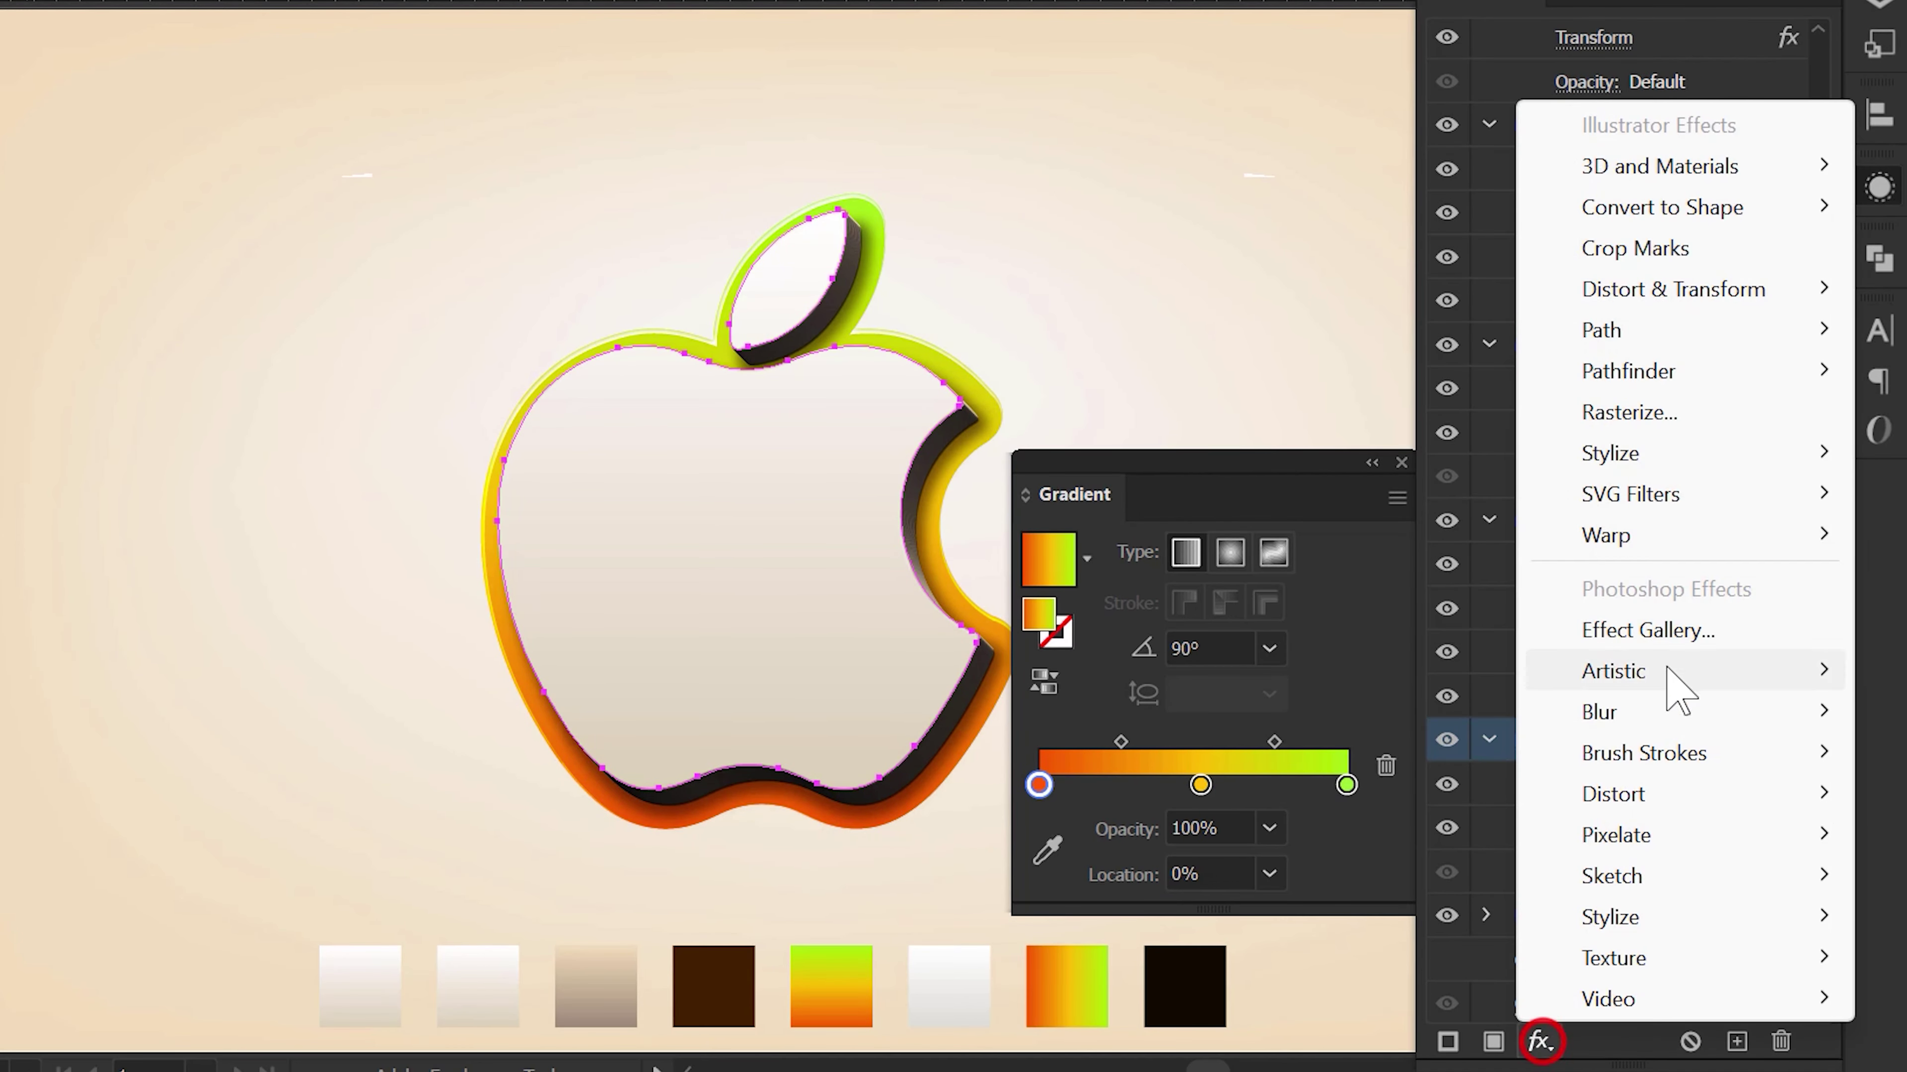
pyautogui.click(1726, 453)
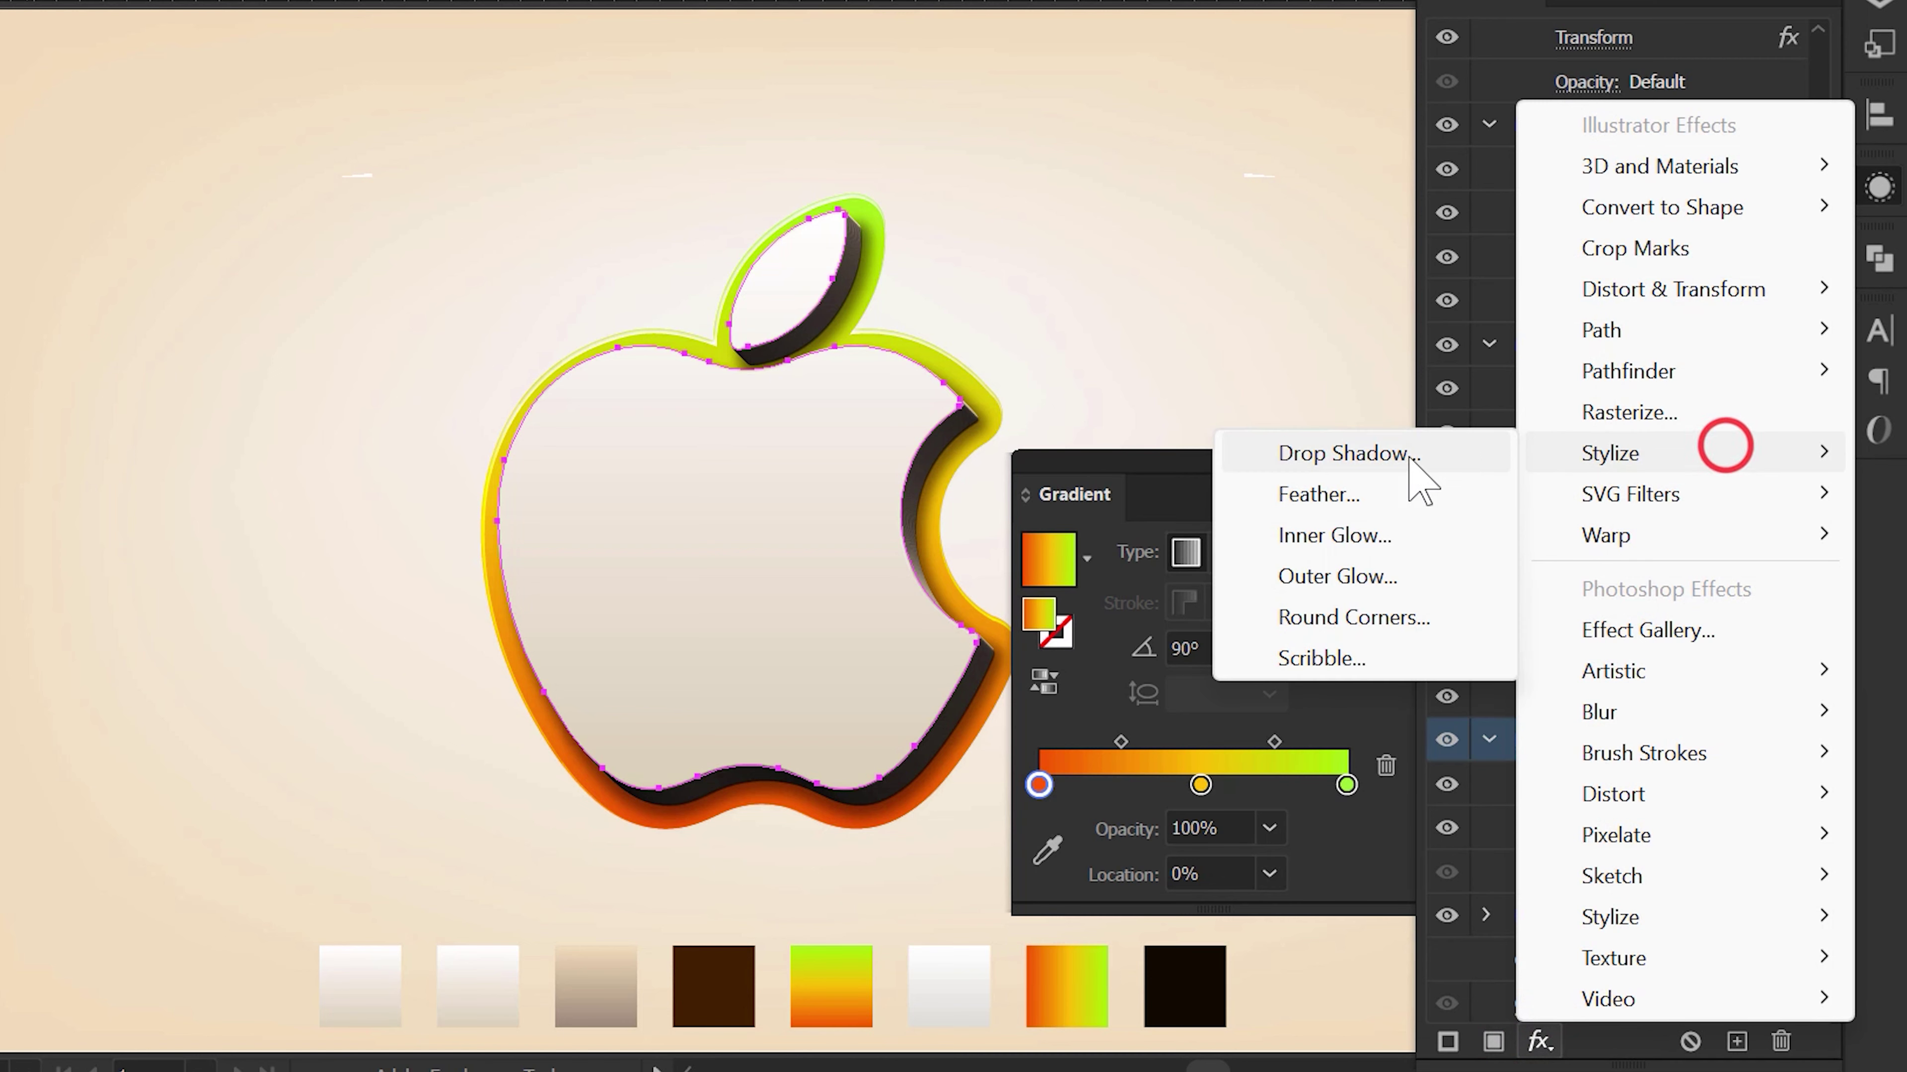
pyautogui.click(1408, 451)
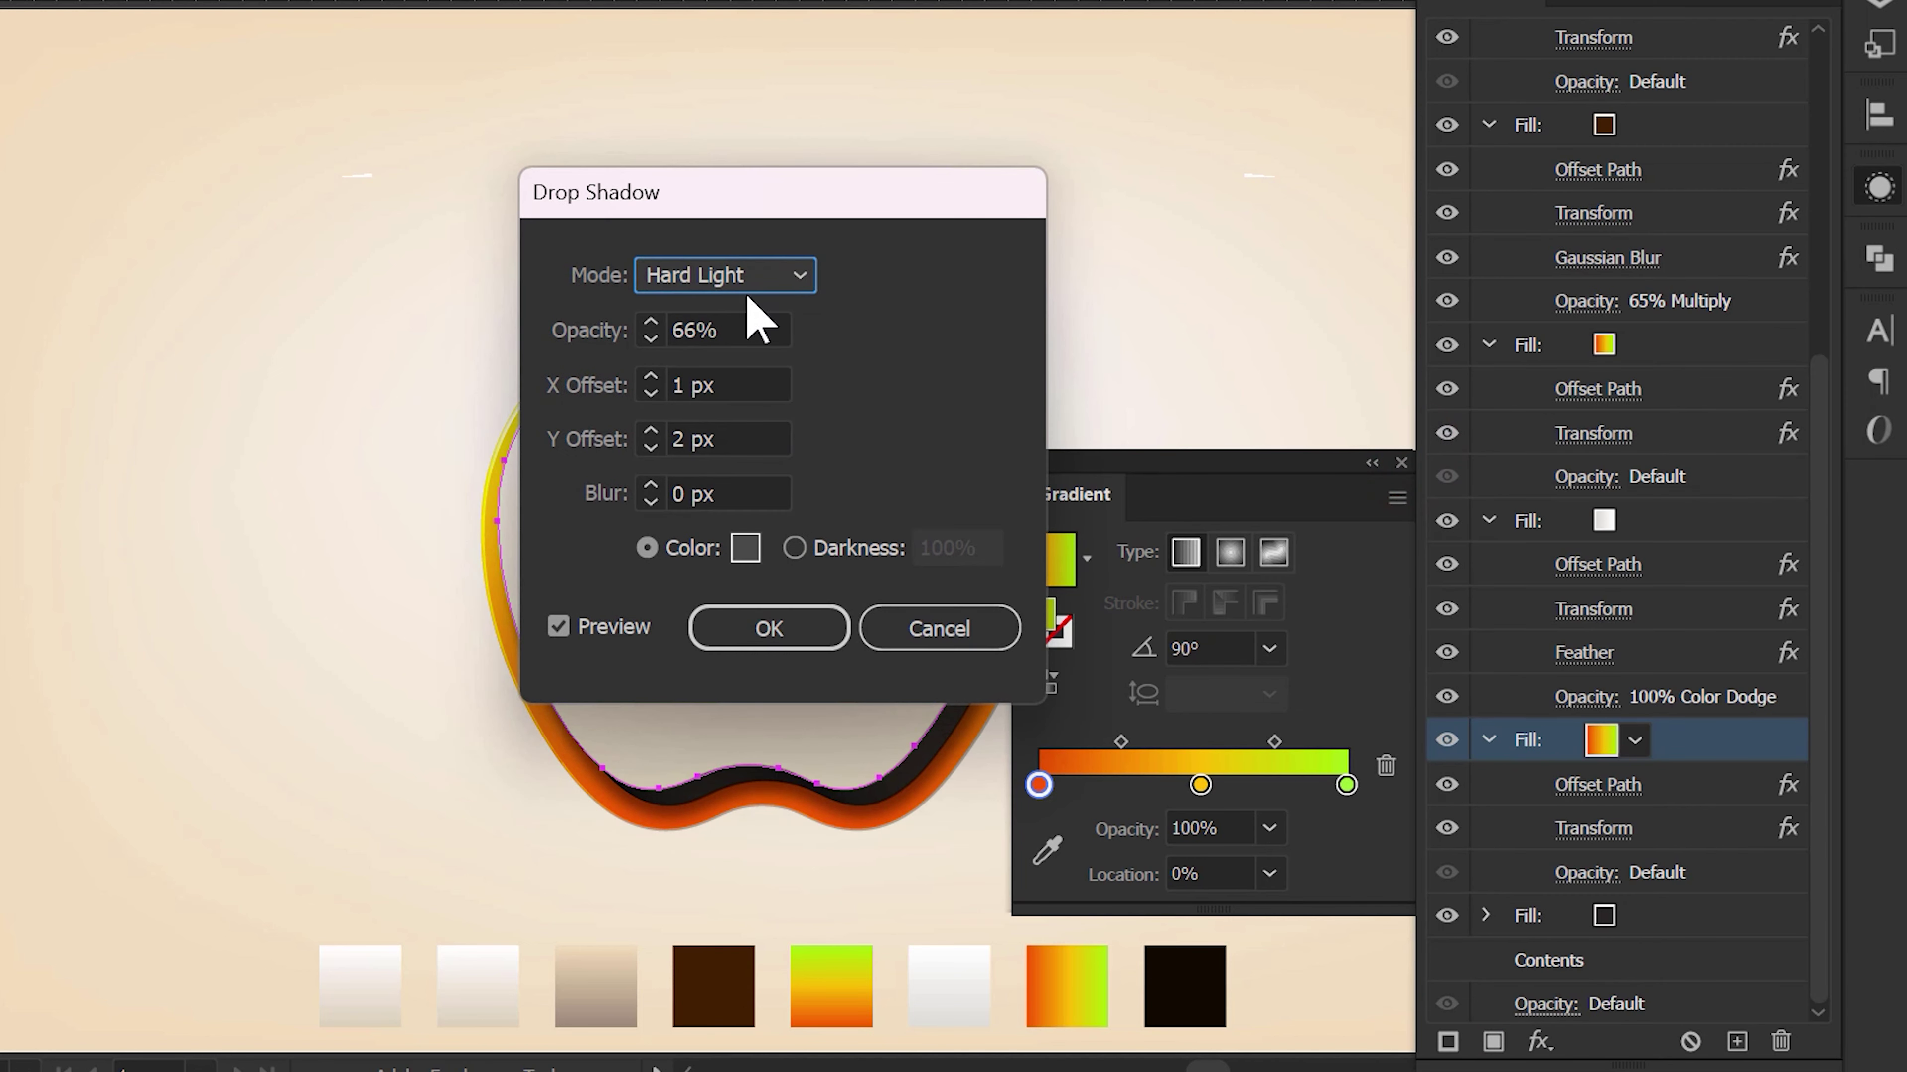
pyautogui.click(753, 335)
pyautogui.write('30')
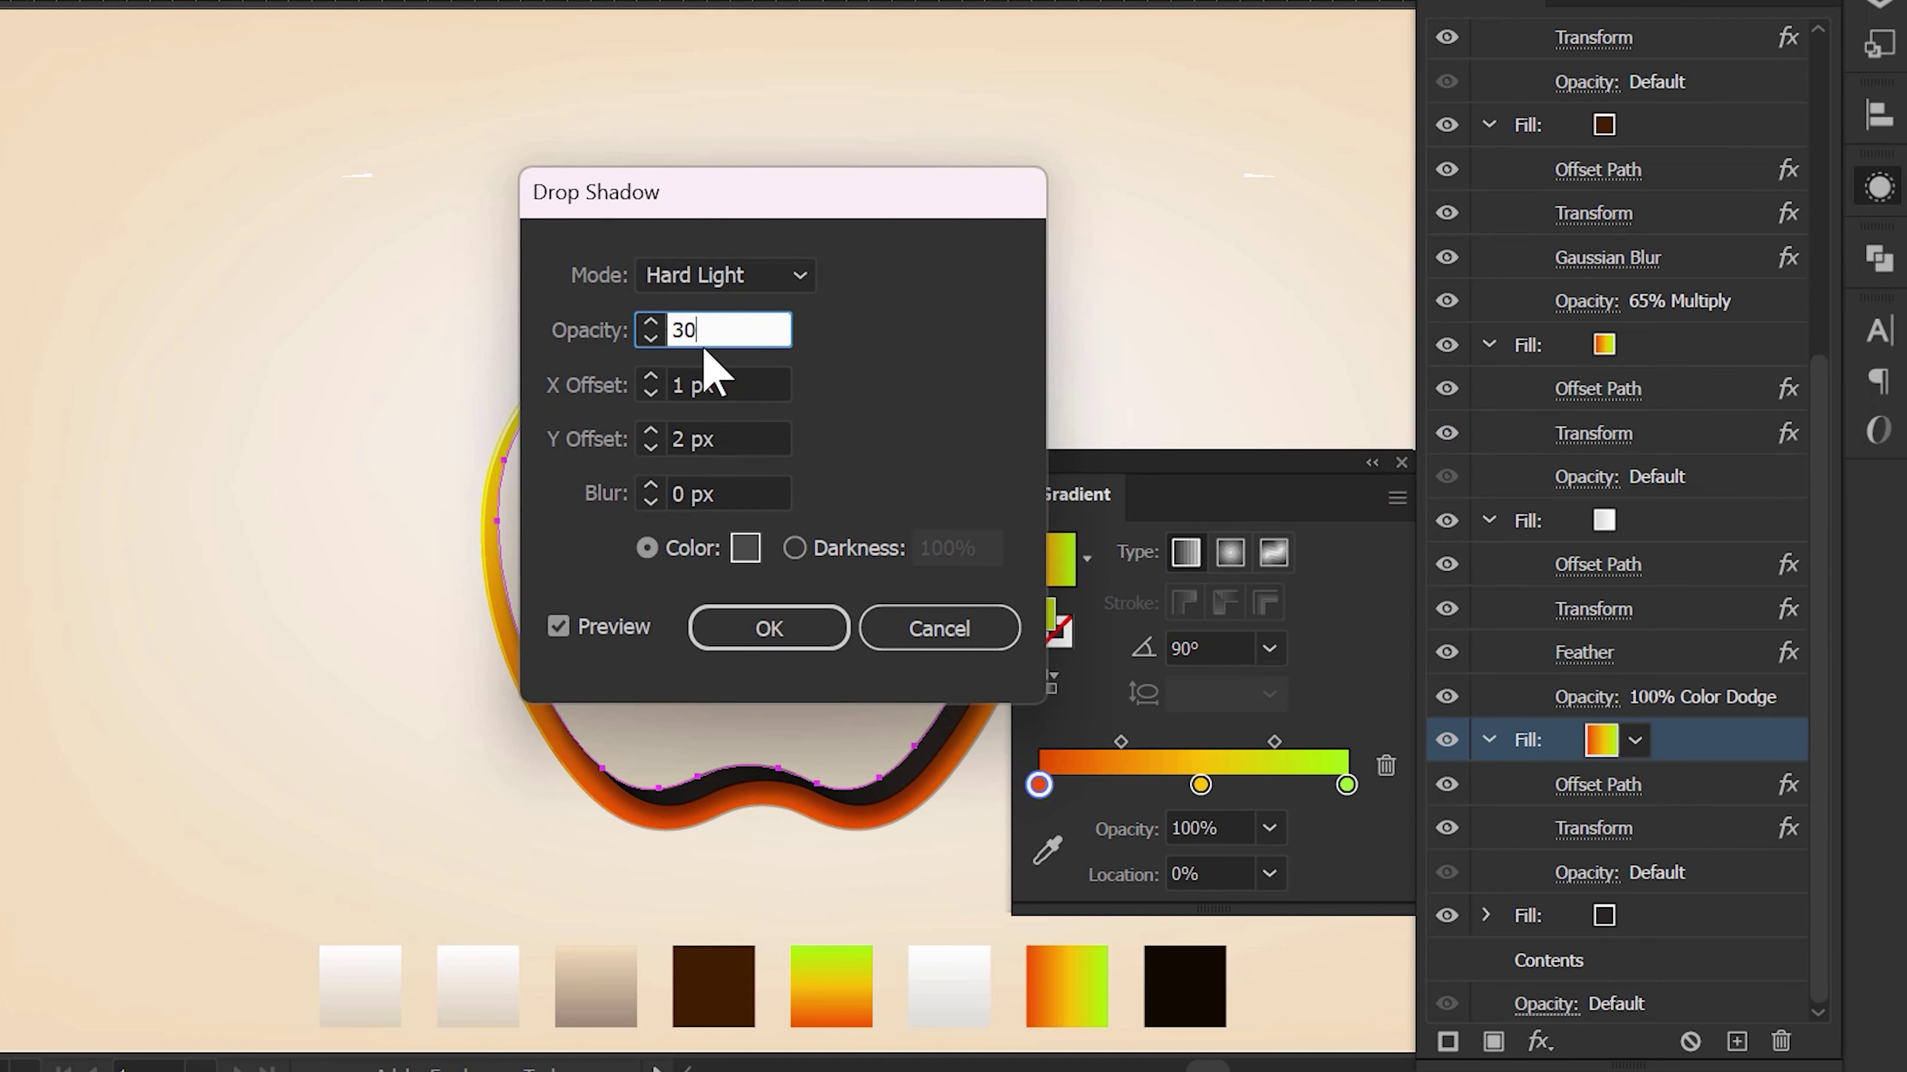
pyautogui.press('Tab')
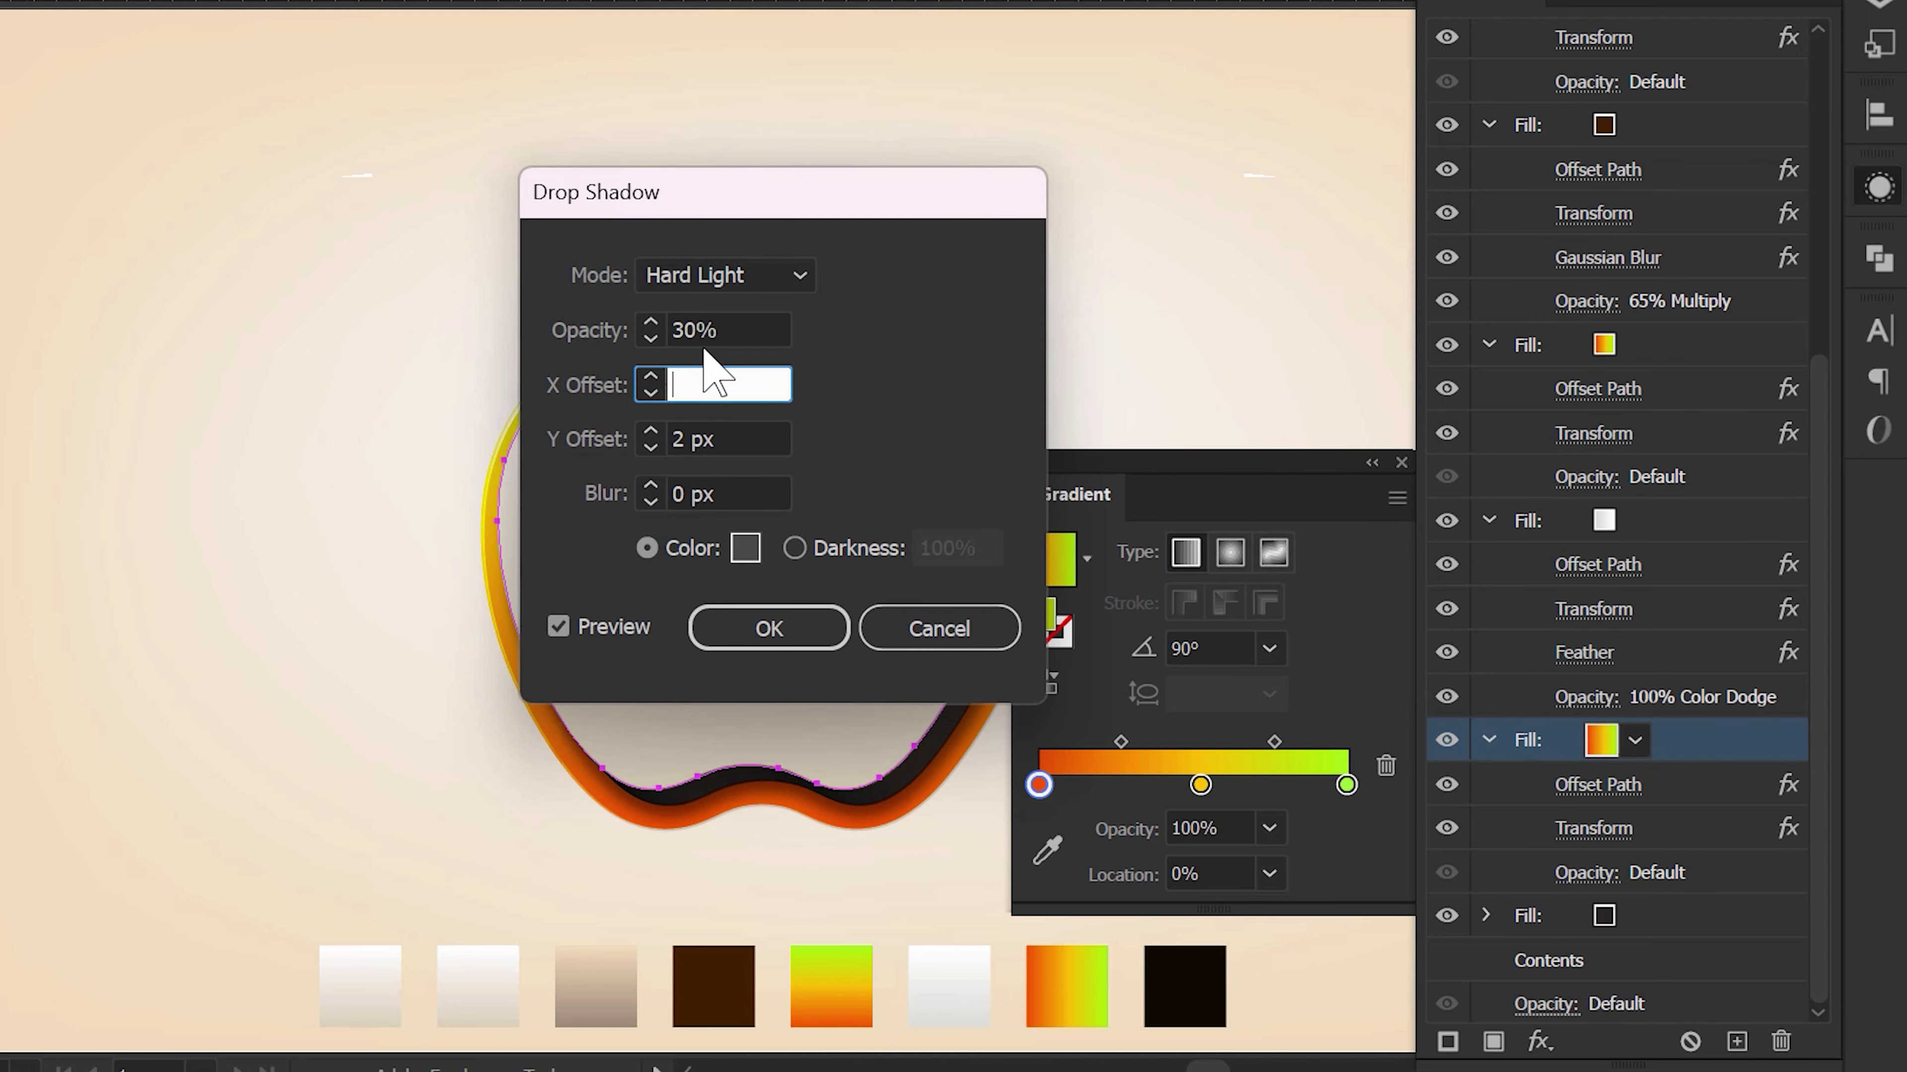
pyautogui.write('1')
pyautogui.press('Tab')
pyautogui.press('Tab')
pyautogui.write('0')
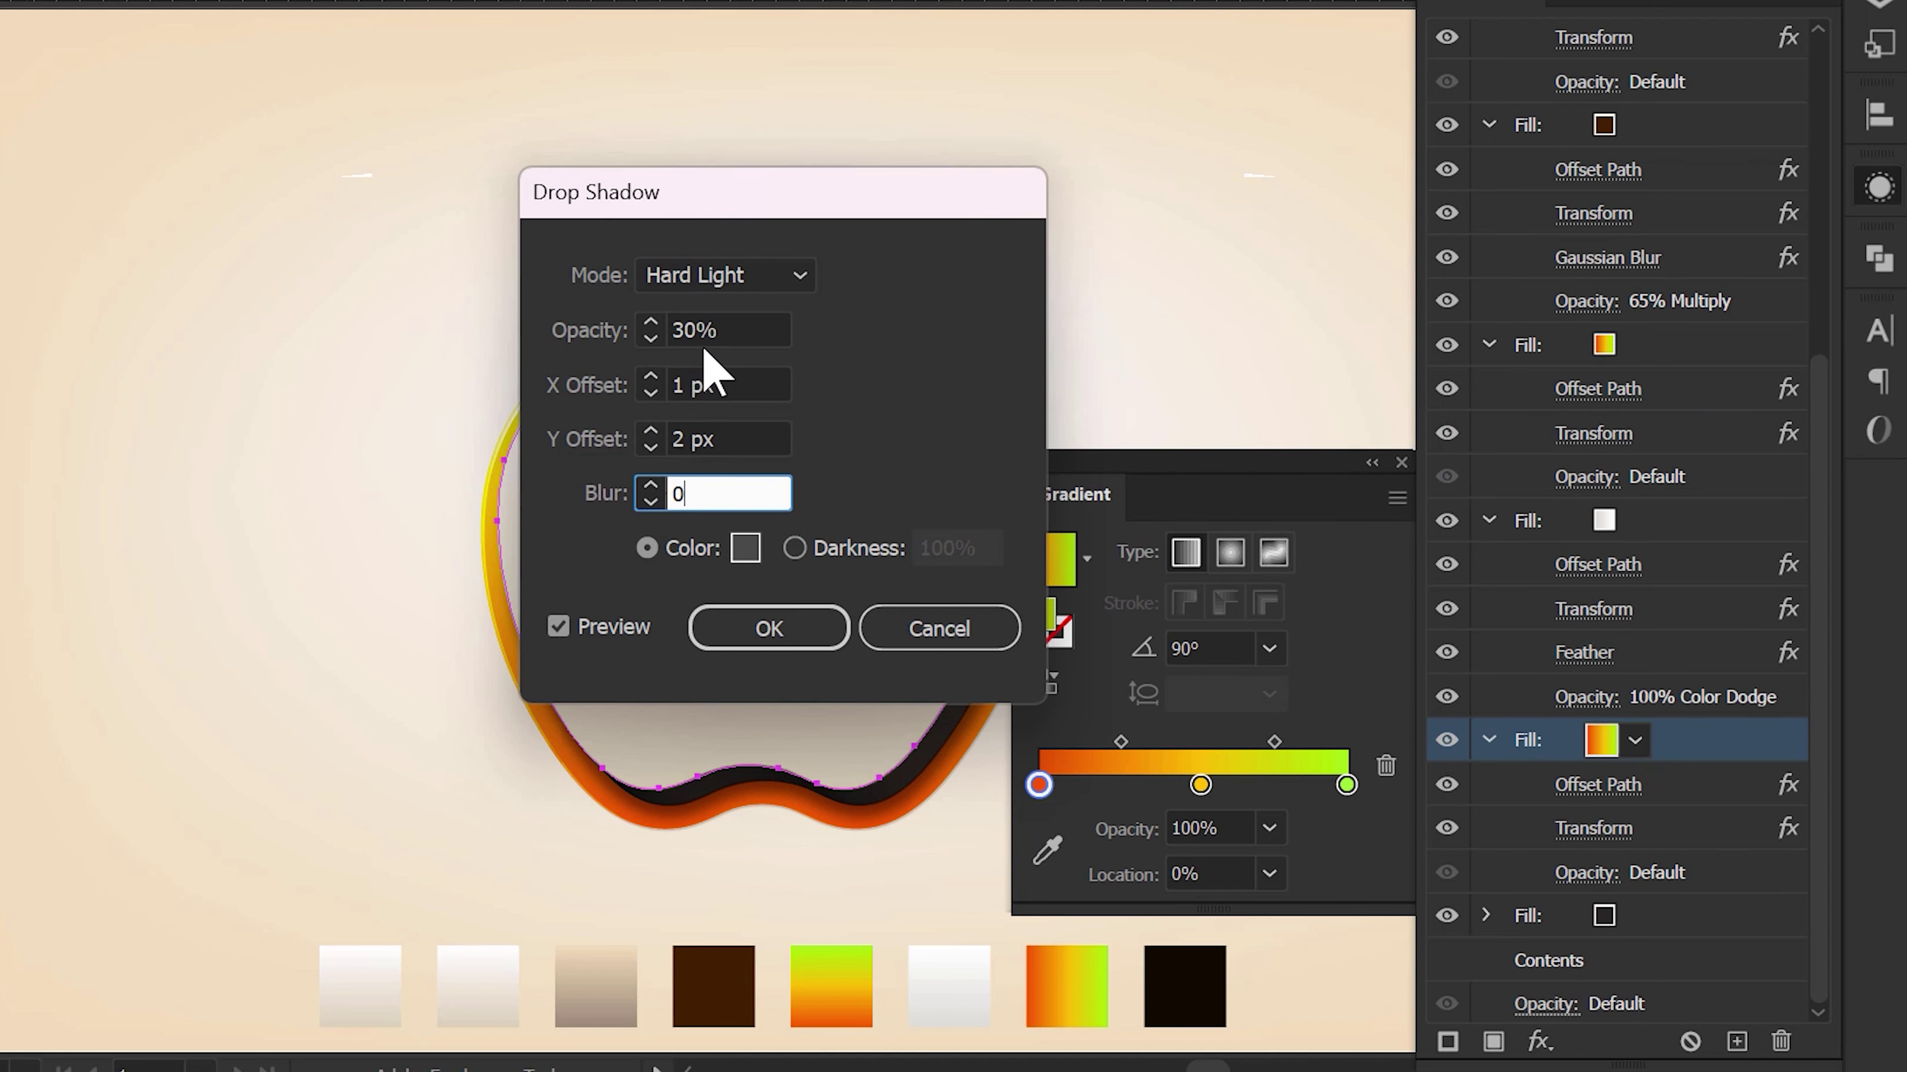
# - Set the shadow colour to dark brown #441500 and apply the drop shadow
pyautogui.click(741, 549)
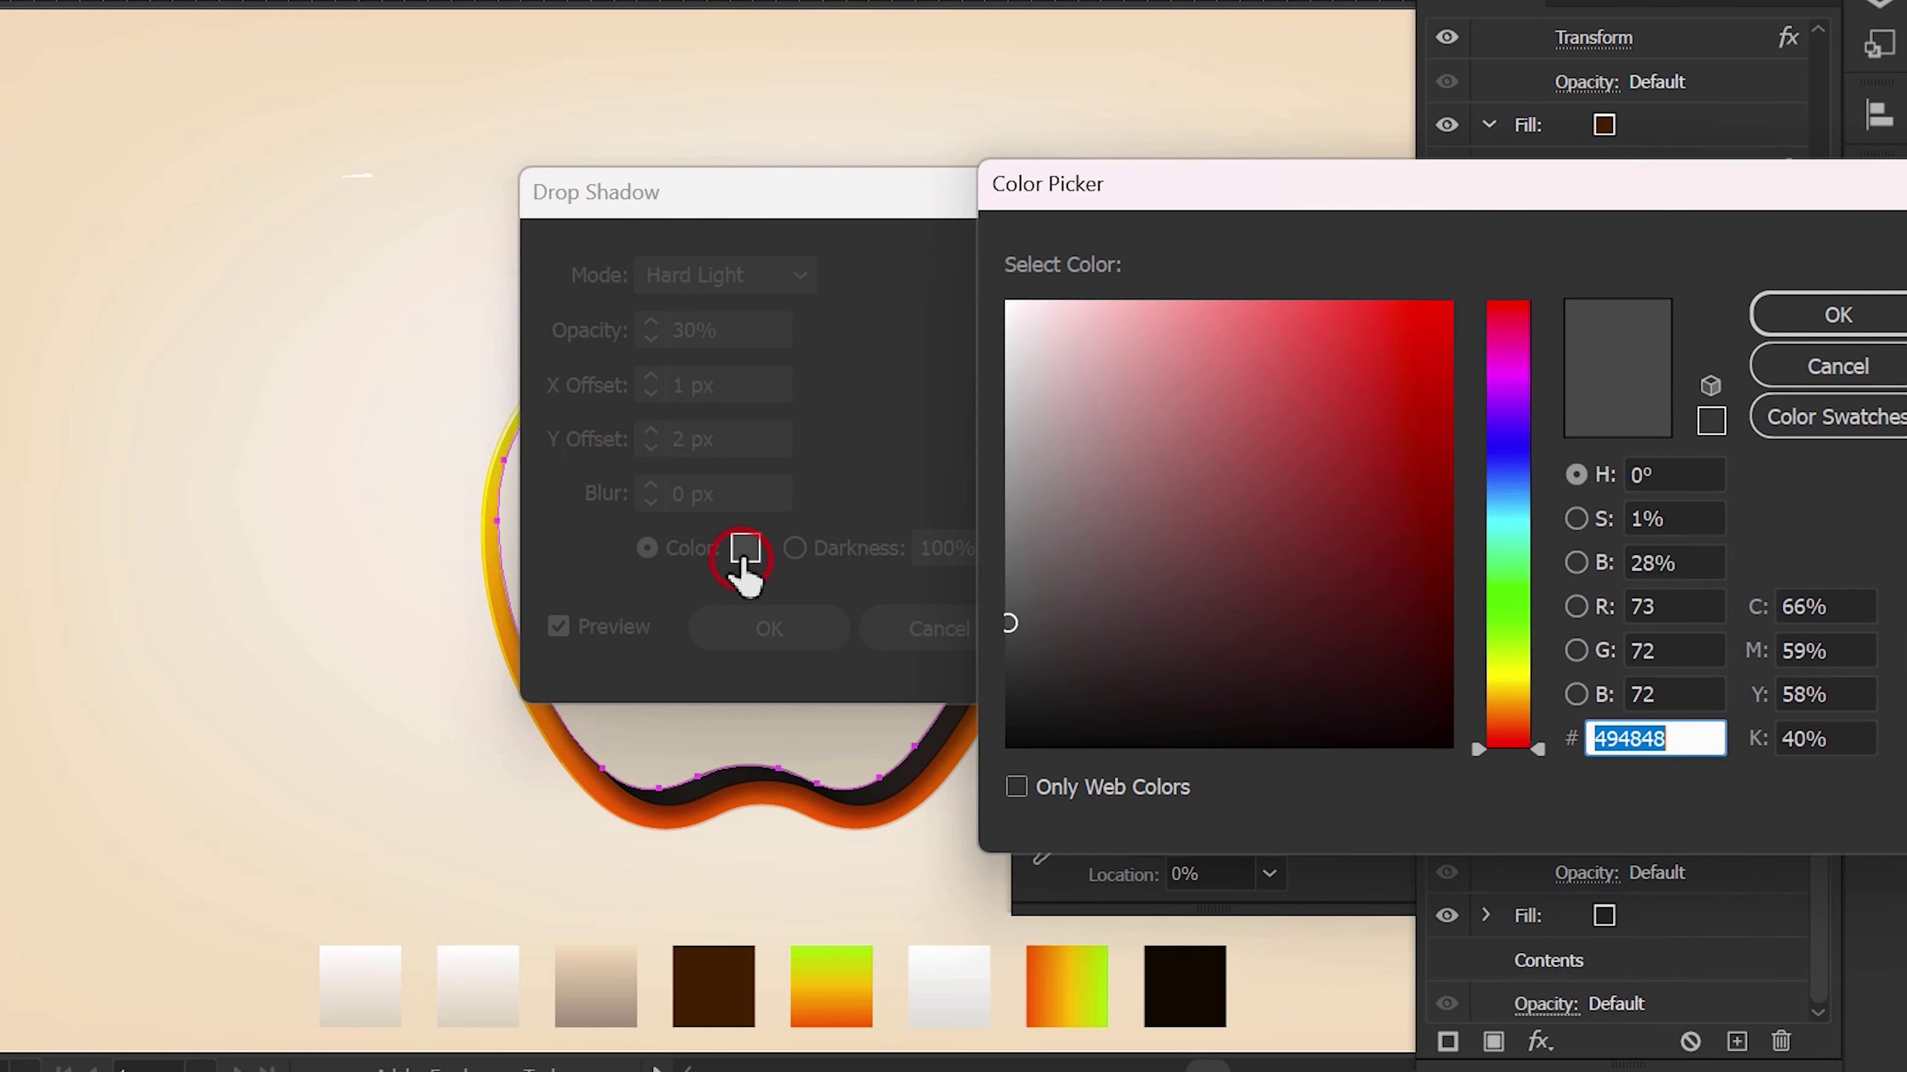
pyautogui.click(1509, 726)
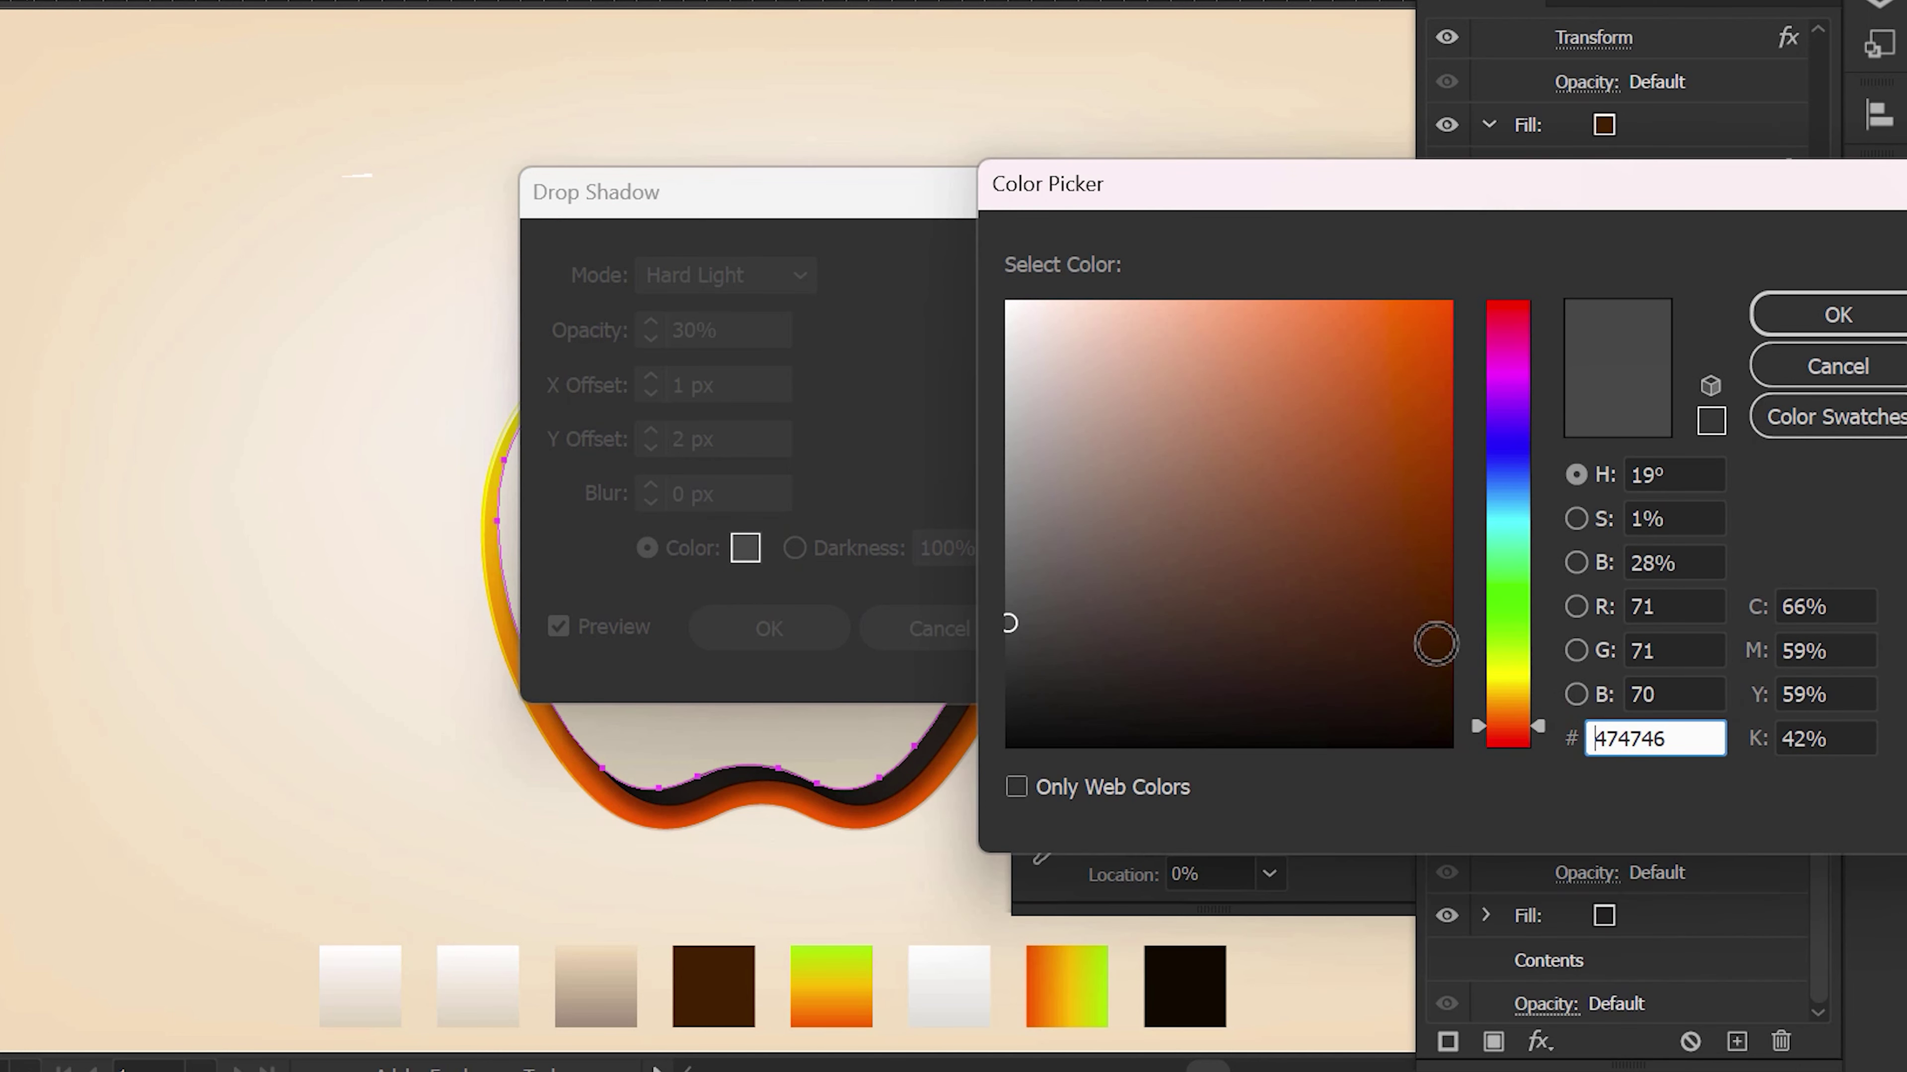
pyautogui.click(1436, 643)
pyautogui.moveTo(1433, 644); pyautogui.dragTo(1450, 626)
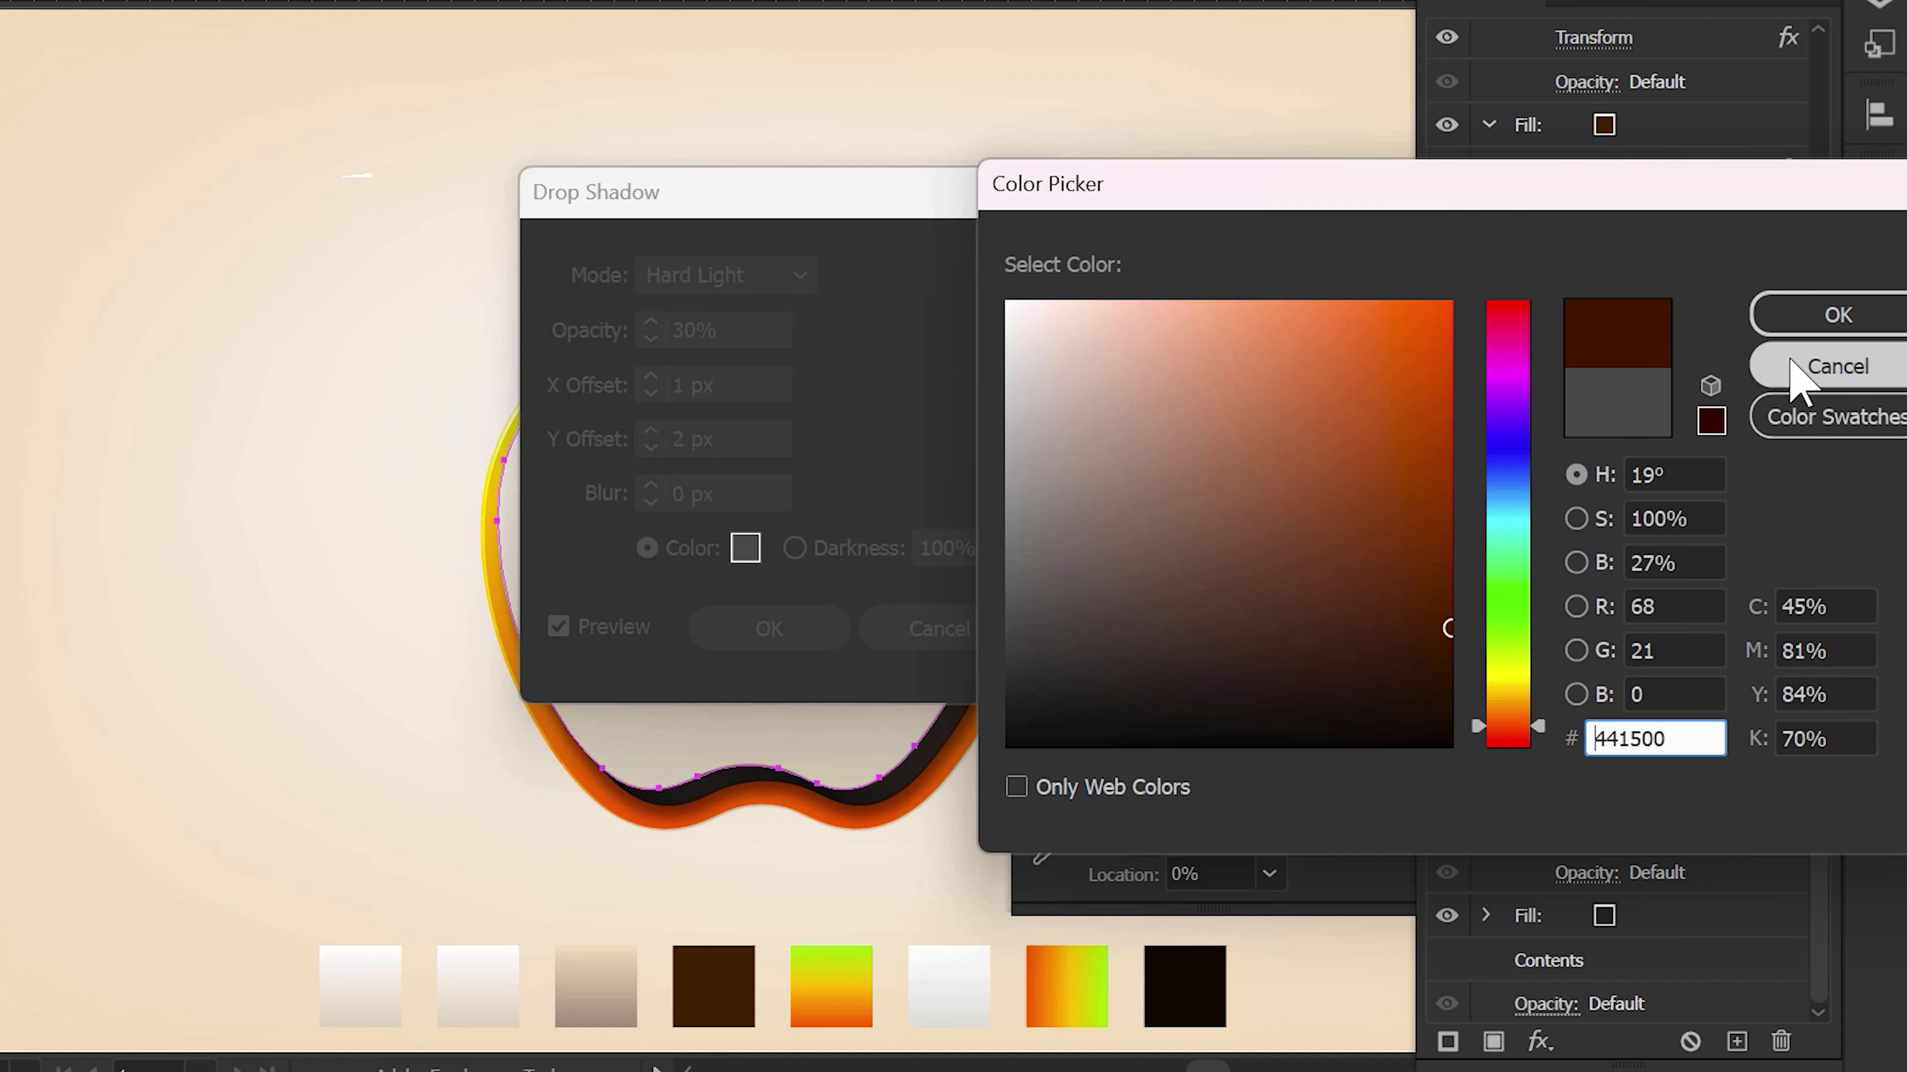
pyautogui.click(1832, 313)
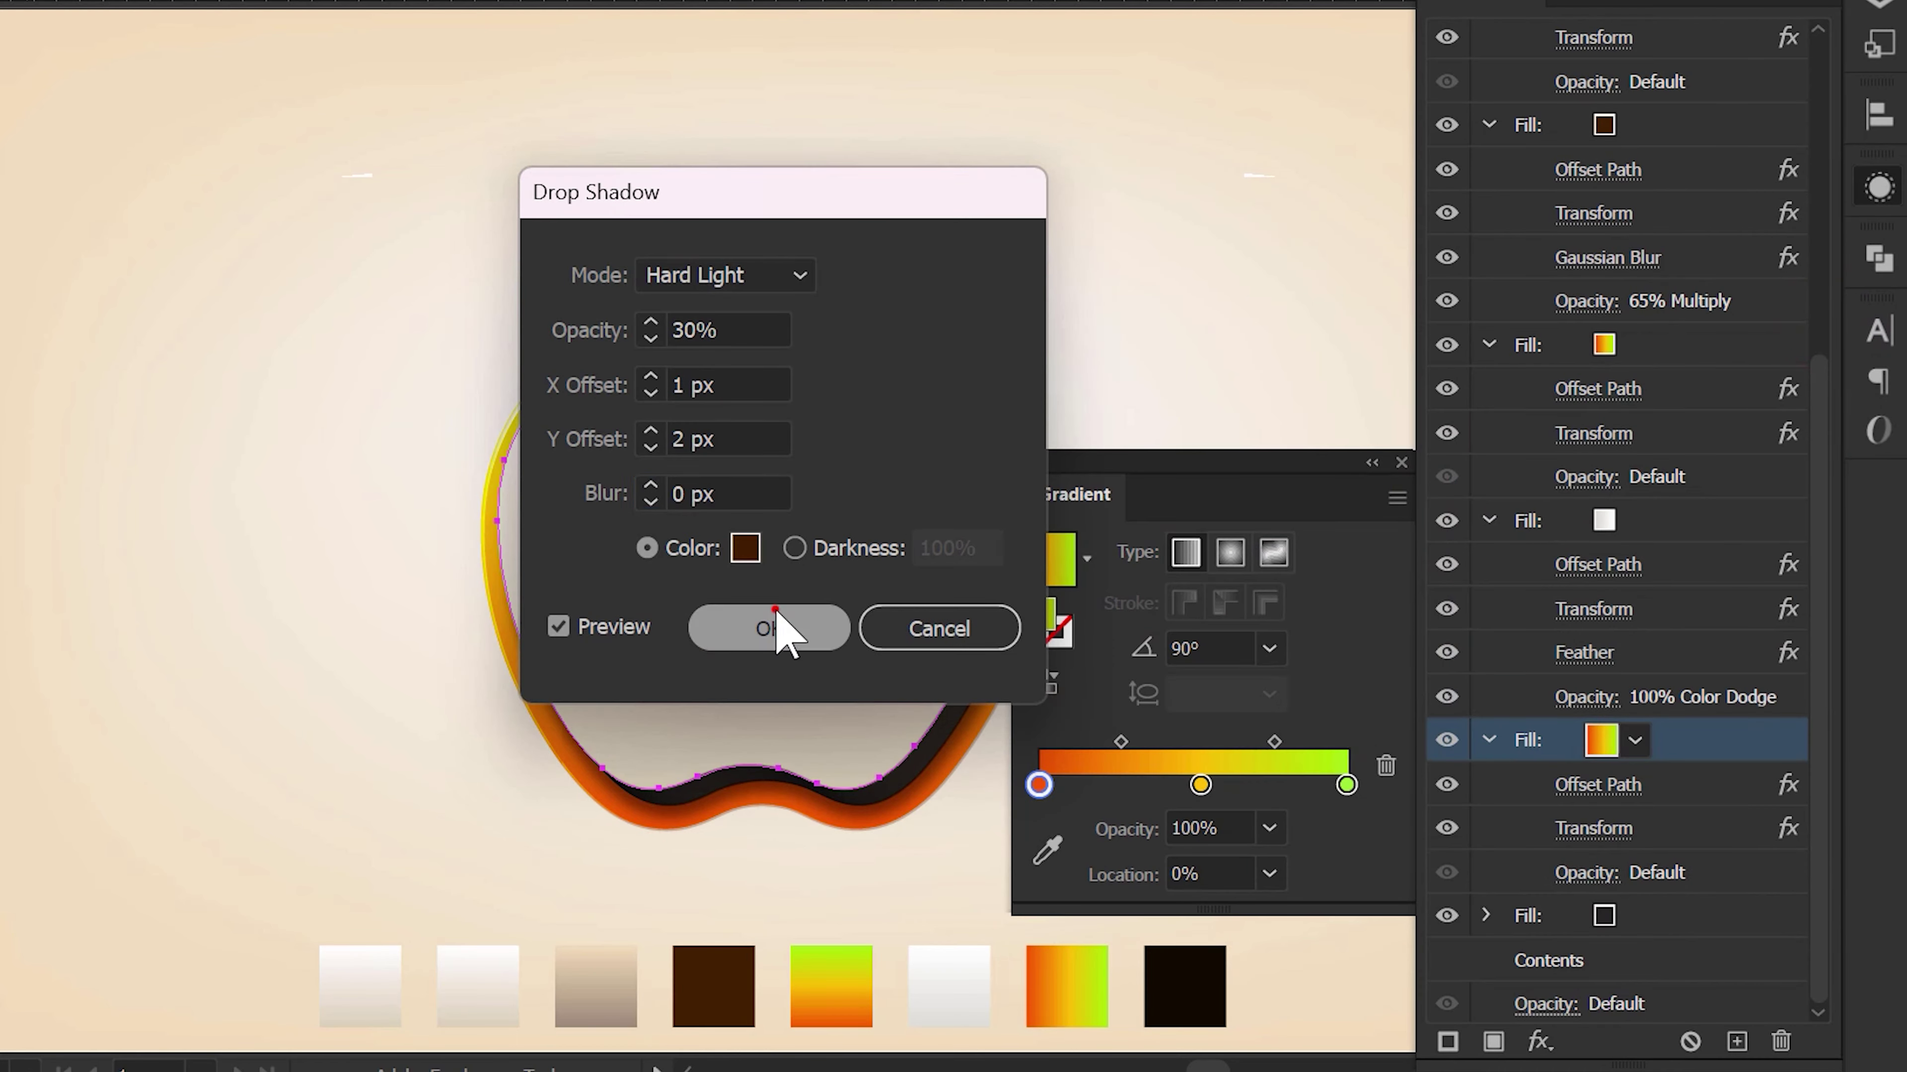
pyautogui.click(768, 629)
pyautogui.click(1675, 734)
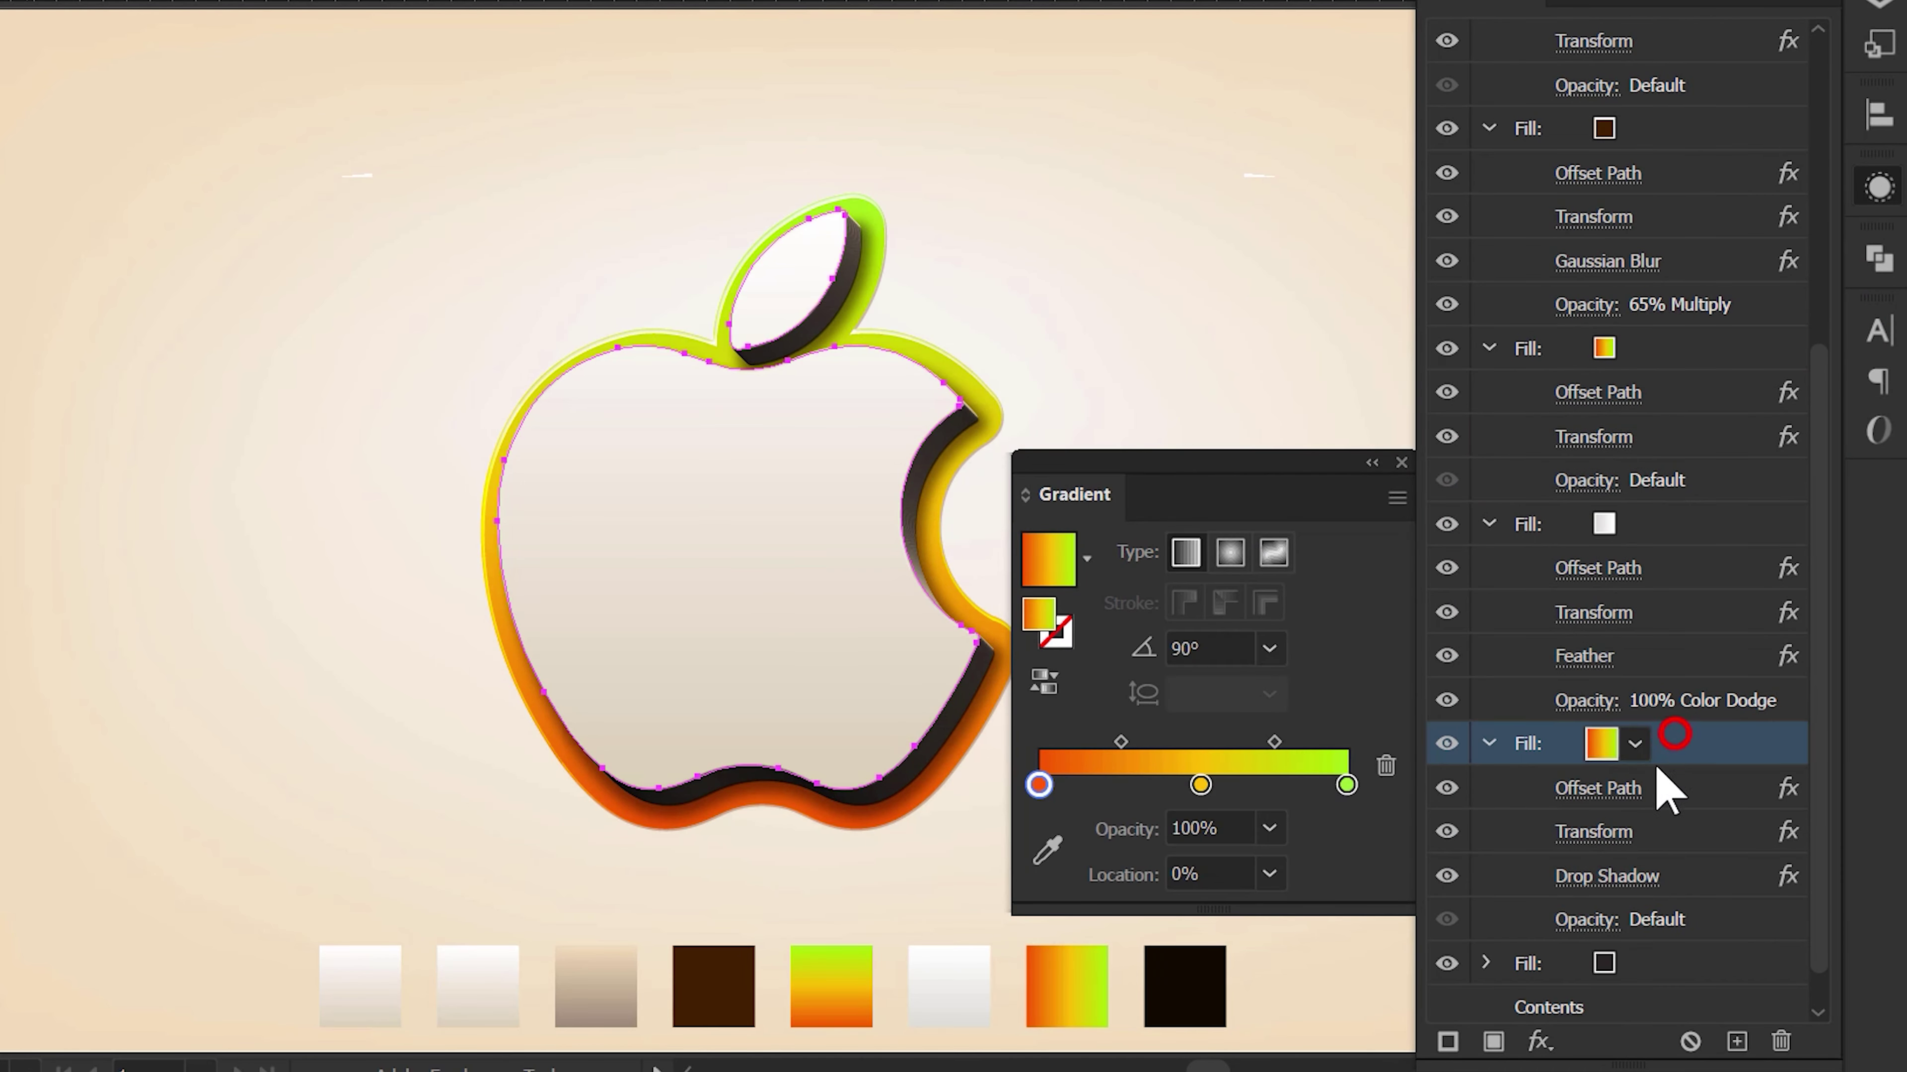
# - Add a second Transform moving 0.3 px horizontally and vertically with 102 copies
pyautogui.click(1539, 1041)
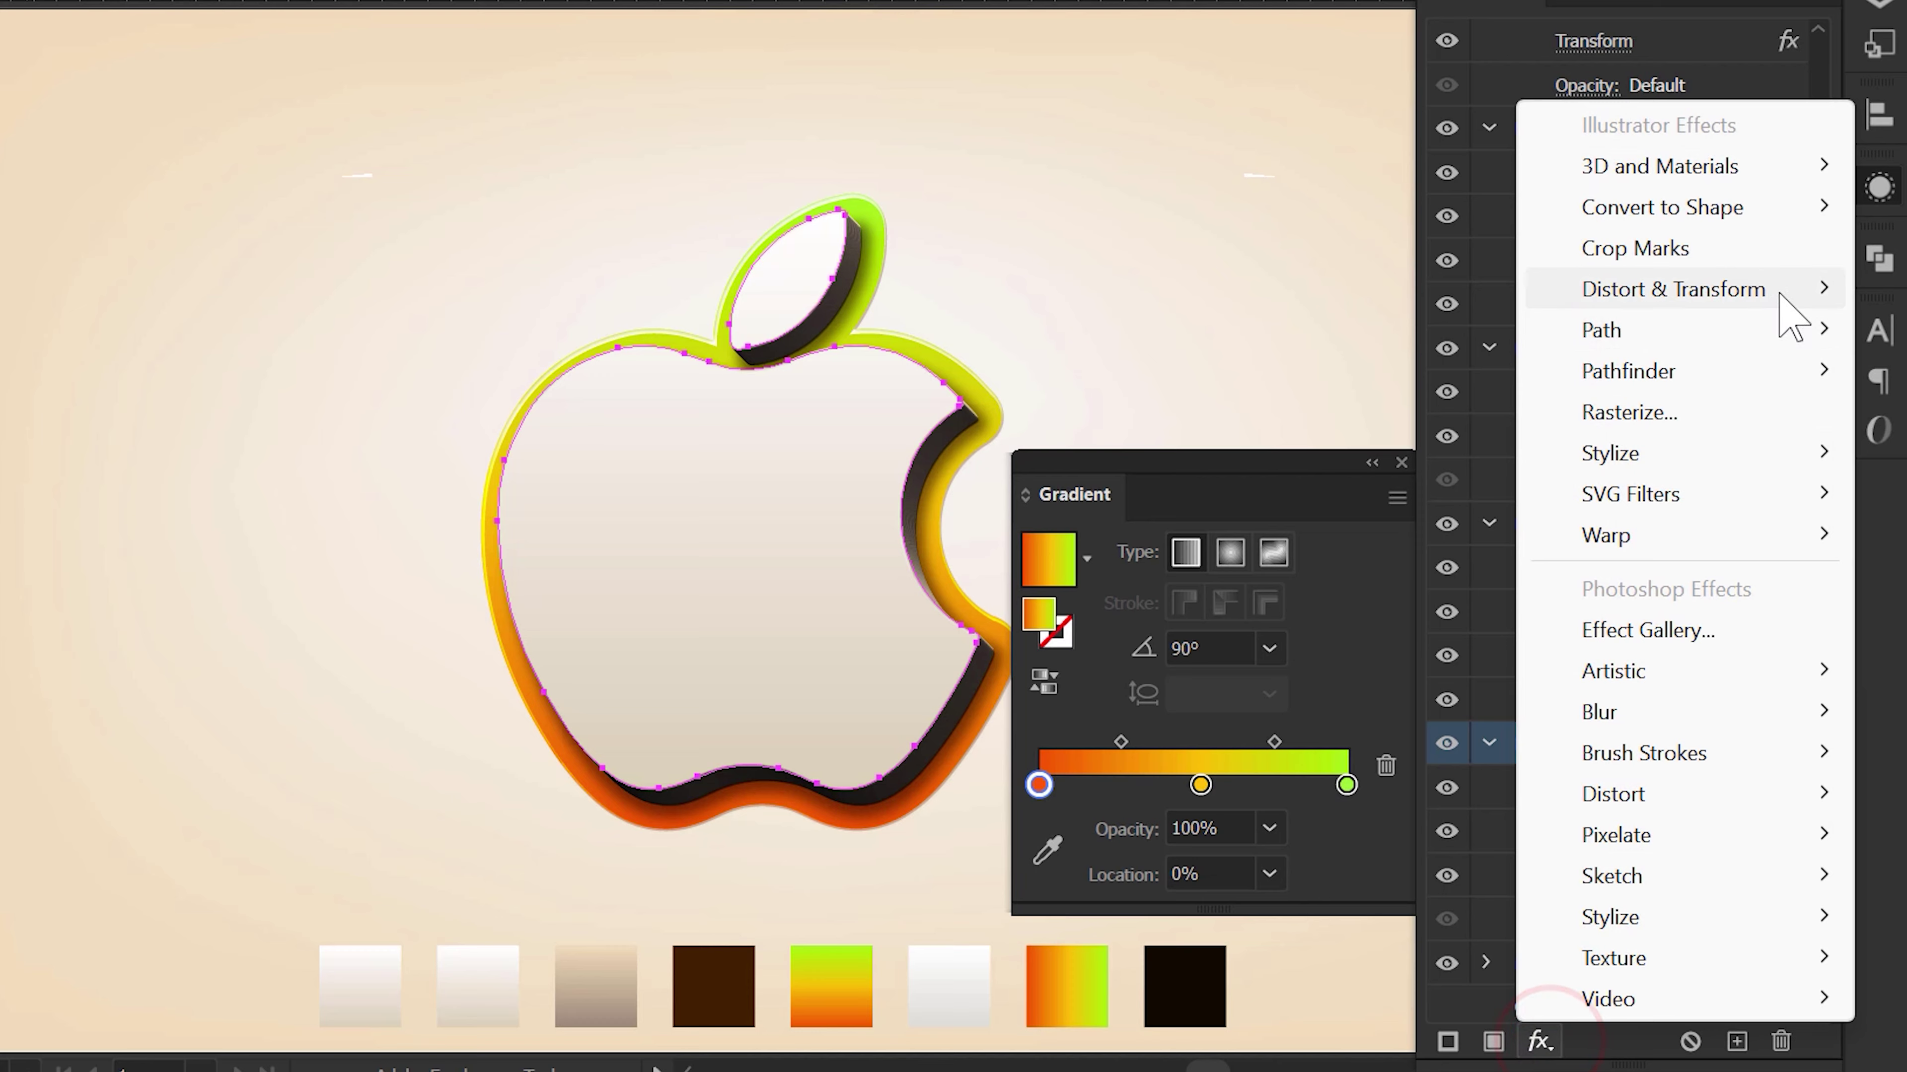
pyautogui.click(1777, 290)
pyautogui.click(1314, 412)
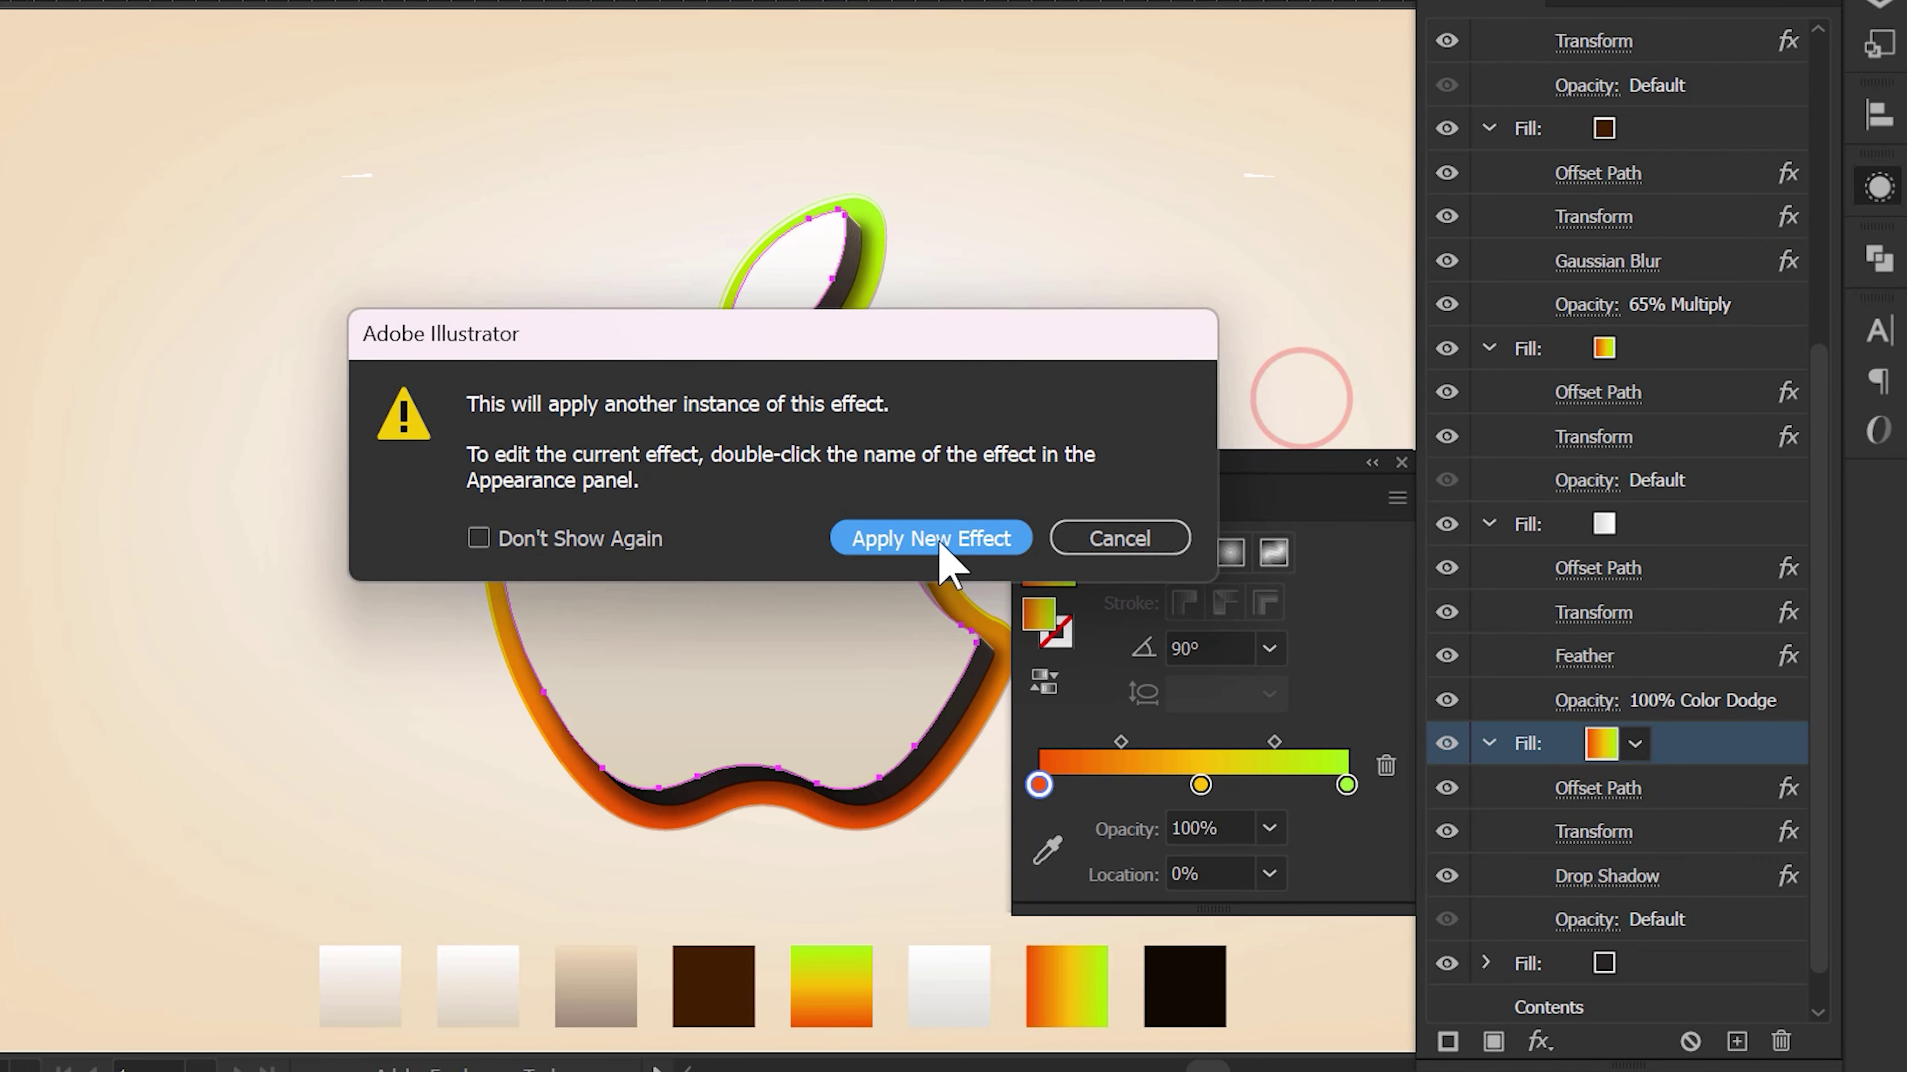
pyautogui.click(935, 534)
pyautogui.moveTo(957, 393); pyautogui.dragTo(879, 382)
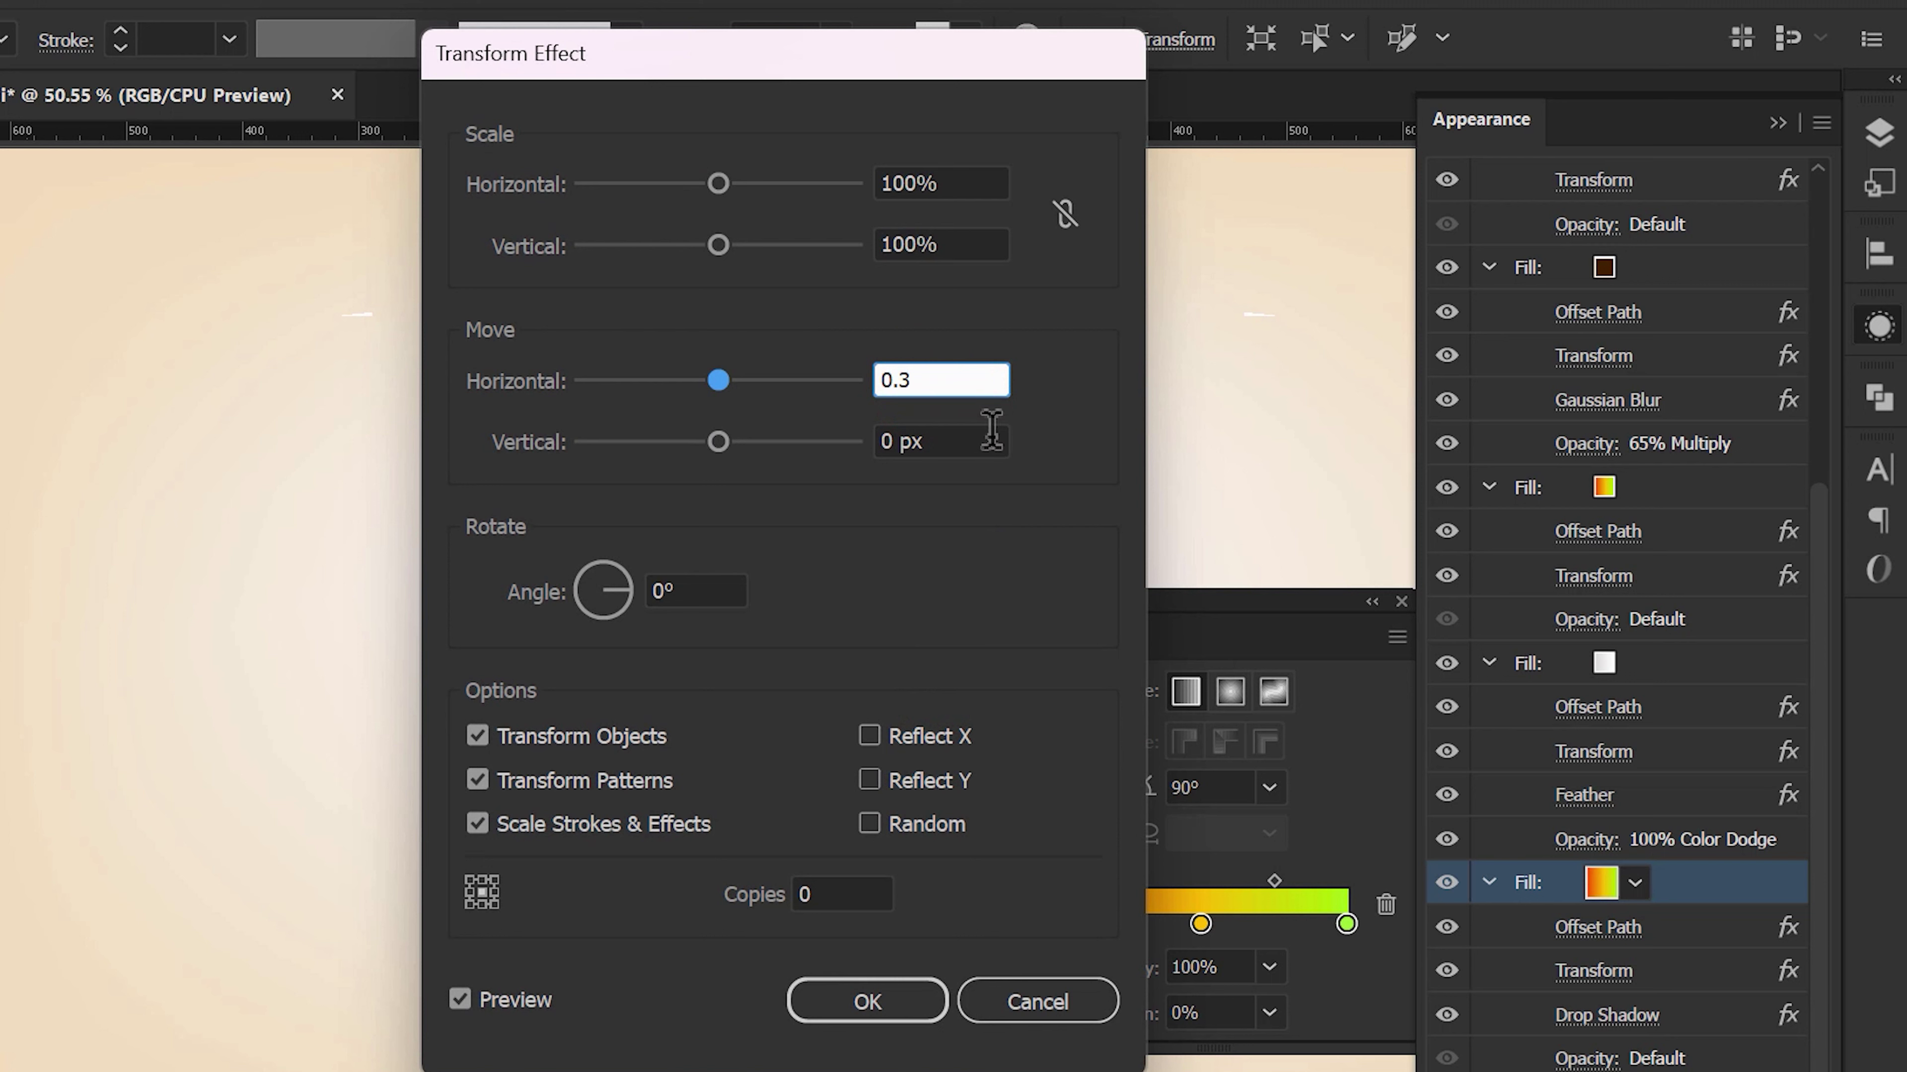
pyautogui.moveTo(965, 440); pyautogui.dragTo(842, 444)
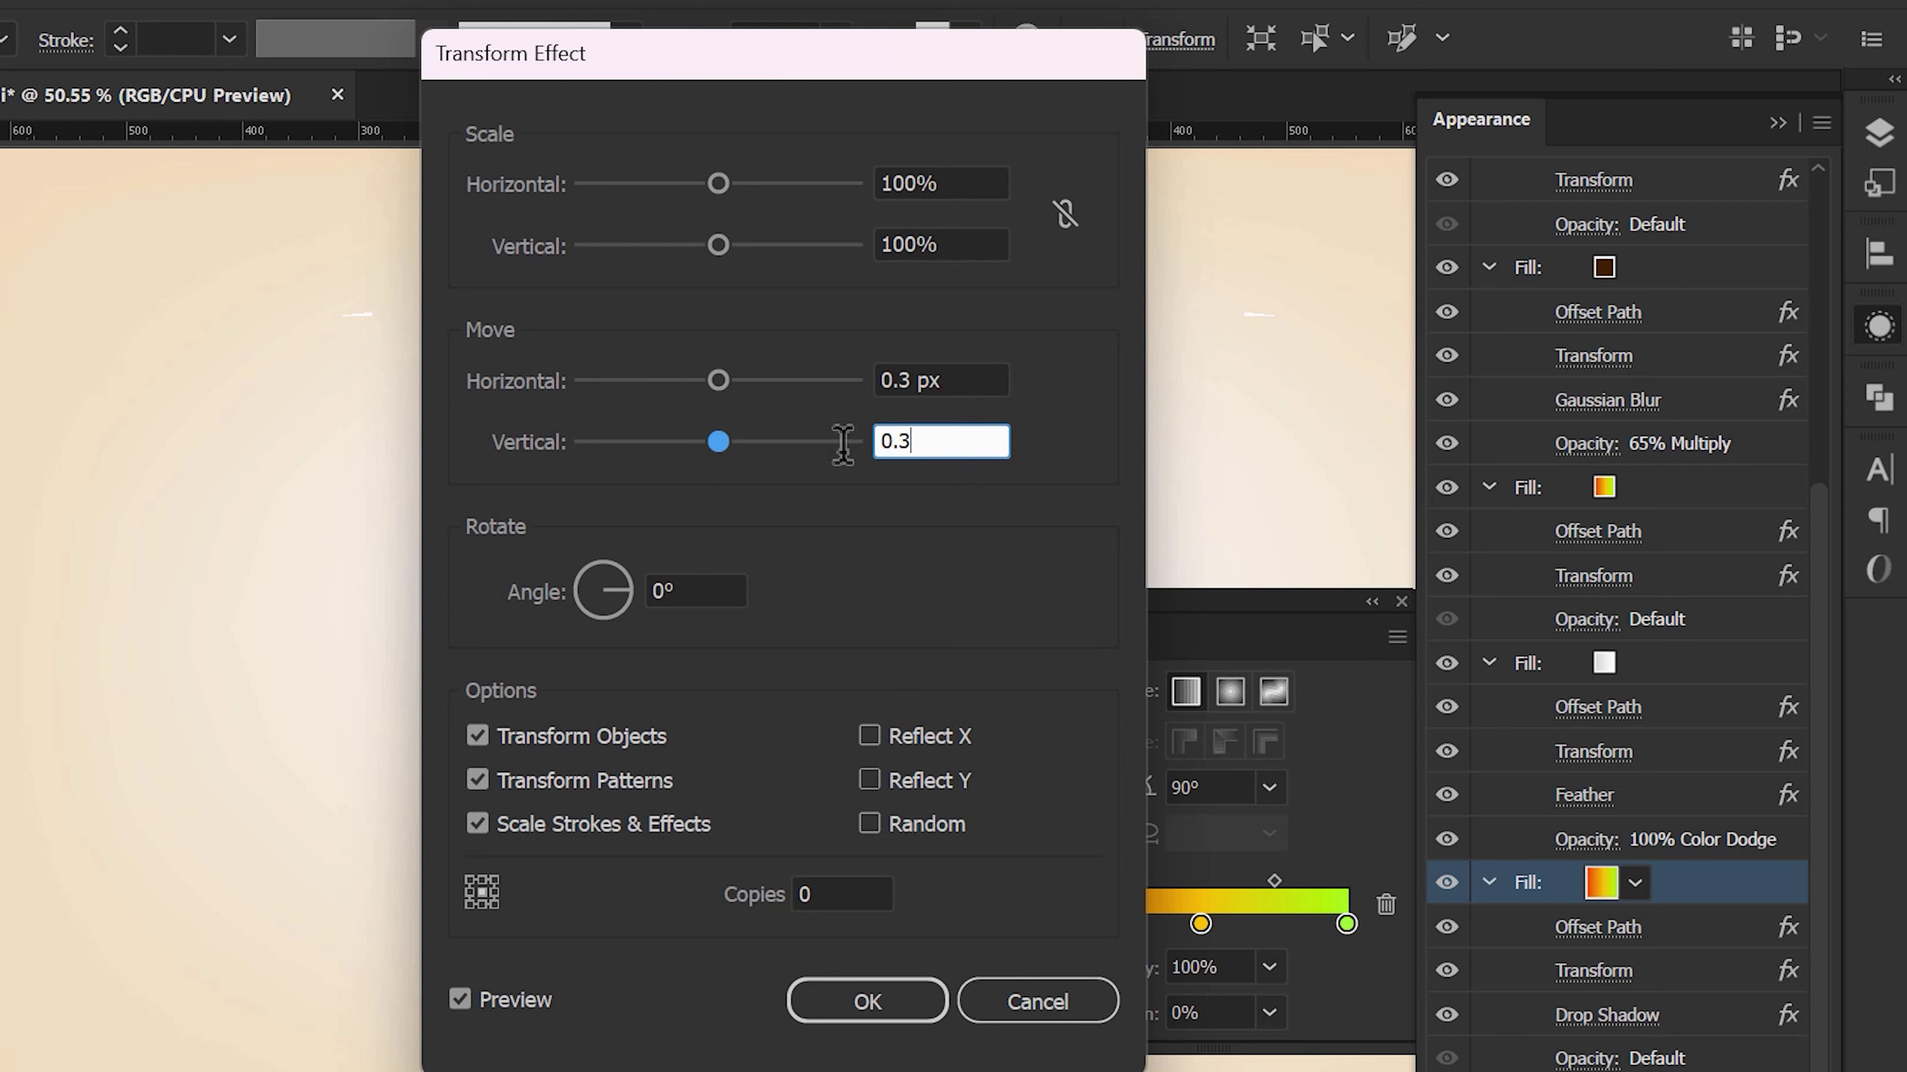
pyautogui.moveTo(846, 887); pyautogui.dragTo(777, 898)
pyautogui.write('102')
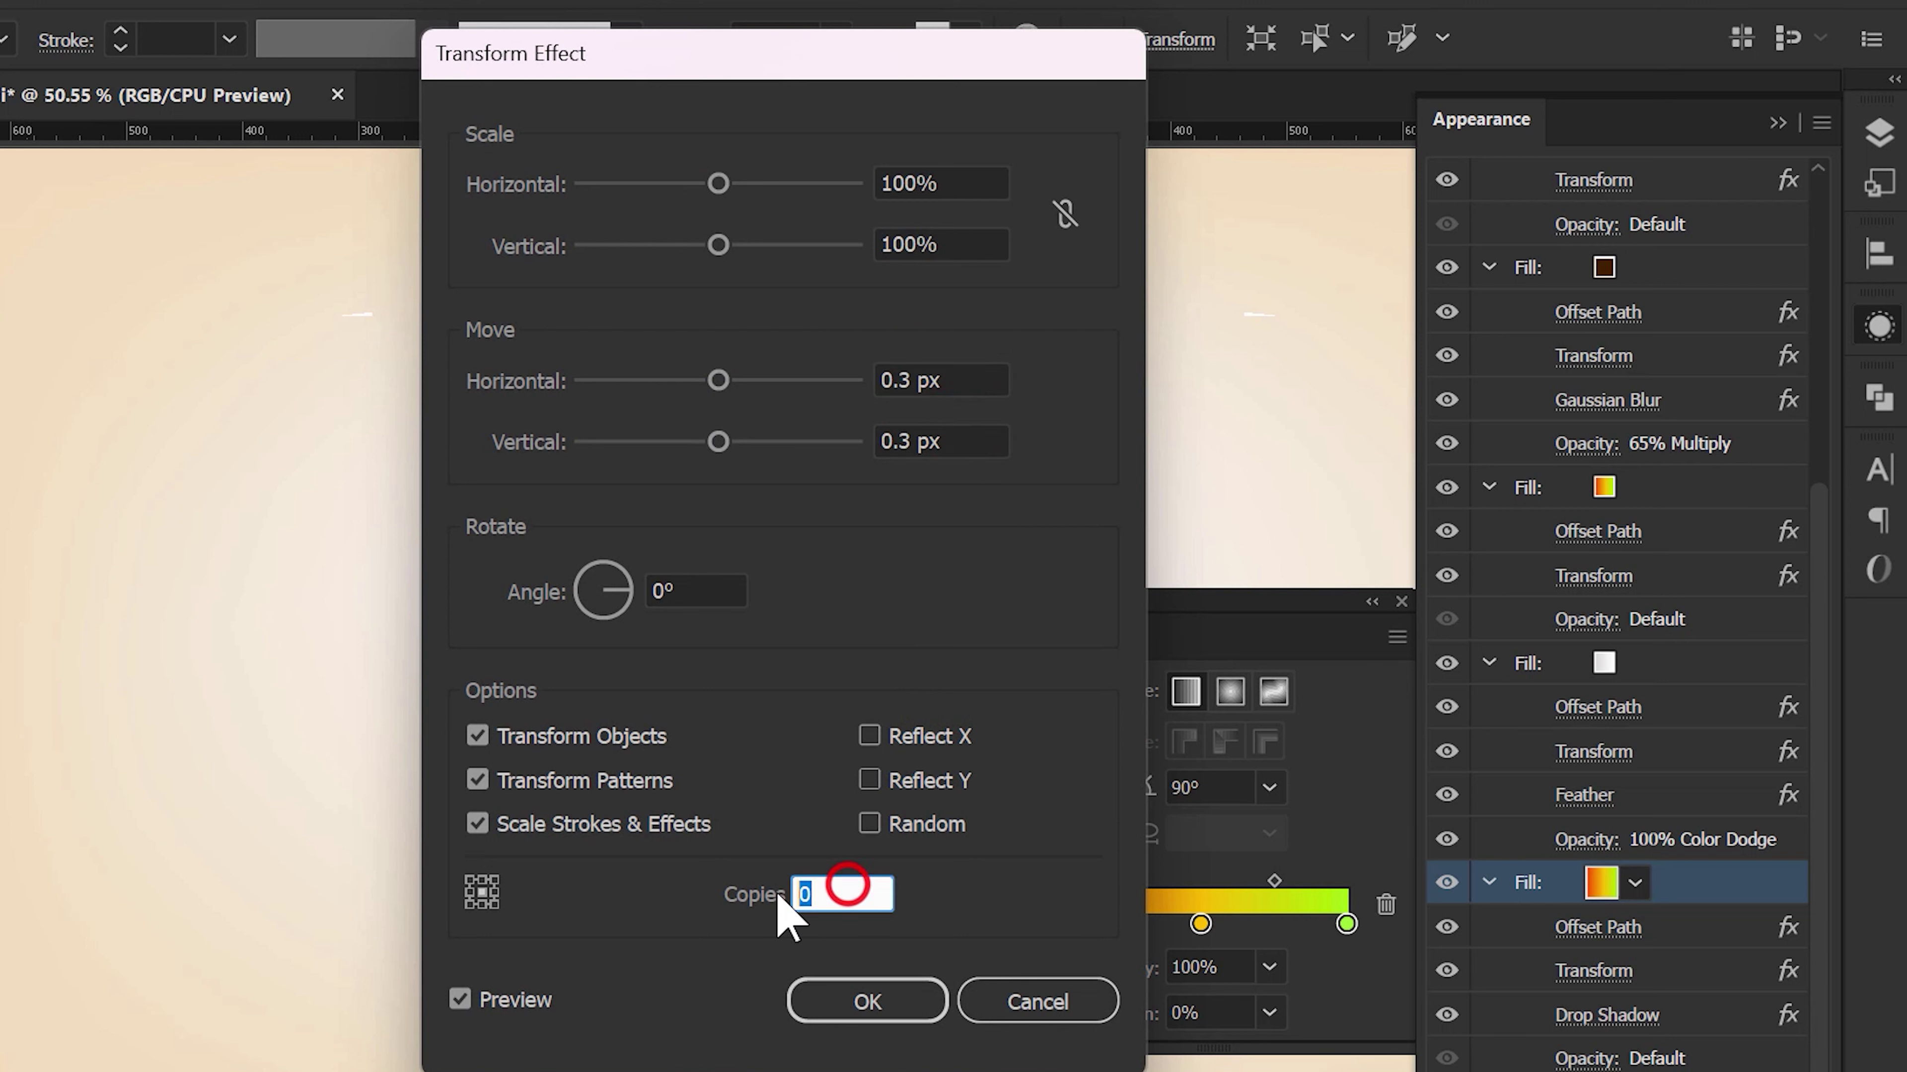
pyautogui.click(866, 1003)
pyautogui.press('i')
pyautogui.scroll(-2, 864, 751)
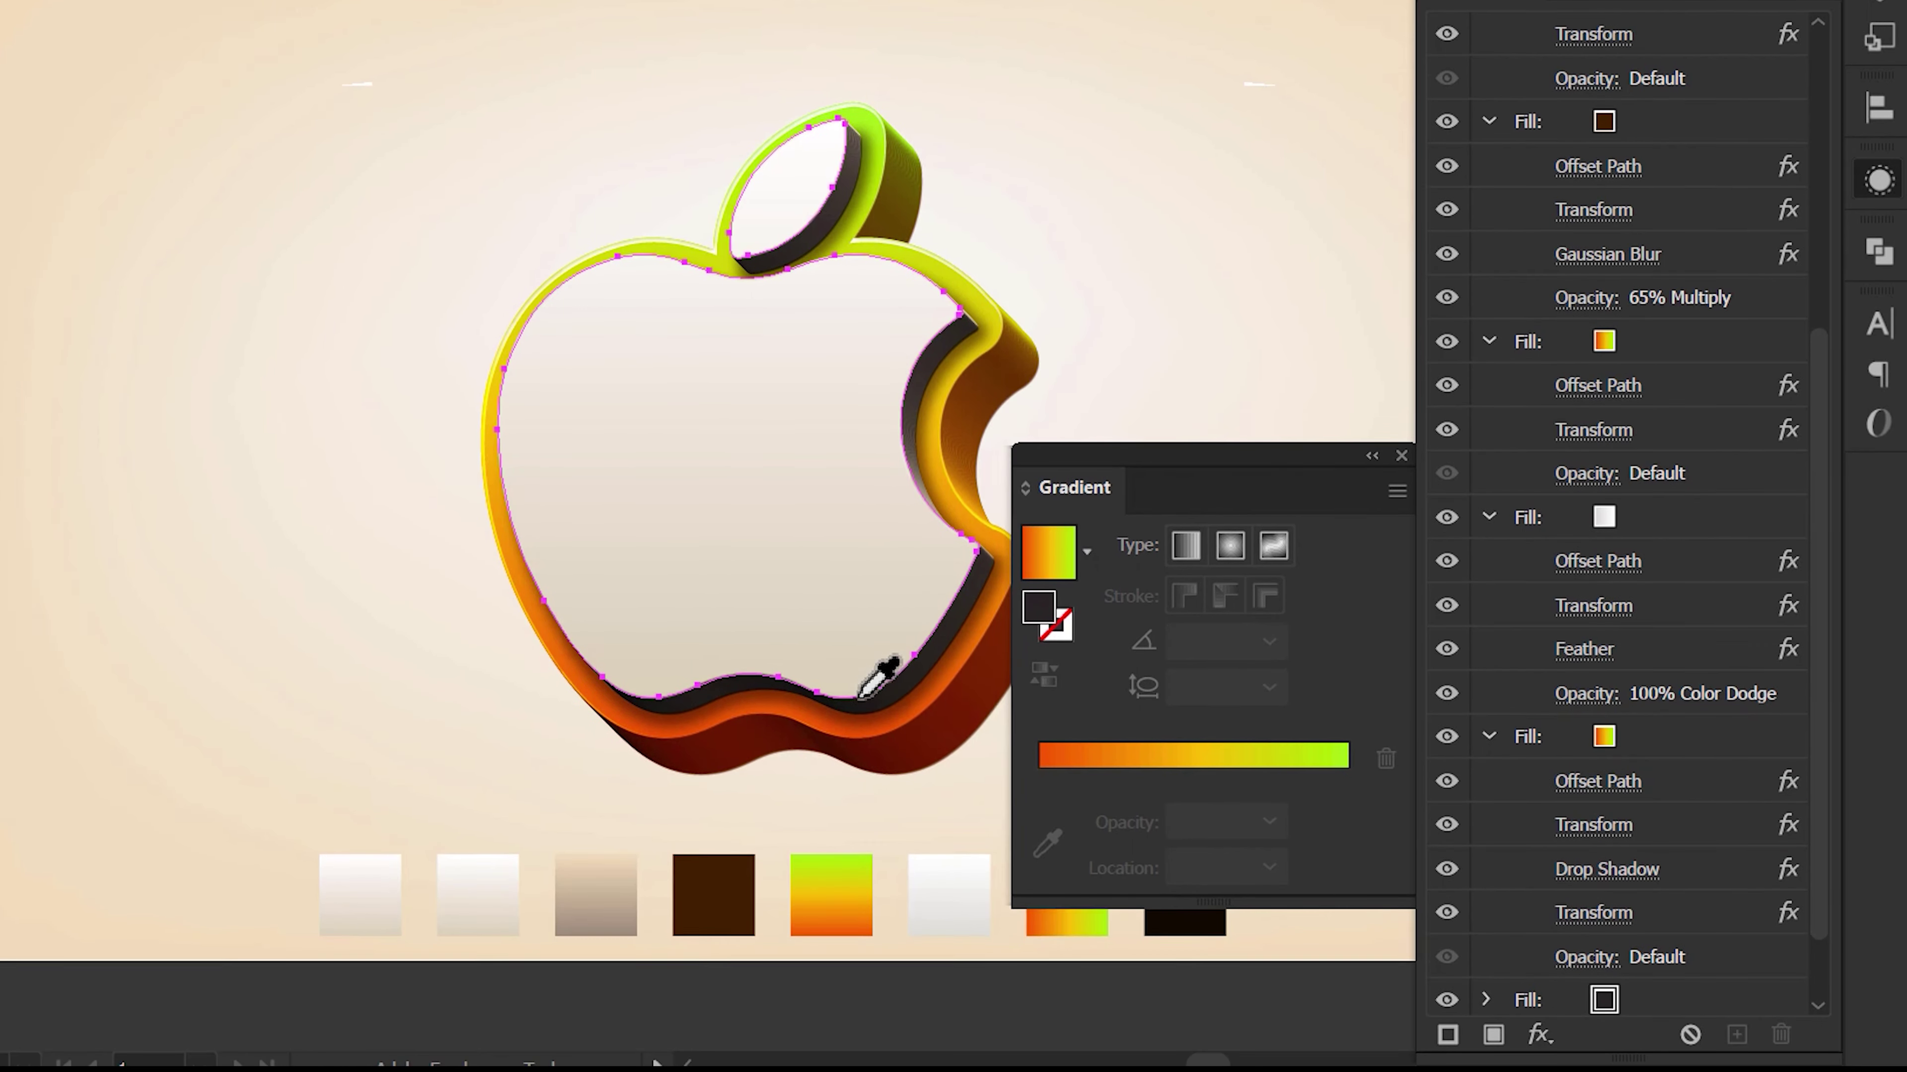
# - Colour the apple's bottom fill black using the black swatch
pyautogui.scroll(-2, 863, 698)
pyautogui.scroll(-2, 1754, 773)
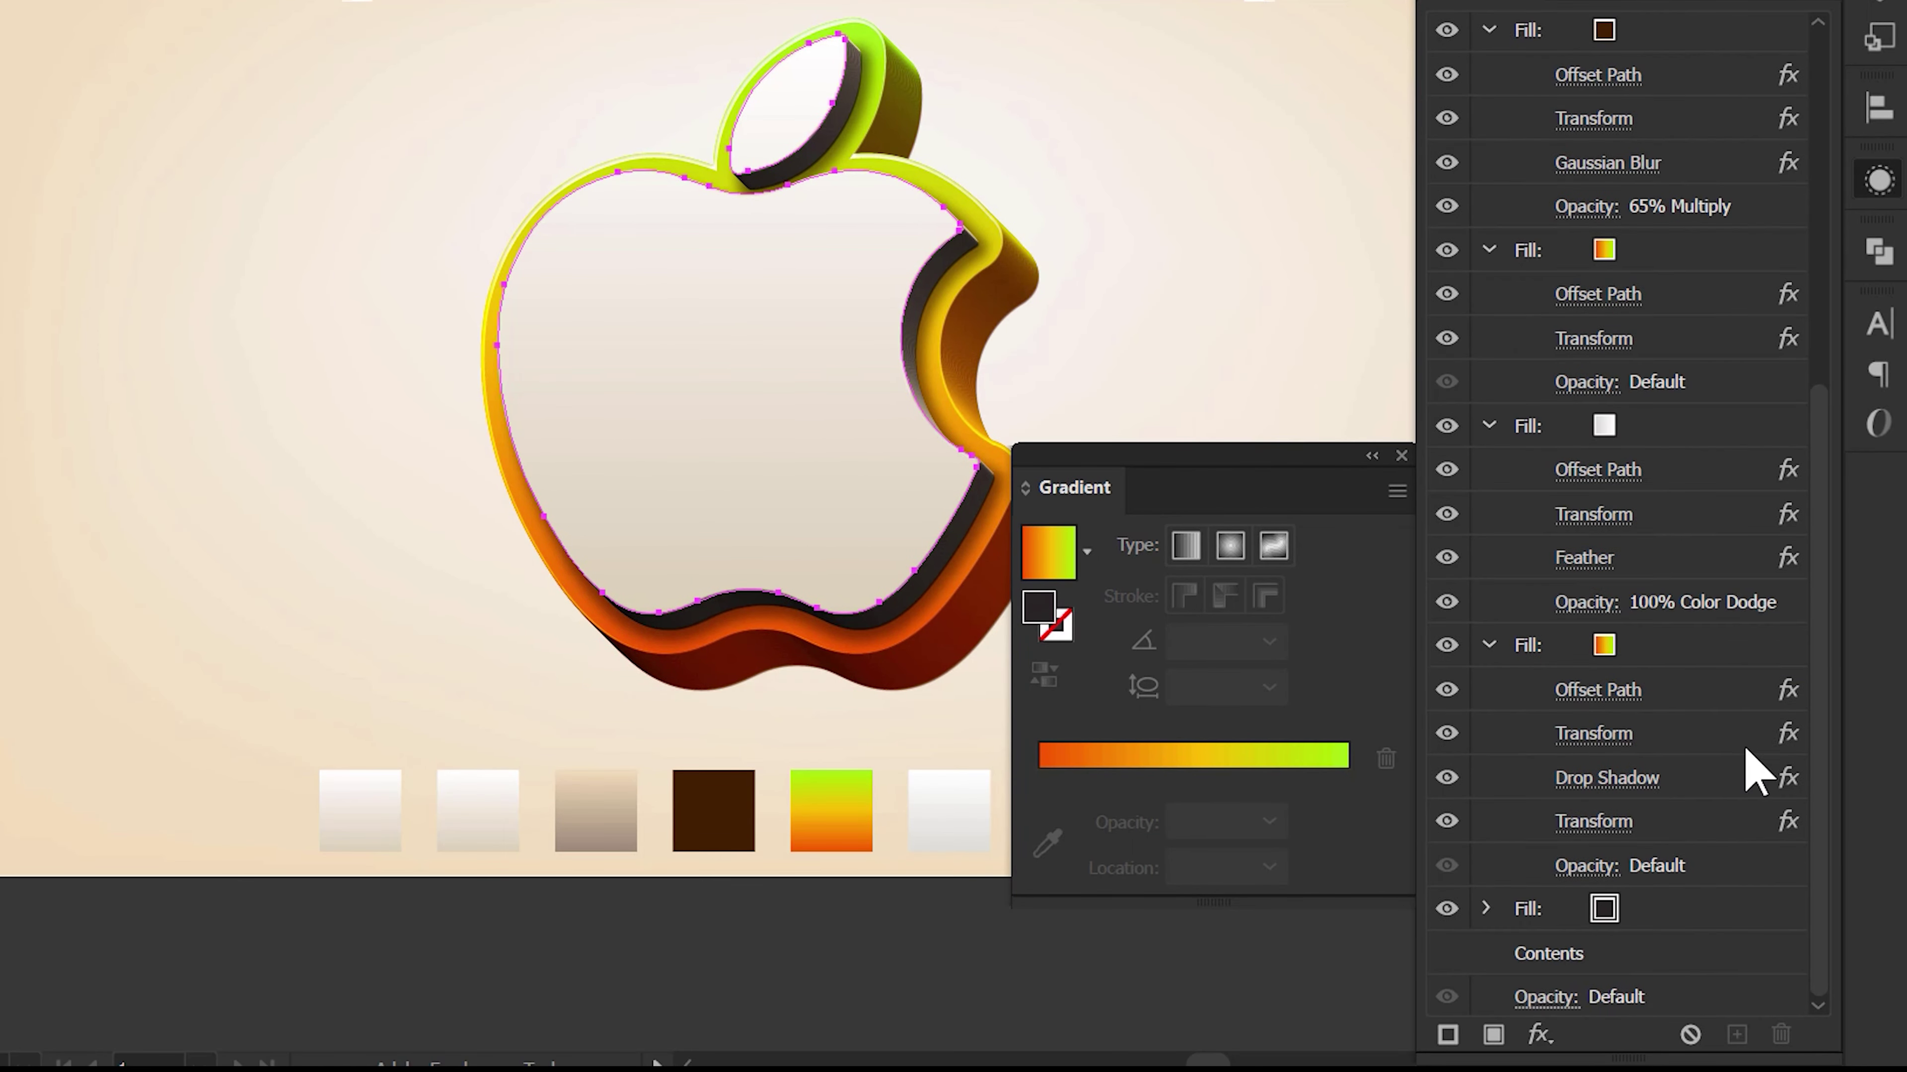
pyautogui.click(1656, 908)
pyautogui.moveTo(796, 898); pyautogui.dragTo(398, 916)
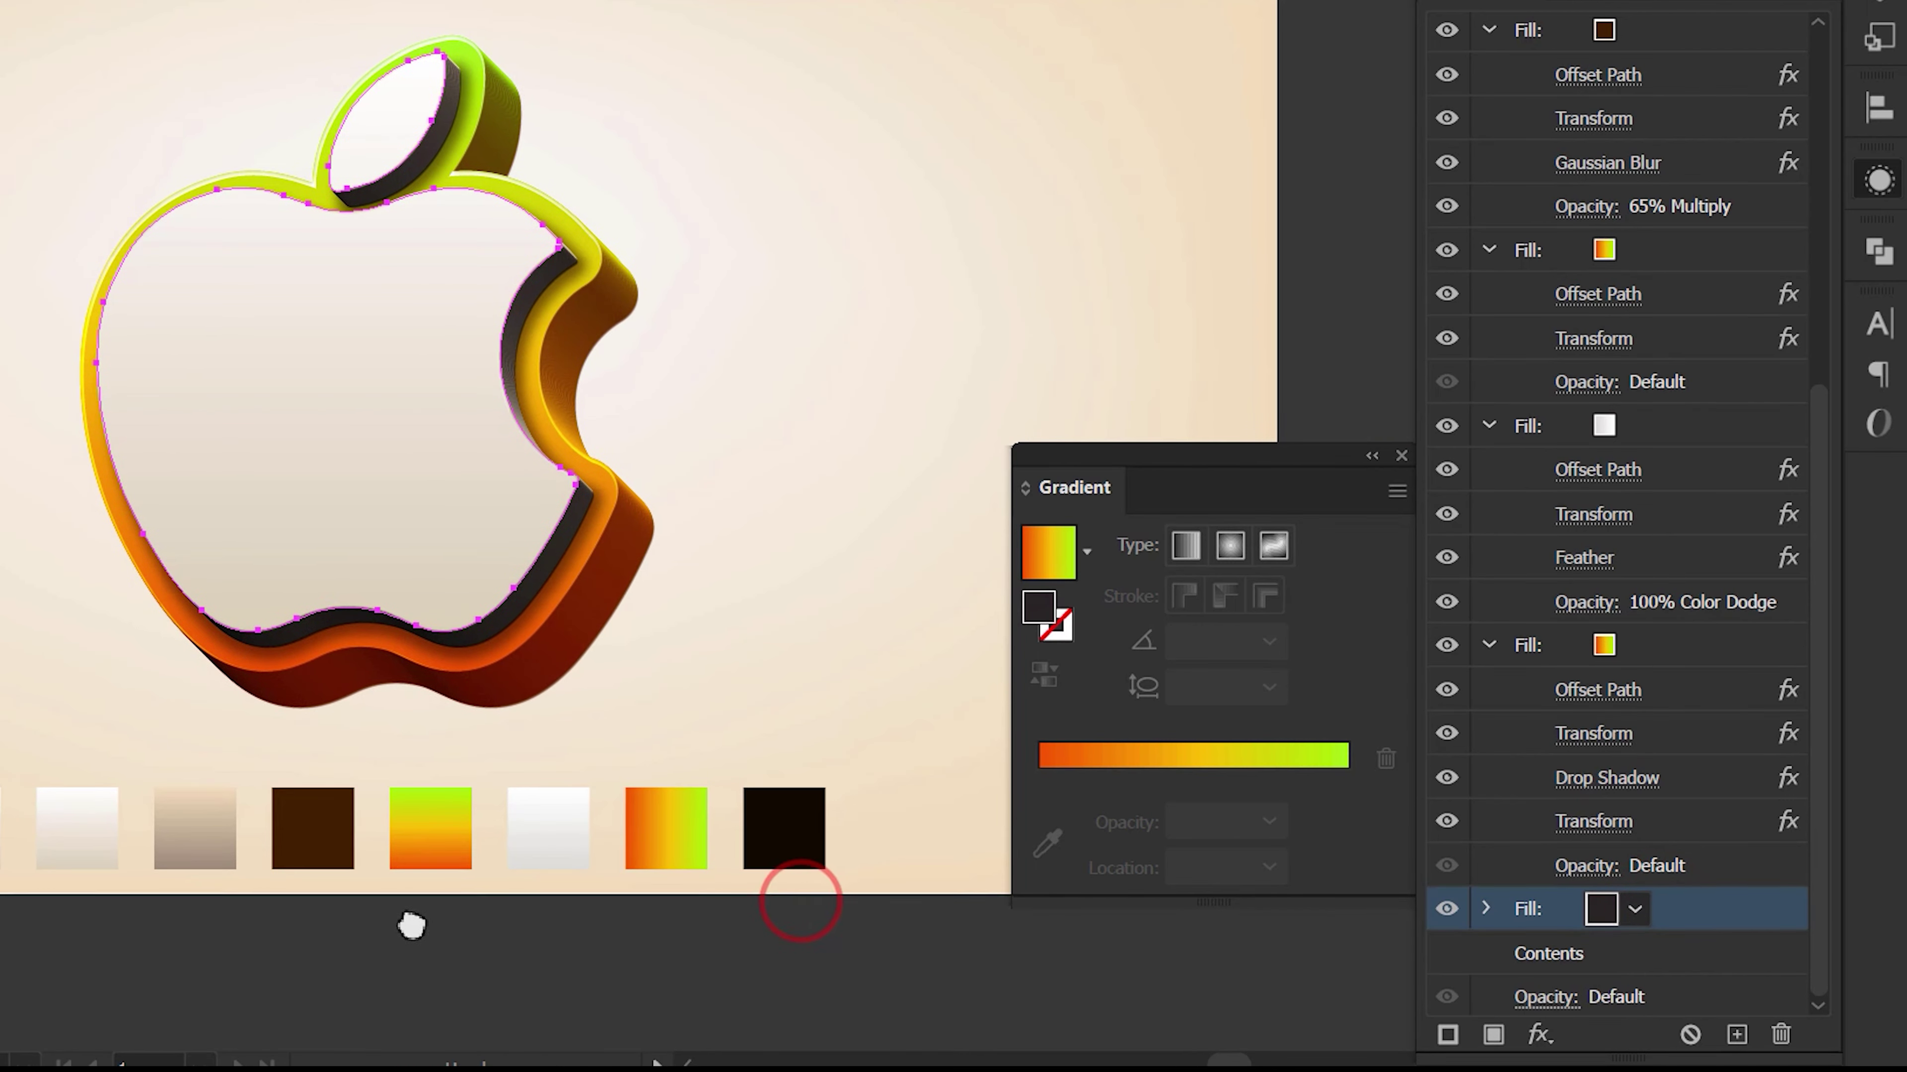
pyautogui.click(764, 852)
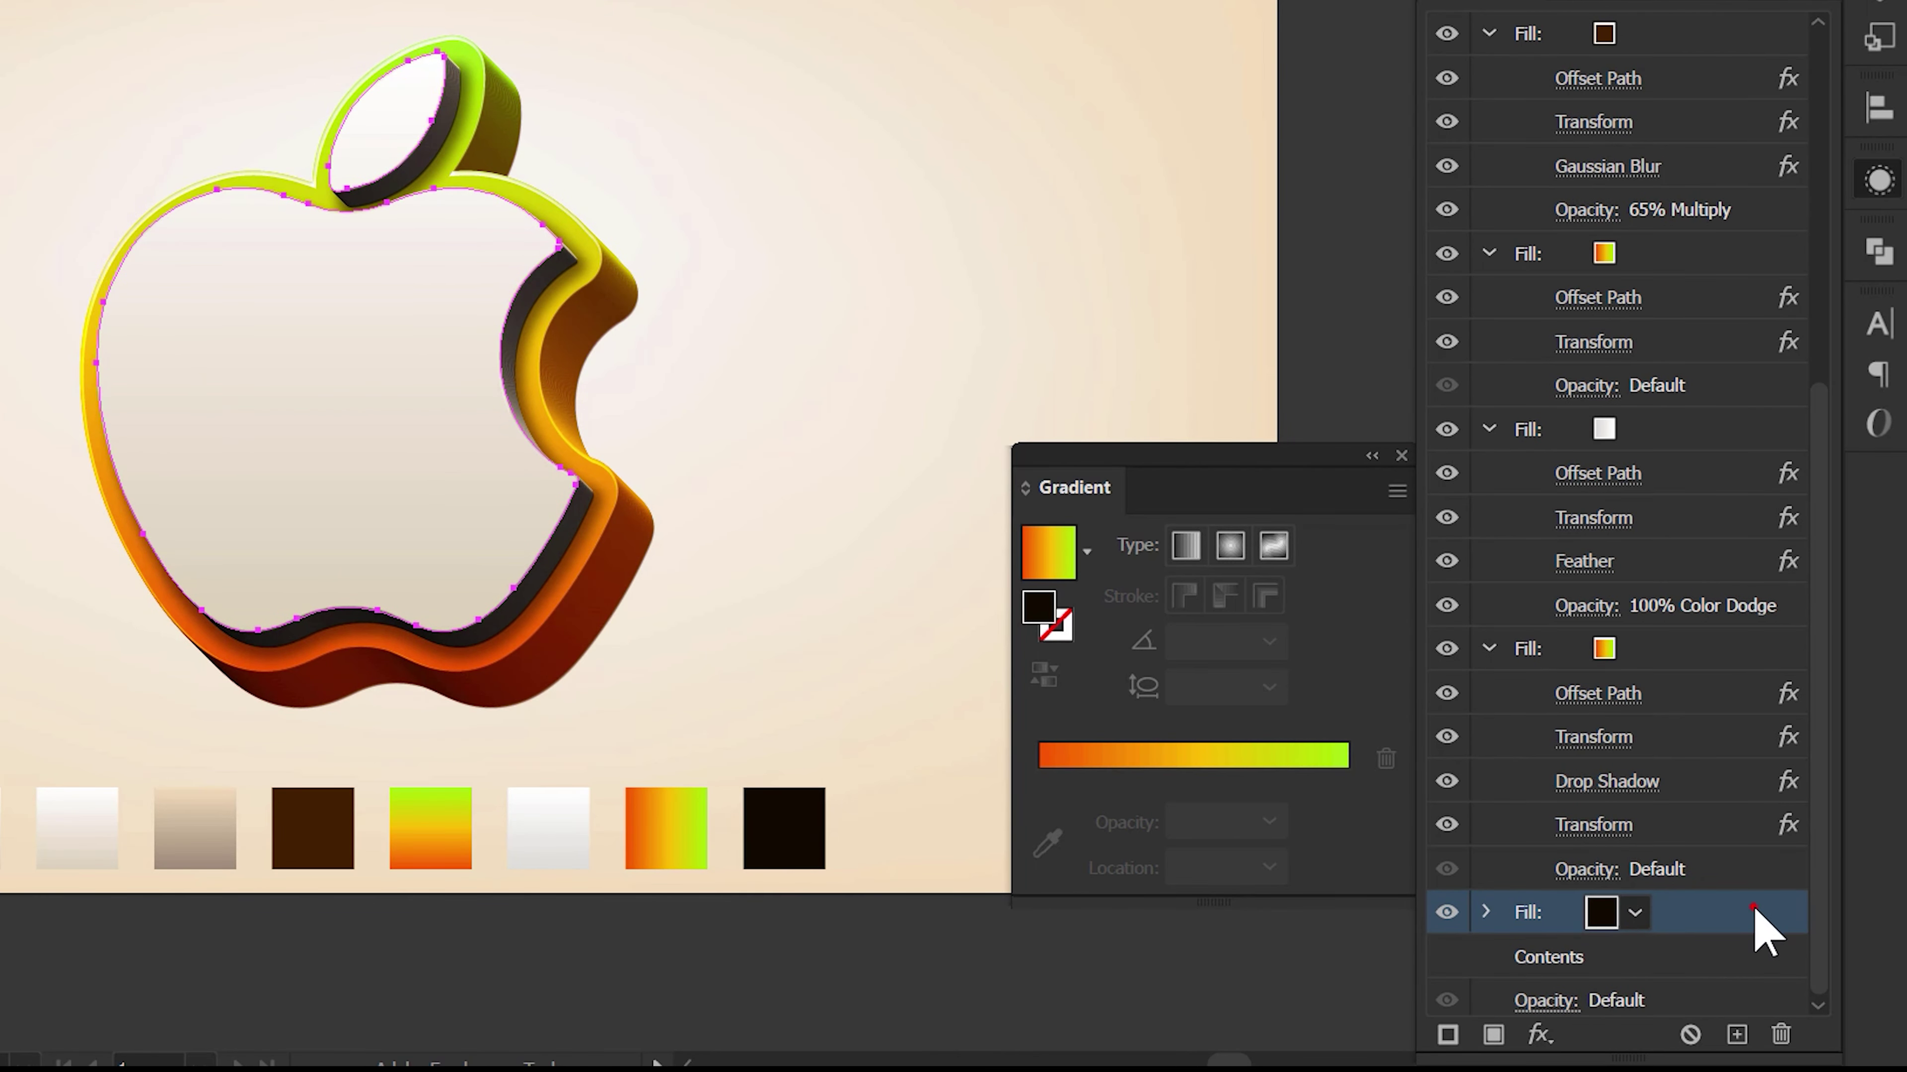
# - Add a 24 px Offset Path with round joins to the black fill
pyautogui.click(1539, 1035)
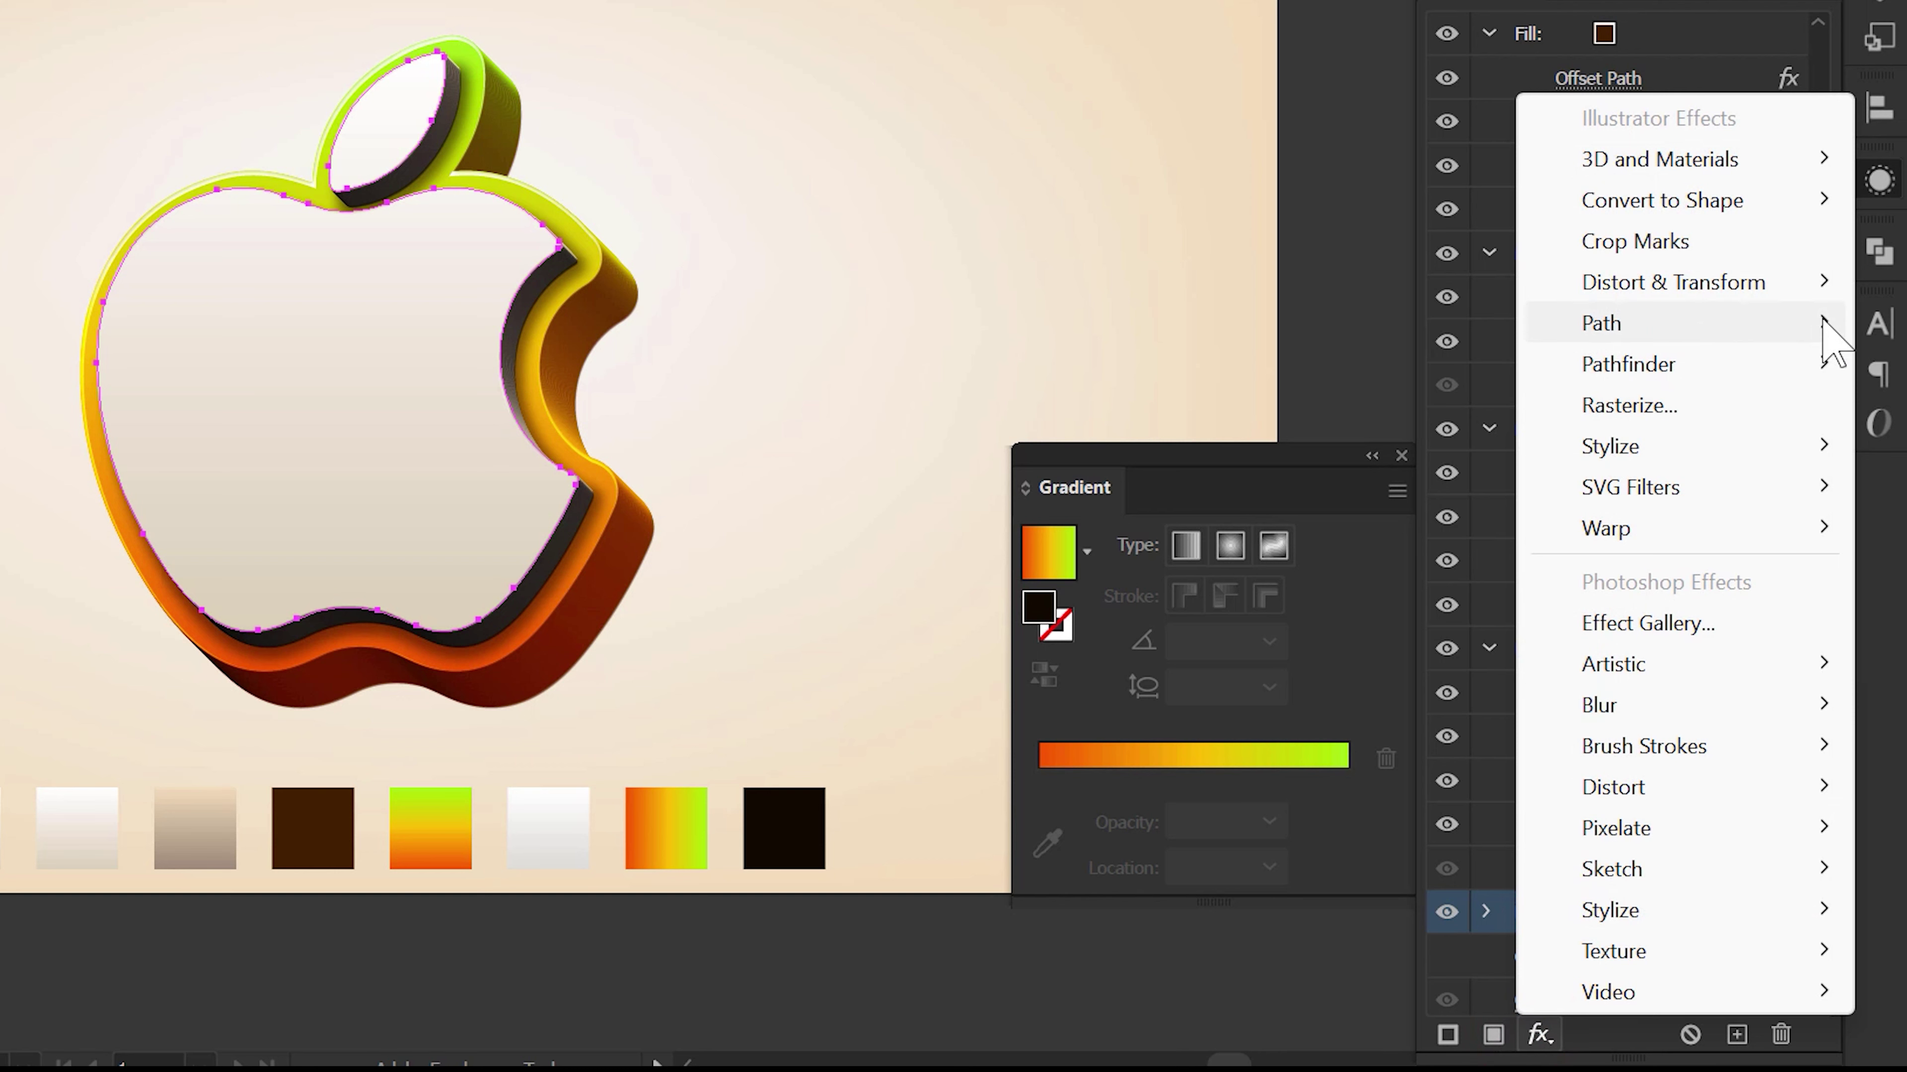
pyautogui.click(1824, 283)
pyautogui.moveTo(1681, 323)
pyautogui.click(1411, 322)
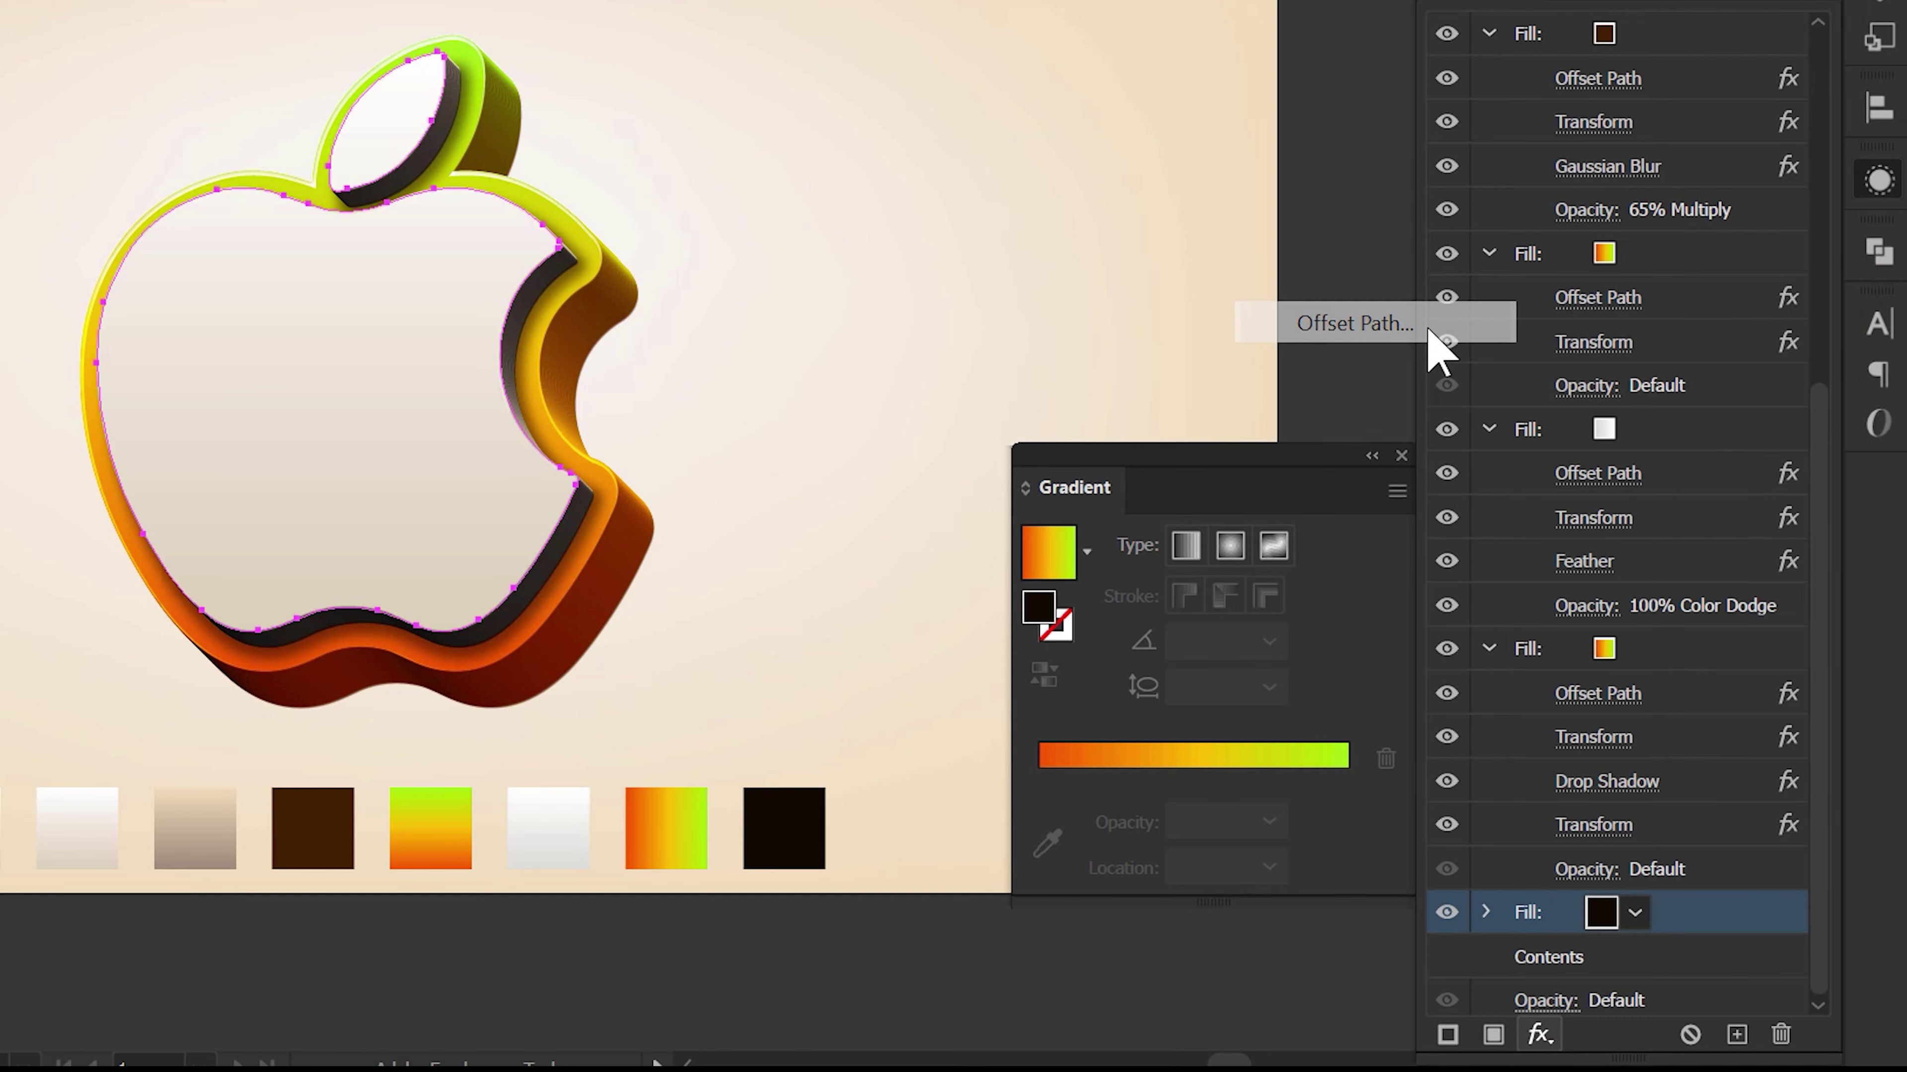
pyautogui.write('24')
pyautogui.click(720, 404)
pyautogui.click(717, 465)
pyautogui.click(740, 539)
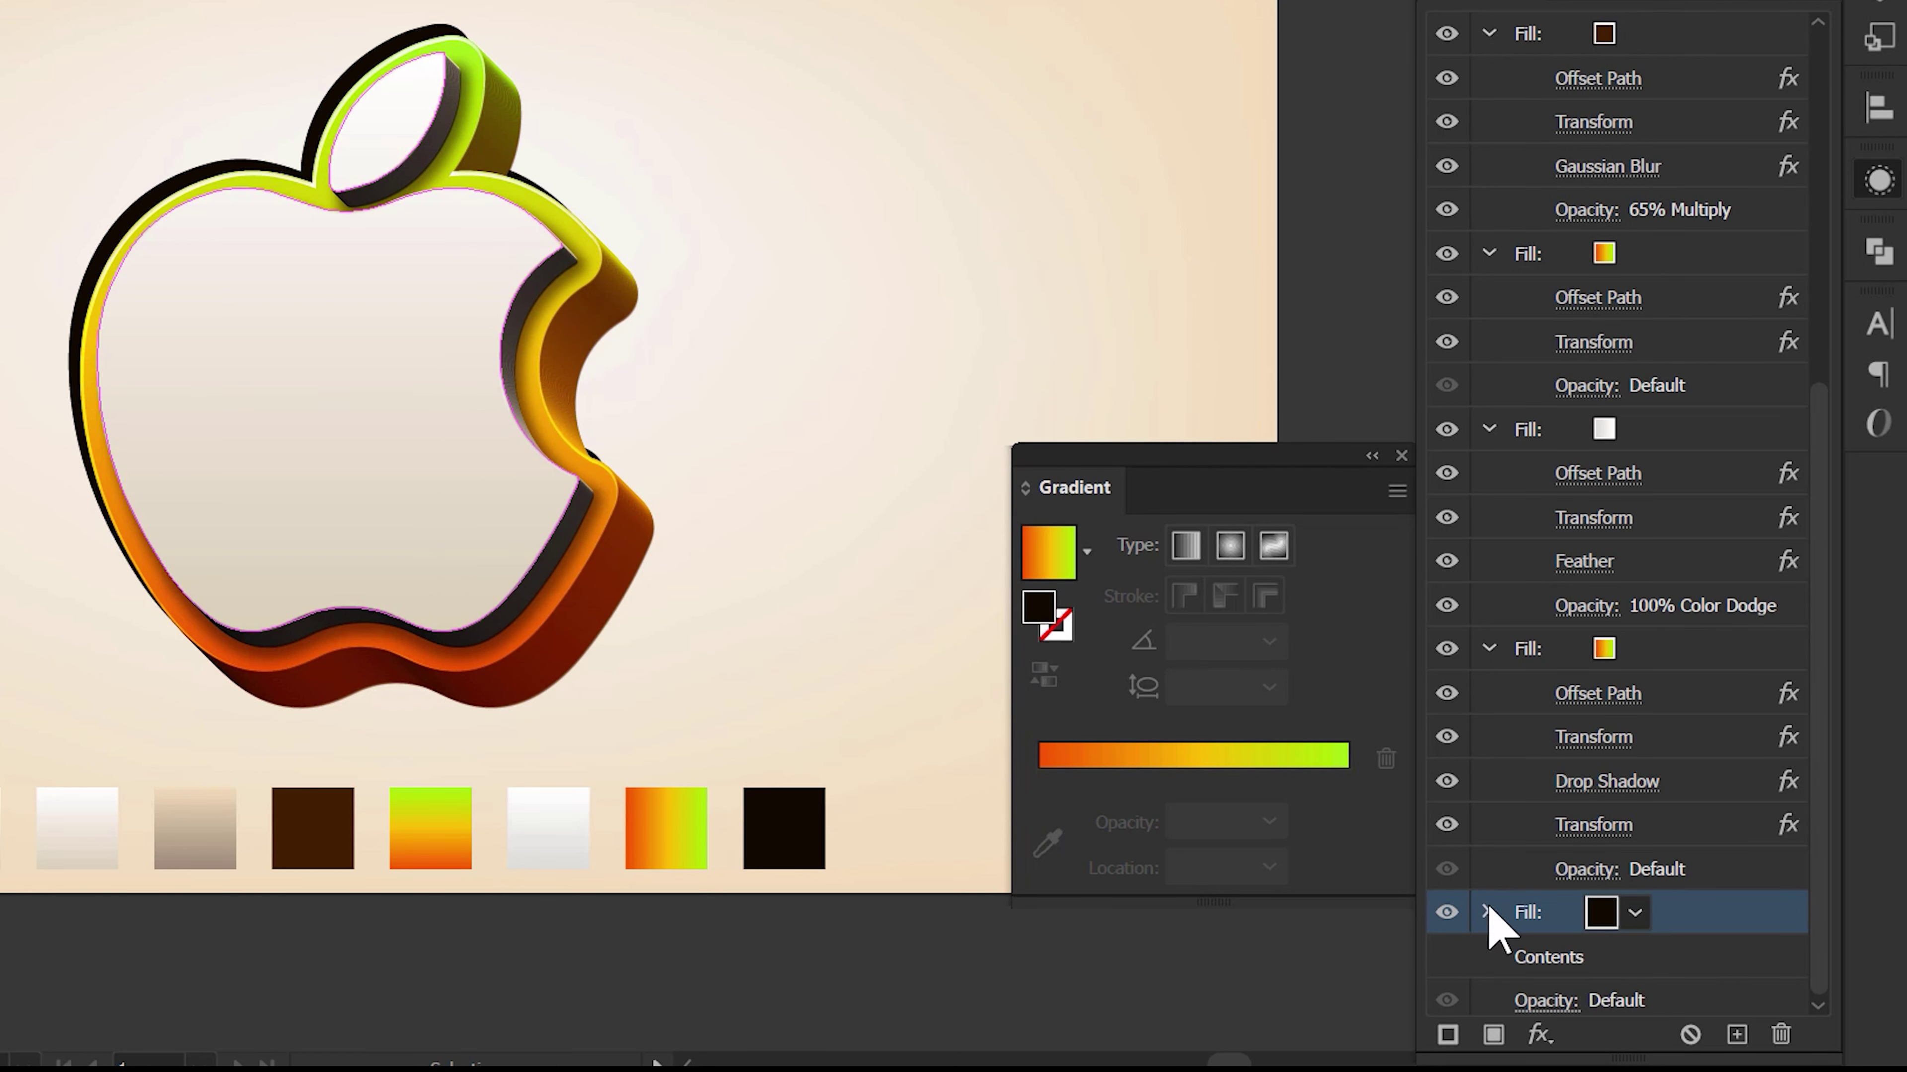
pyautogui.click(1487, 911)
pyautogui.click(1538, 1036)
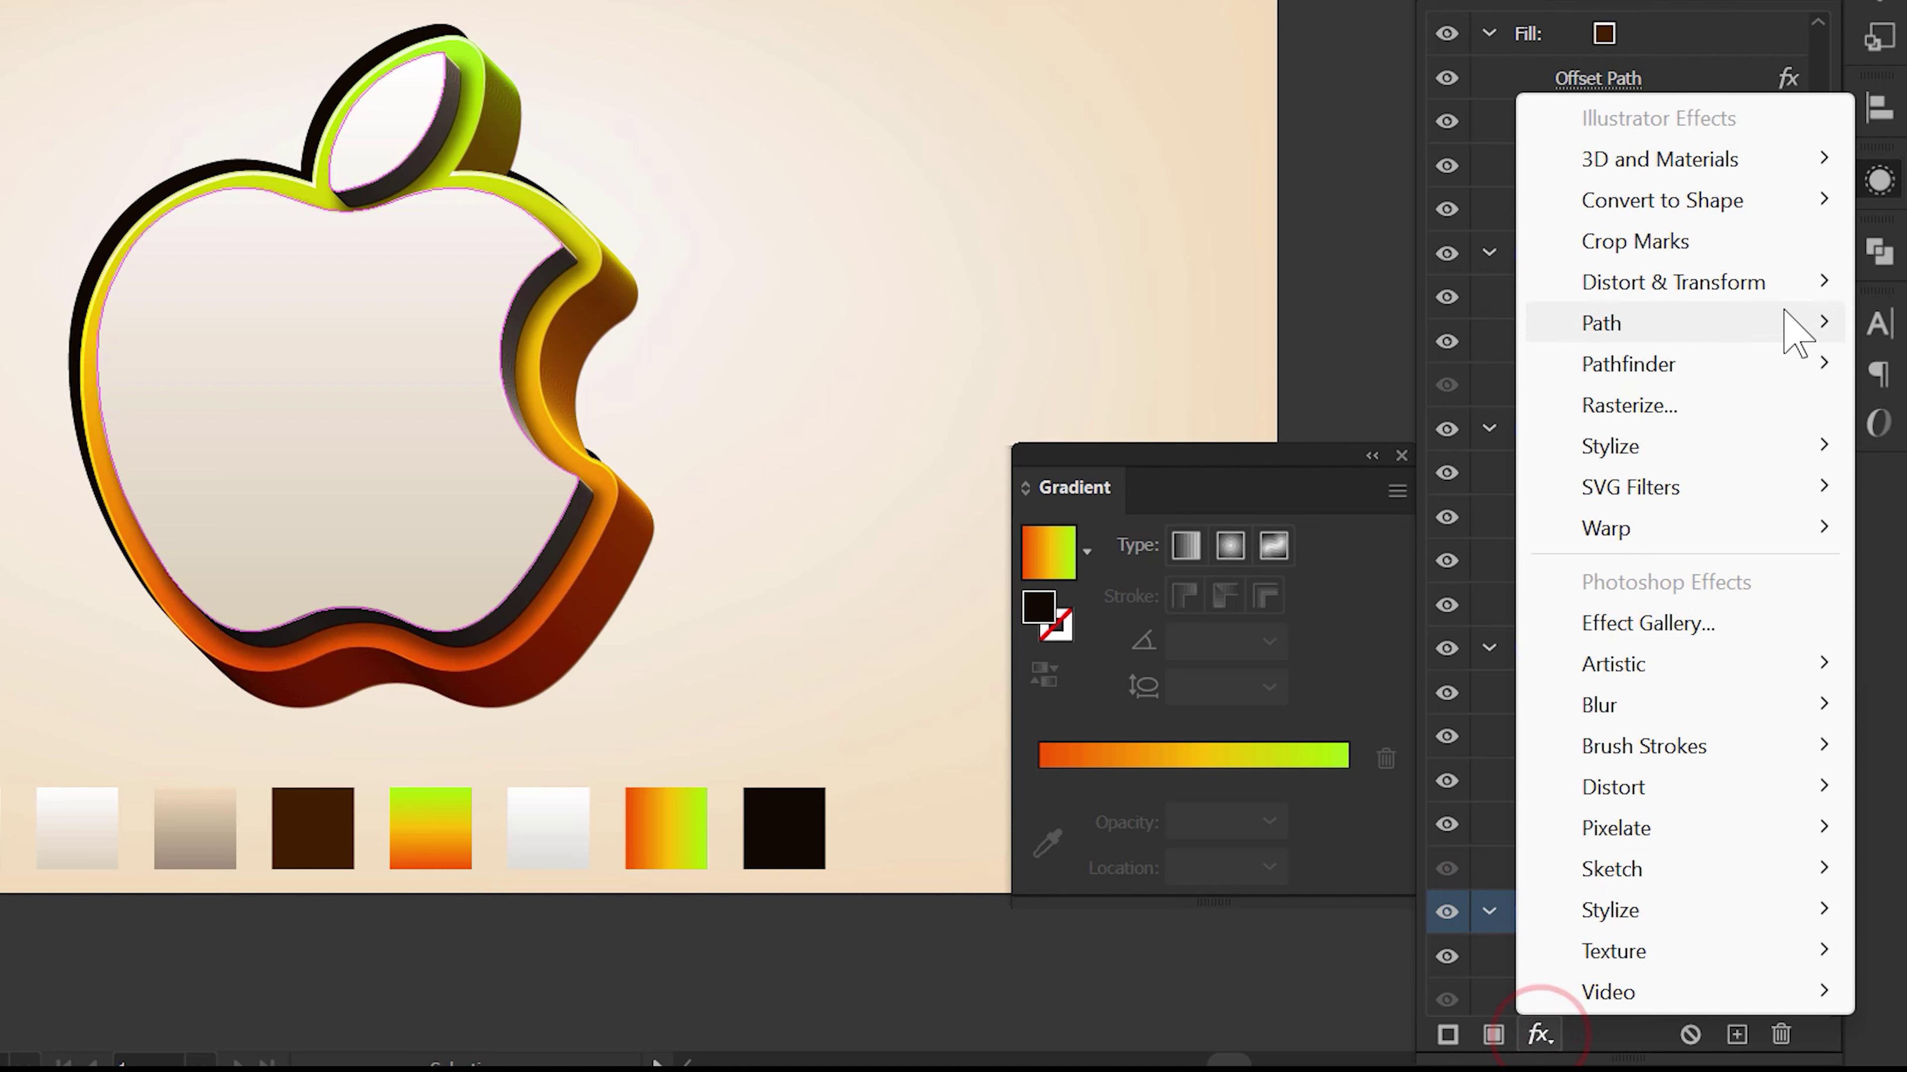
# - Add a Transform moving the black fill 50 px right and 50 px down
pyautogui.click(1792, 290)
pyautogui.click(1306, 405)
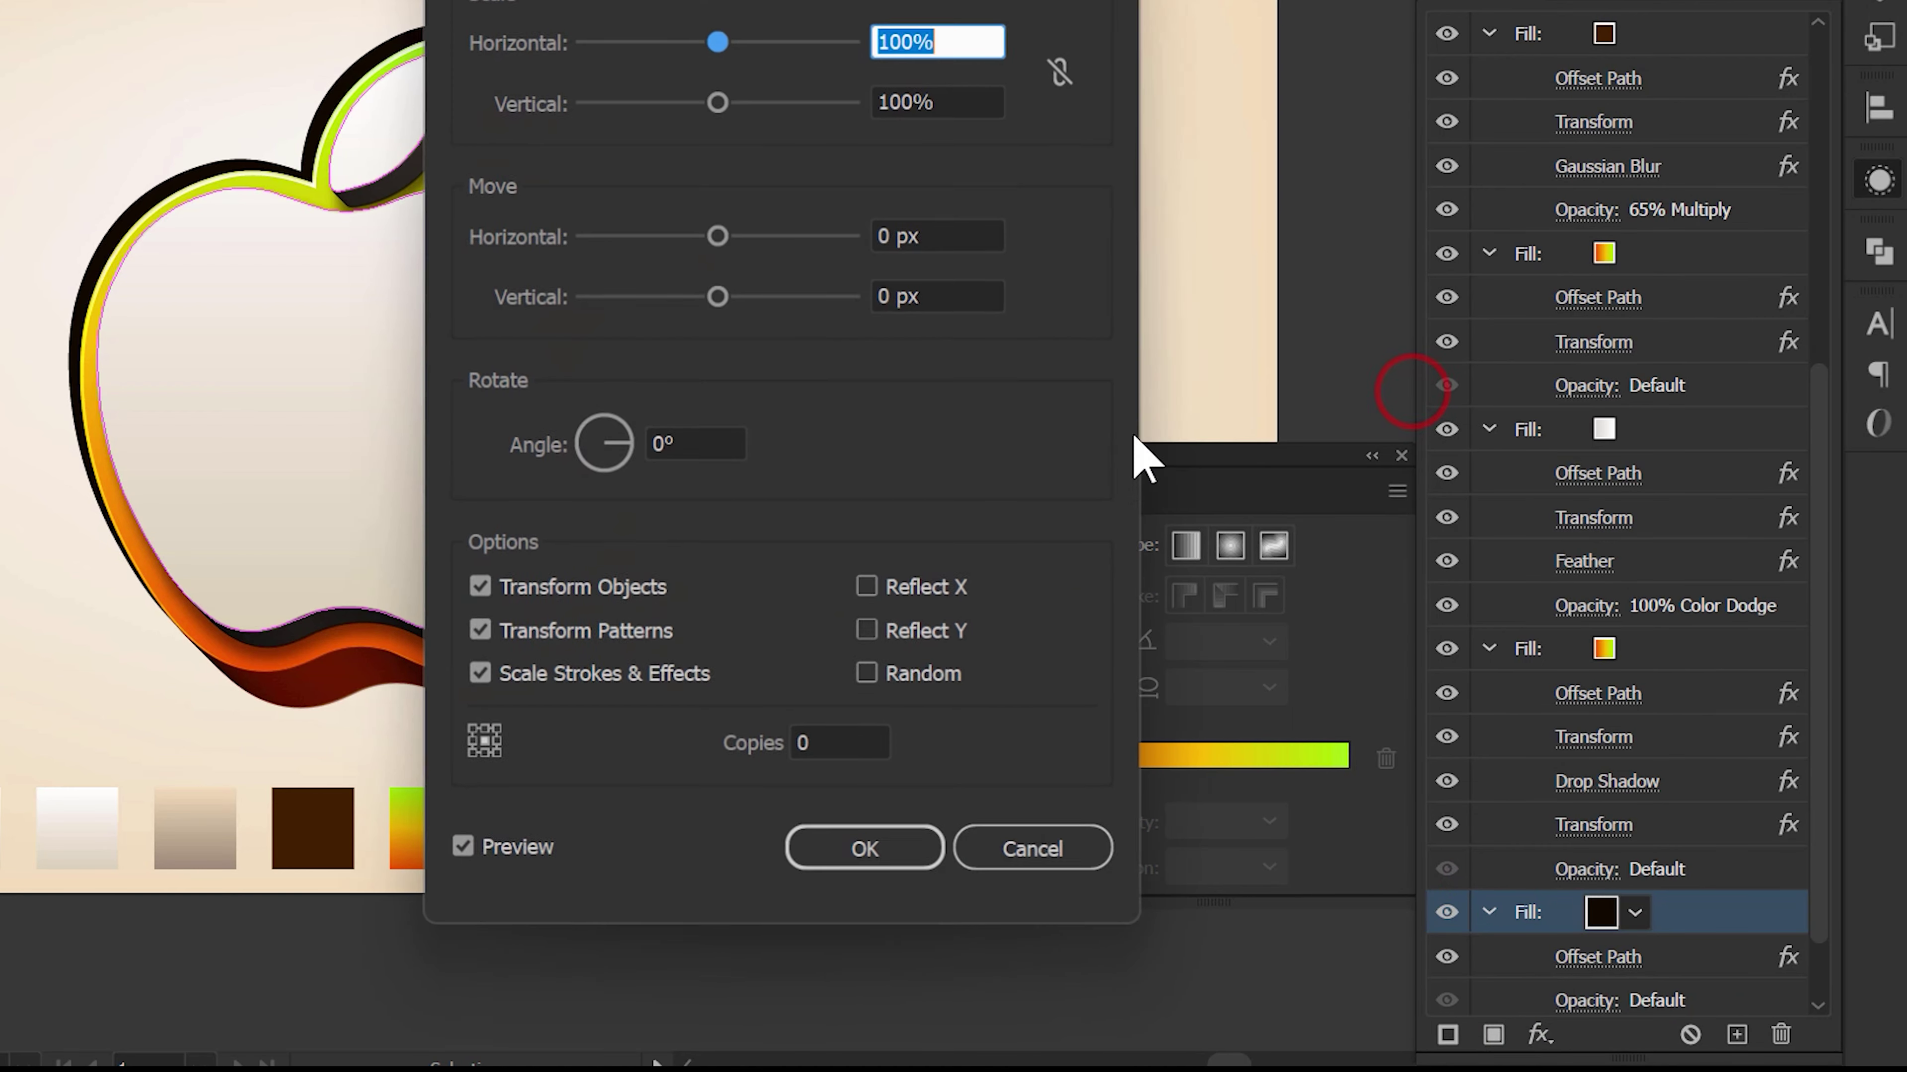
pyautogui.click(921, 356)
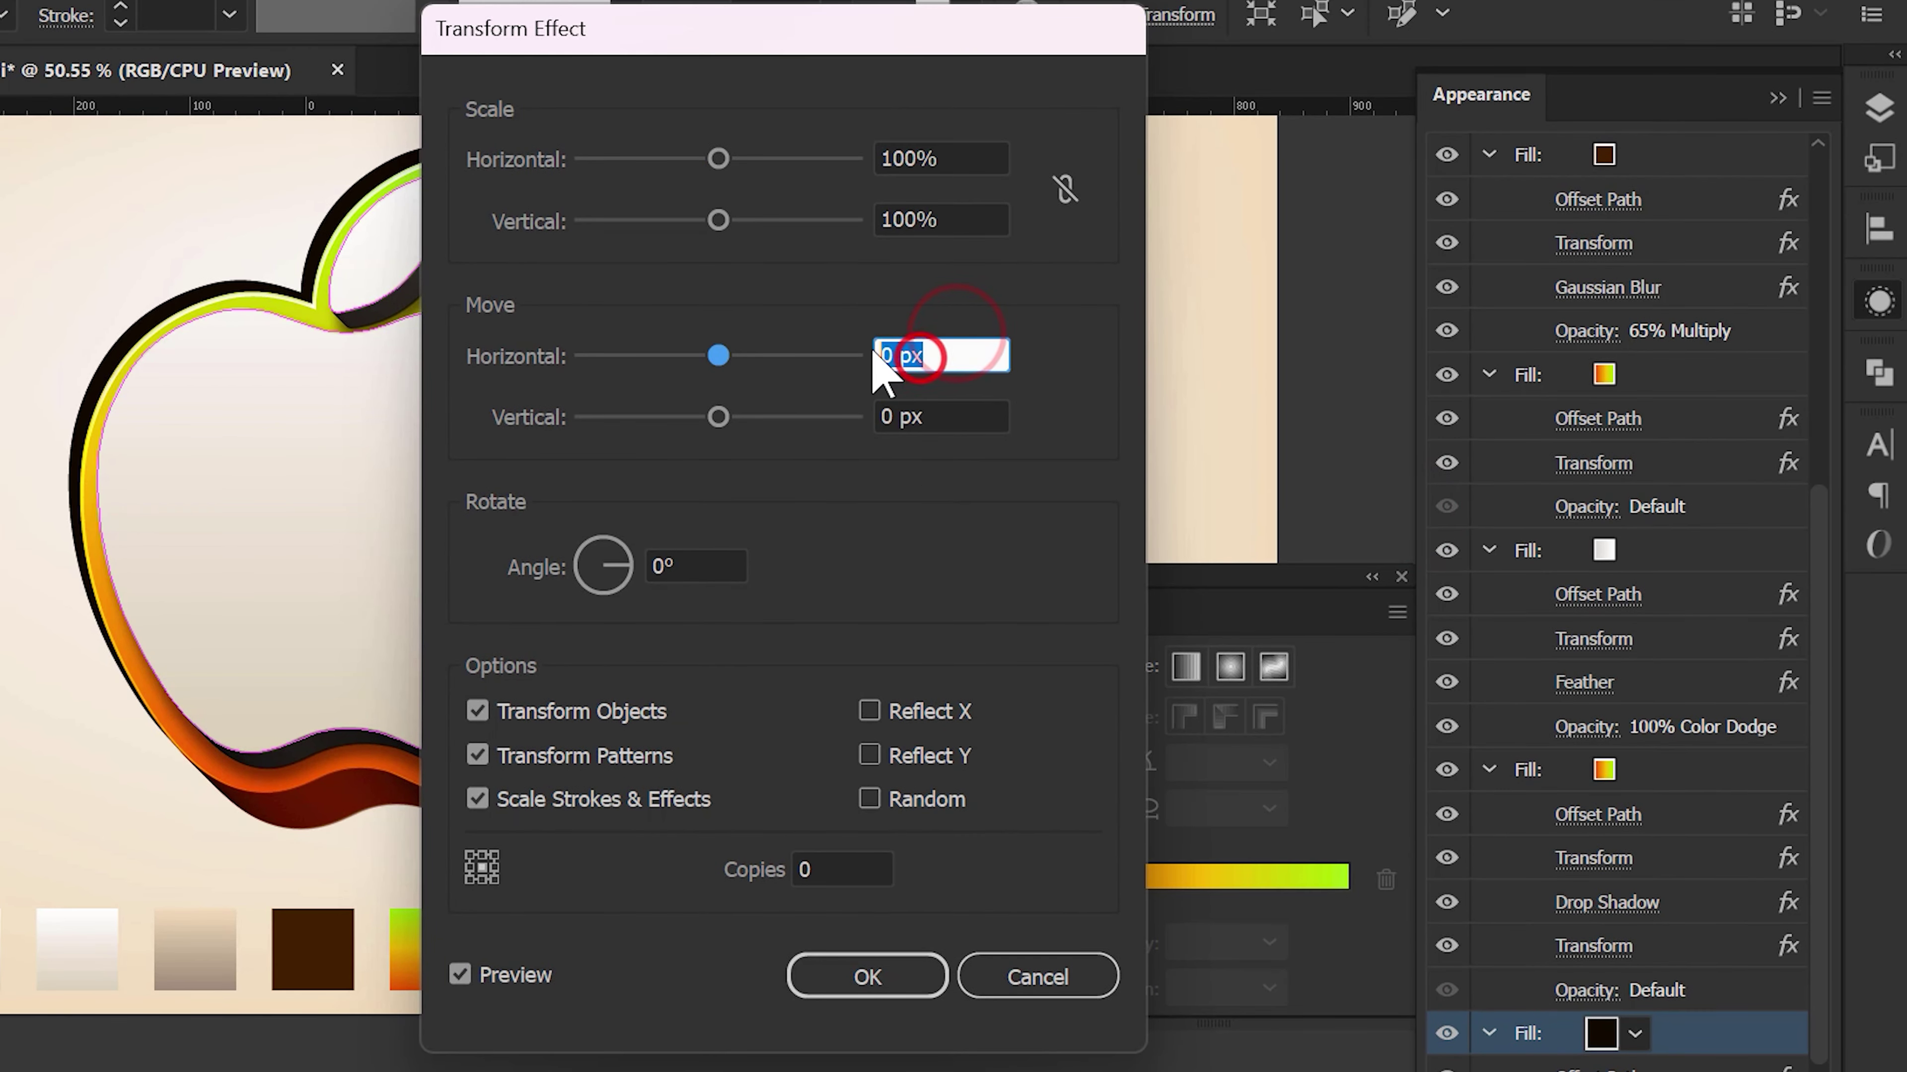
pyautogui.write('50')
pyautogui.press('Tab')
pyautogui.write('5')
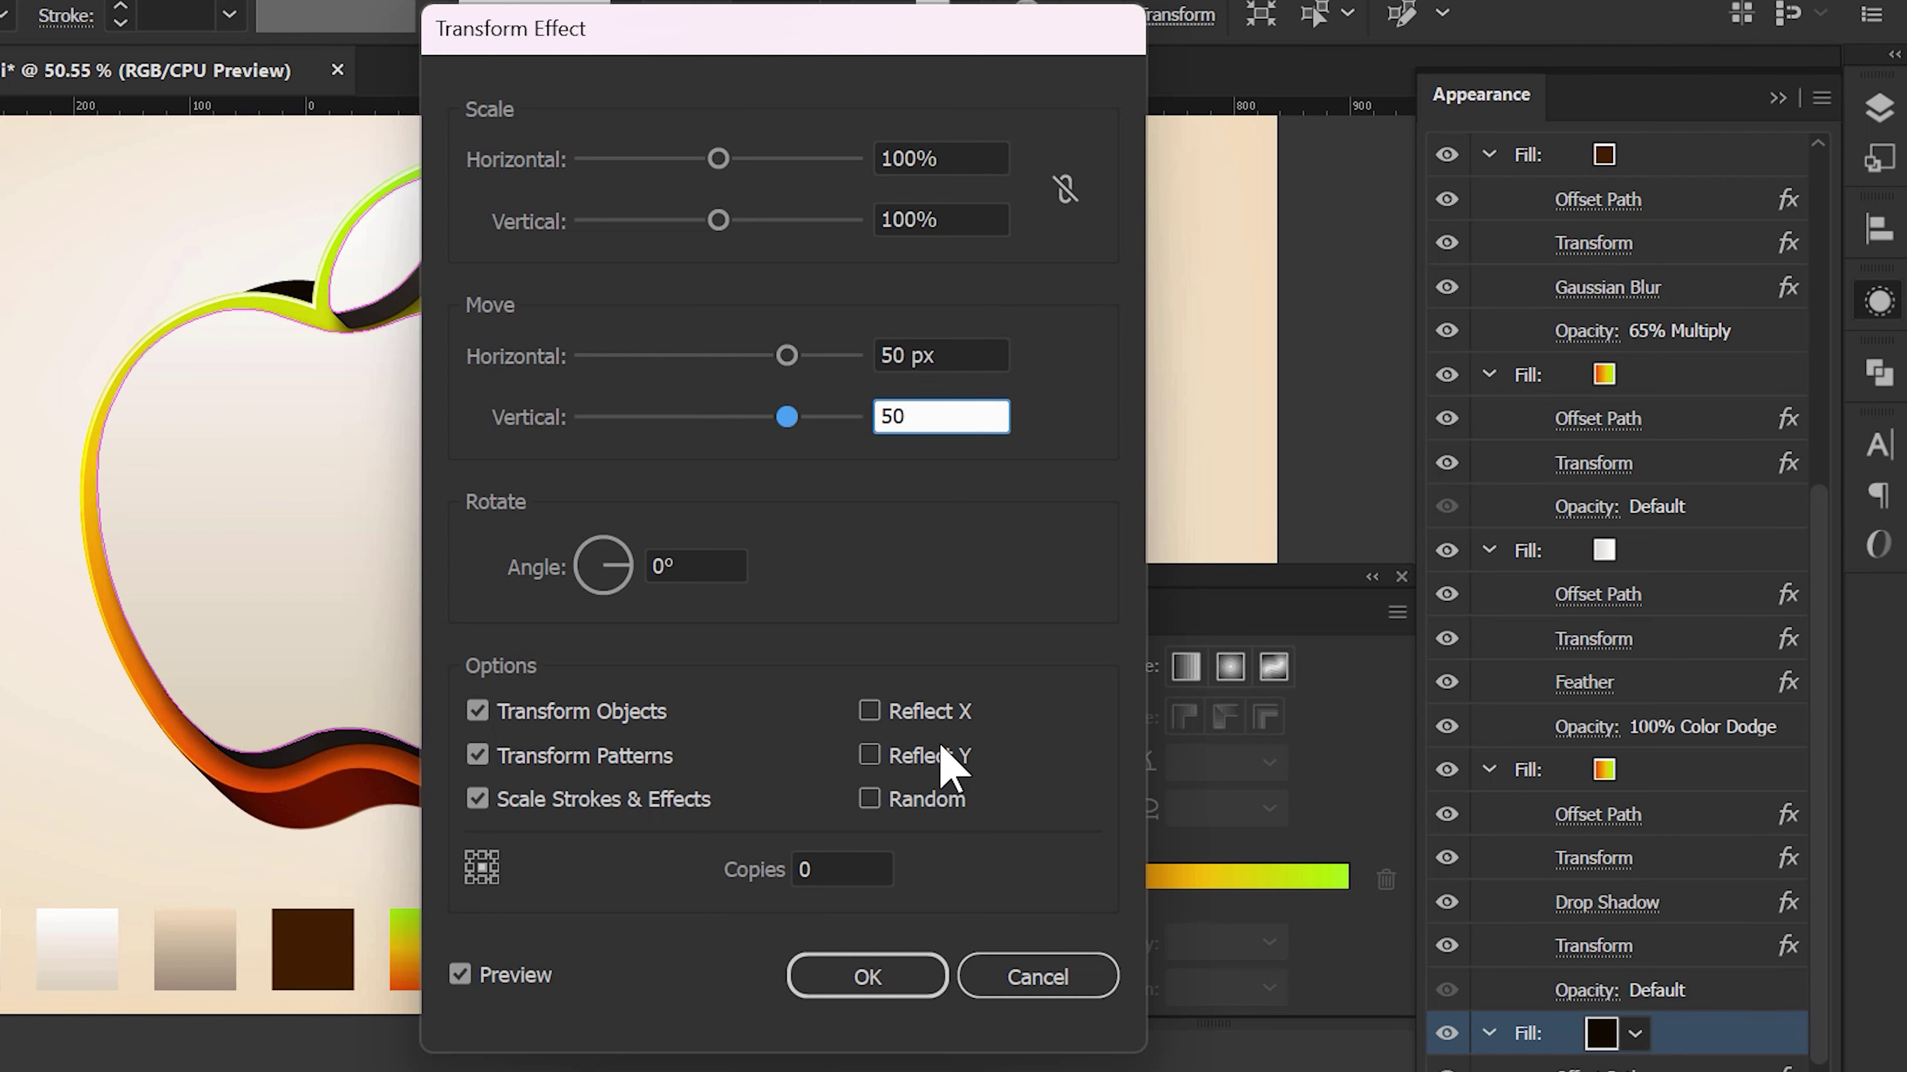
pyautogui.click(871, 975)
# - Apply a Gaussian Blur with an 8 px radius to the black fill
pyautogui.click(1658, 971)
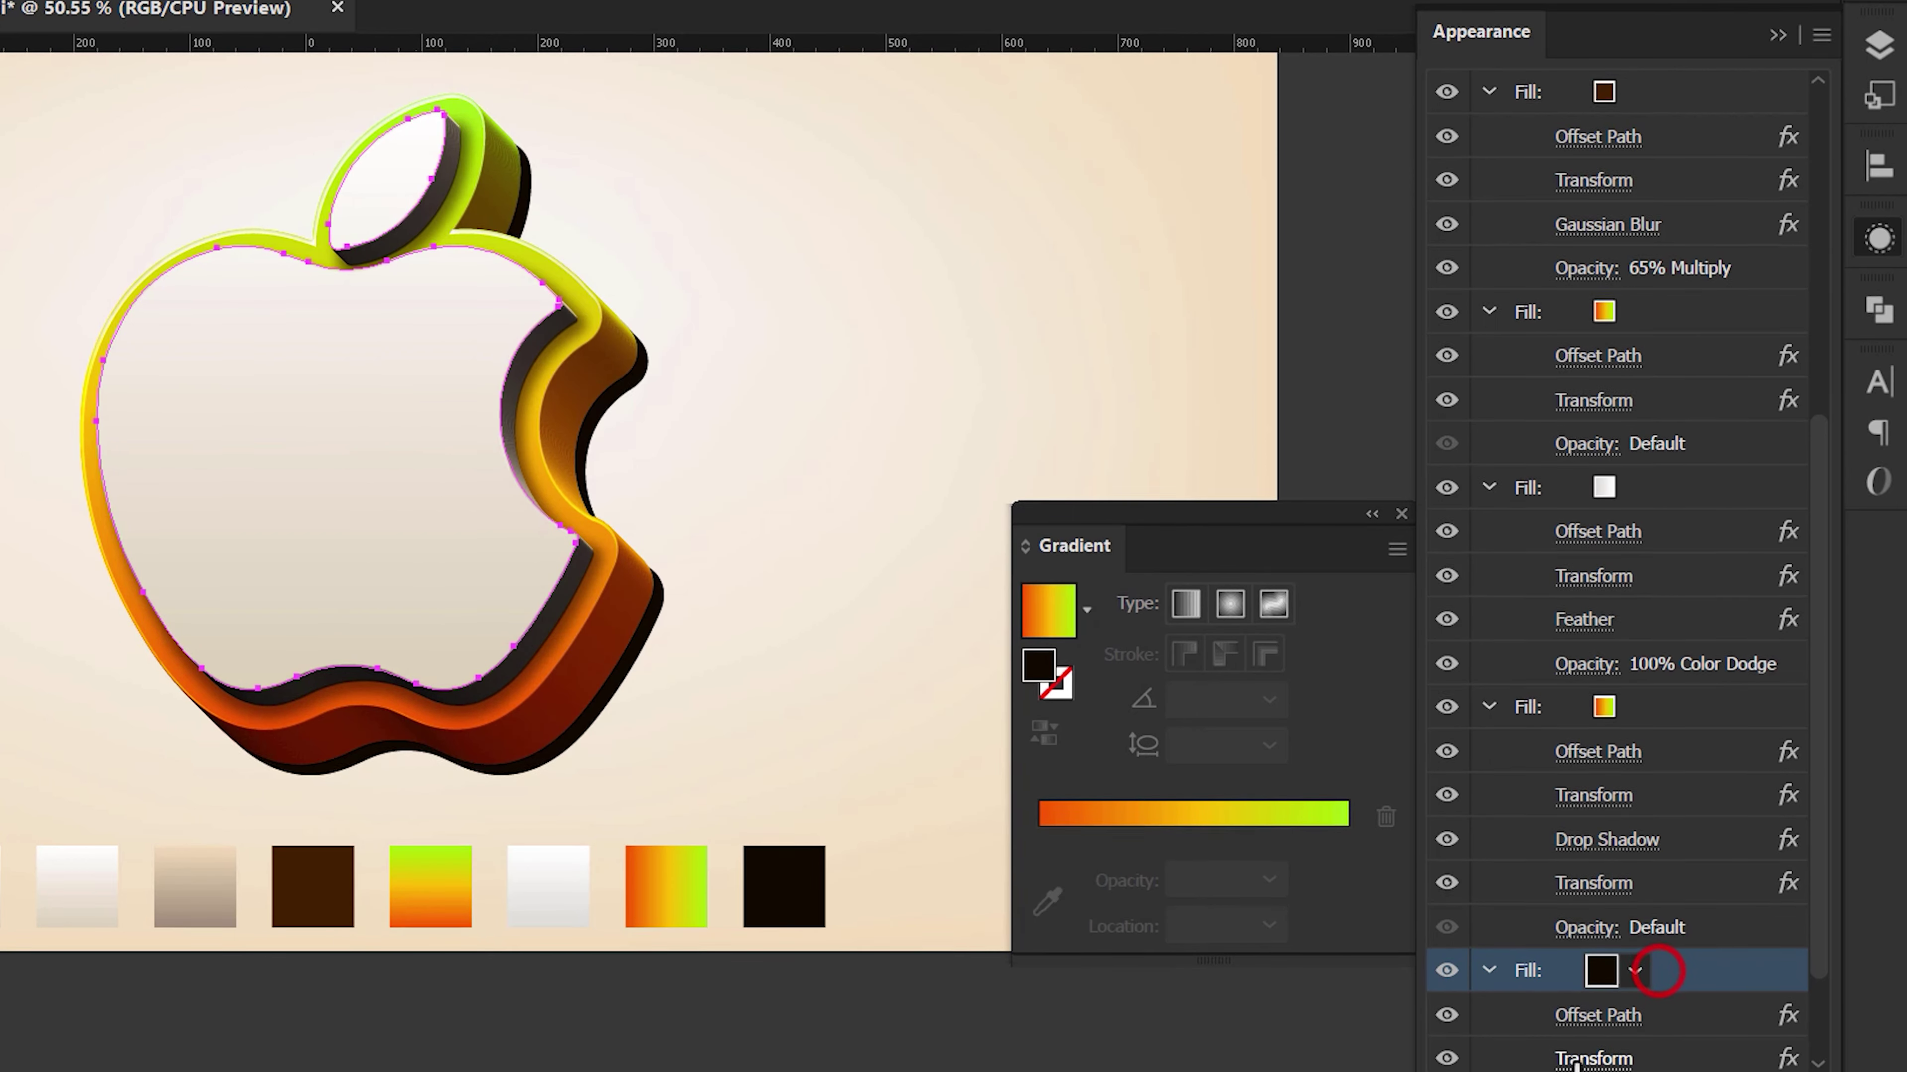
pyautogui.click(1540, 1043)
pyautogui.click(1621, 711)
pyautogui.click(1376, 725)
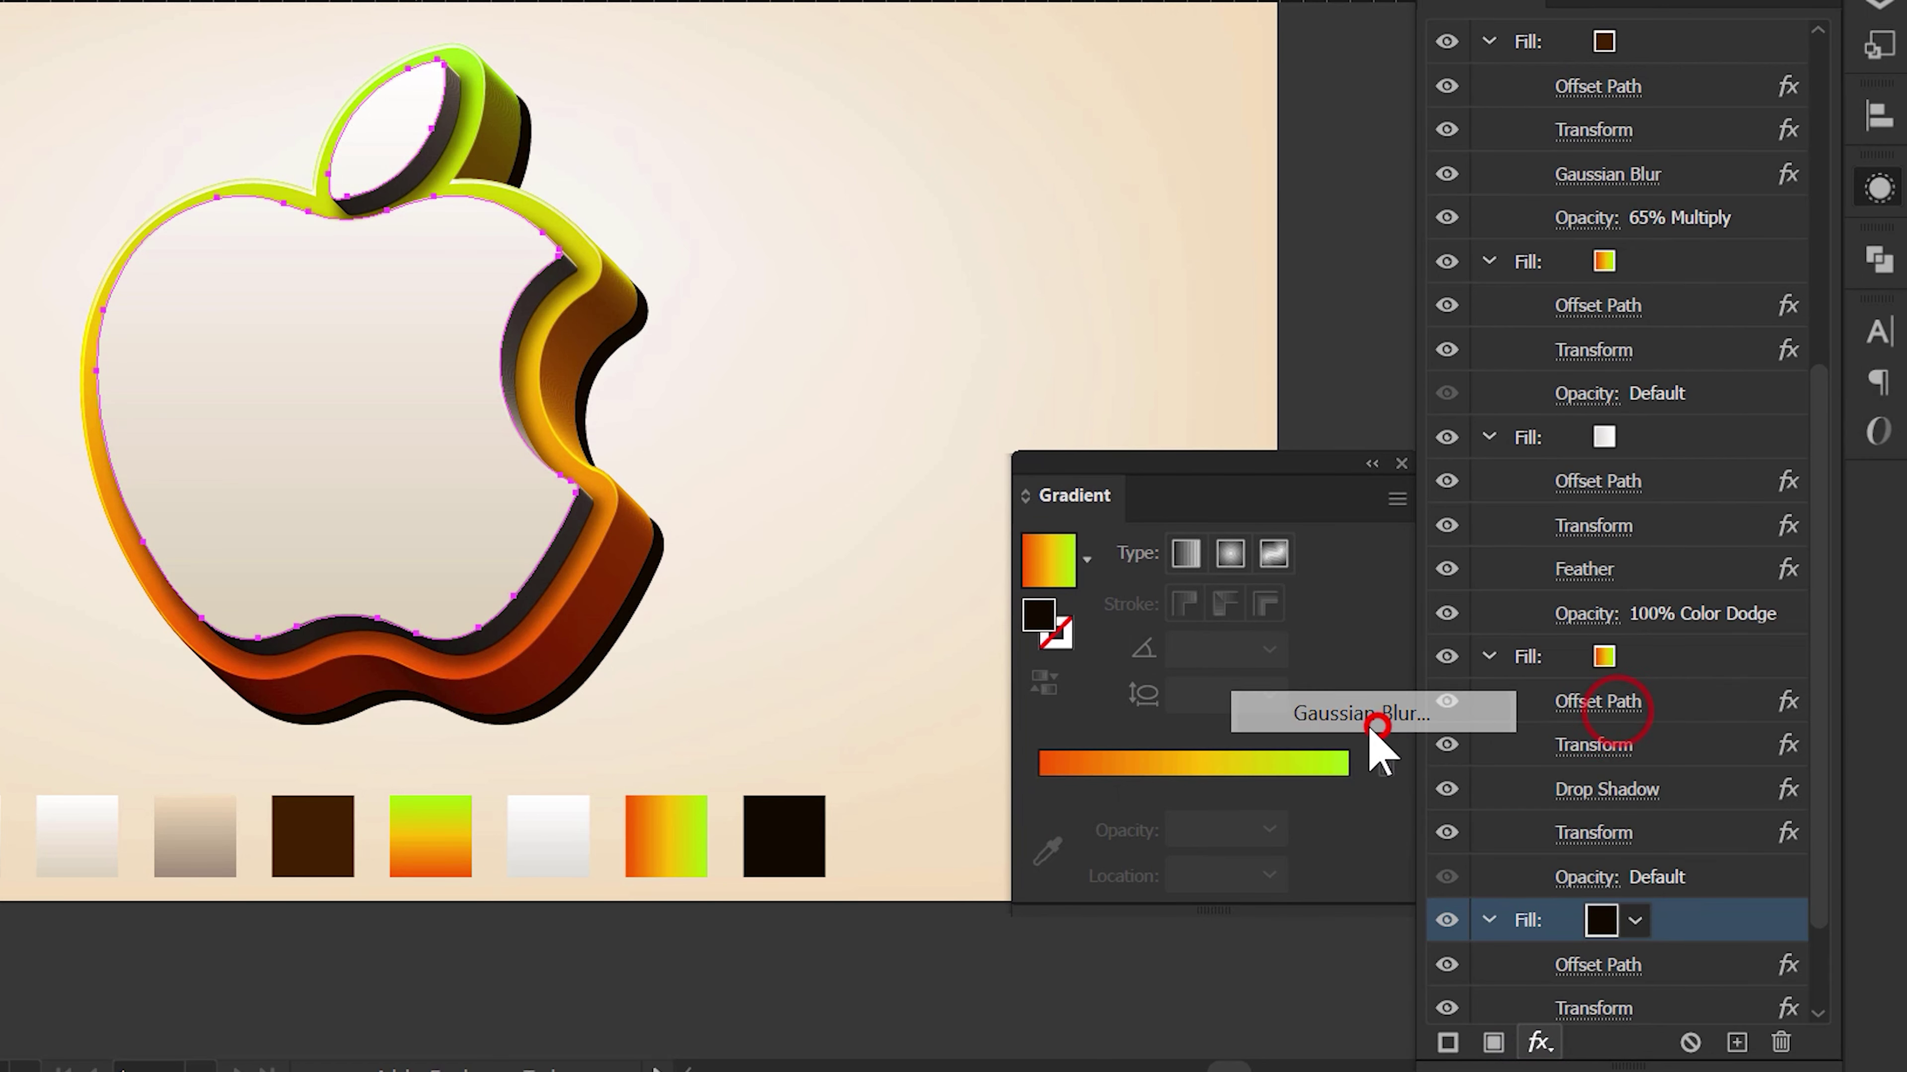
pyautogui.doubleClick(856, 412)
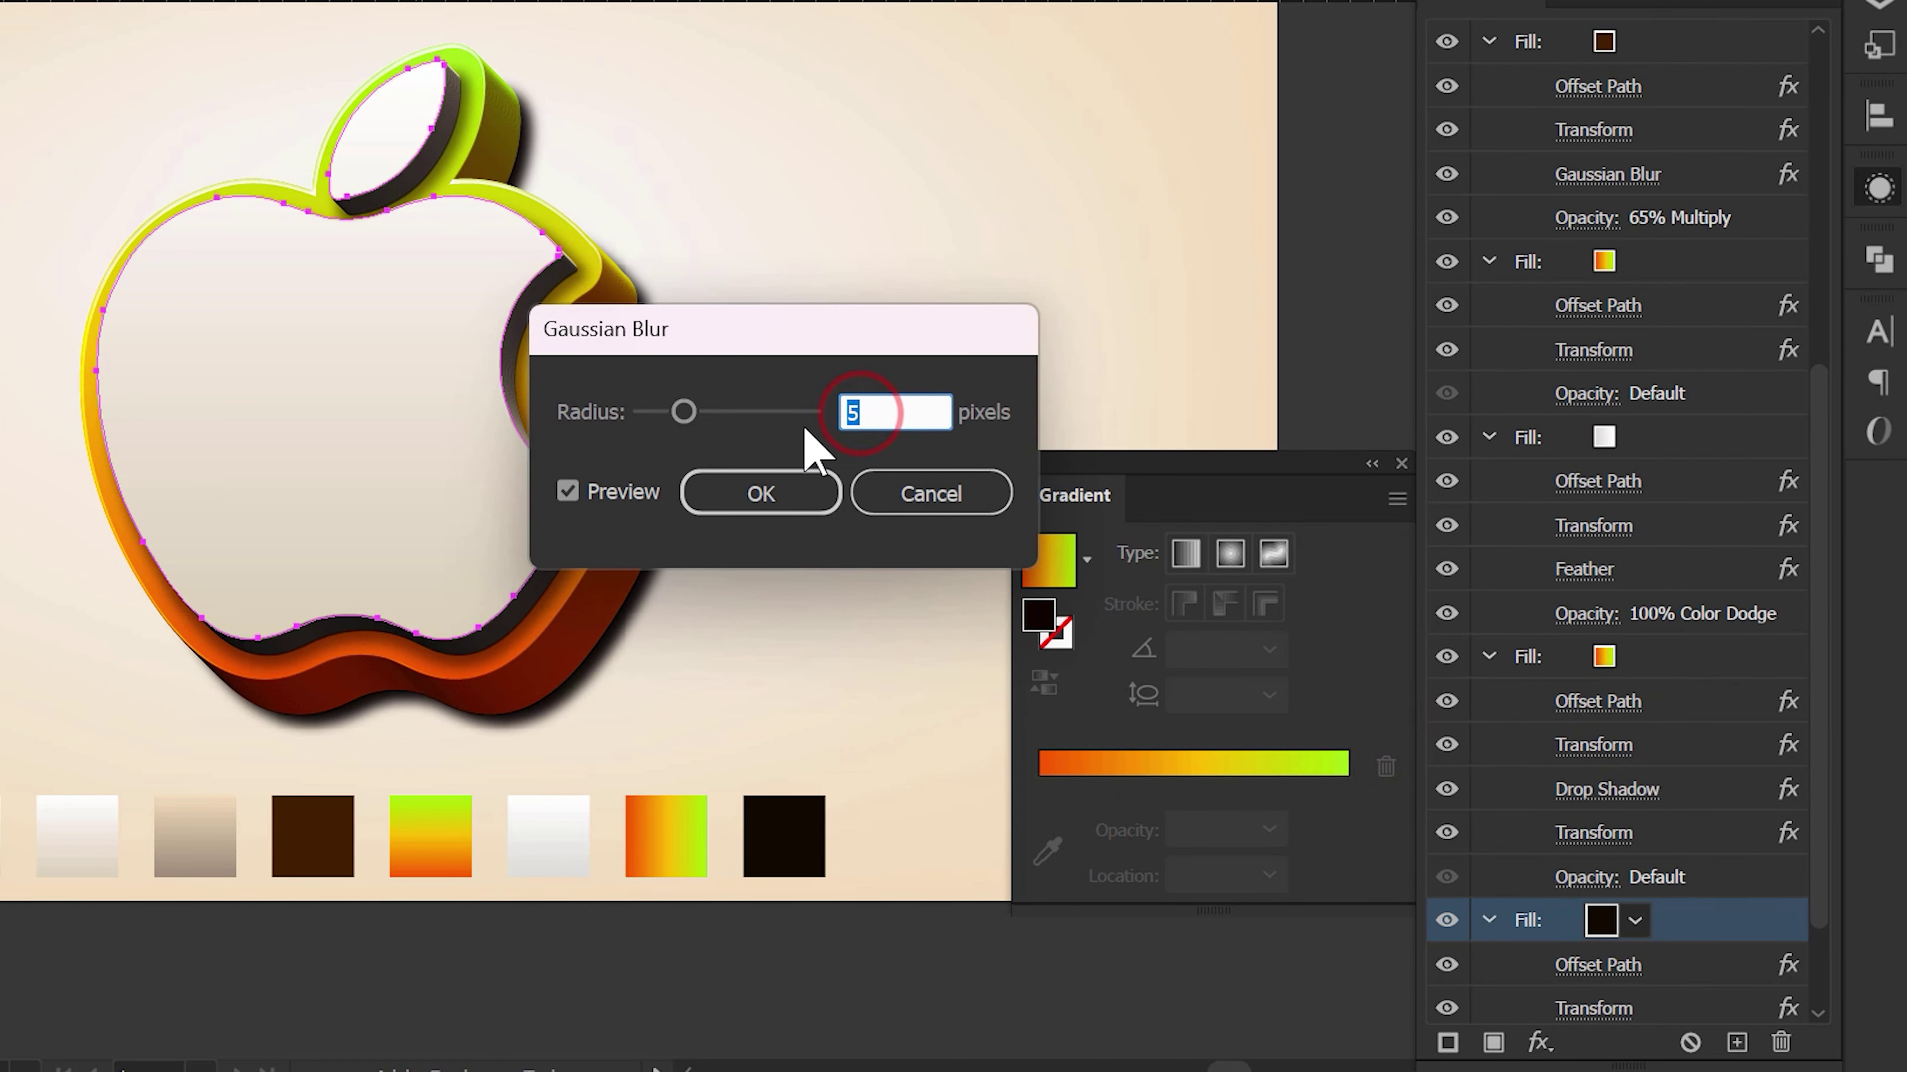
pyautogui.press('Return')
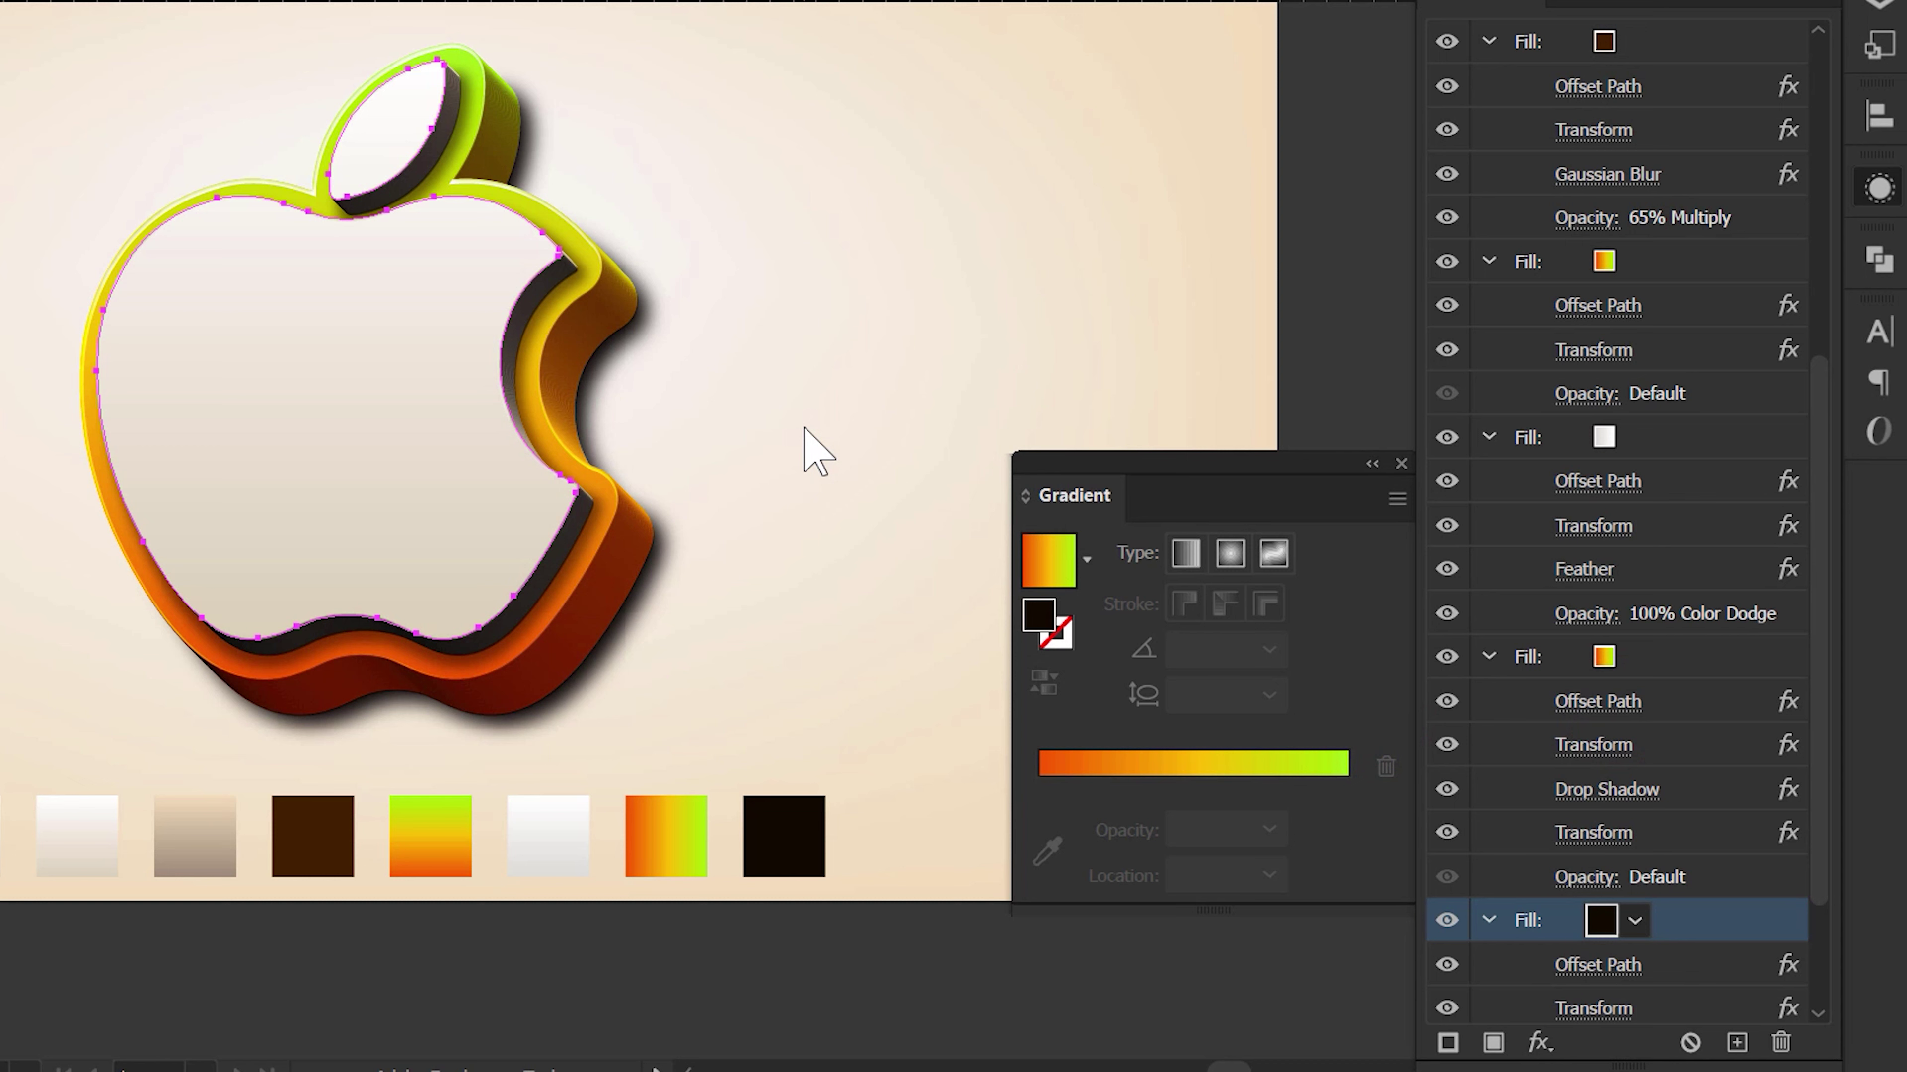
# - Switch the shadow fill's blend mode to Multiply and lower its opacity to 75%
pyautogui.scroll(-3, 1597, 958)
pyautogui.click(1577, 917)
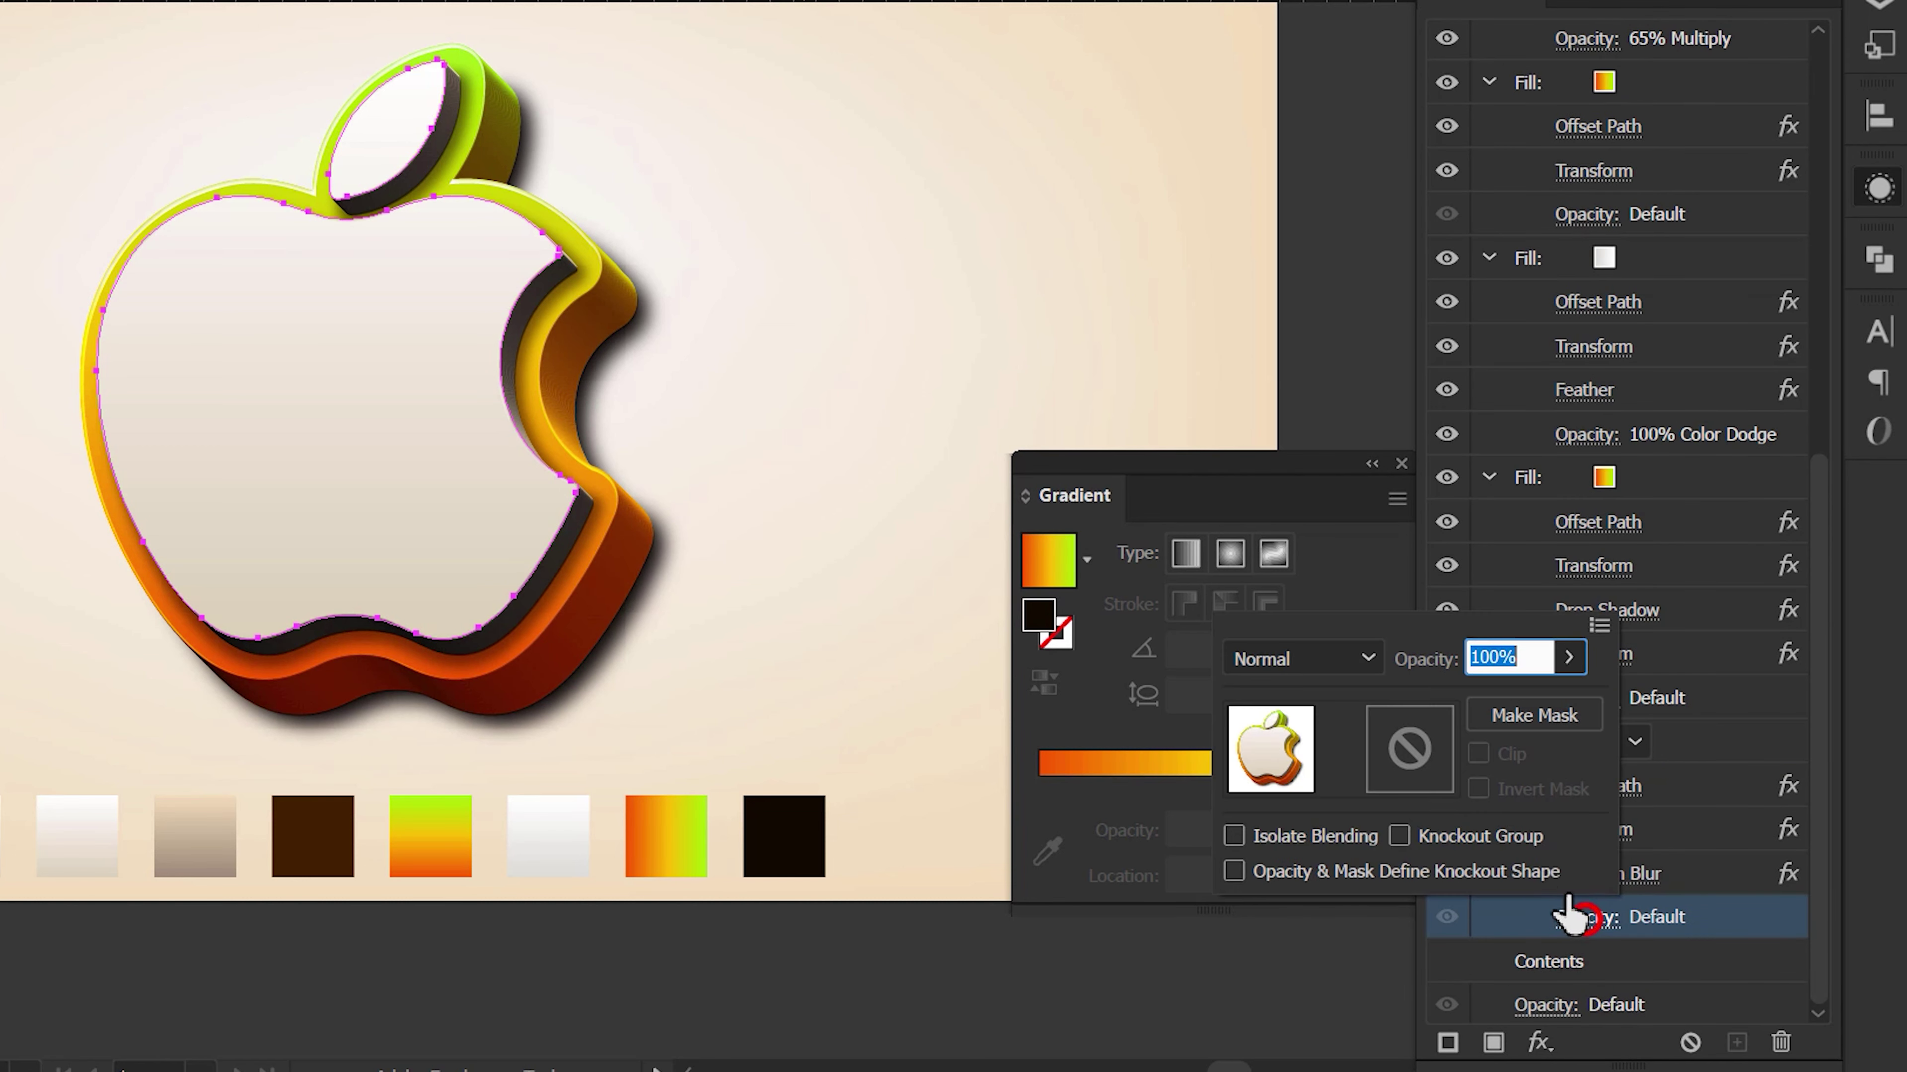
pyautogui.click(1276, 658)
pyautogui.click(1314, 67)
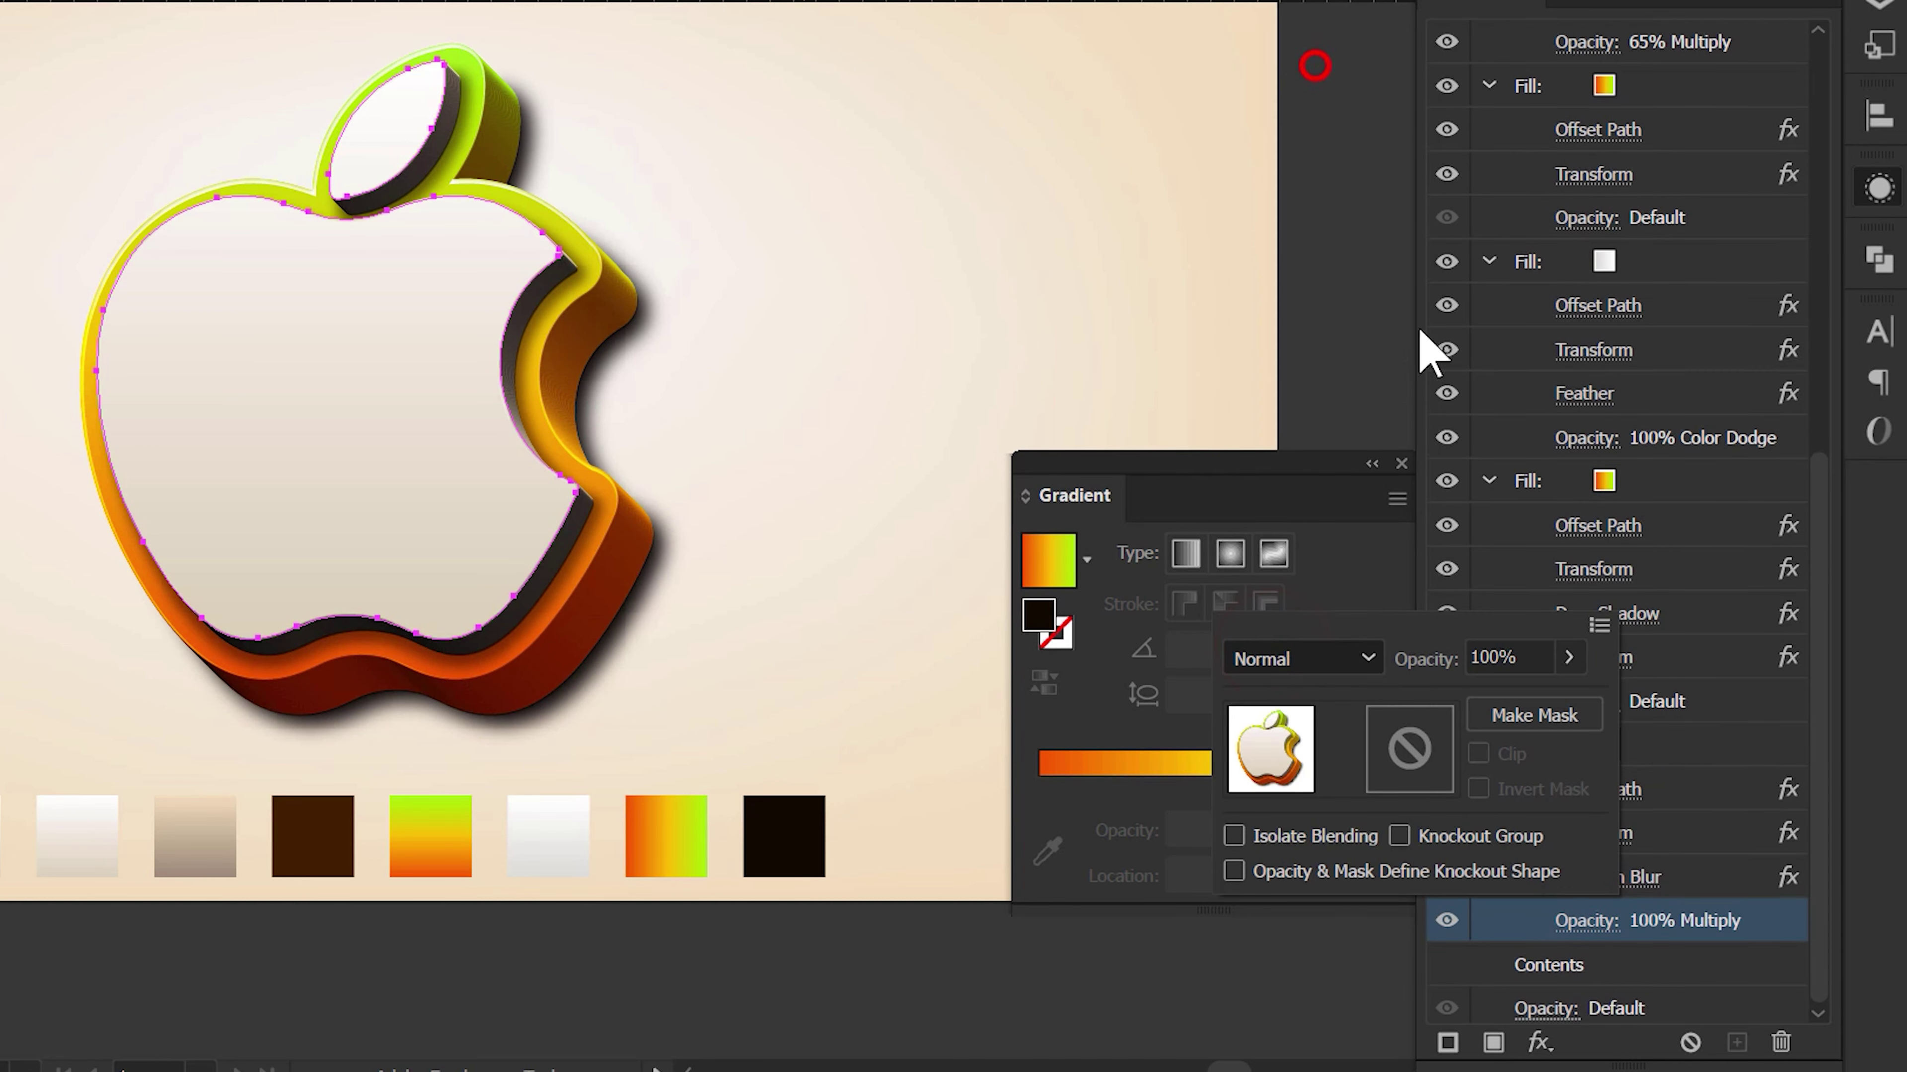
pyautogui.moveTo(1515, 660); pyautogui.dragTo(1462, 671)
pyautogui.write('75')
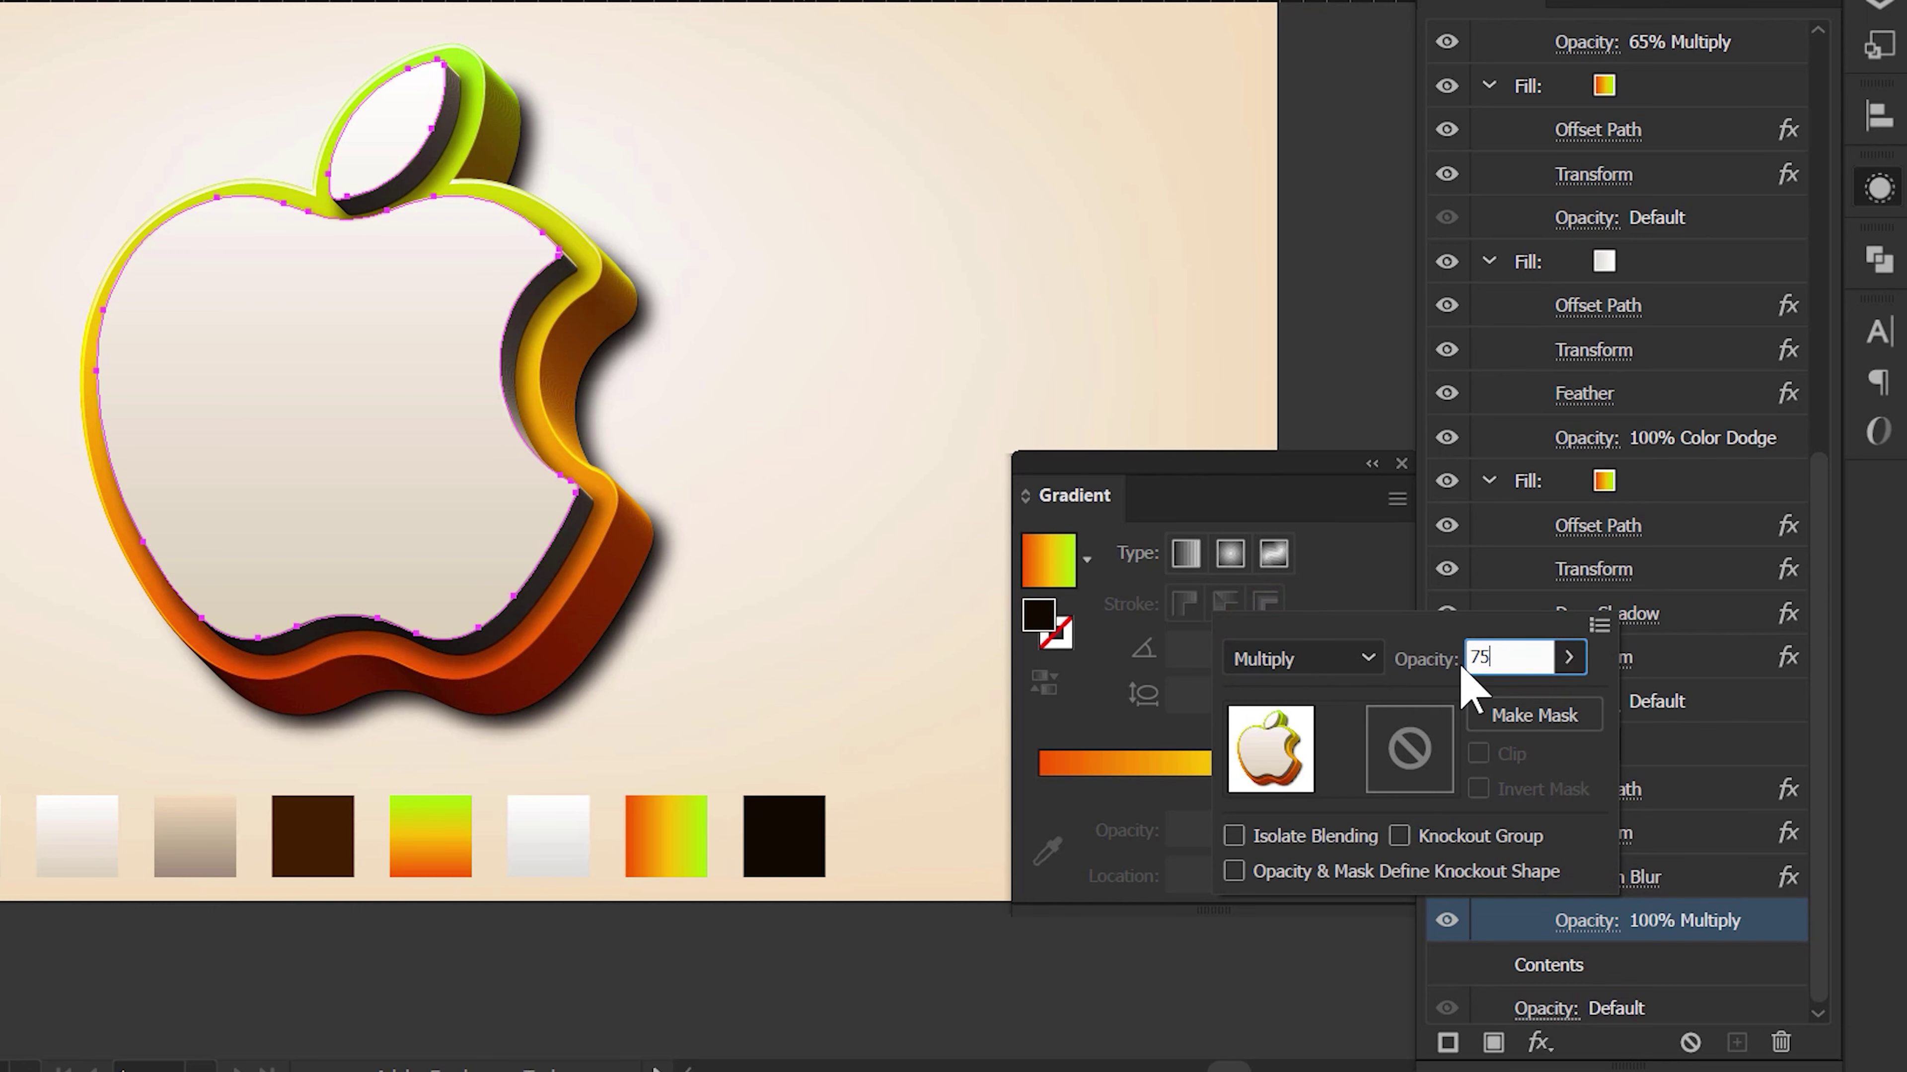
pyautogui.press('Return')
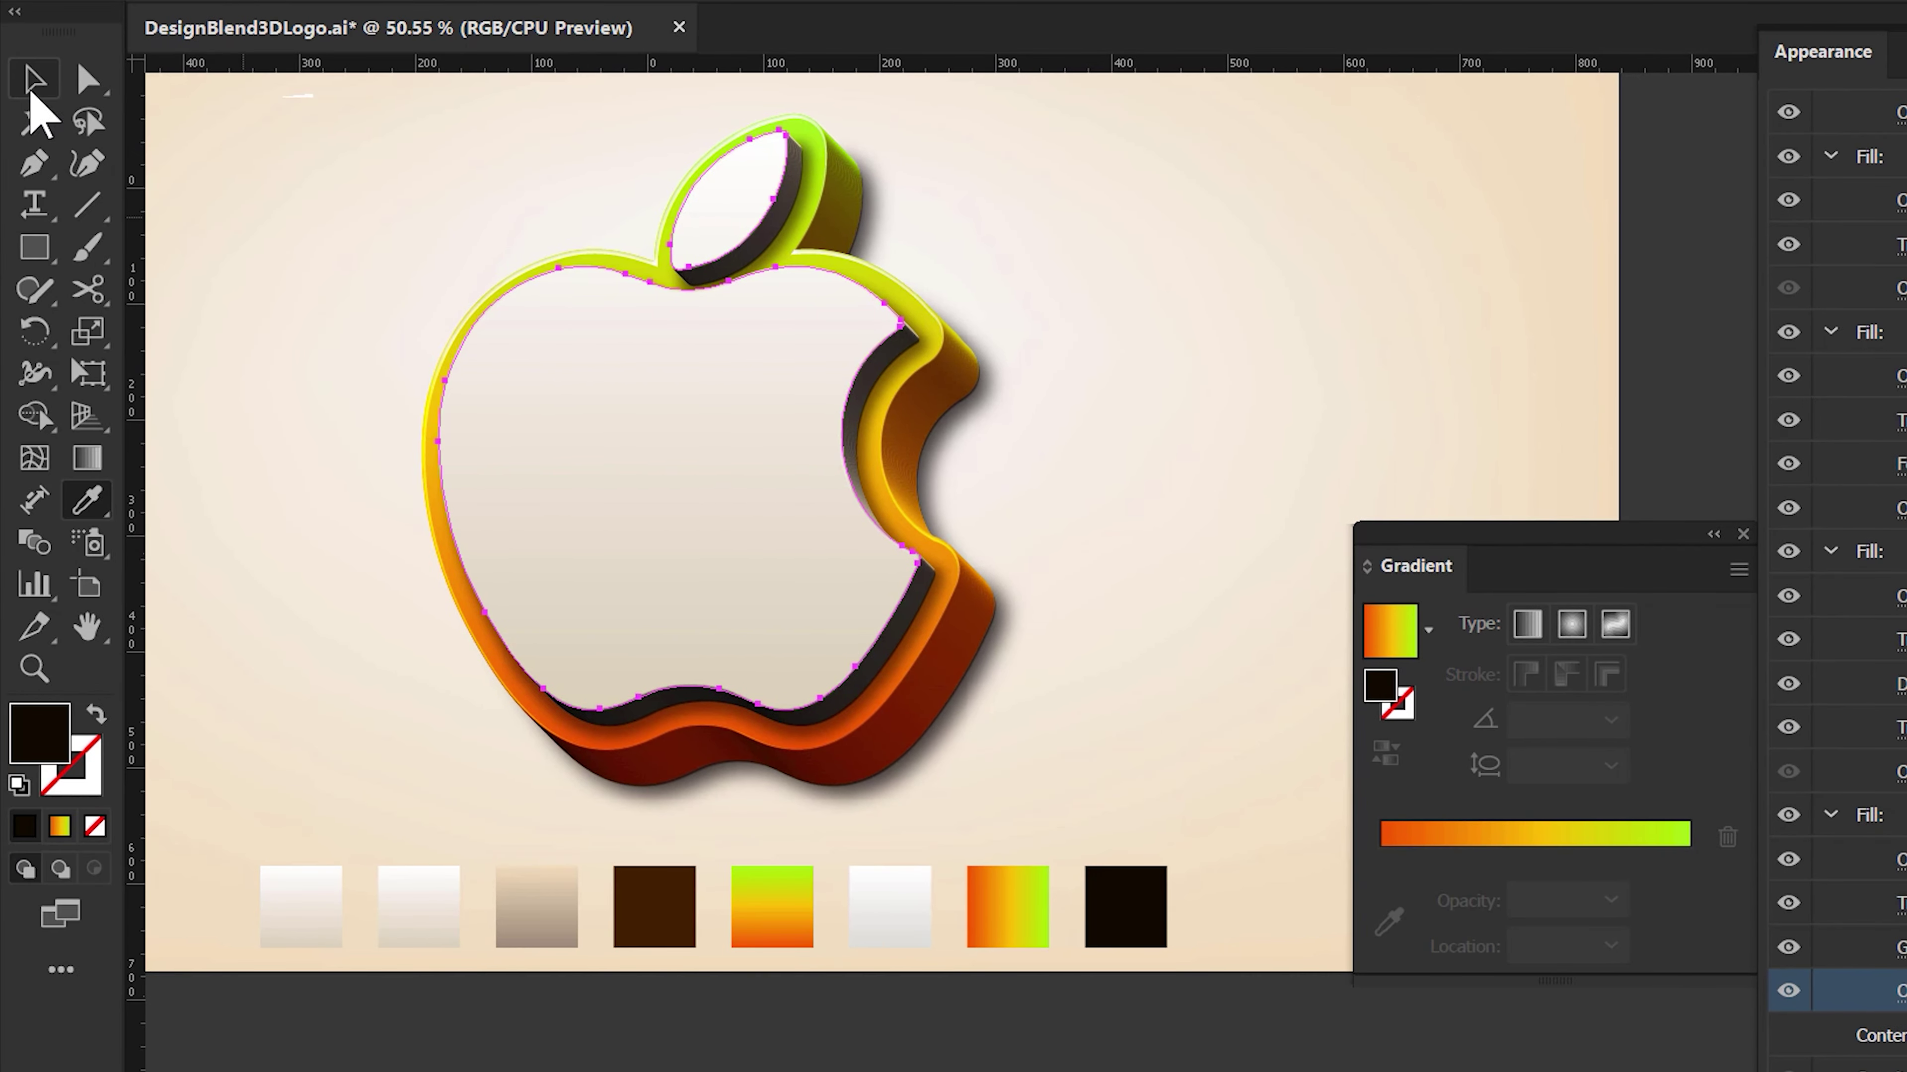
pyautogui.click(34, 79)
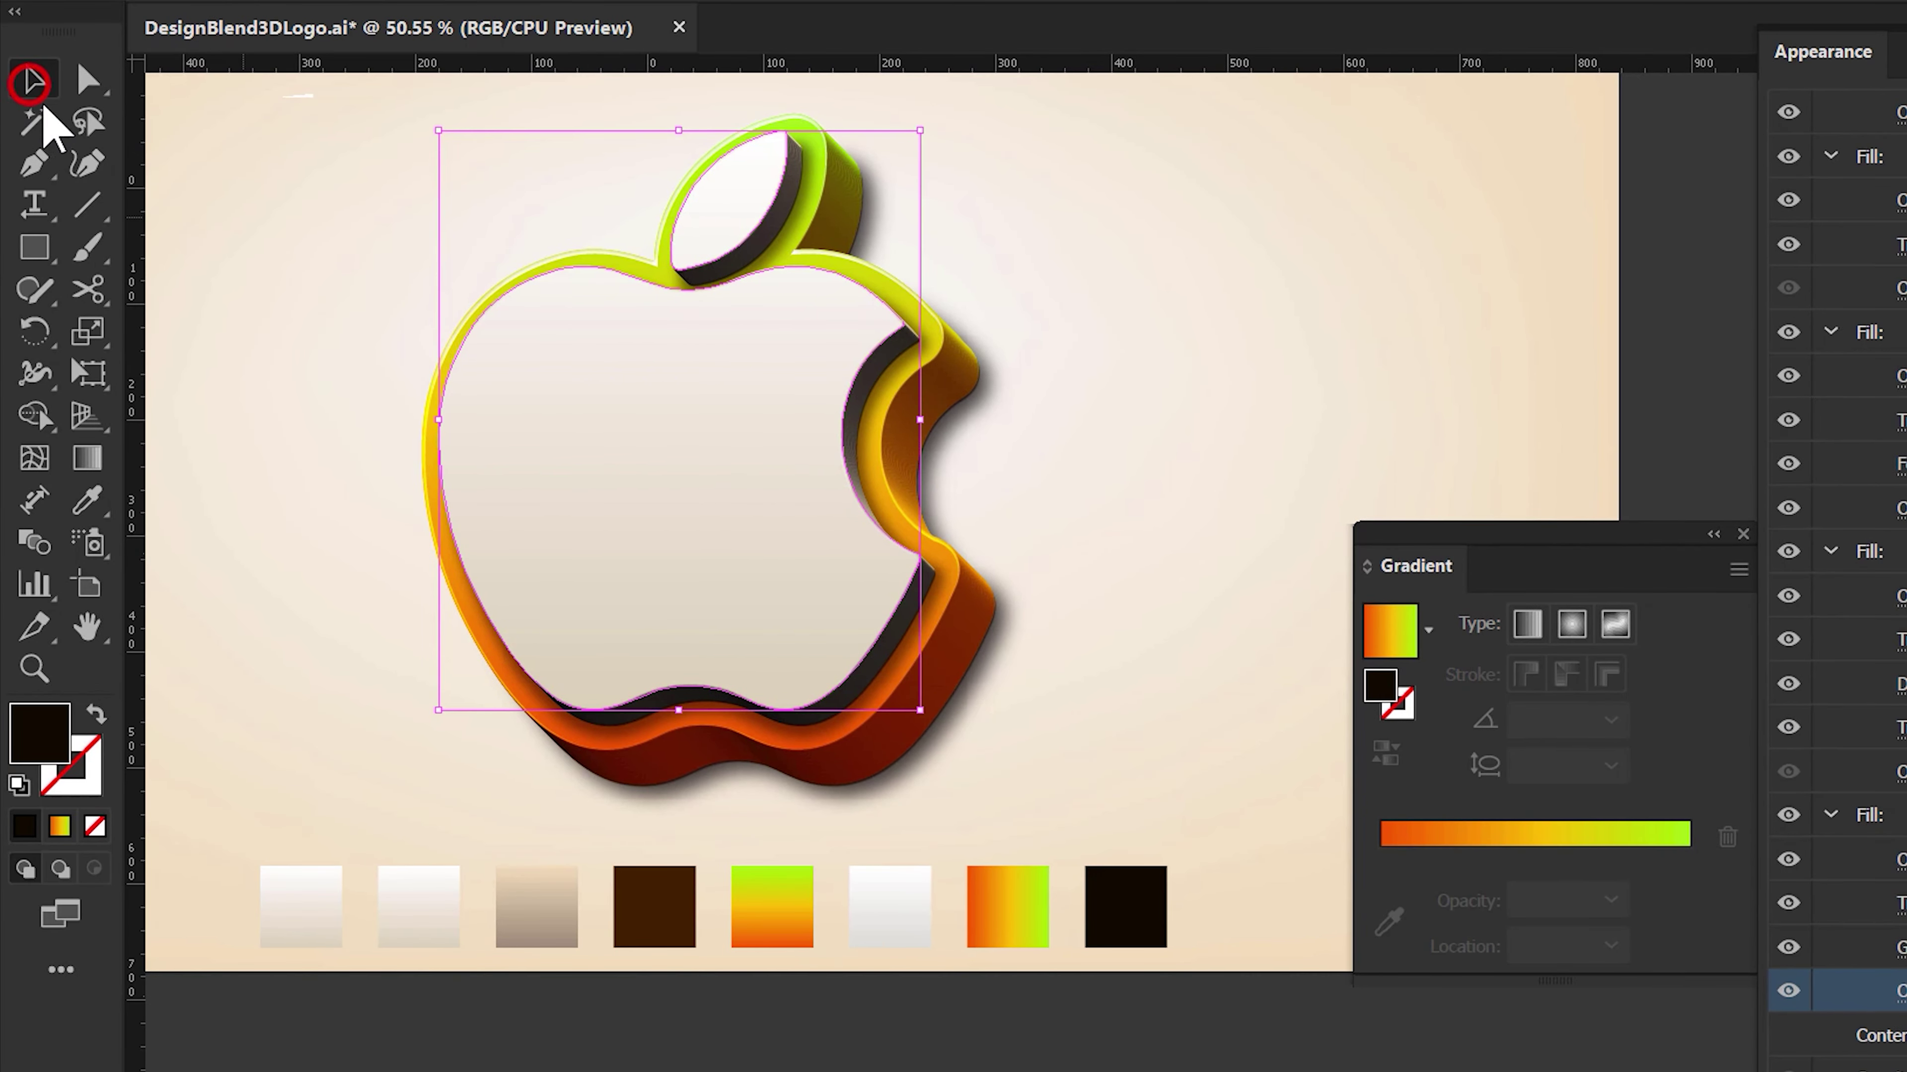
# - Inspect four swatch gradients with Direct Selection, then close the Gradient and Appearance panels
pyautogui.press('a')
pyautogui.click(306, 905)
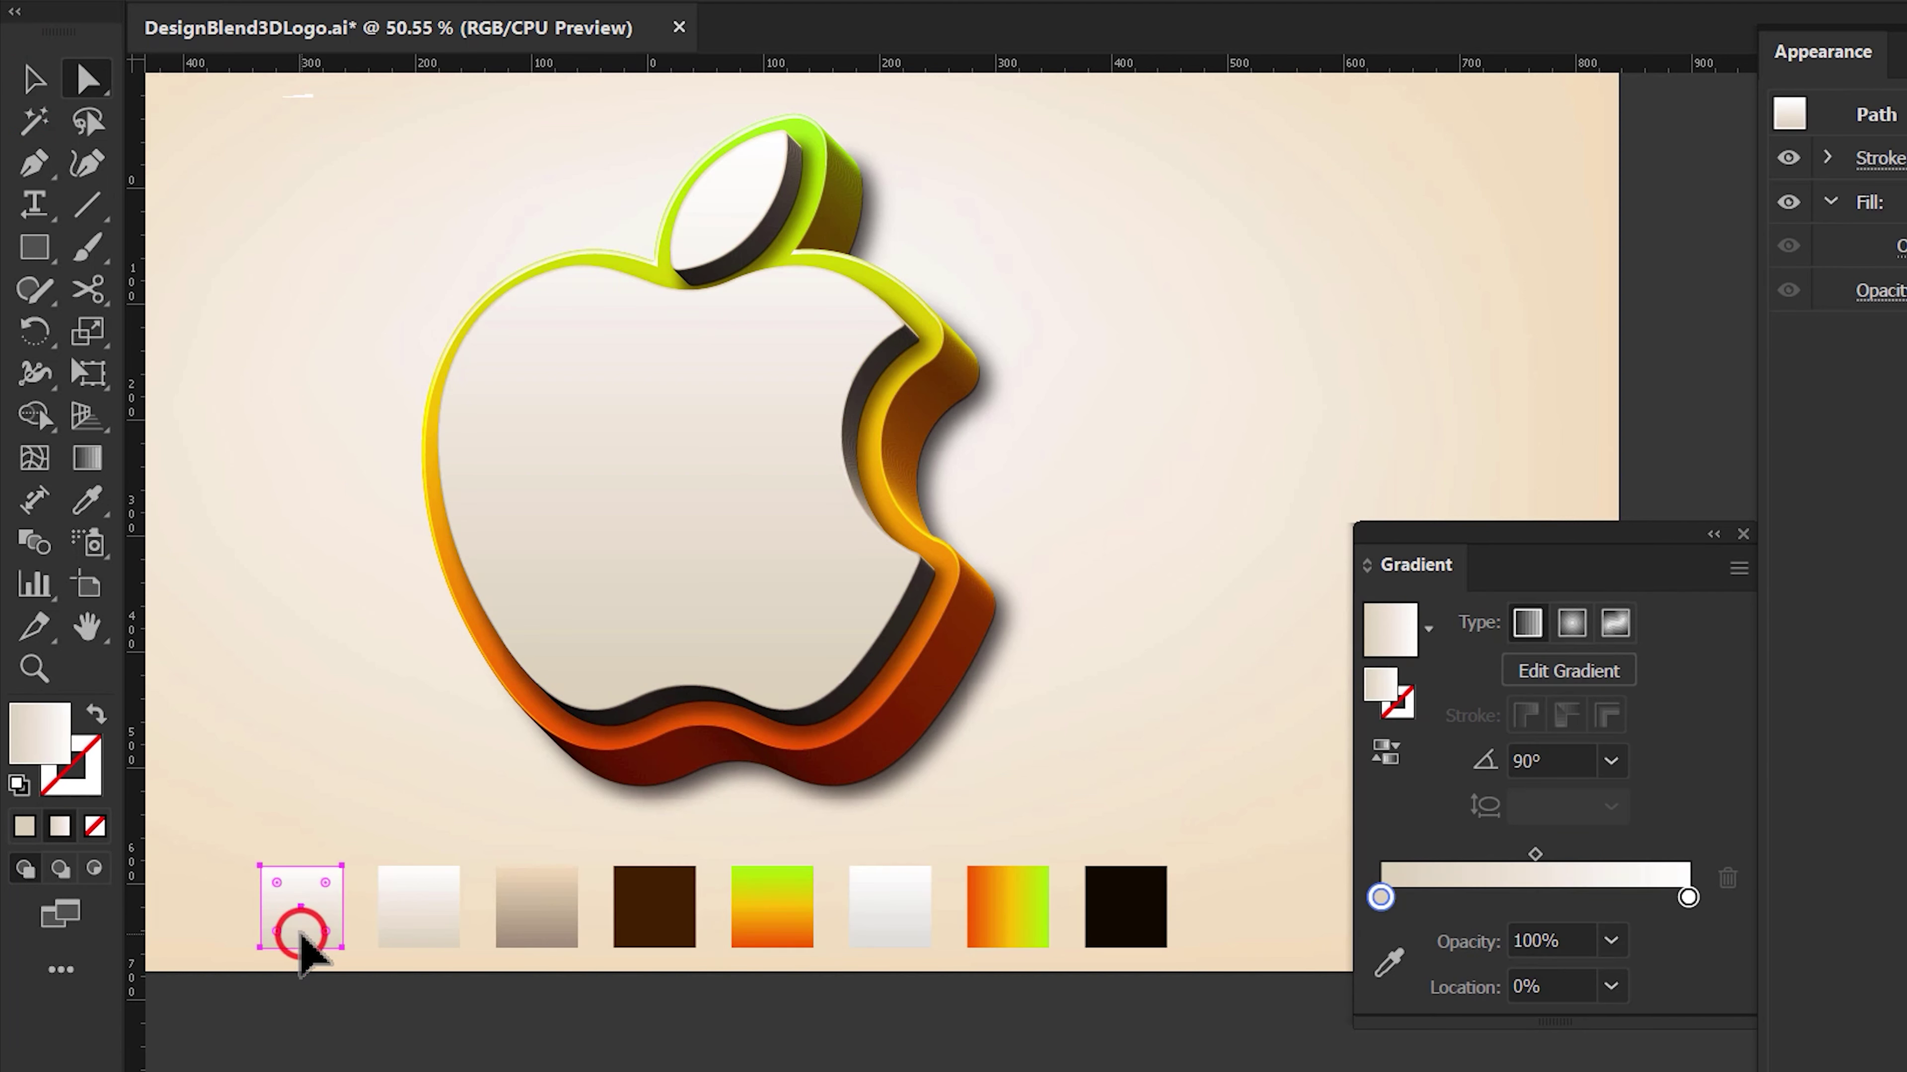
pyautogui.click(409, 916)
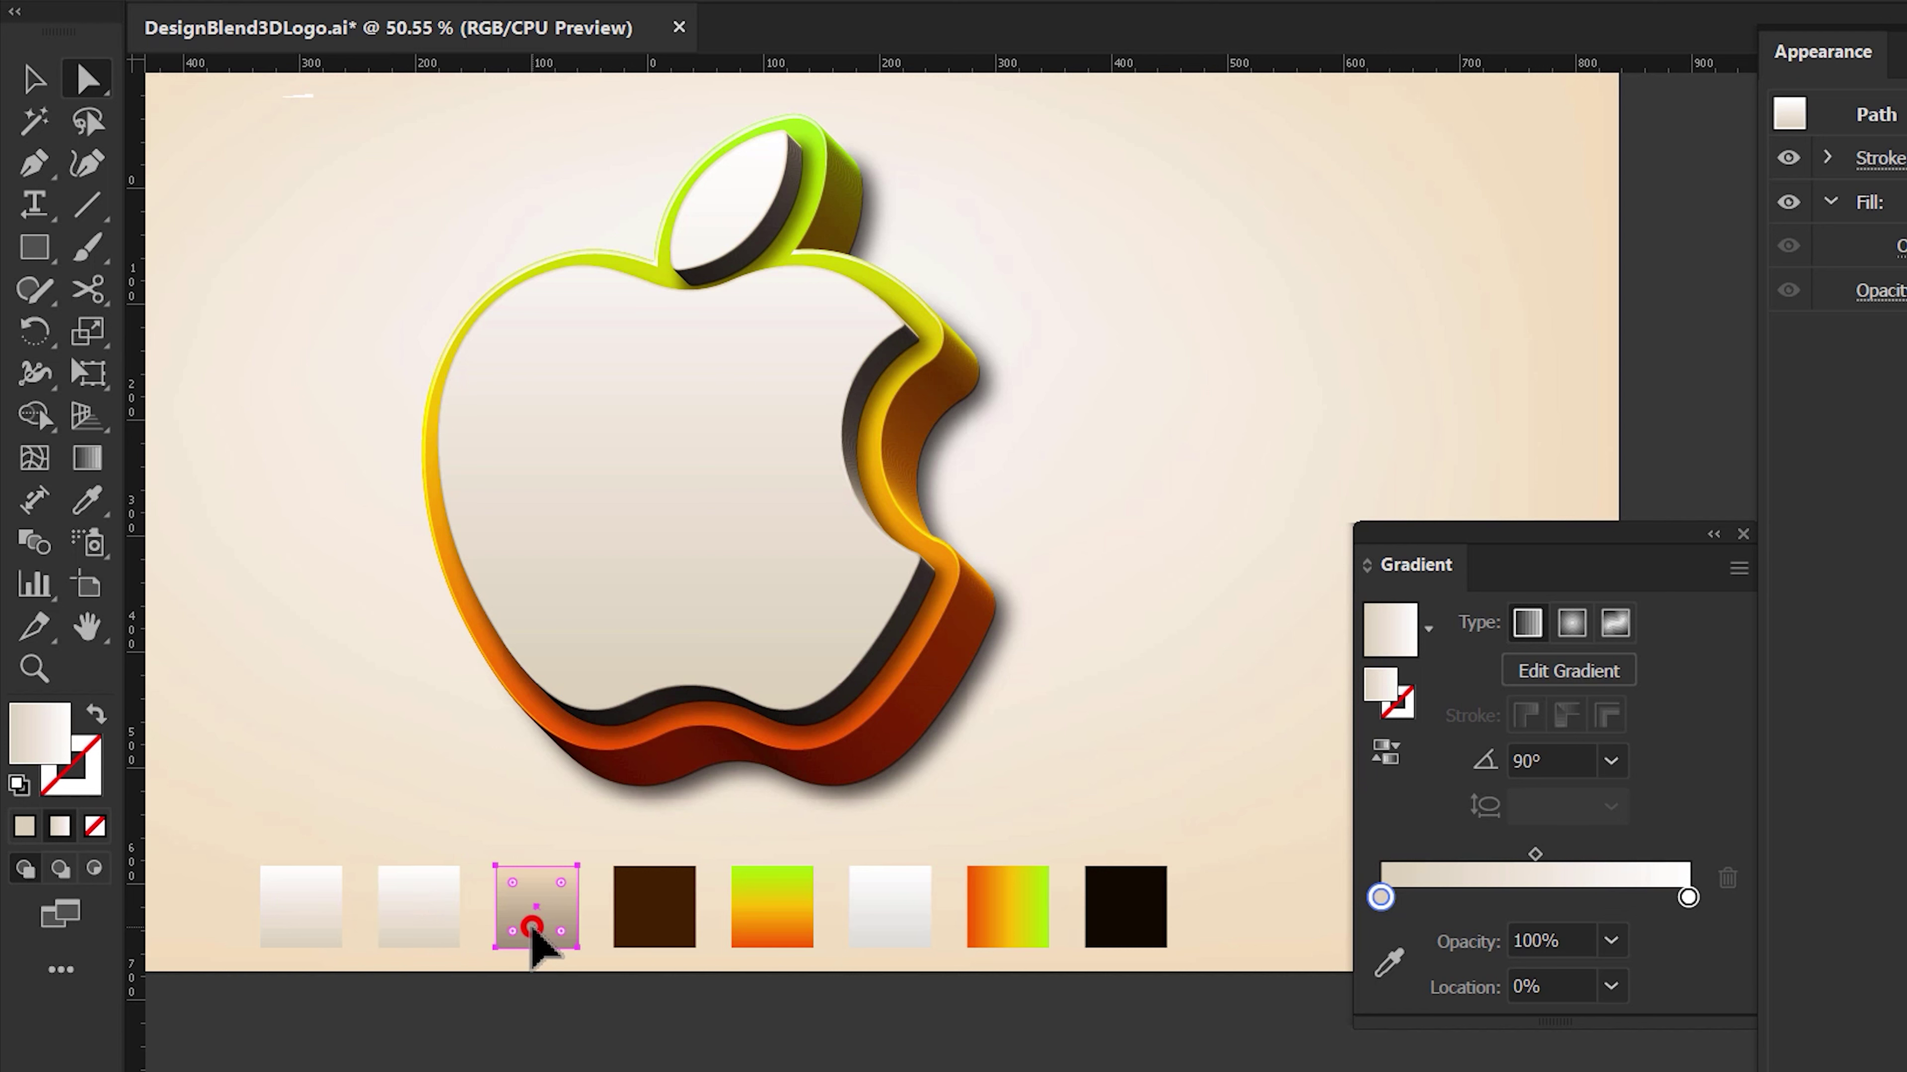
pyautogui.click(755, 900)
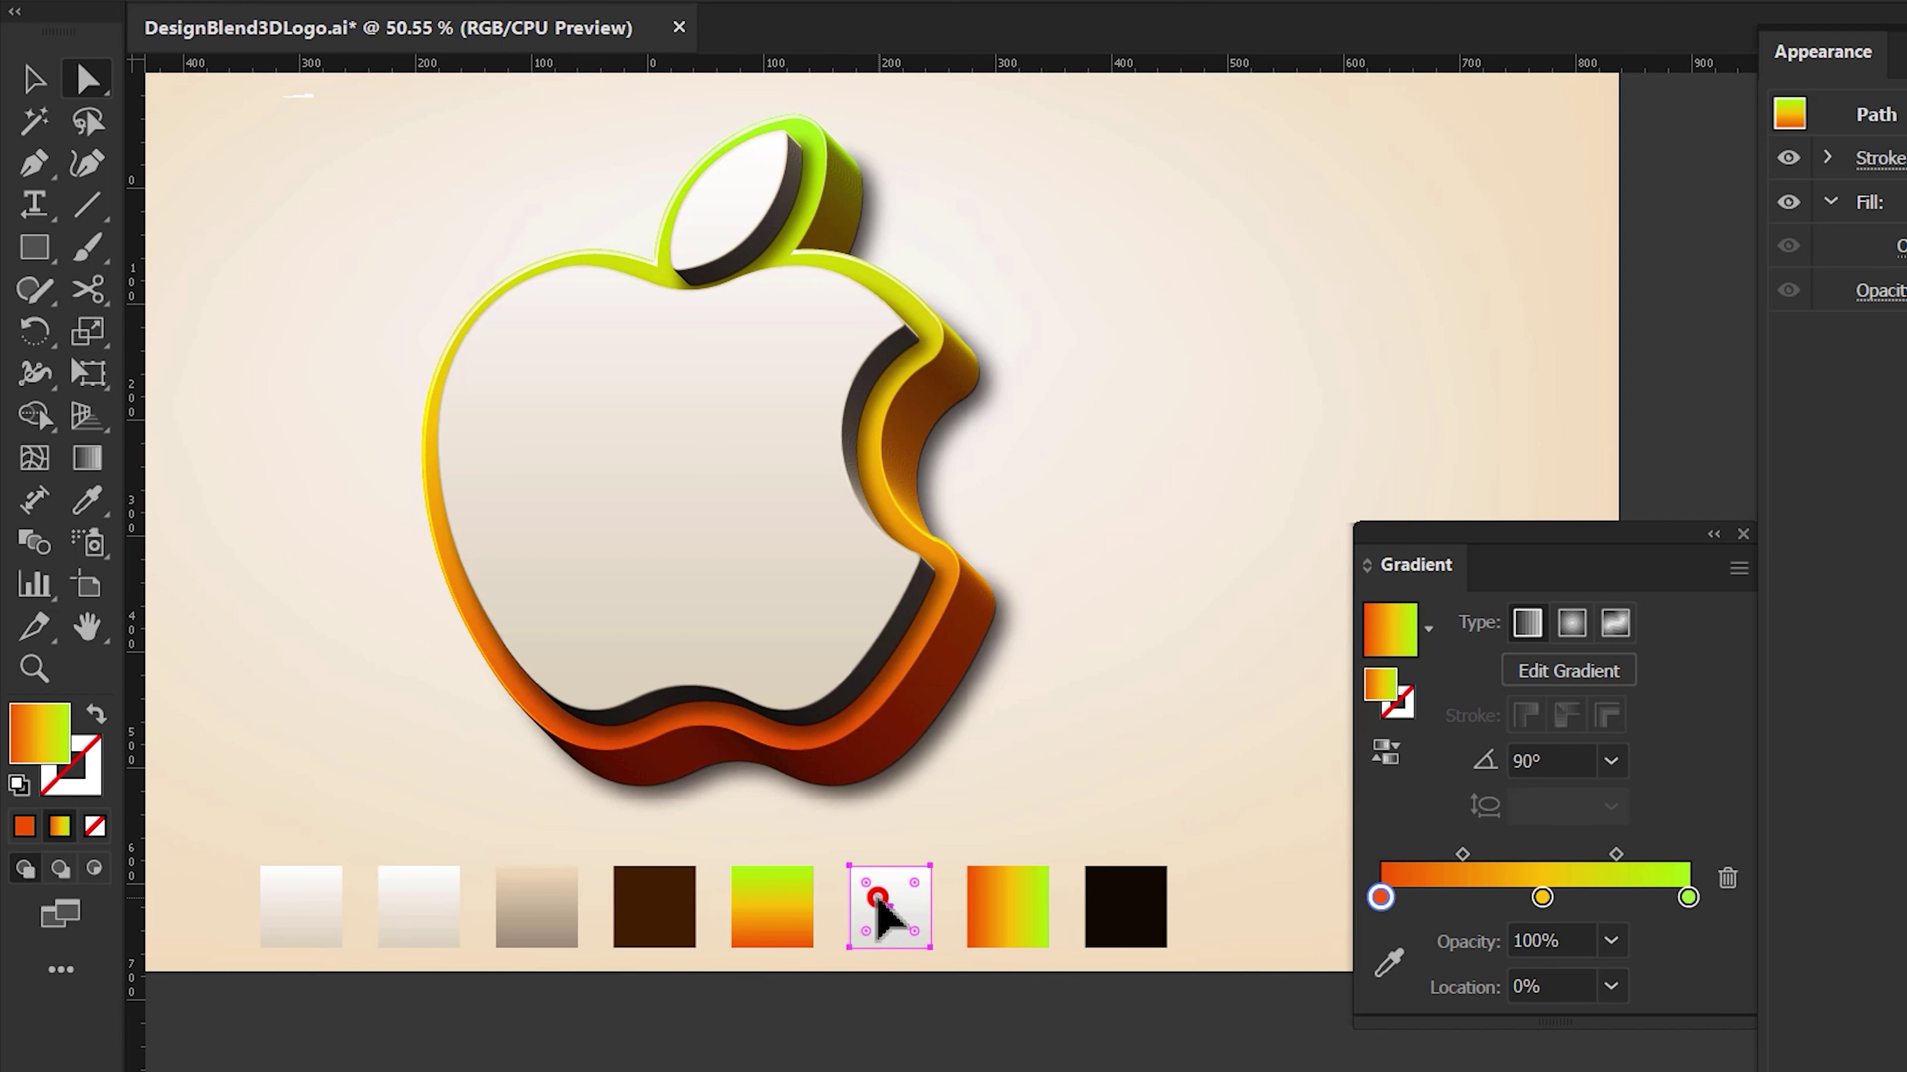
pyautogui.click(1018, 907)
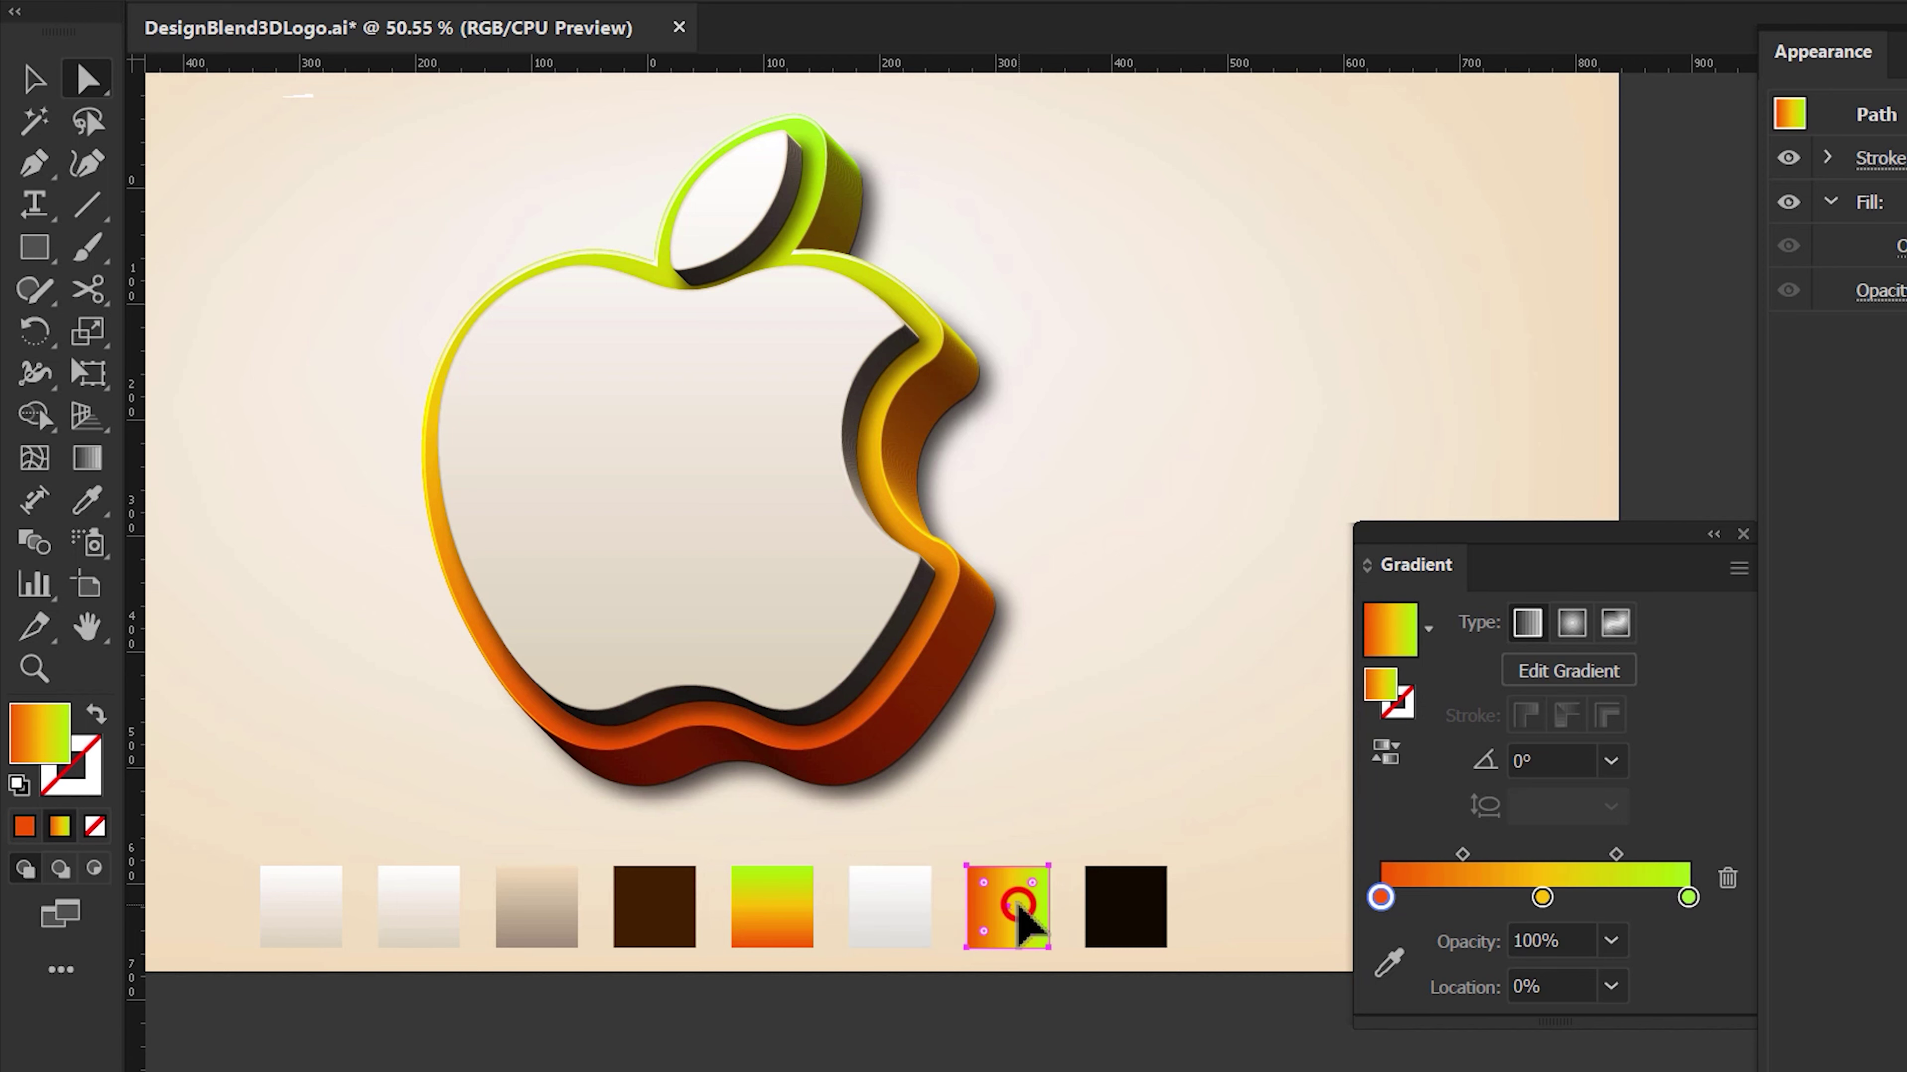
pyautogui.click(1743, 534)
pyautogui.click(1792, 155)
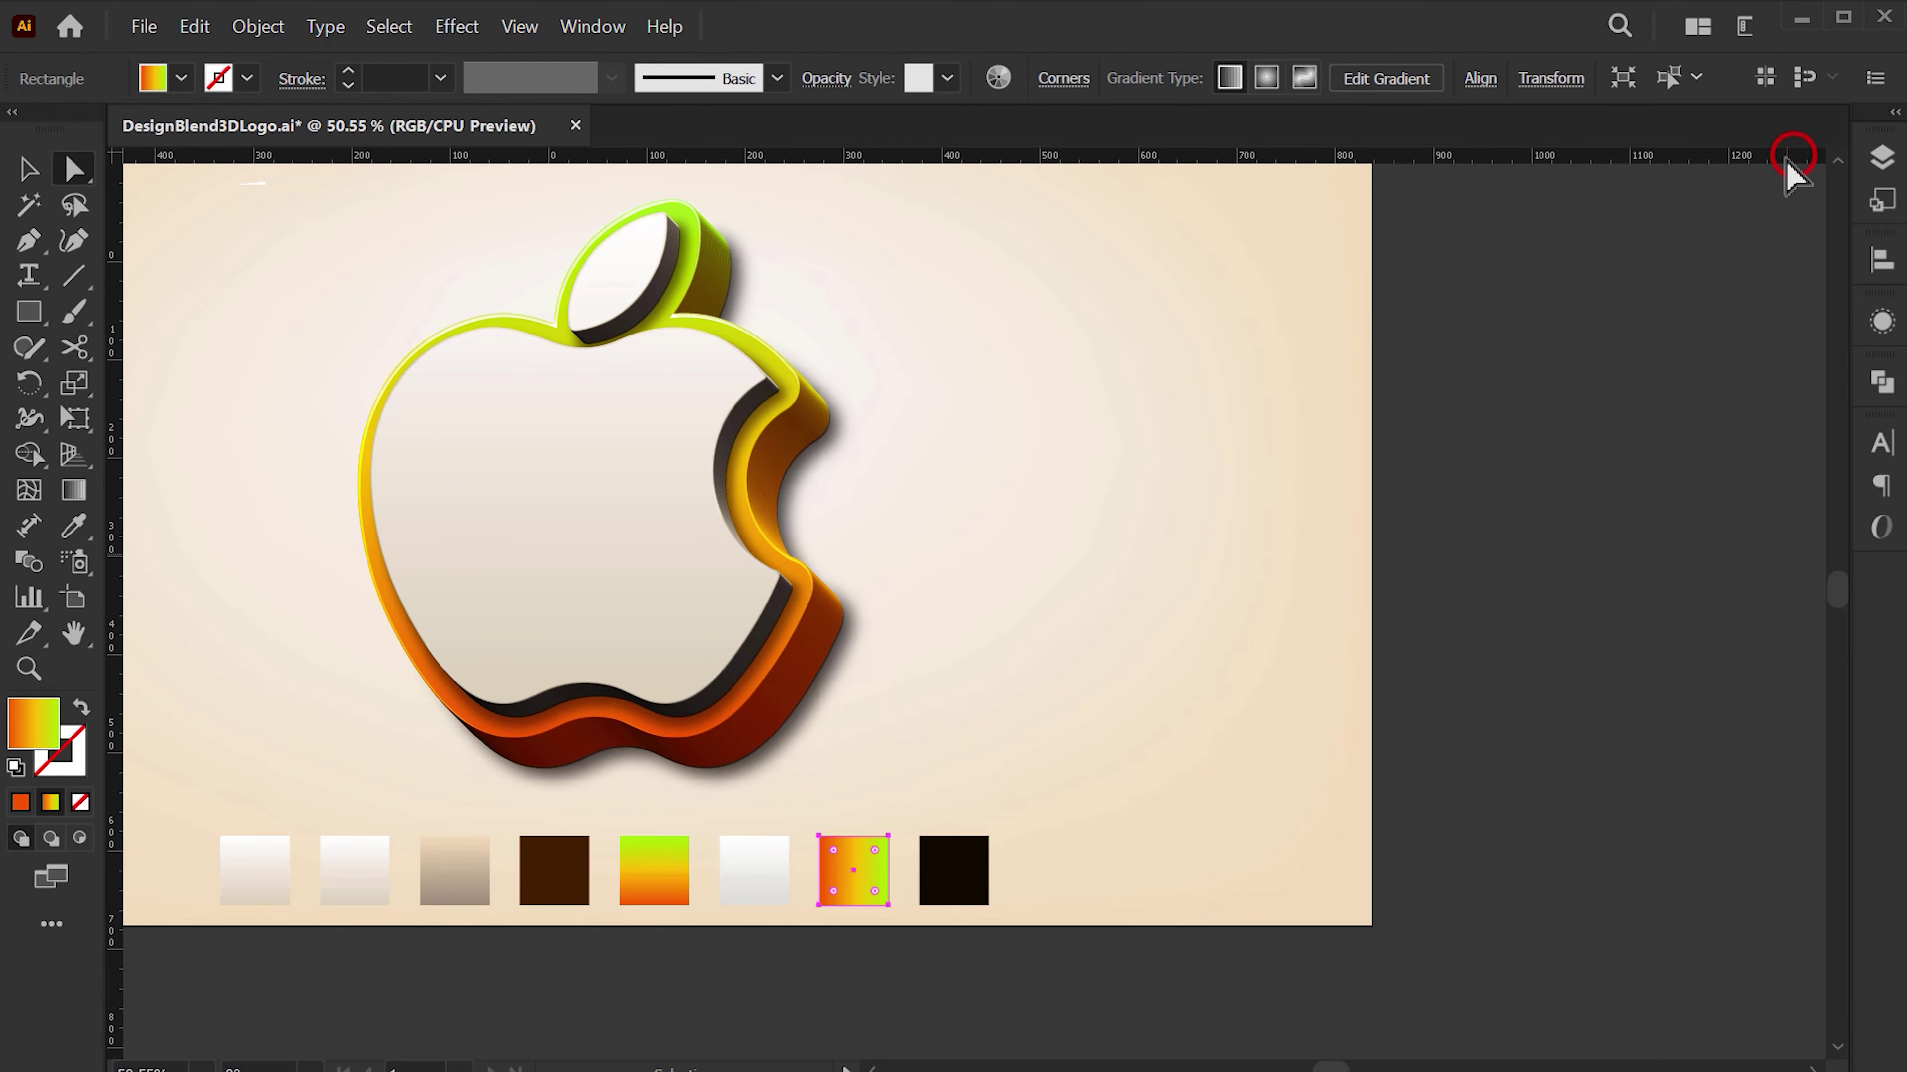